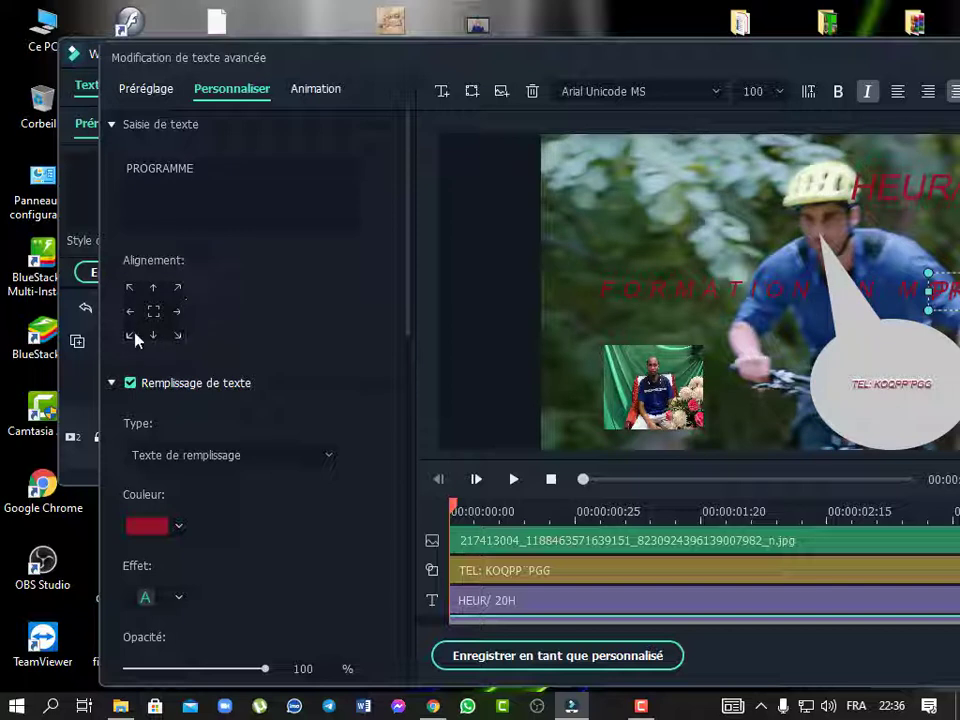
Align the PROGRAMME title to the left edge of the video frame and move it up above the FORMATION line.
left_click(153, 287)
left_click(129, 287)
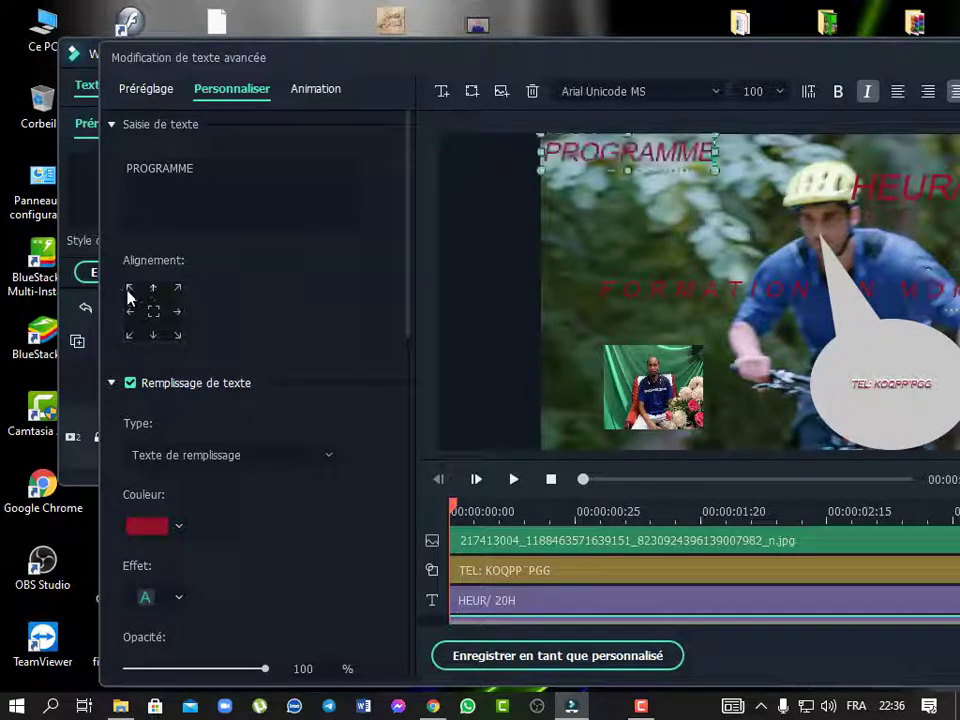
left_click(130, 312)
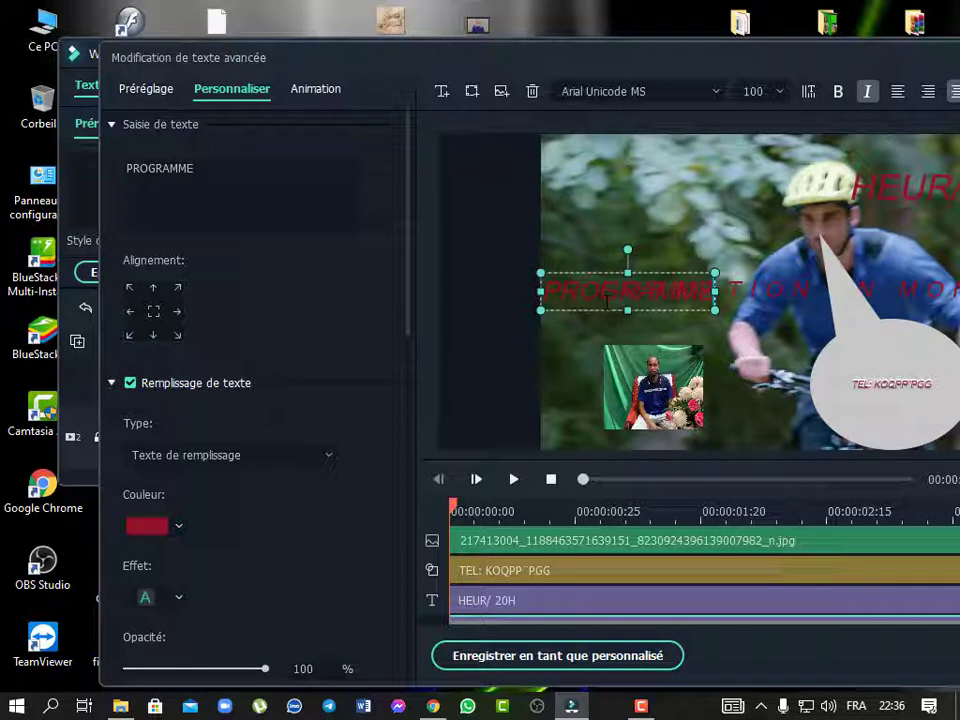
left_click(655, 287)
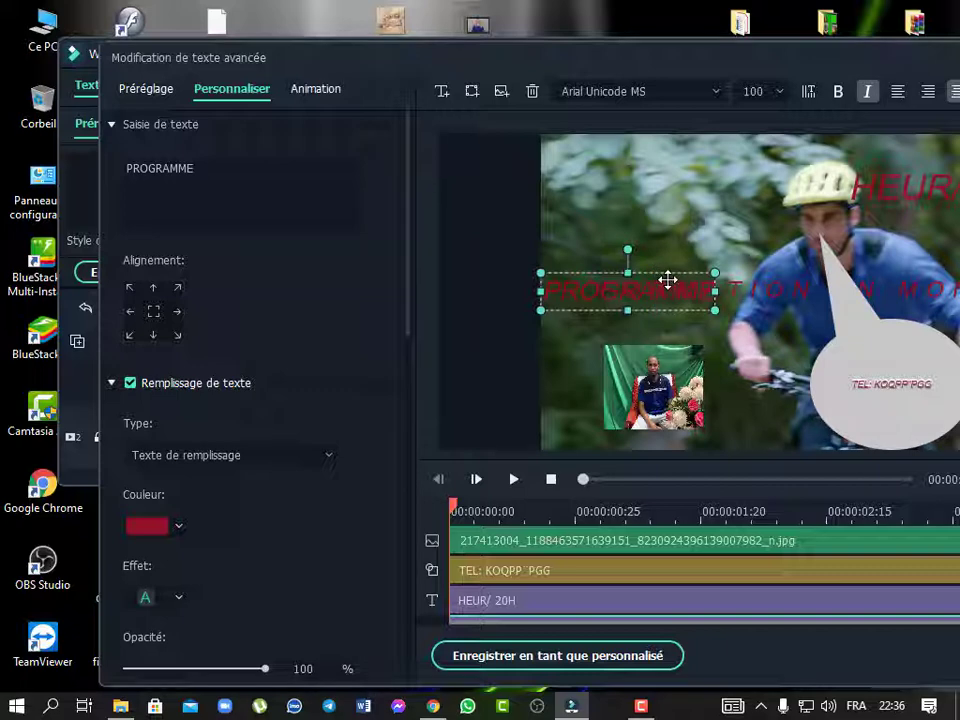
left_click_drag(668, 281, 678, 188)
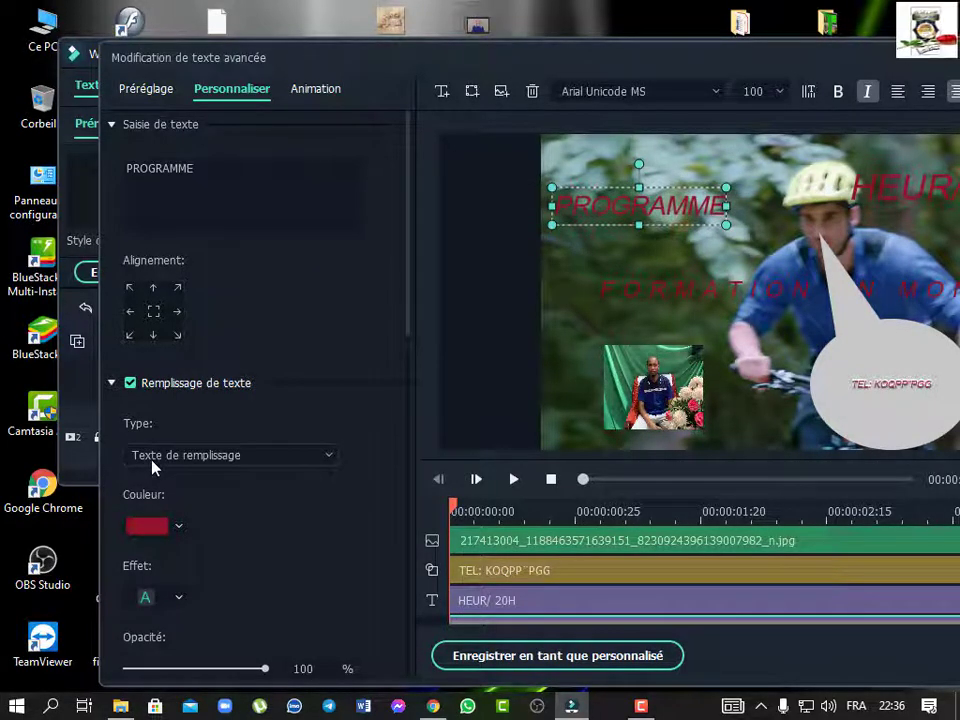
Try the gradient fill type (Dégradé de remplissage) on the PROGRAMME title and restore the plain fill (Texte de remplissage).
left_click(326, 458)
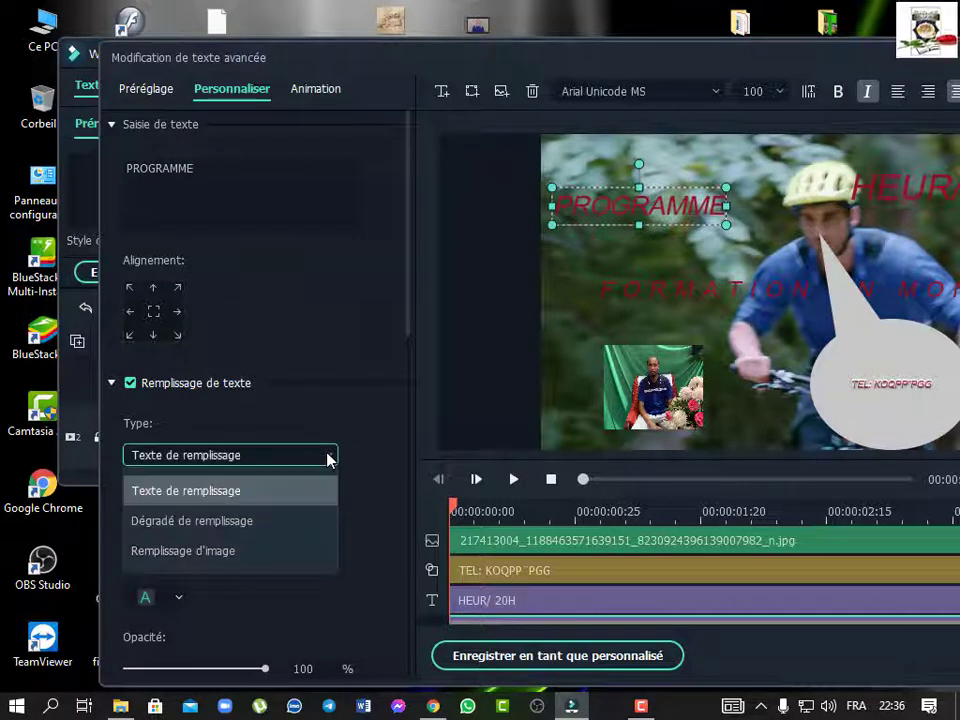
left_click(287, 520)
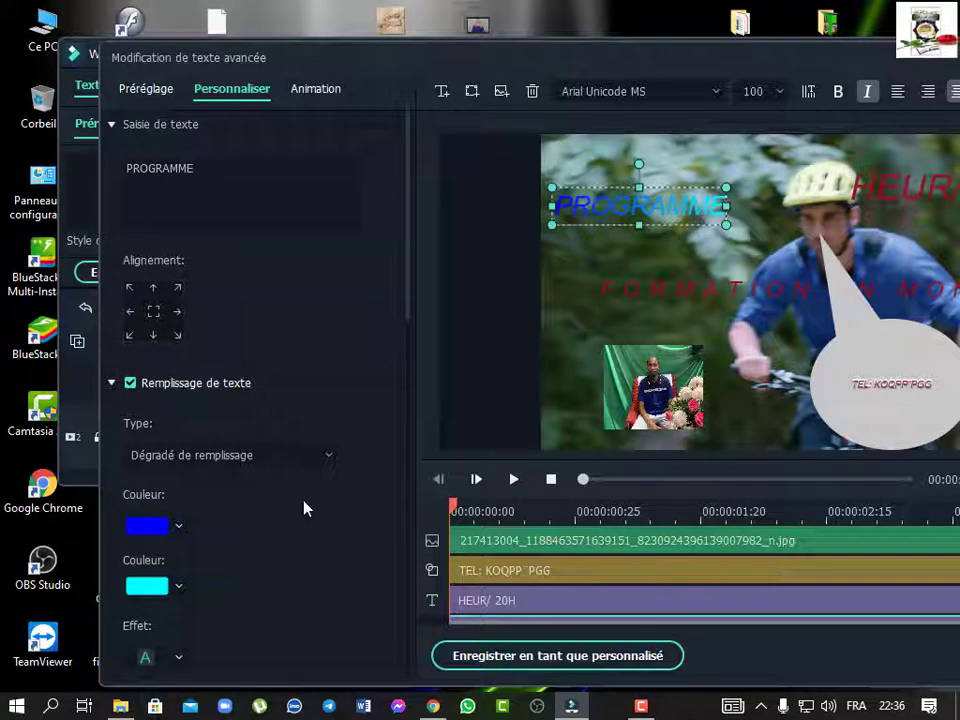
left_click(333, 462)
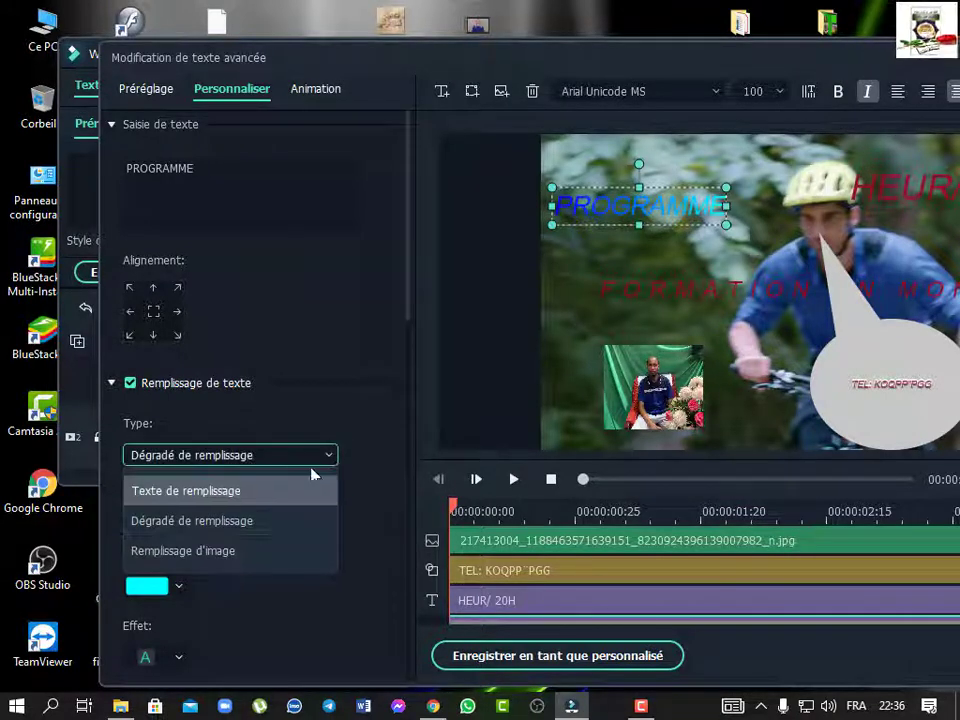
left_click(249, 506)
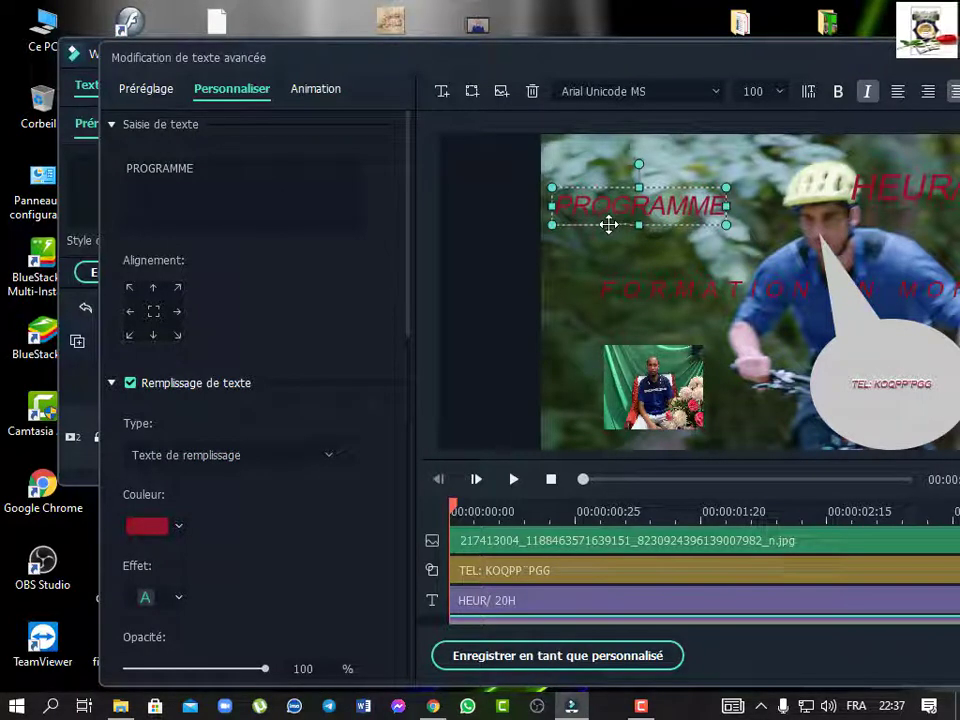
Make the PROGRAMME title bold.
left_click(838, 91)
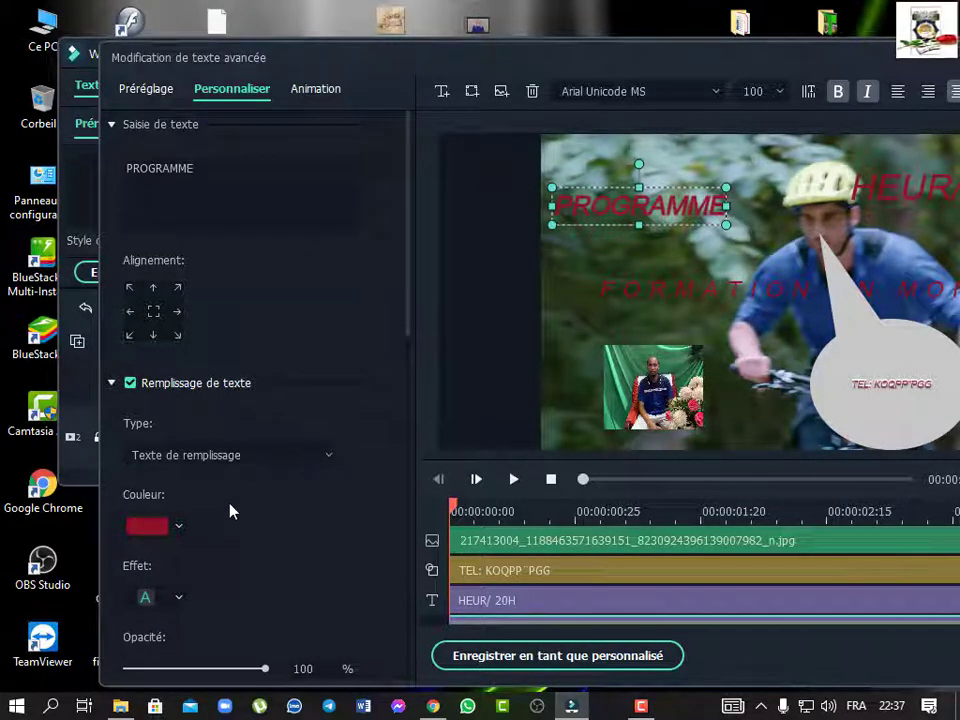
left_click(181, 528)
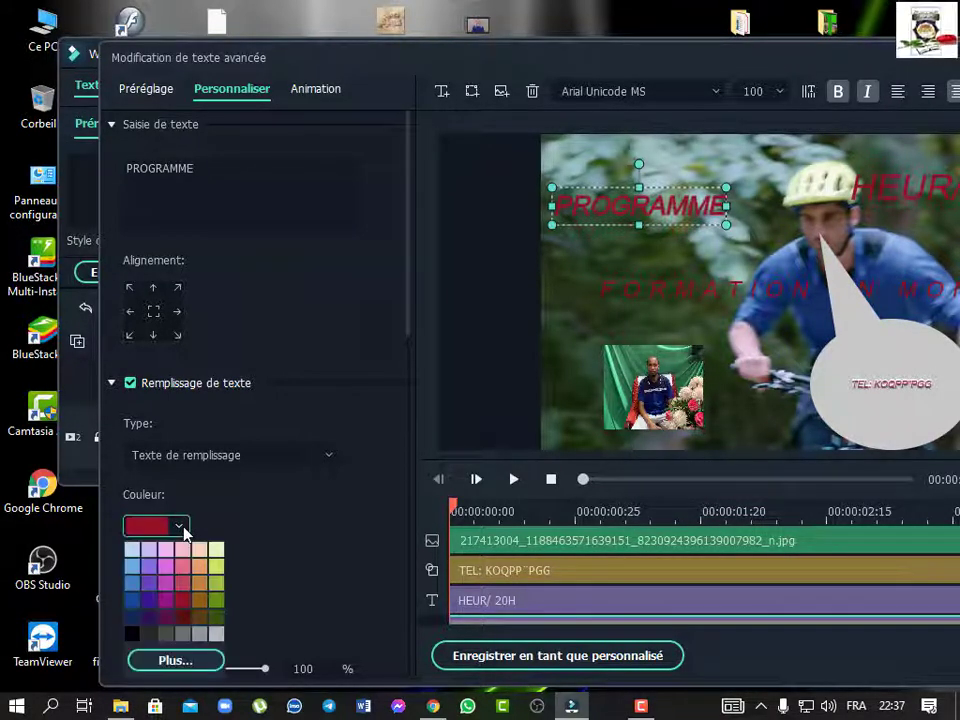
left_click(183, 530)
Give the PROGRAMME title a gradient fill with dark red as first colour and pale yellow-green as second, after trying dark green.
left_click(333, 458)
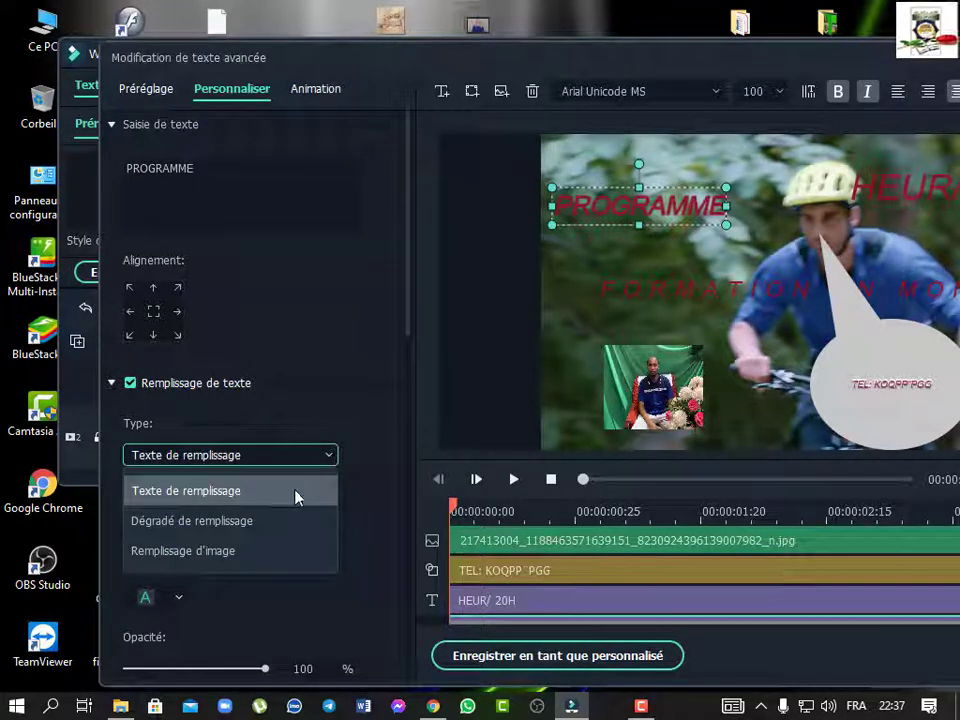
left_click(285, 520)
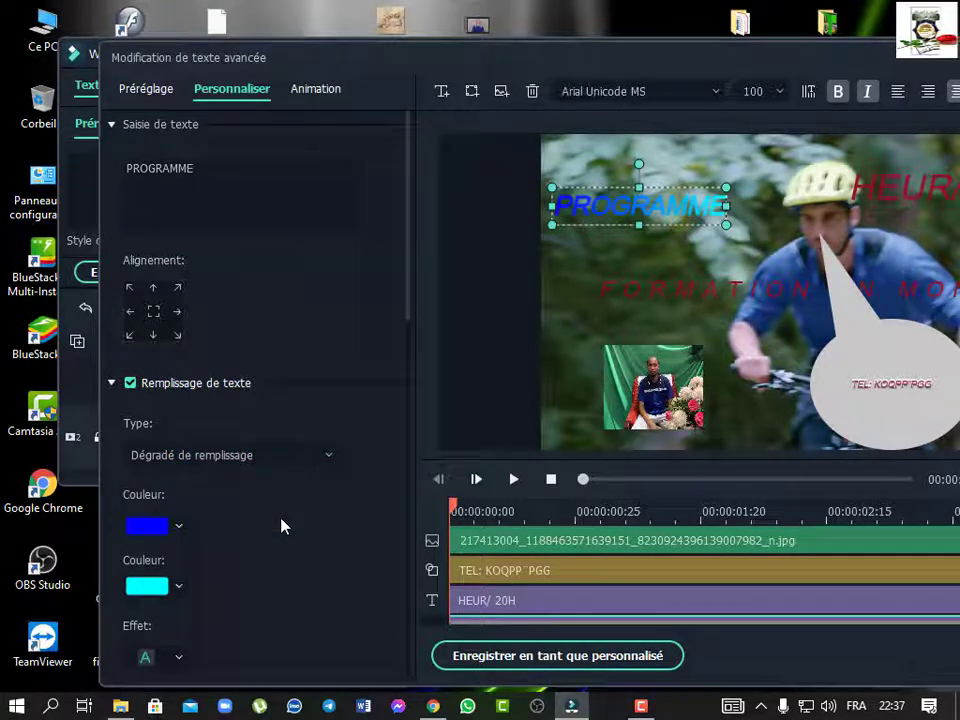
left_click(180, 529)
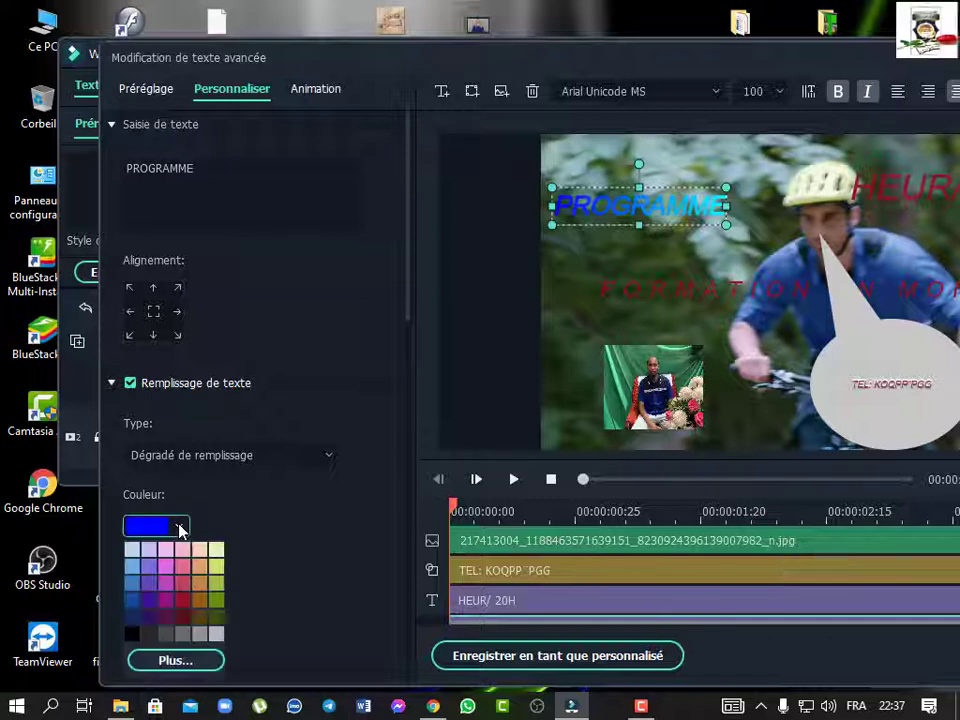
left_click(181, 601)
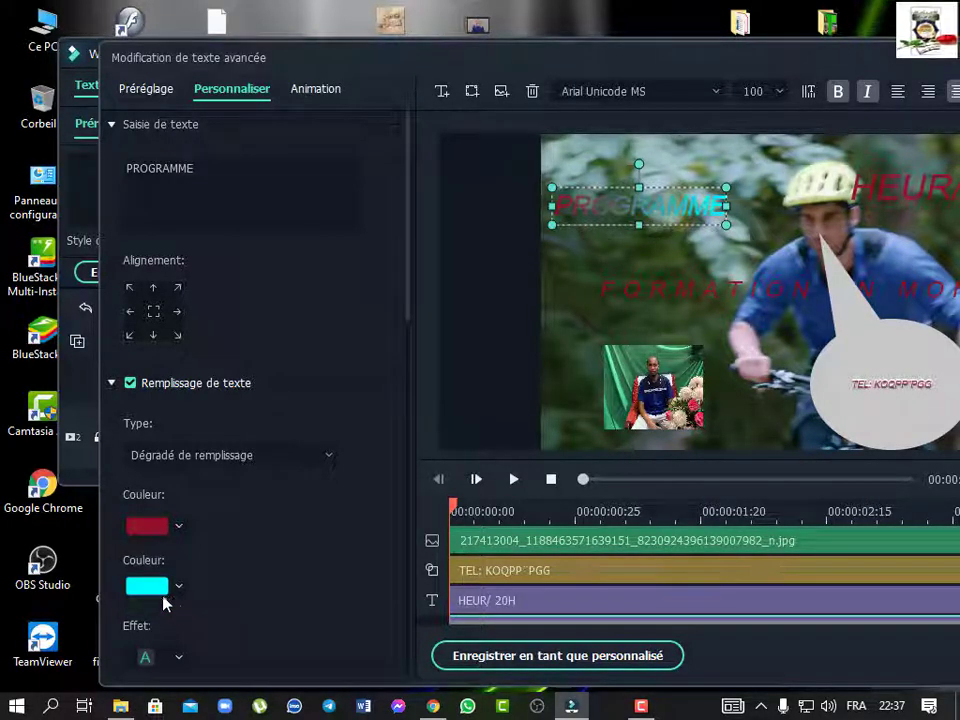
left_click(179, 587)
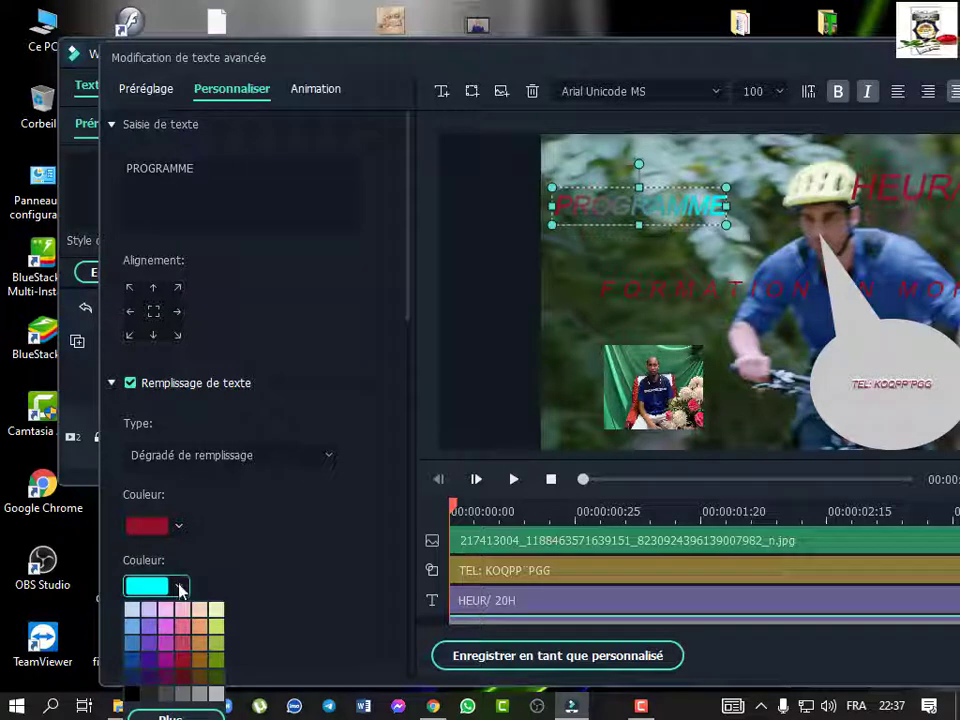
left_click(214, 677)
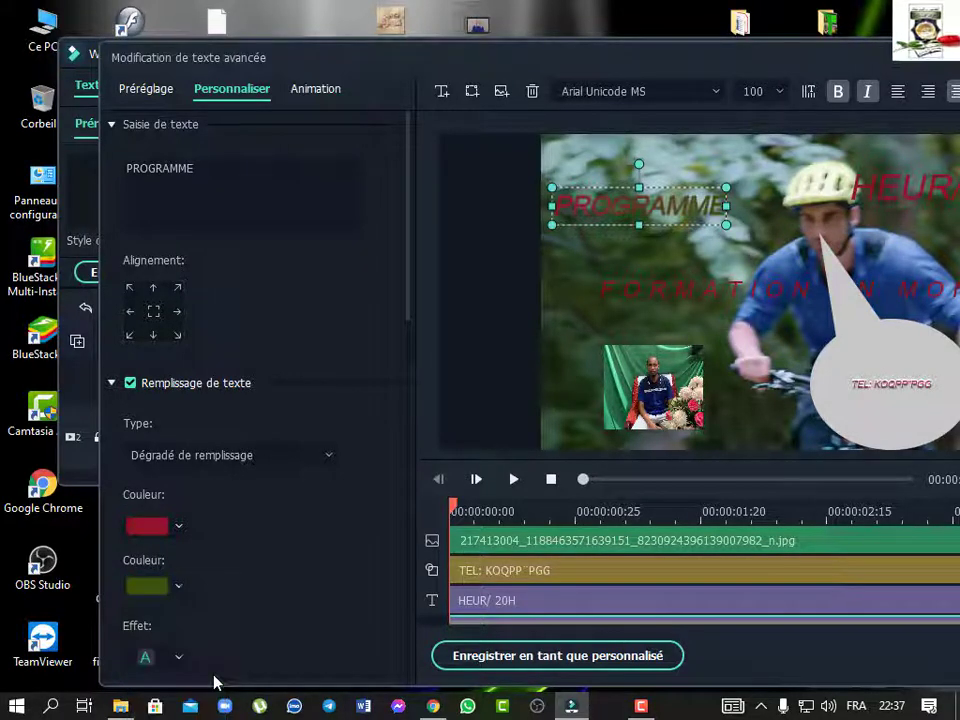
left_click(181, 587)
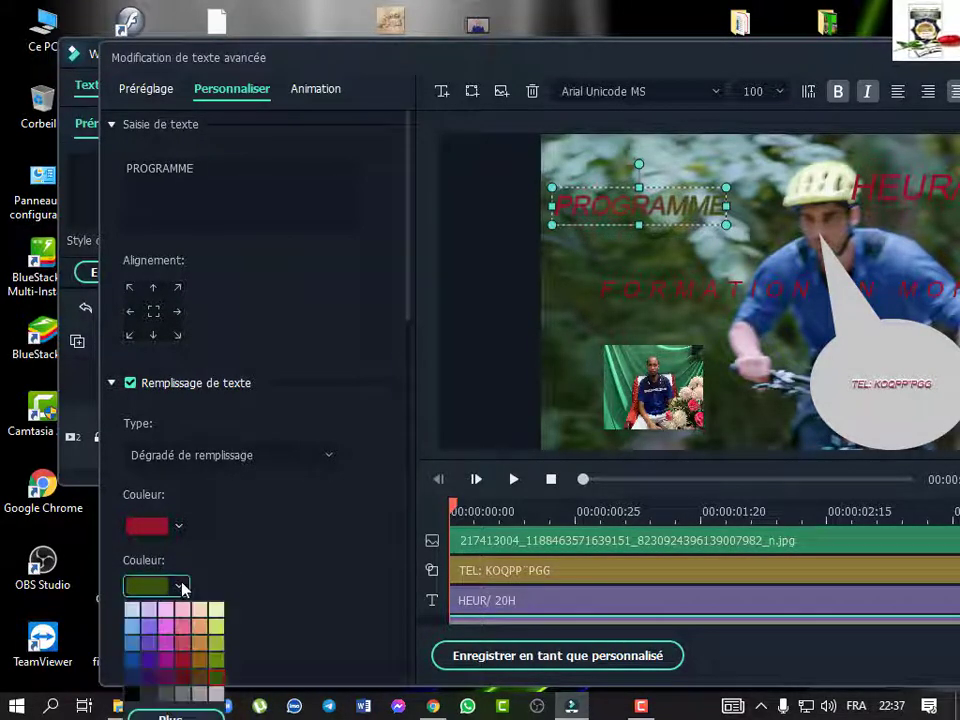
left_click(220, 620)
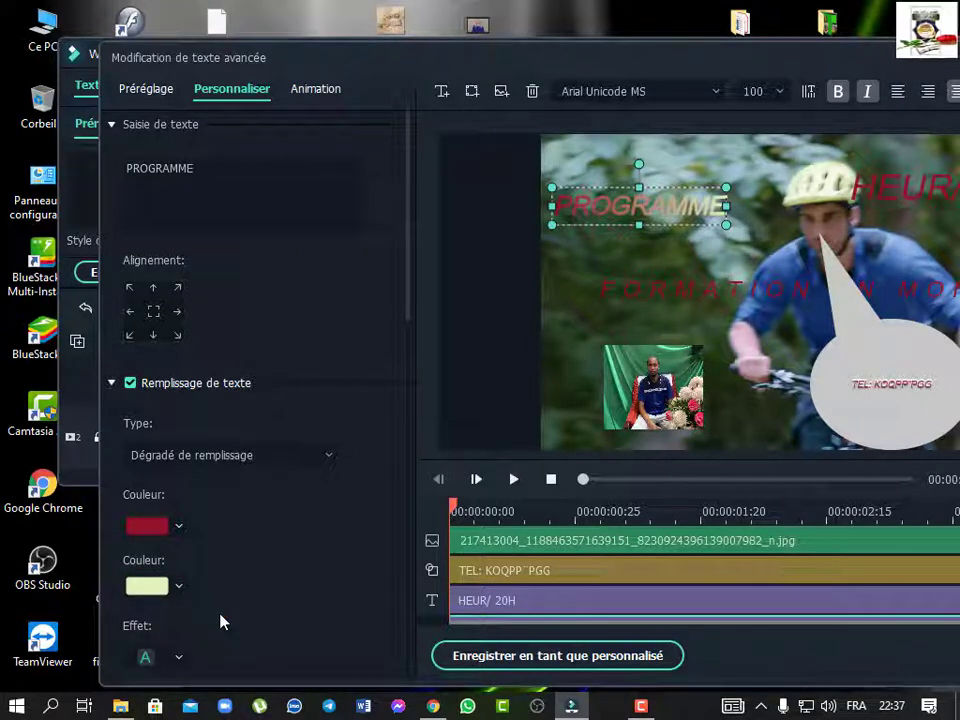
Switch the PROGRAMME title's fill type to image fill (Remplissage d'image).
scroll(184, 495, "down", 2)
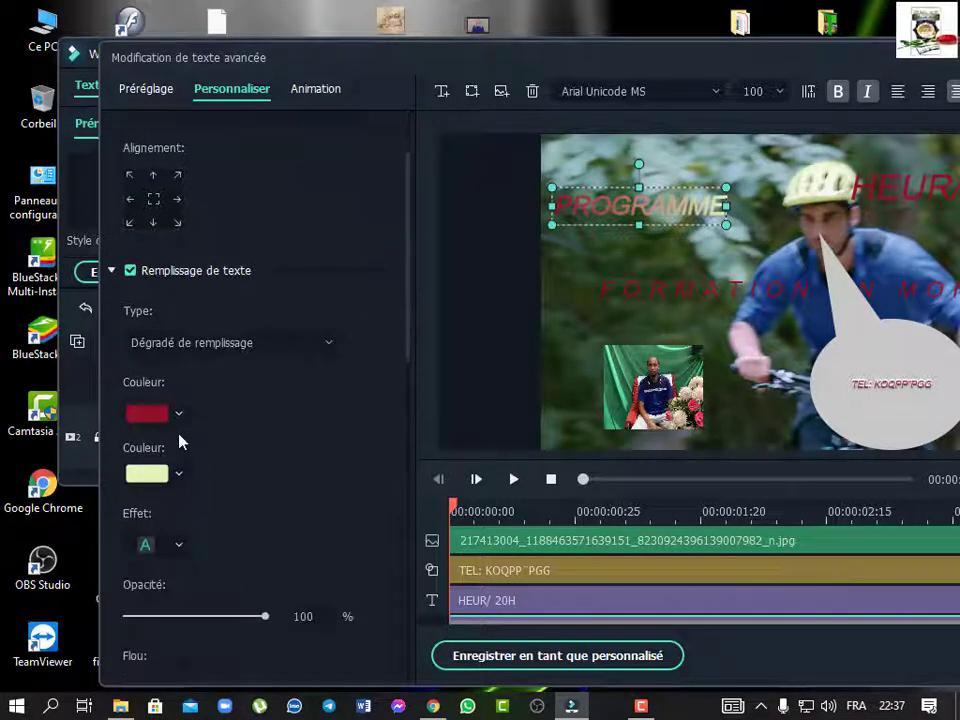
left_click(325, 345)
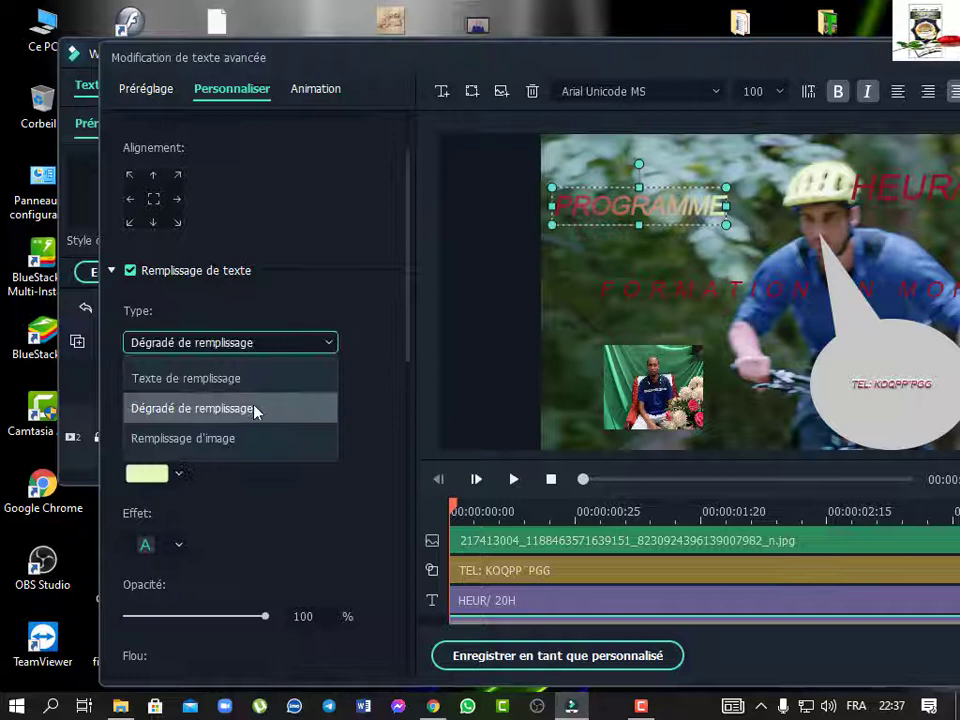
left_click(217, 451)
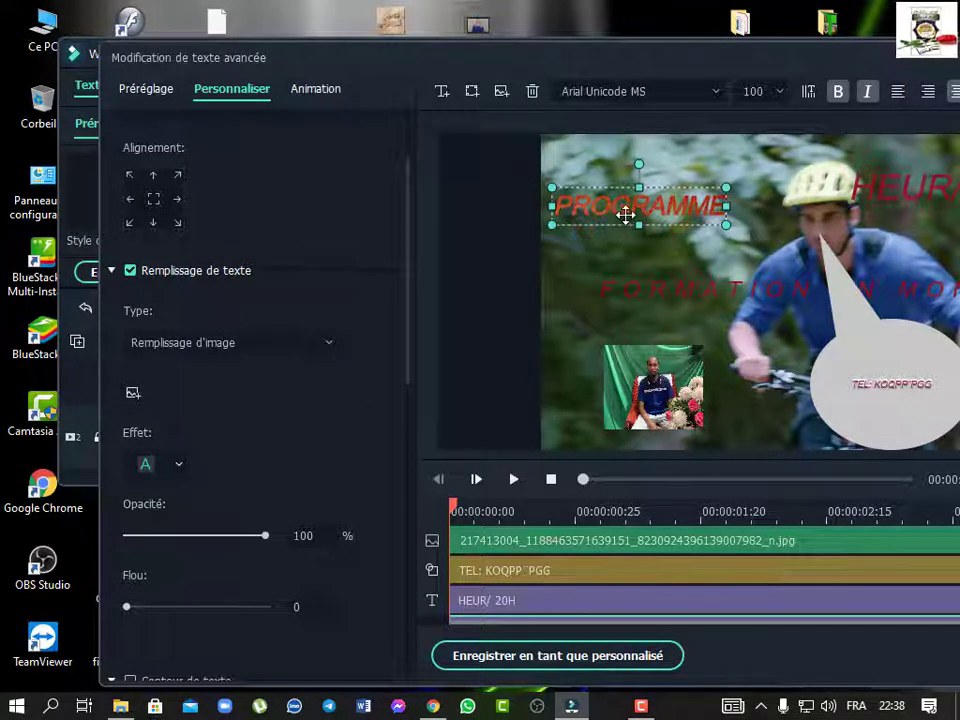
Shorten the title text from PROGRAMME to PRO.
scroll(282, 300, "up", 2)
left_click(194, 168)
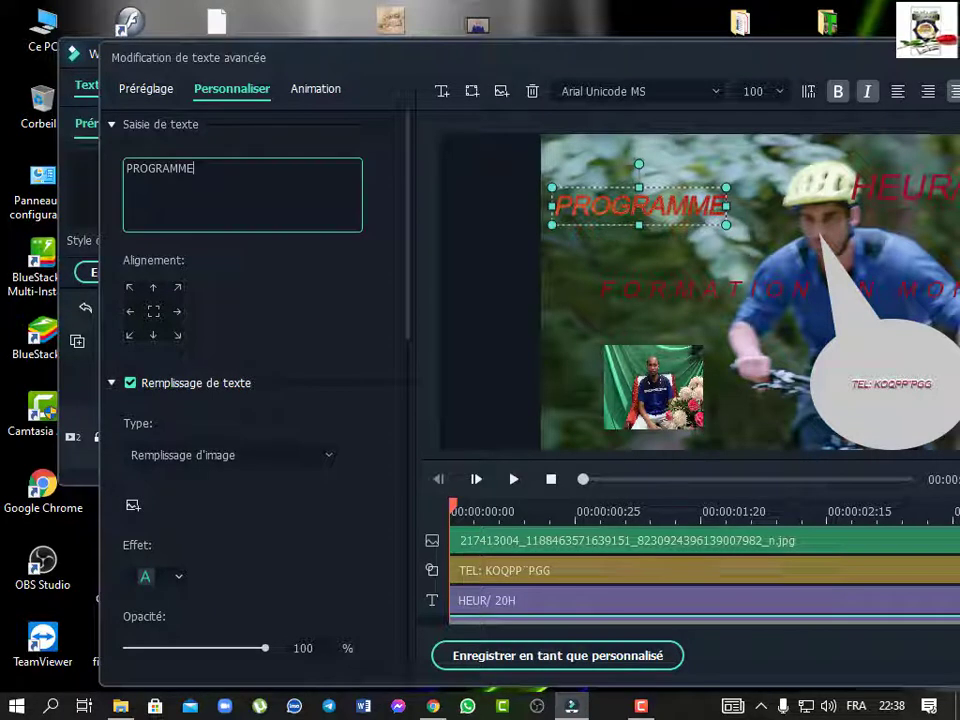
key("BackSpace")
key("BackSpace")
key("BackSpace")
key("BackSpace")
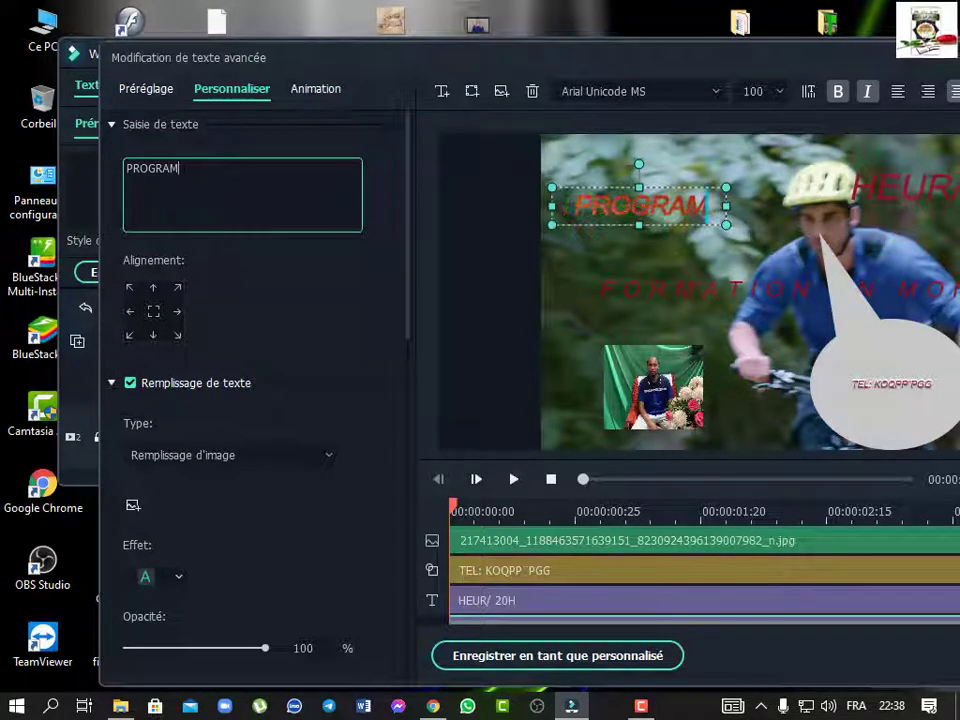
key("BackSpace")
key("BackSpace")
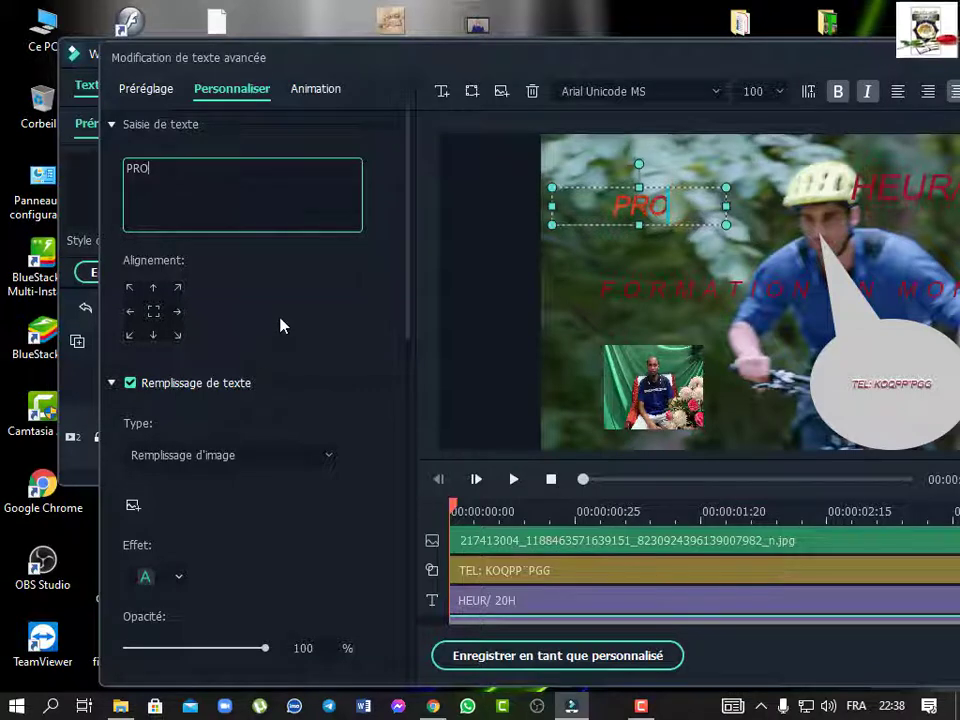
Browse for an image file for the PRO title's fill and cancel the selection.
left_click(133, 507)
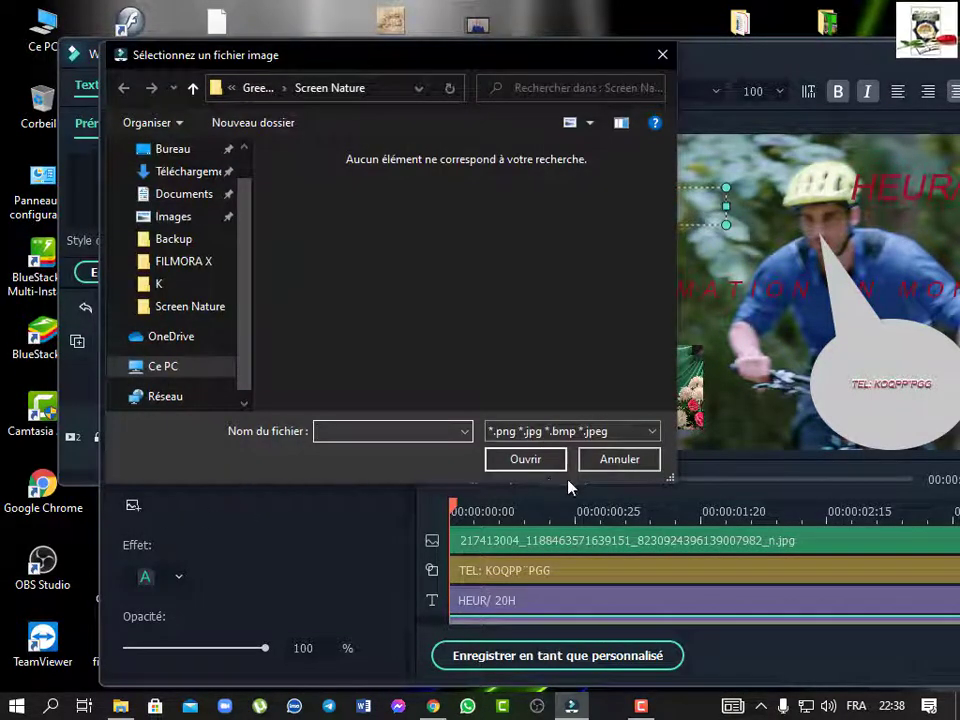
left_click(596, 460)
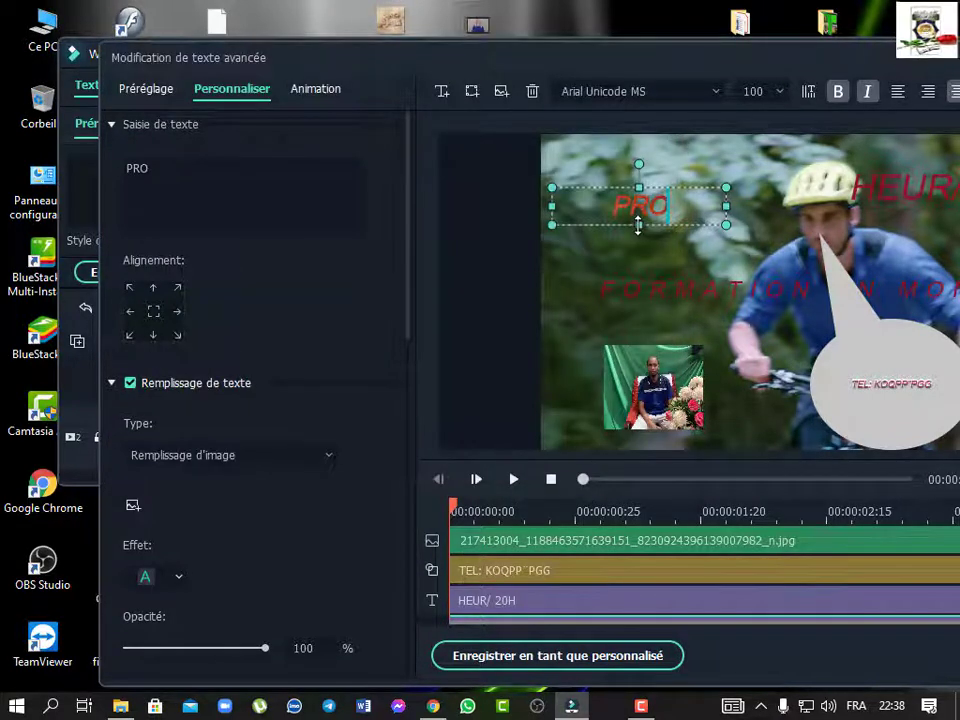
Enlarge the PRO title over the upper-left area of the video, above the FORMATION line, and set its font size to 105.
left_click_drag(638, 225, 639, 333)
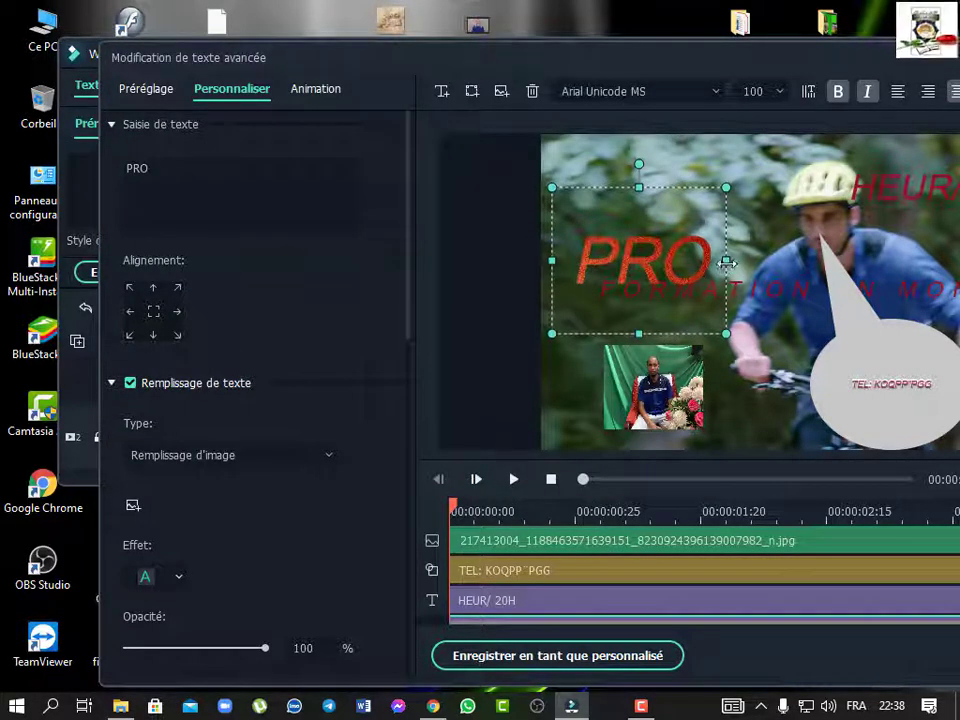
left_click_drag(727, 262, 874, 262)
left_click_drag(763, 223, 622, 170)
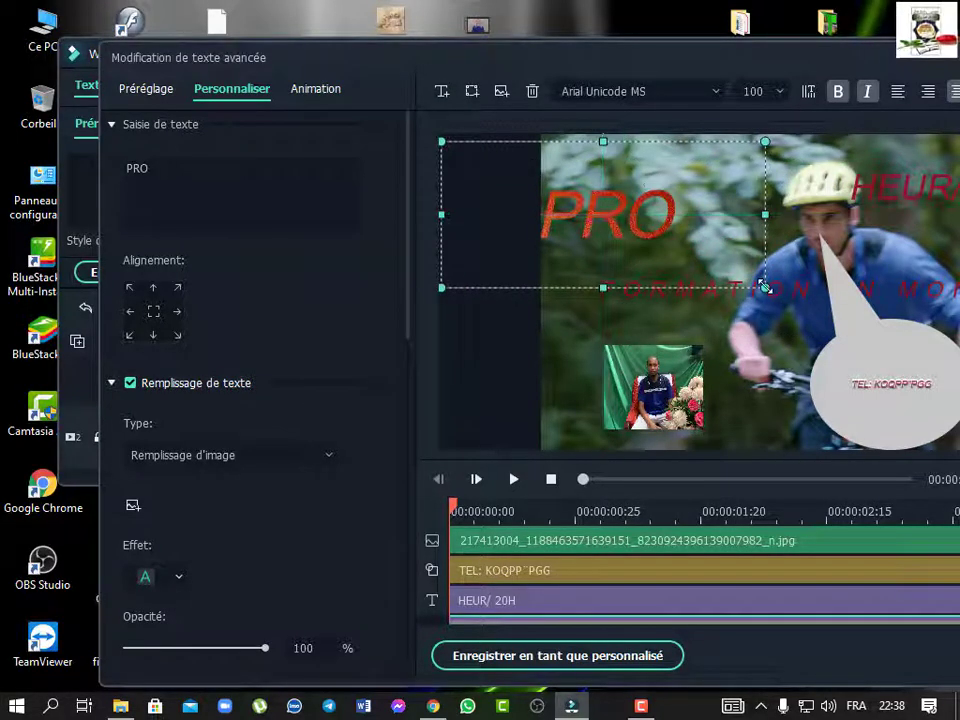
left_click_drag(765, 287, 959, 399)
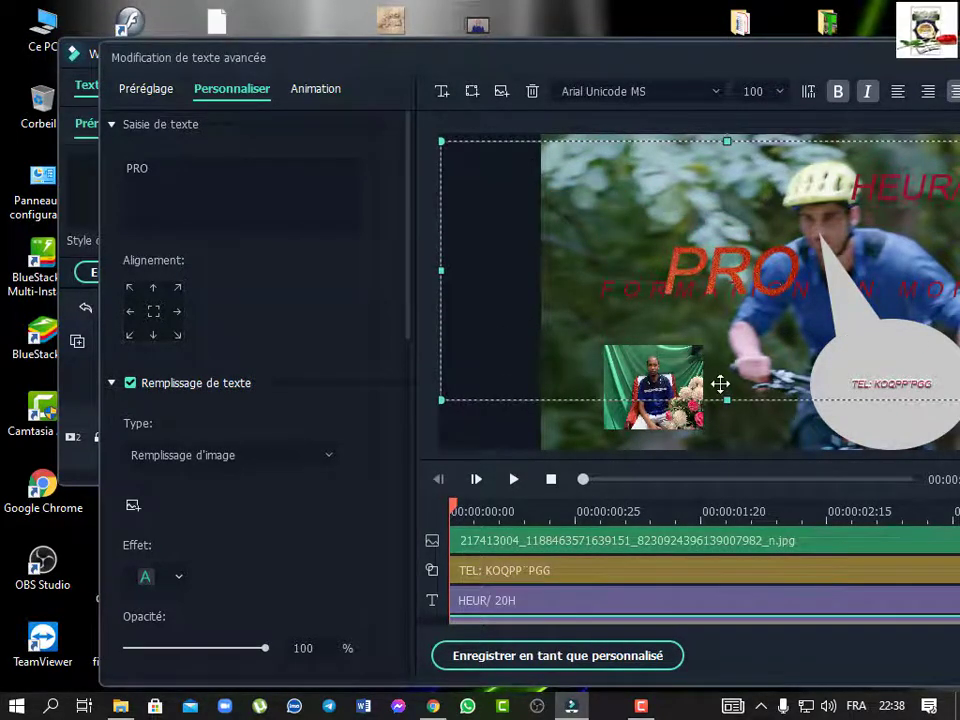
left_click_drag(739, 334, 654, 261)
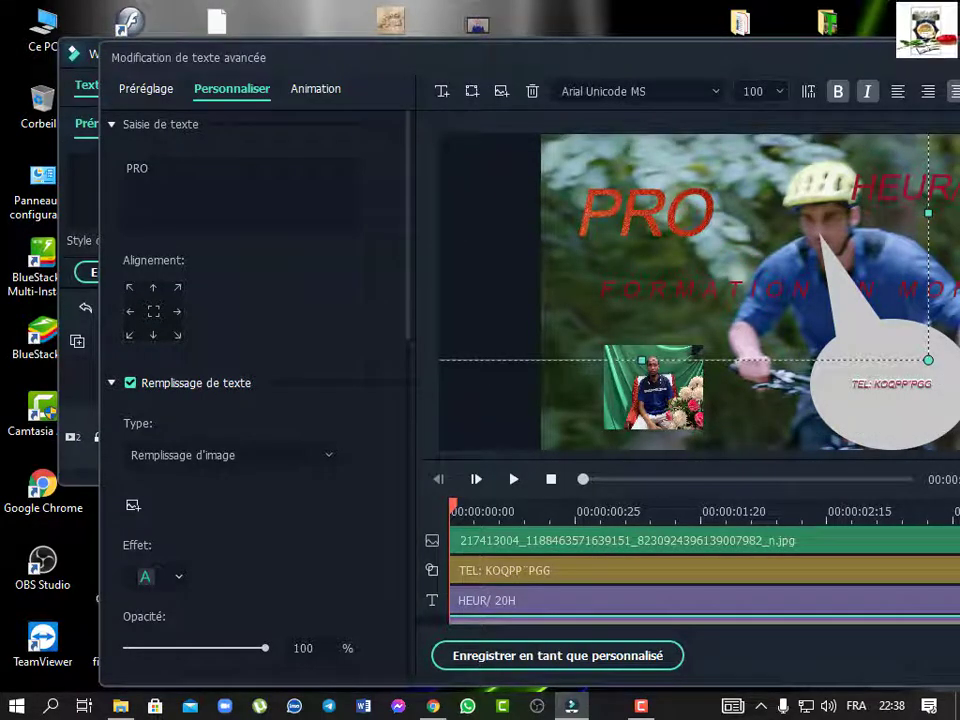
left_click(777, 93)
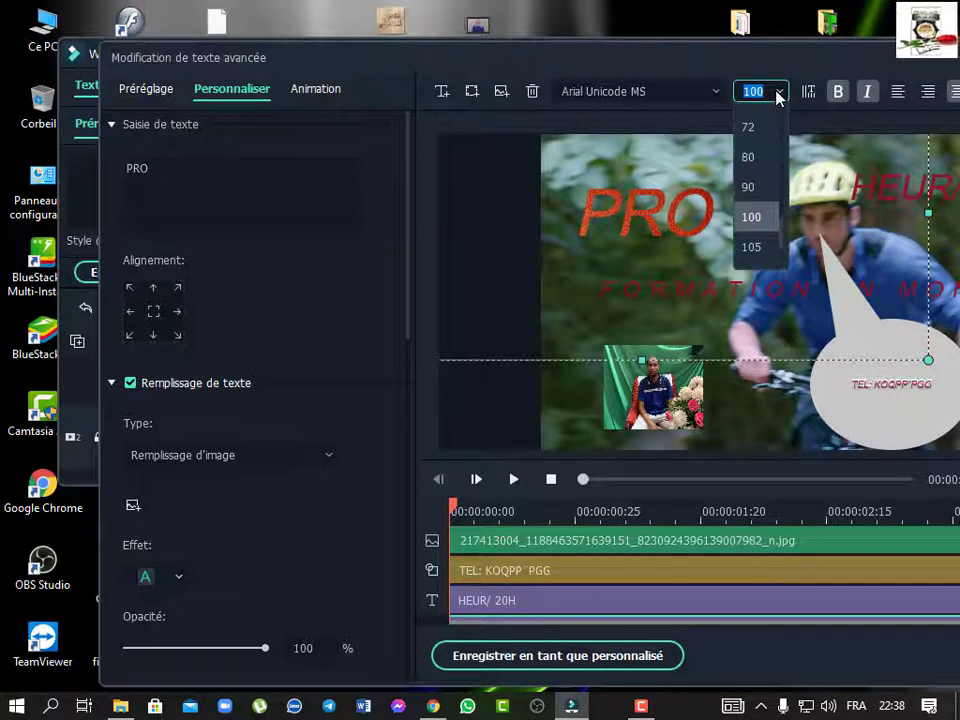
left_click(751, 247)
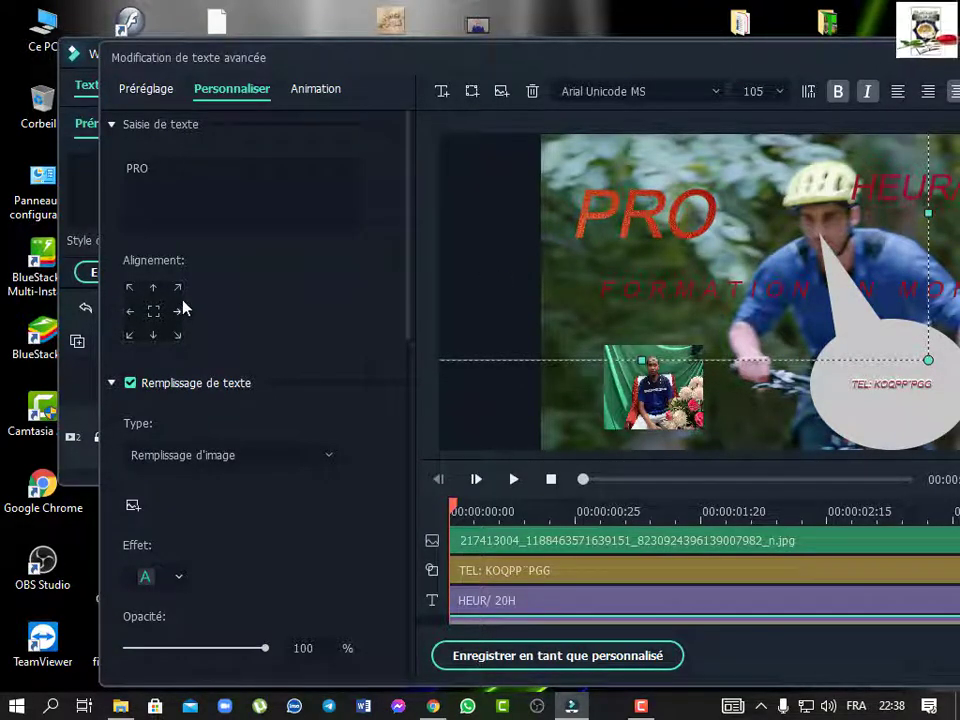
Apply the preset Style de texte 4 to the PRO title.
left_click(140, 90)
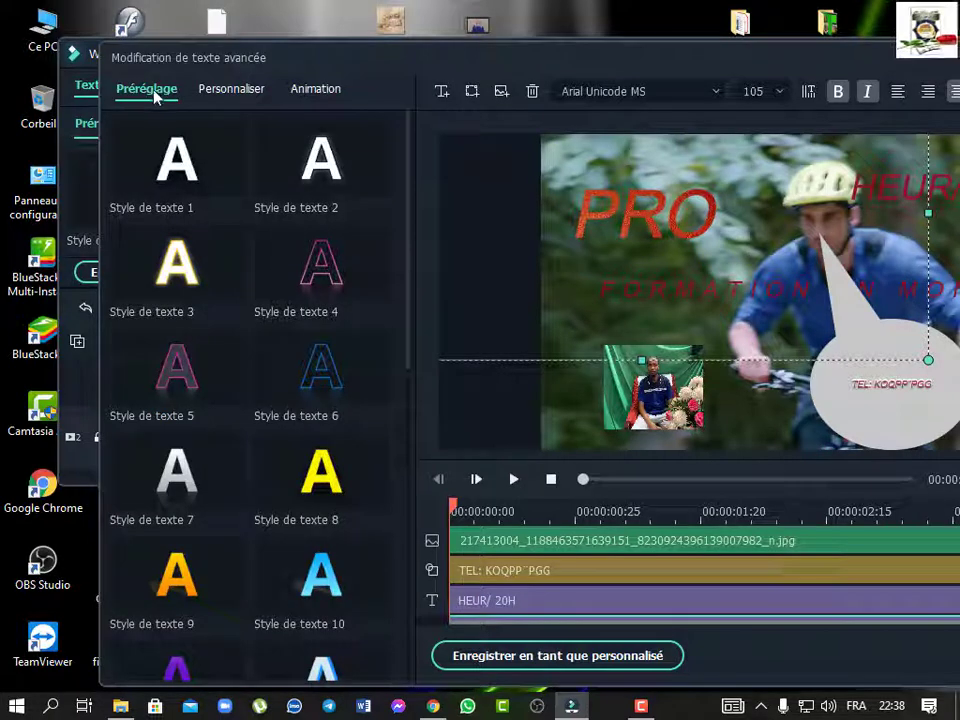
left_click(345, 285)
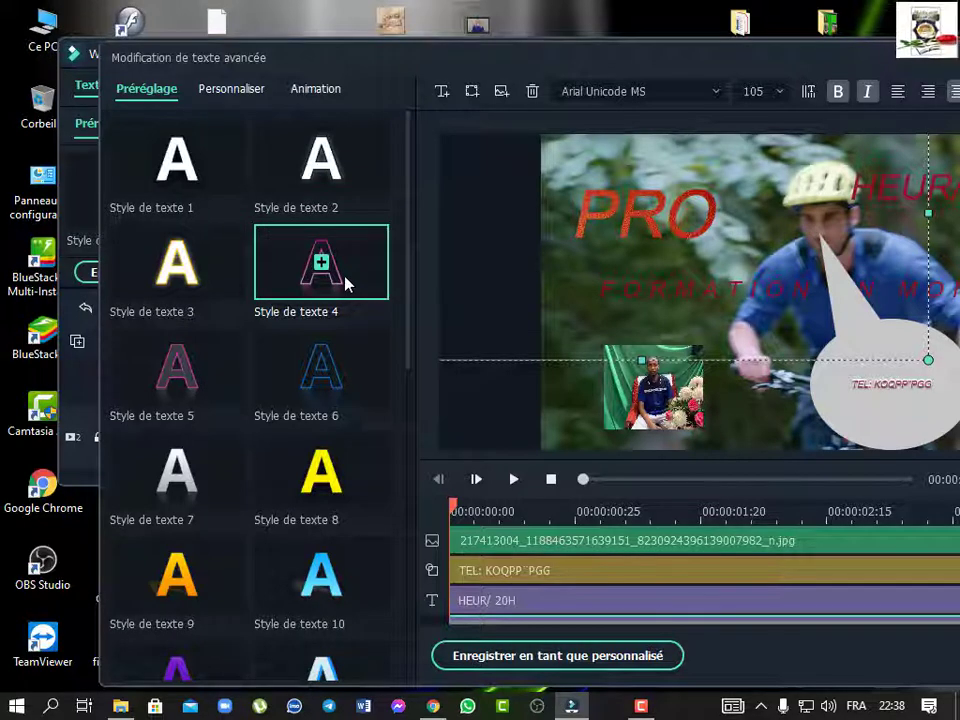
double_click(345, 285)
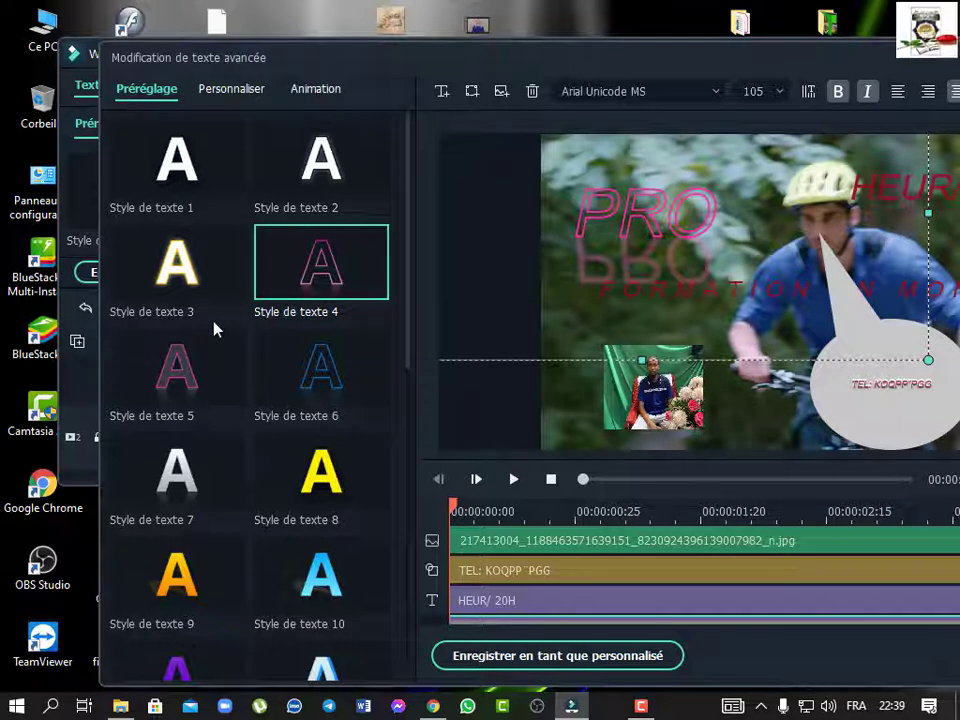
Try the presets Style de texte 18, 17, 15, 21 and 22 on the PRO title.
scroll(265, 313, "down", 6)
left_click(275, 322)
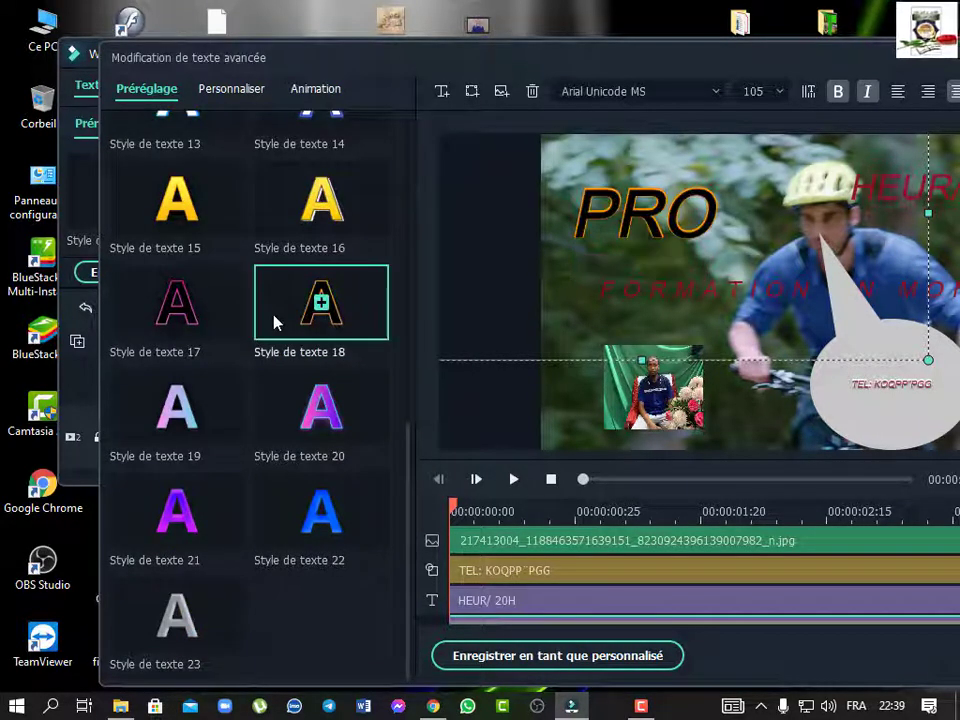
left_click(172, 305)
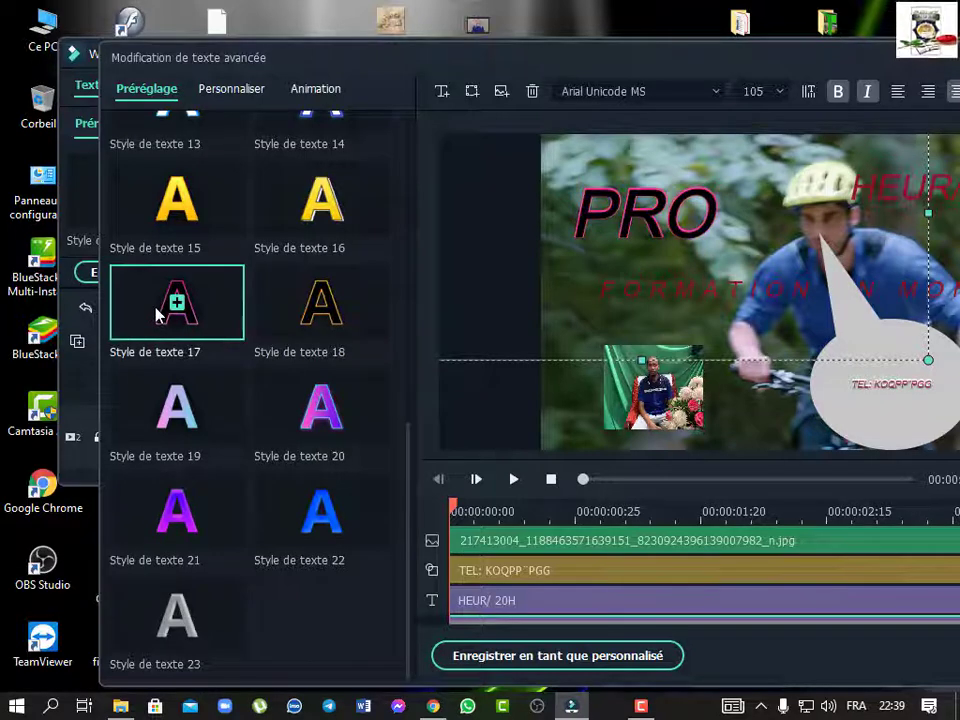
left_click(220, 213)
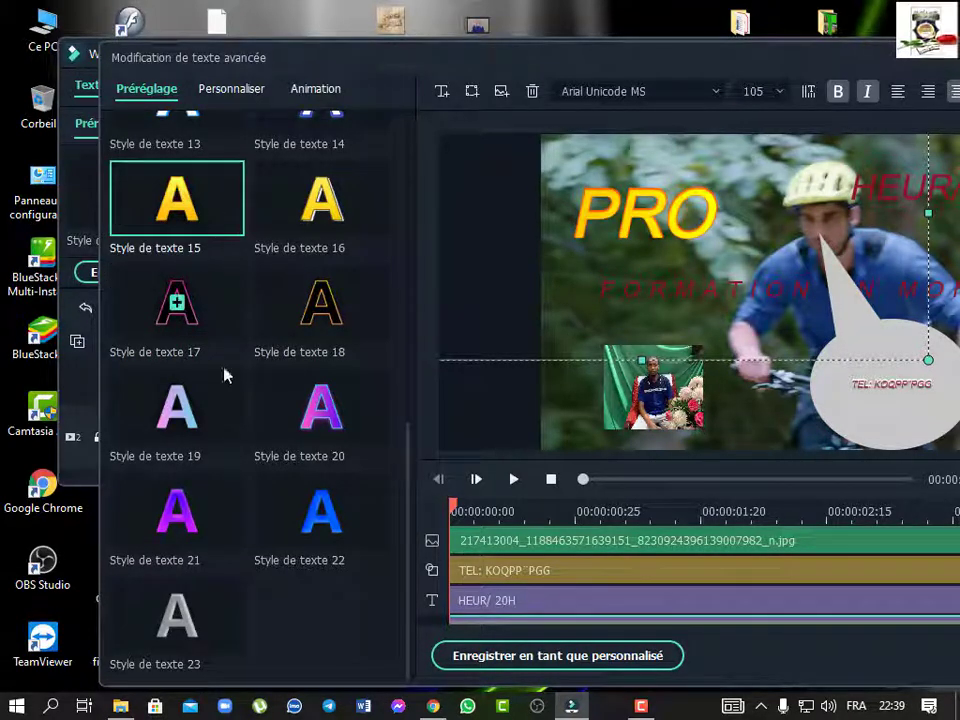
left_click(180, 508)
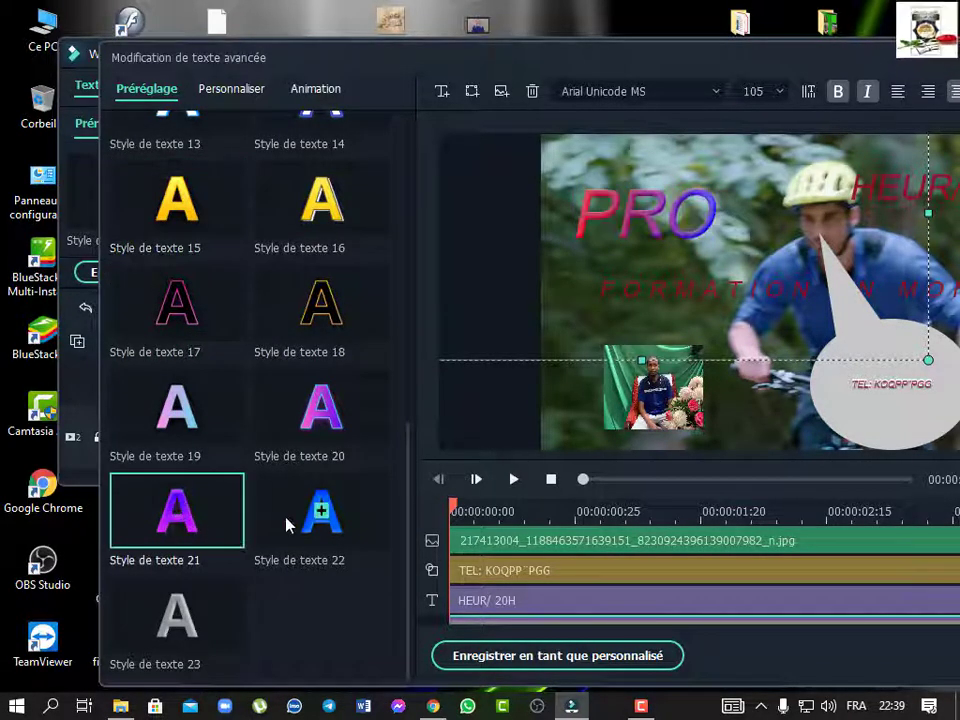
left_click(288, 510)
left_click(298, 318)
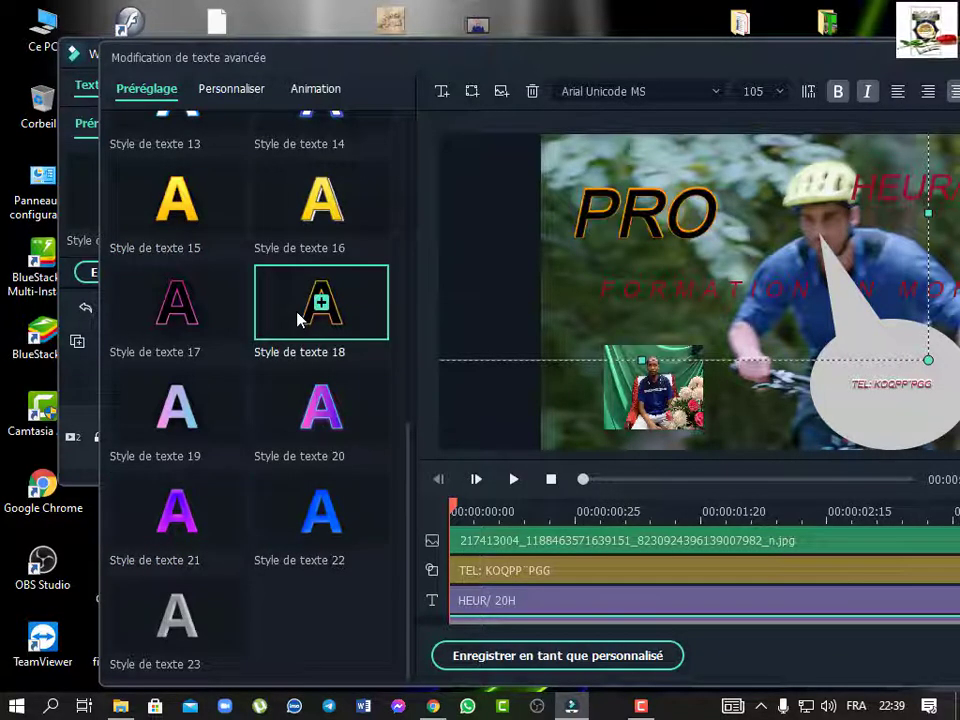
Try the preset Style de texte 6 on the PRO title and switch it back to Style de texte 4.
scroll(297, 318, "up", 6)
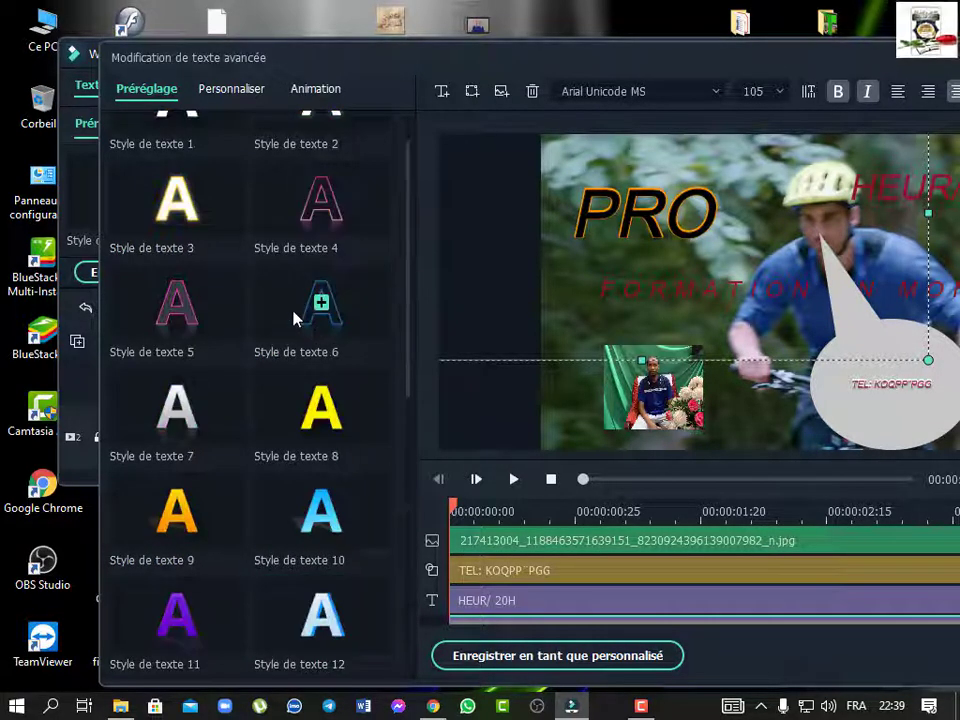
left_click(350, 316)
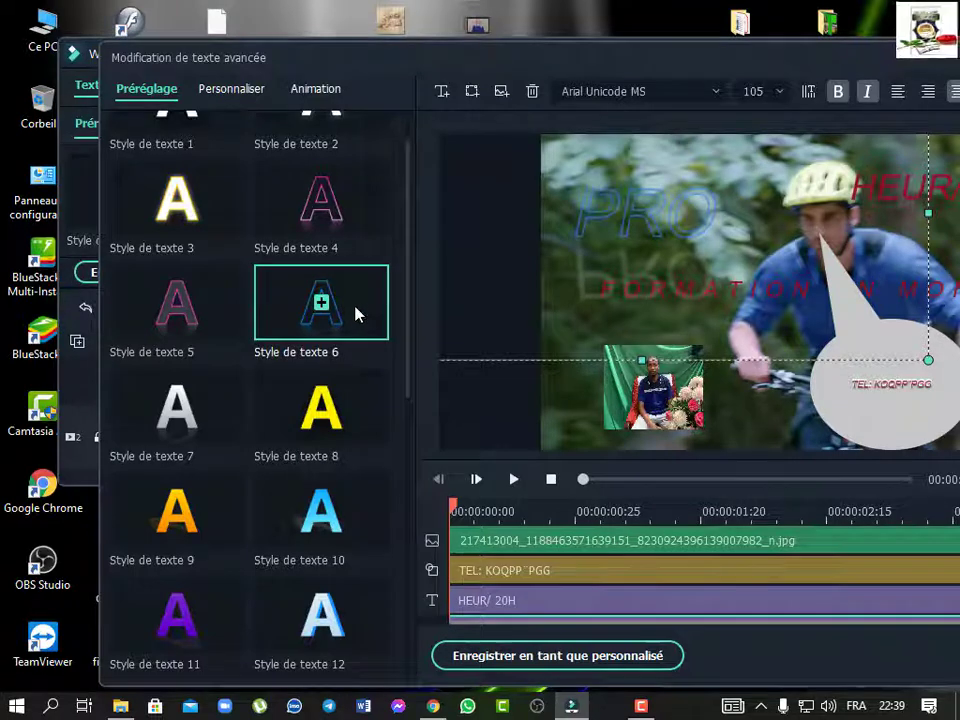
left_click(285, 208)
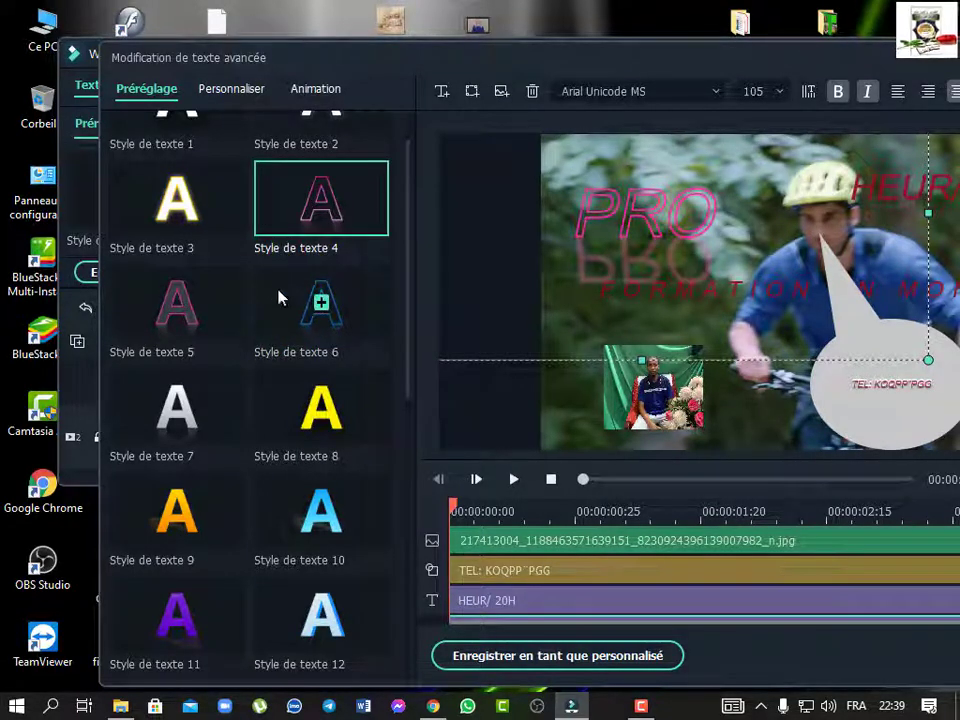
scroll(295, 320, "up", 1)
Fill the PRO title with an image from the desktop folder COUR DE FORMATION CAMTASIA 2020, using the fill type Remplissage d'image.
left_click(229, 100)
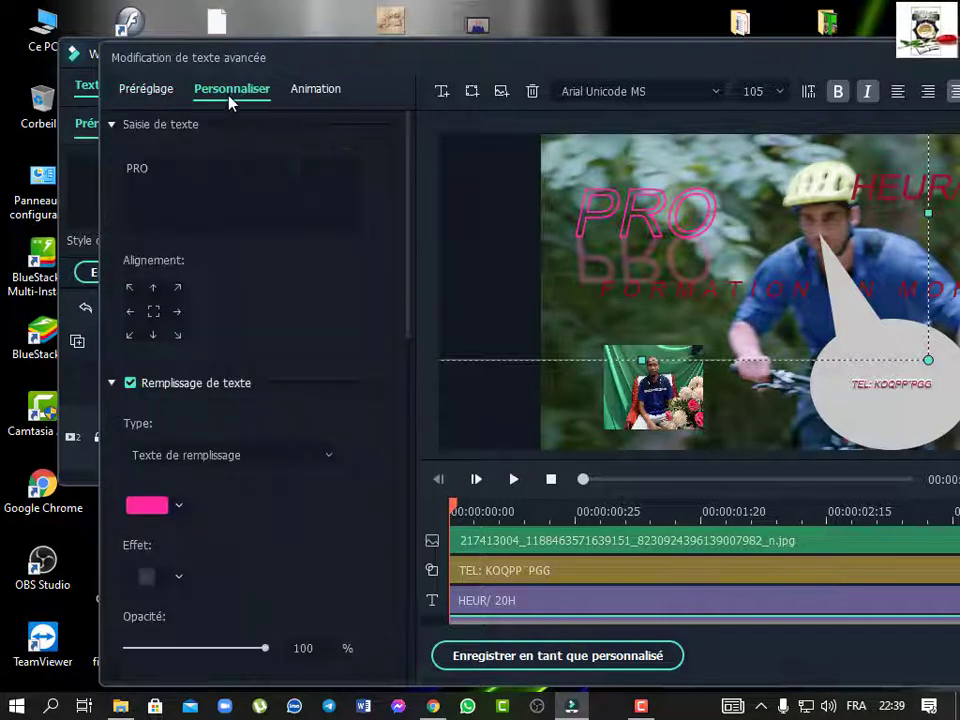
scroll(253, 326, "down", 3)
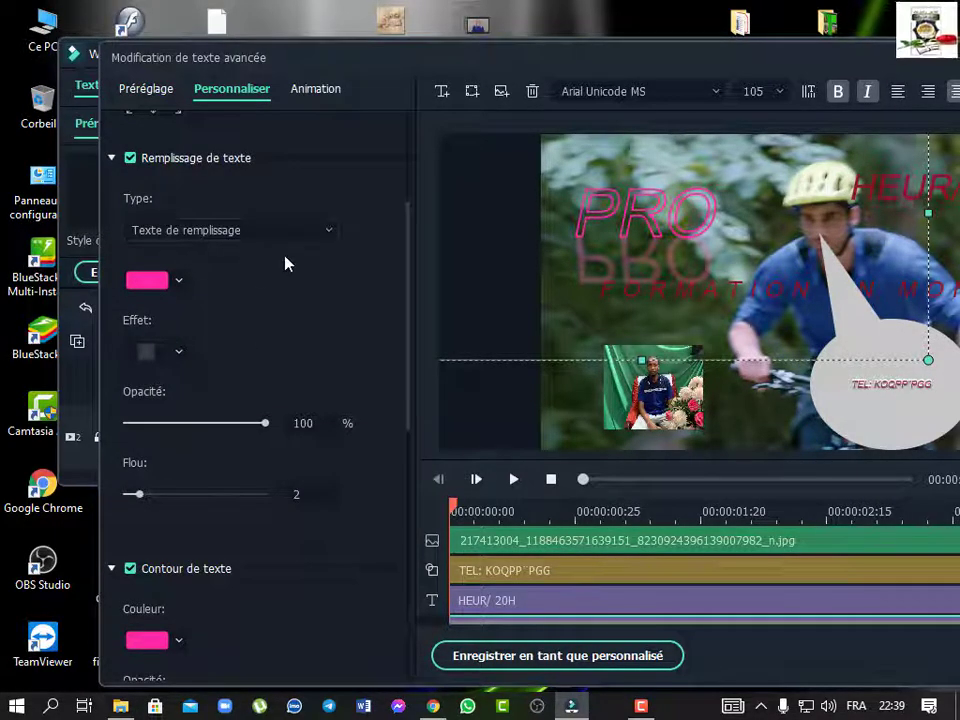
left_click(331, 233)
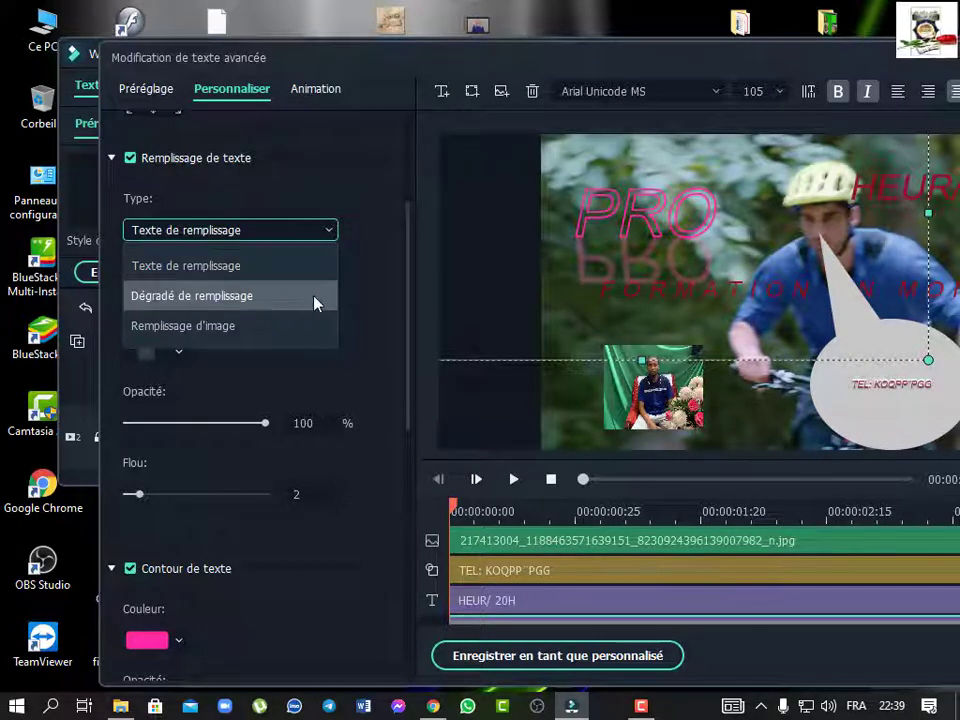
left_click(313, 326)
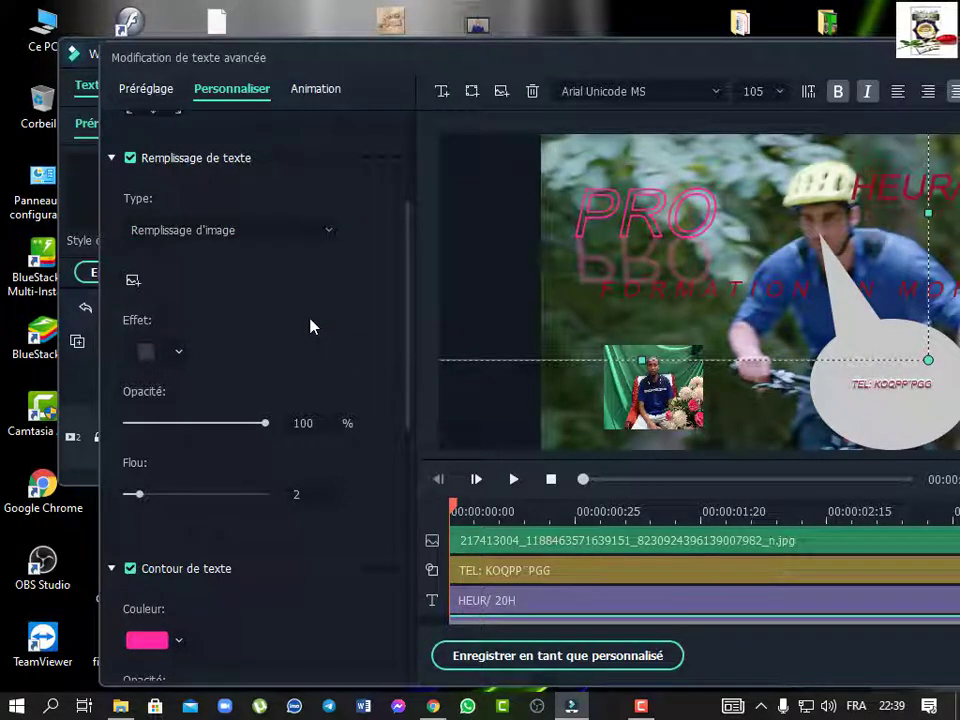
left_click(133, 282)
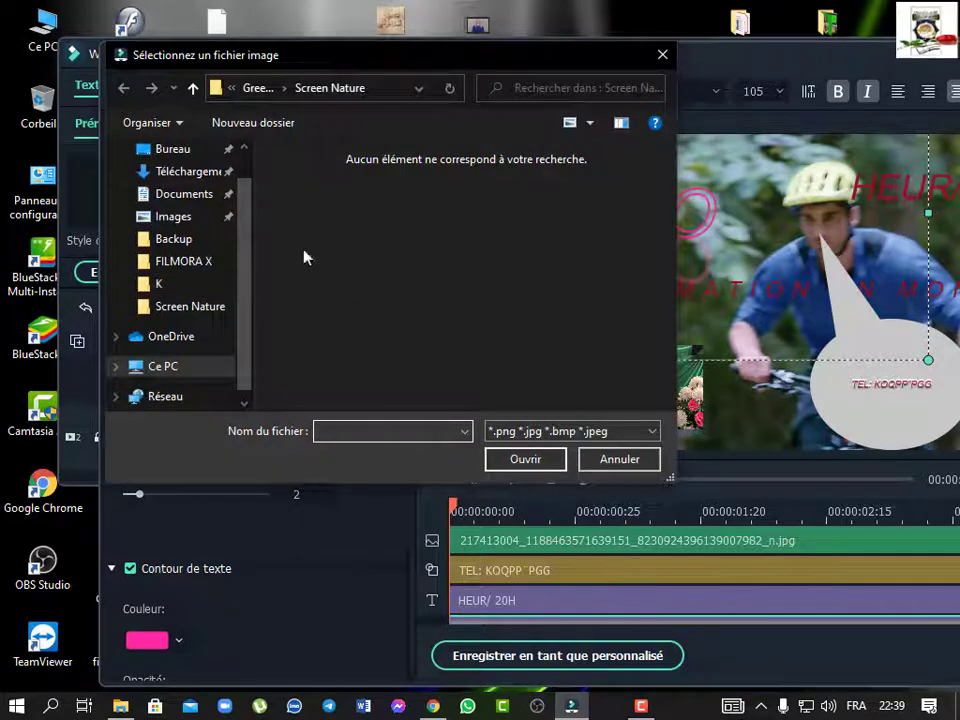
left_click(162, 150)
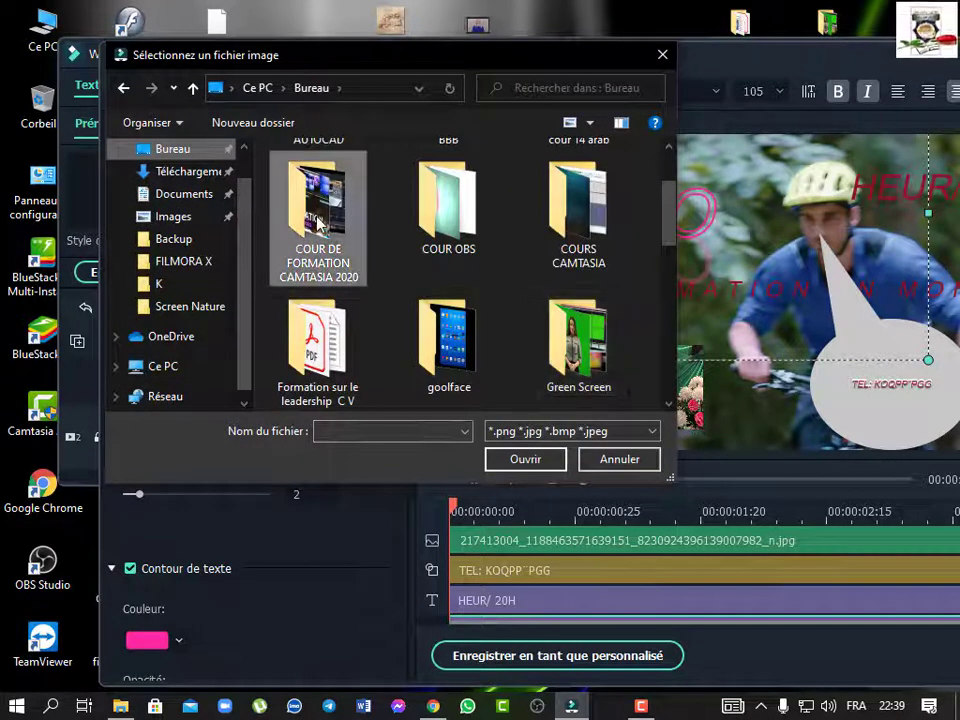
double_click(318, 222)
double_click(418, 207)
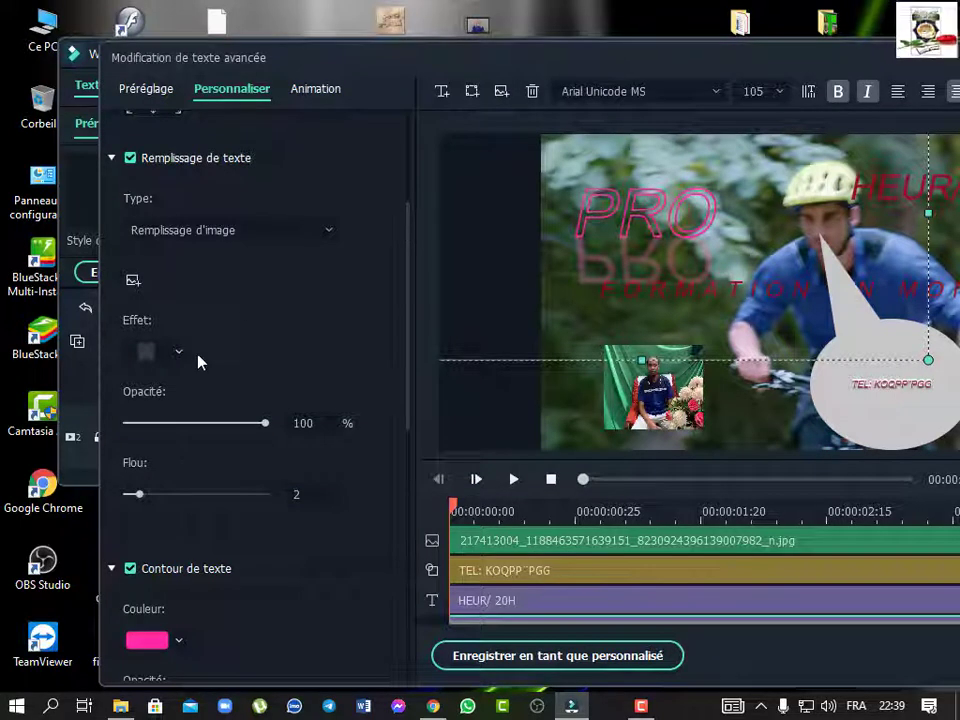
Keep the PRO title's fill opacity at 100 % and raise its fill blur to 20.
left_click_drag(266, 428, 291, 435)
left_click_drag(145, 498, 253, 507)
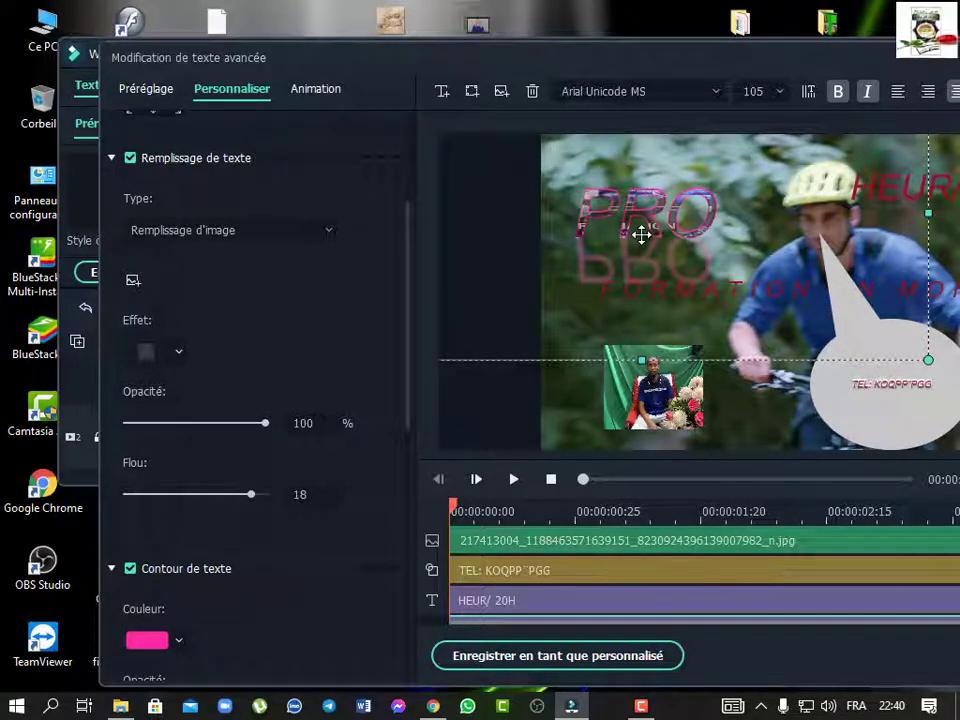
mouse_move(254, 500)
left_mouse_down()
mouse_move(296, 506)
mouse_move(120, 514)
mouse_move(266, 495)
left_mouse_up()
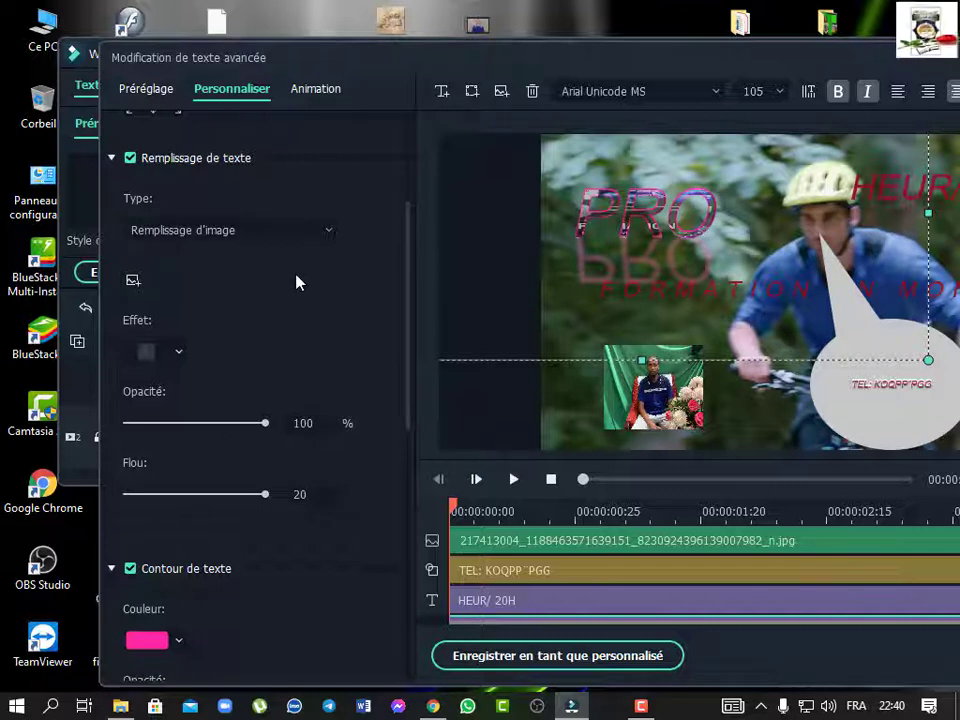
Try the gradient fill type Dégradé de remplissage on the PRO title and set the type to Texte de remplissage.
left_click(330, 232)
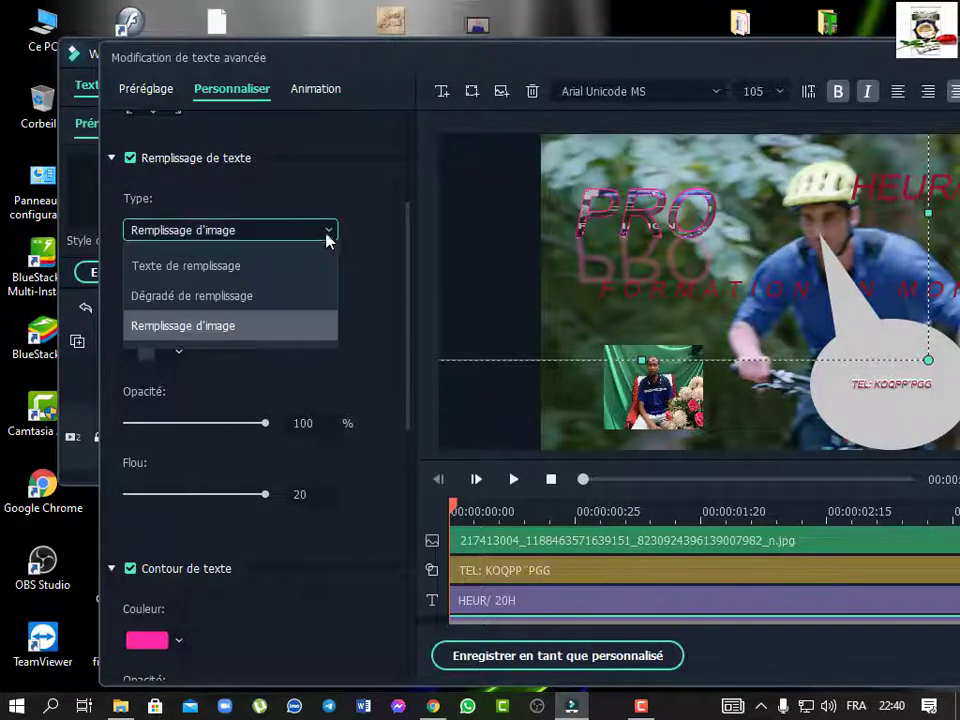
left_click(275, 313)
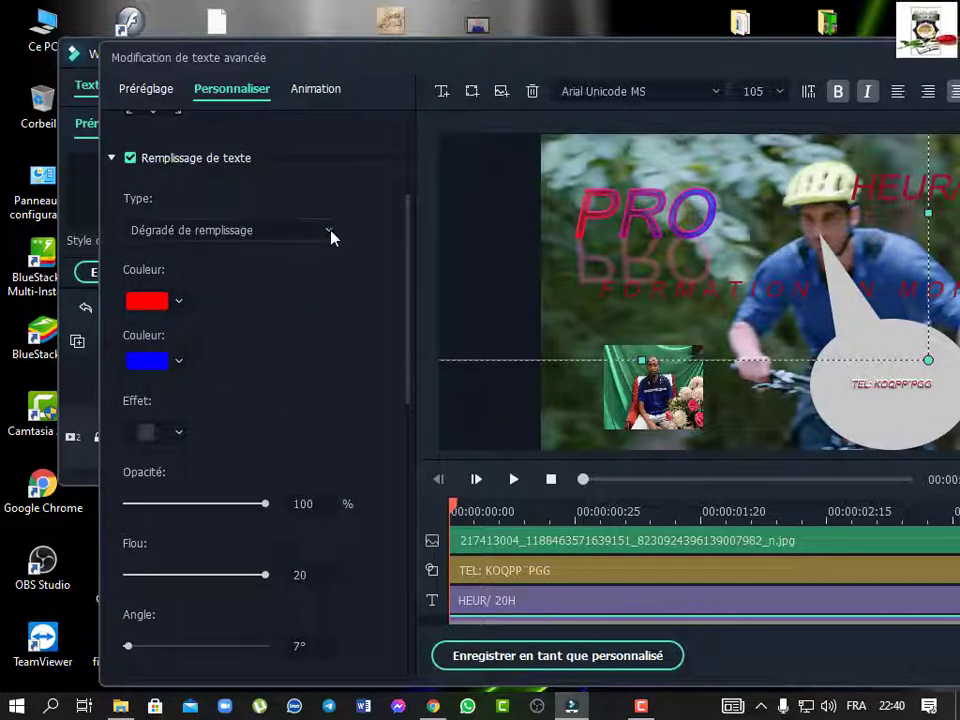
left_click(330, 233)
left_click(261, 281)
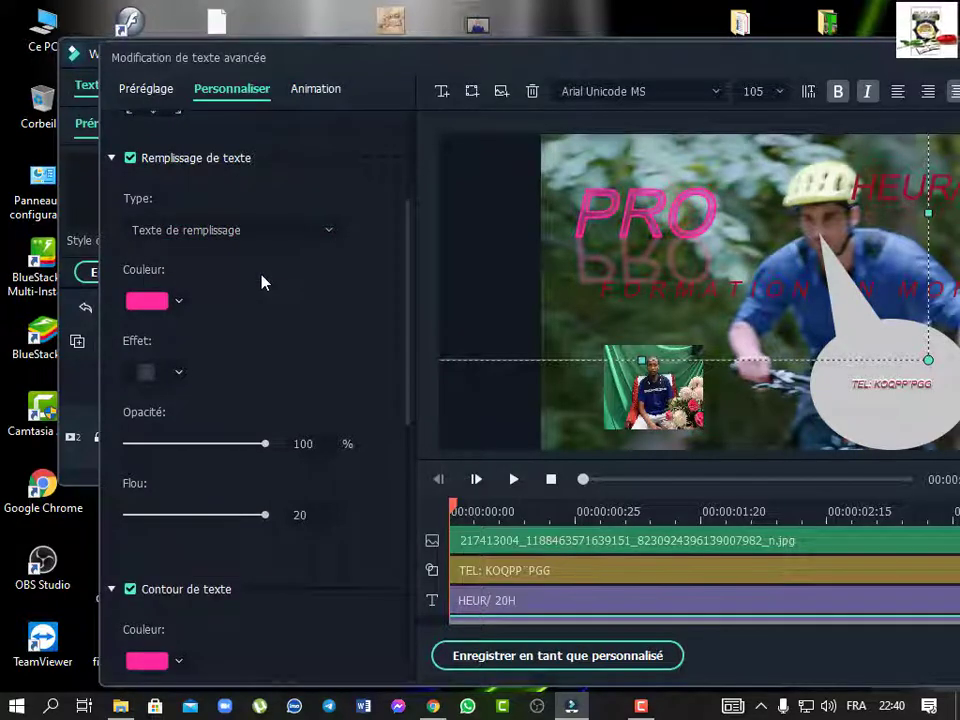
Try light grey for the PRO title's outline and set the outline colour to black.
scroll(261, 281, "down", 2)
scroll(199, 370, "down", 1)
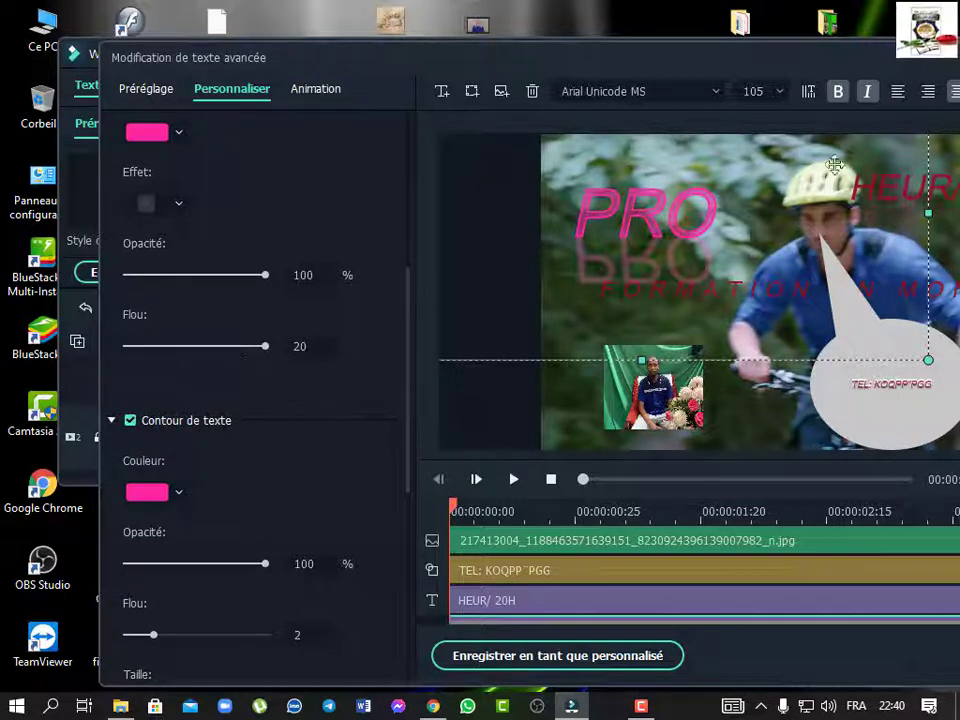
left_click(178, 493)
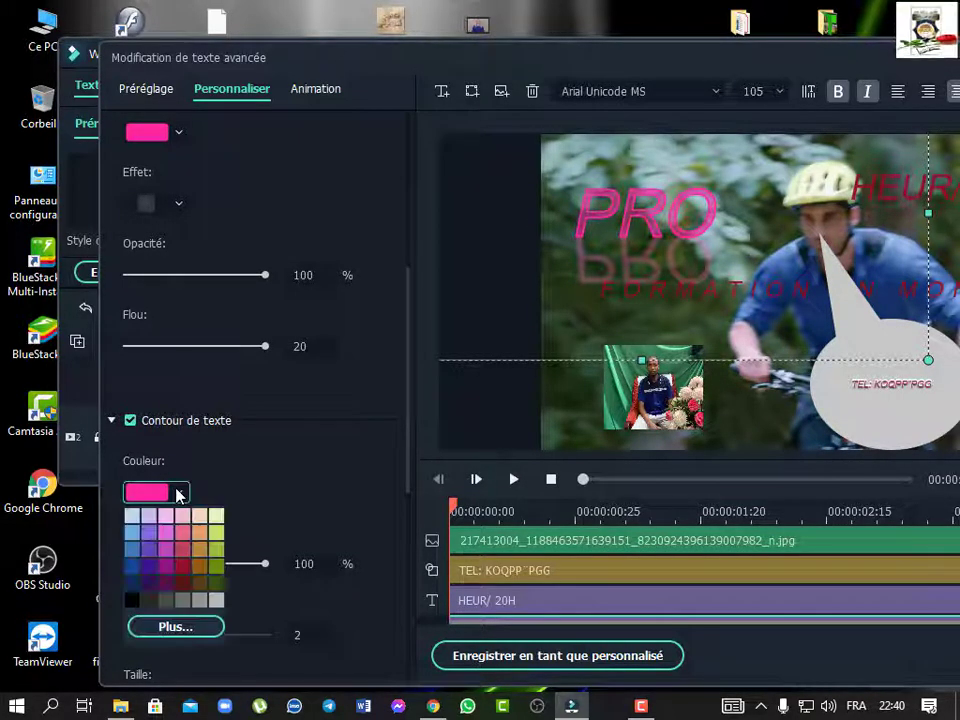
left_click(215, 600)
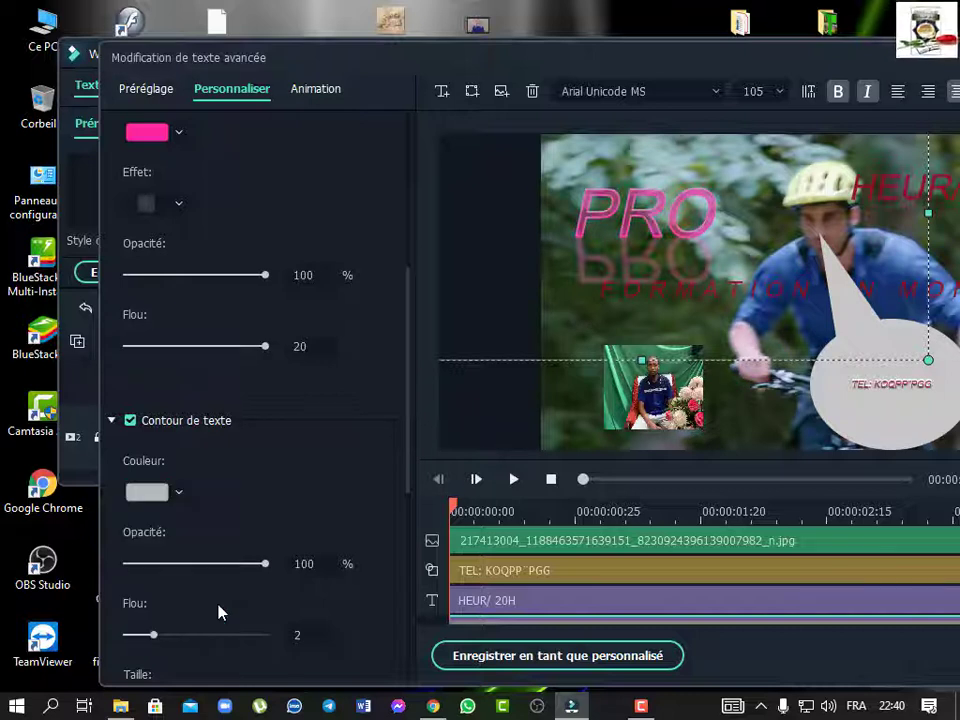
left_click(180, 493)
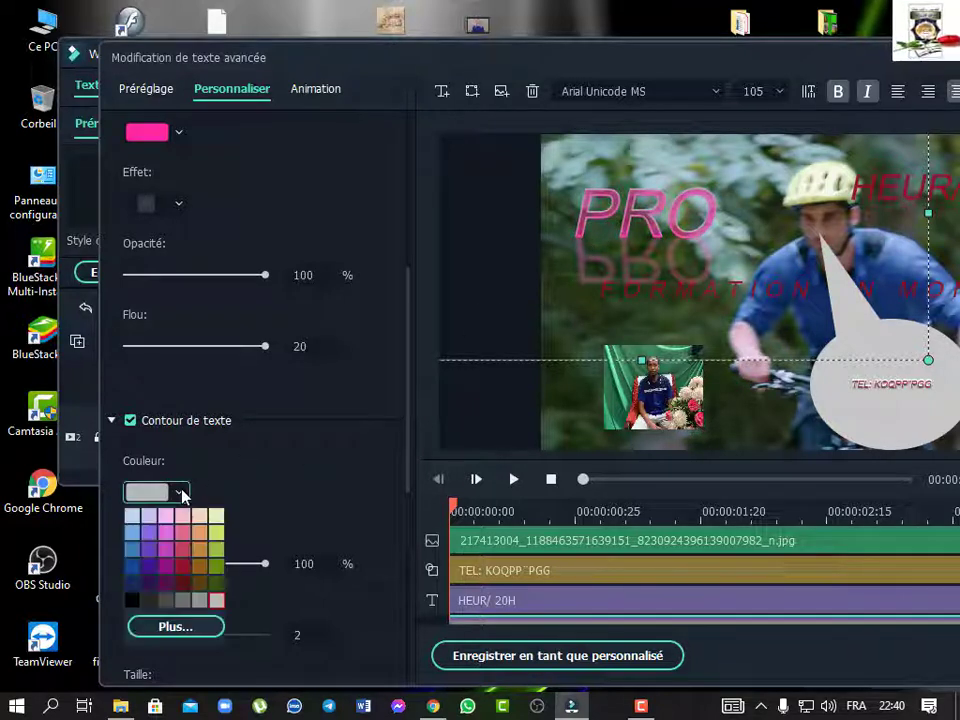
left_click(133, 600)
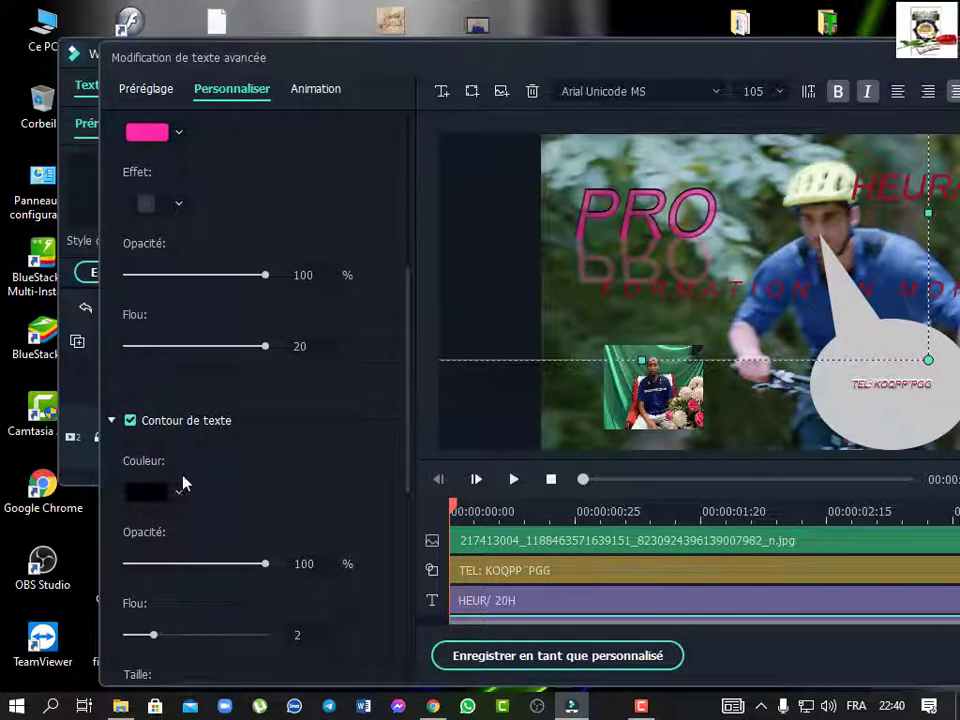
Vary the PRO title's outline opacity and return it to 100 %.
scroll(214, 396, "down", 2)
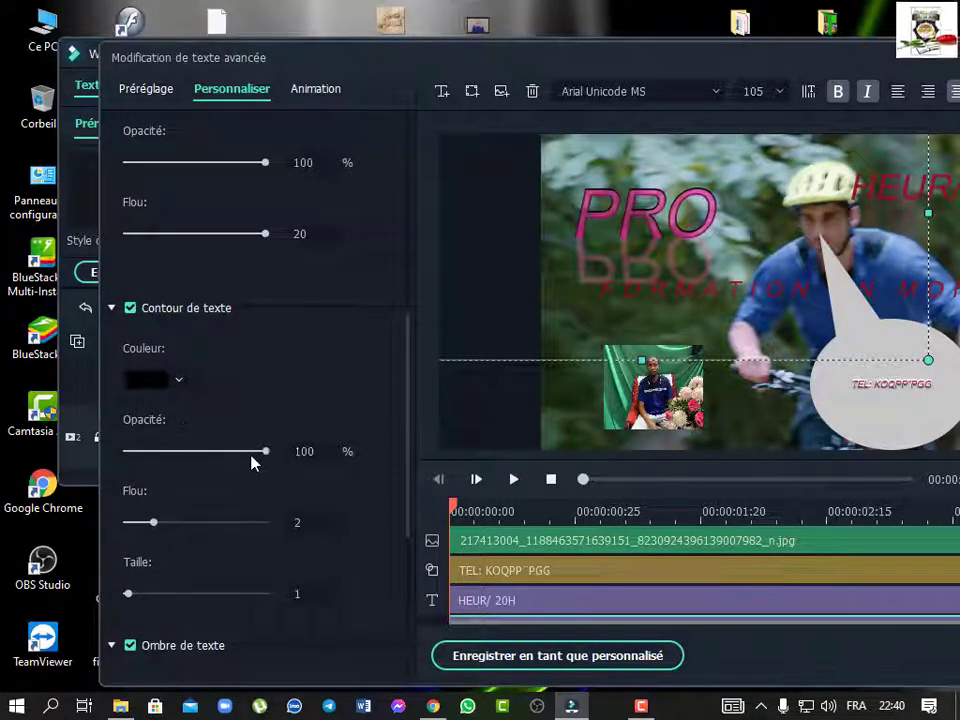
left_click_drag(267, 455, 345, 471)
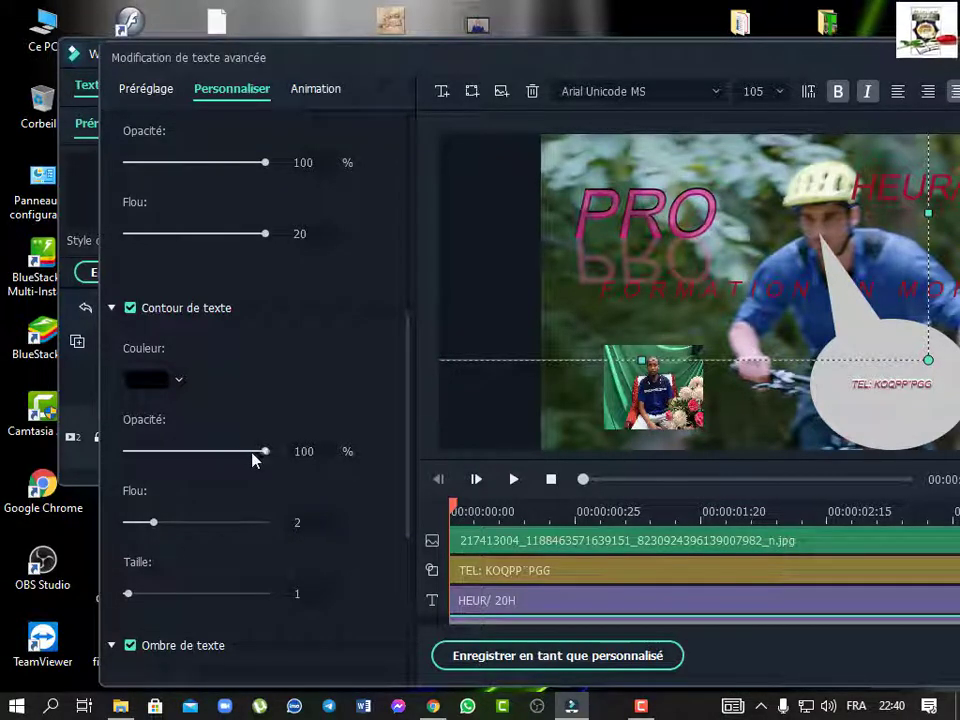
mouse_move(266, 457)
left_mouse_down()
mouse_move(128, 472)
mouse_move(272, 480)
left_mouse_up()
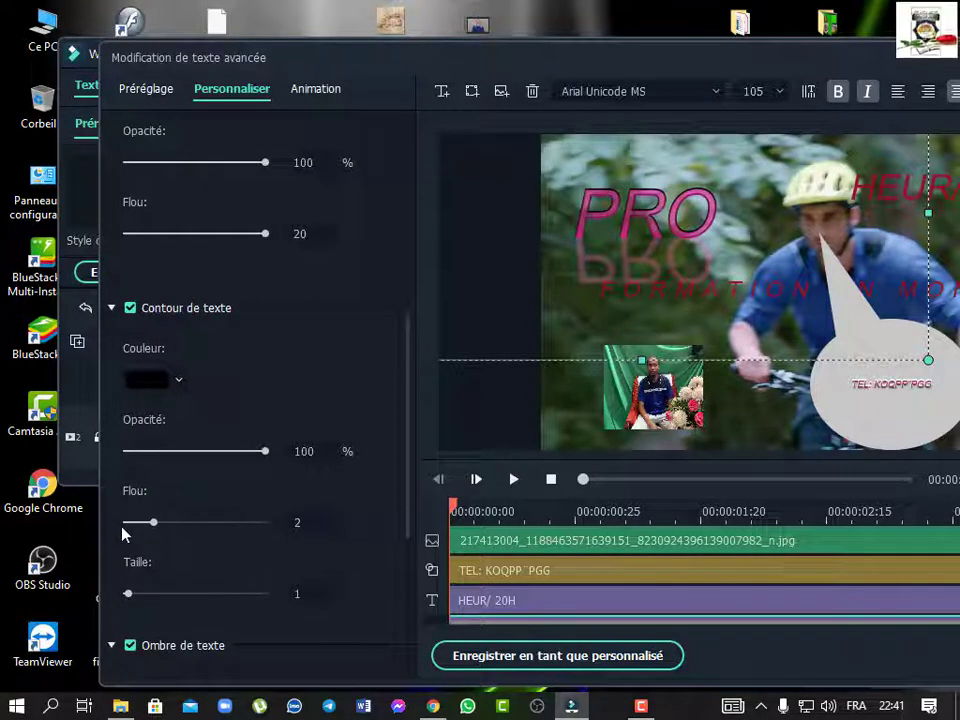
Try the first and third text shadow types on the PRO title and apply the second type in the third row.
scroll(196, 513, "down", 1)
scroll(197, 510, "down", 1)
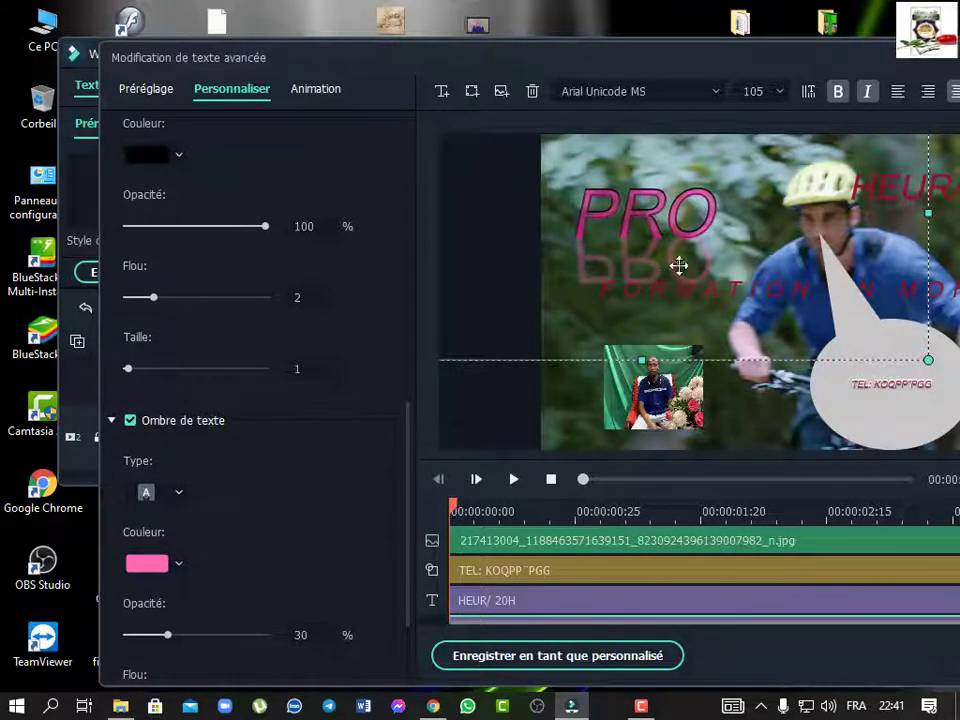
left_click(180, 495)
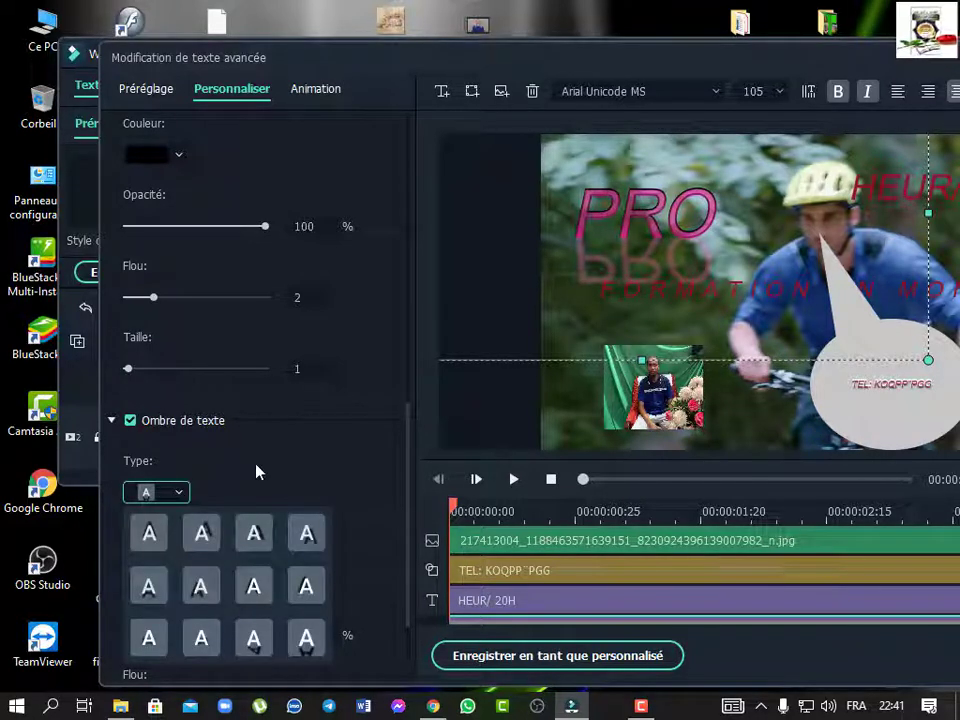
left_click(150, 533)
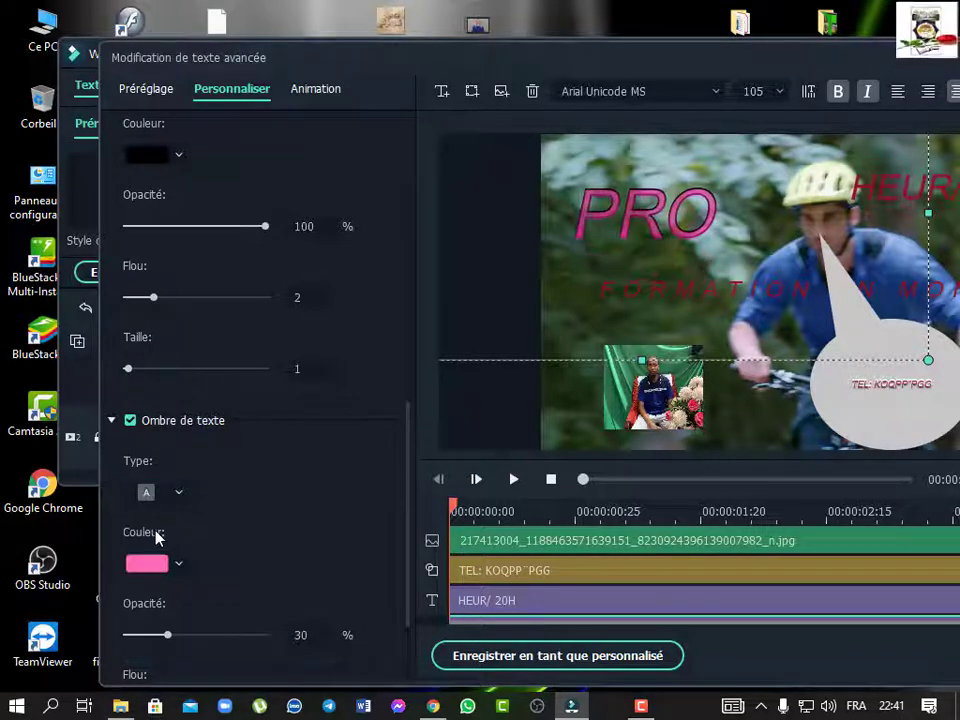
left_click(182, 494)
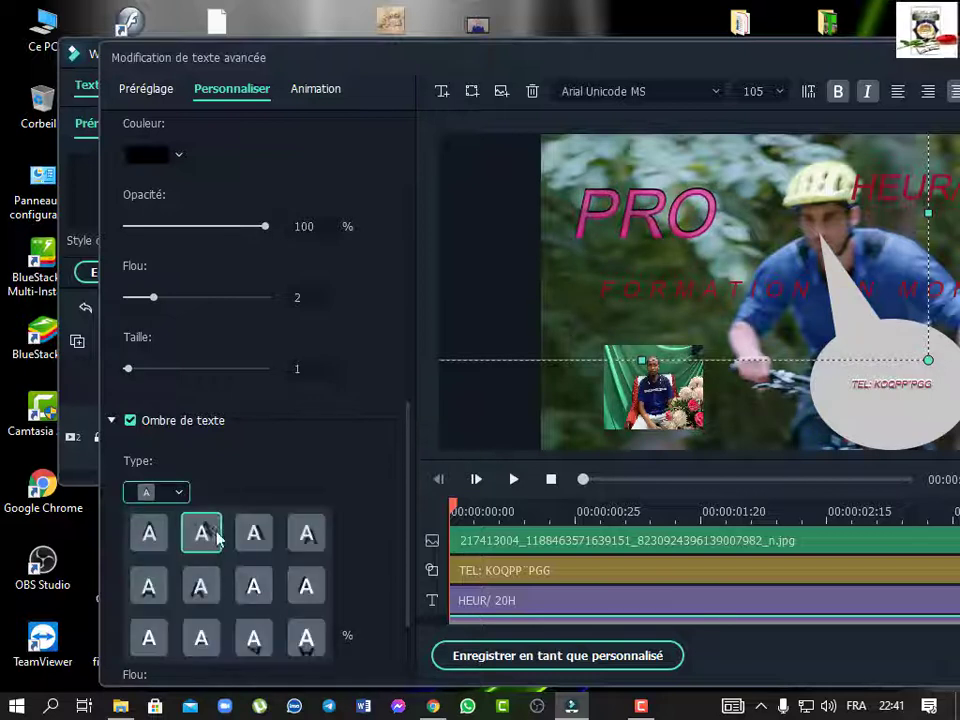
left_click(253, 546)
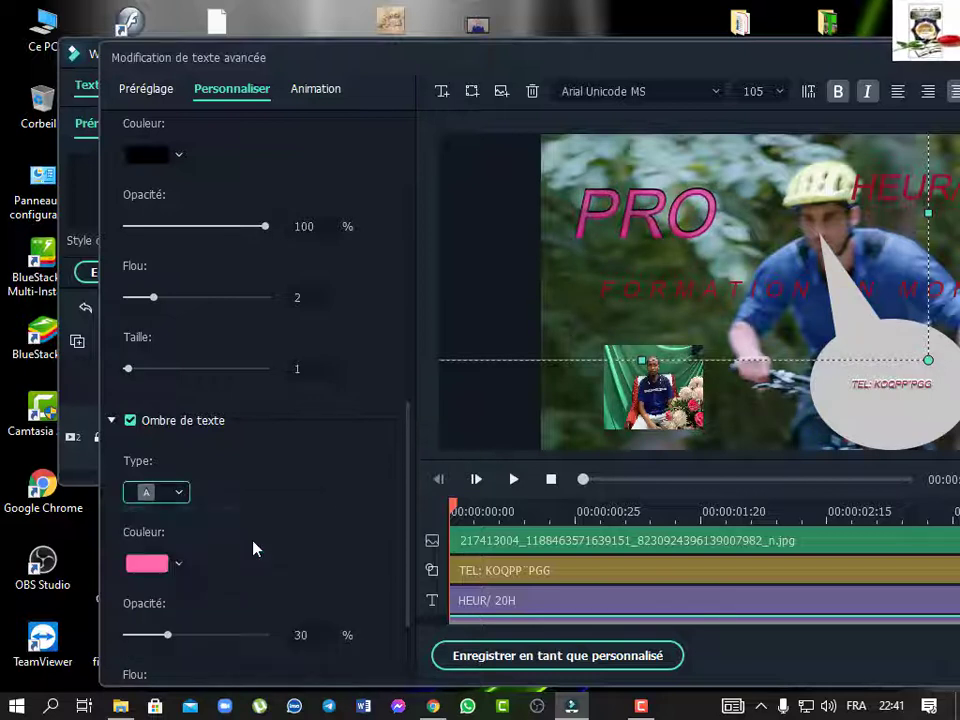
left_click(180, 494)
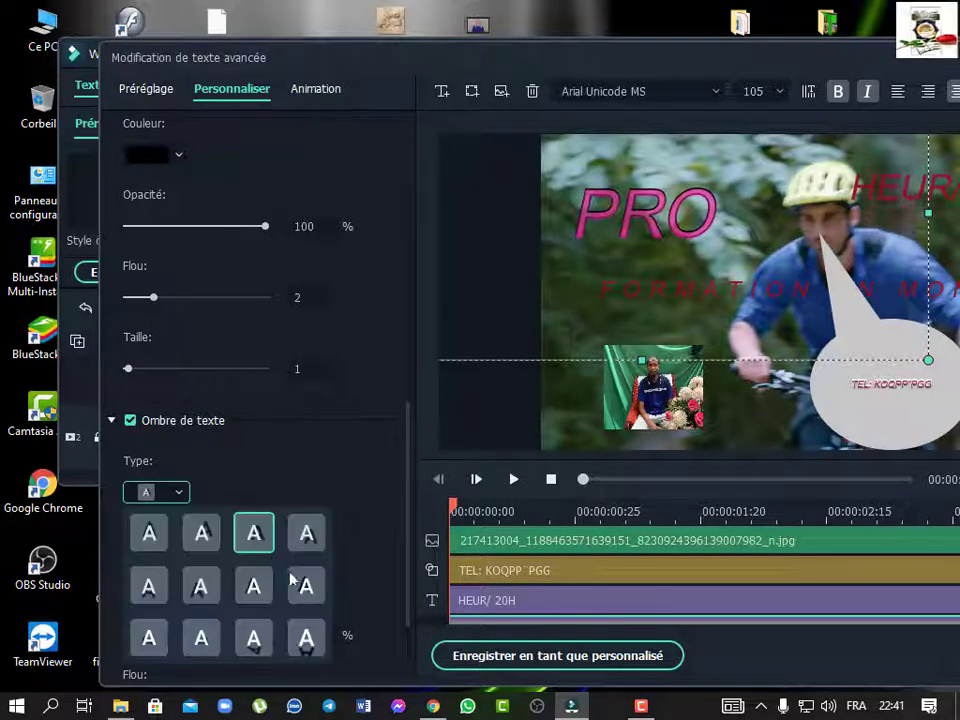
left_click(199, 645)
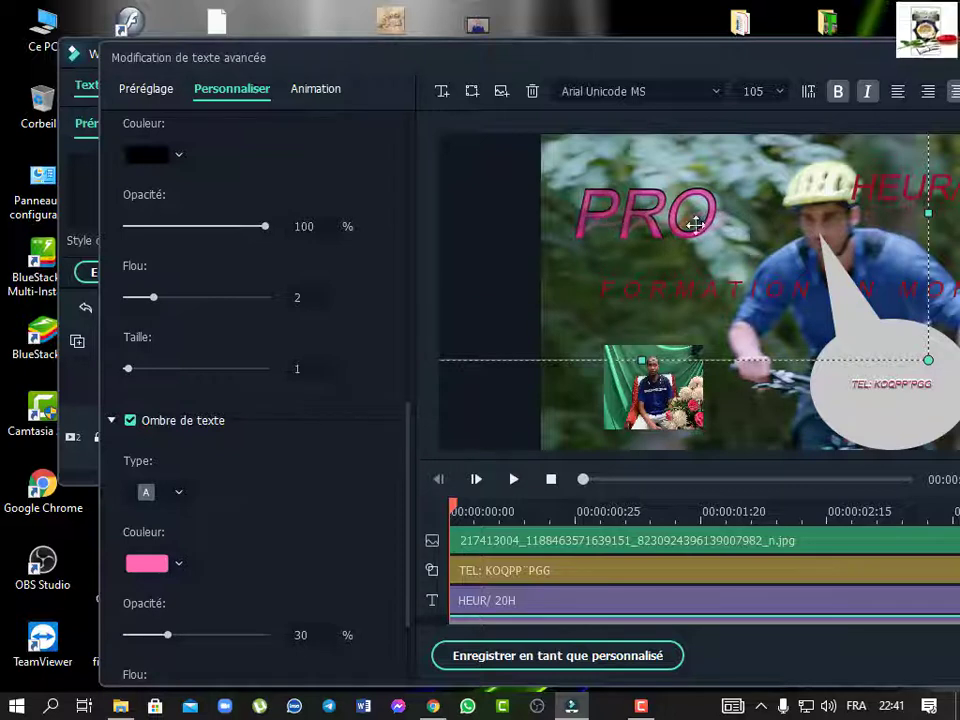
Try black for the PRO title's text shadow and set the shadow colour to light yellow-green.
left_click(172, 500)
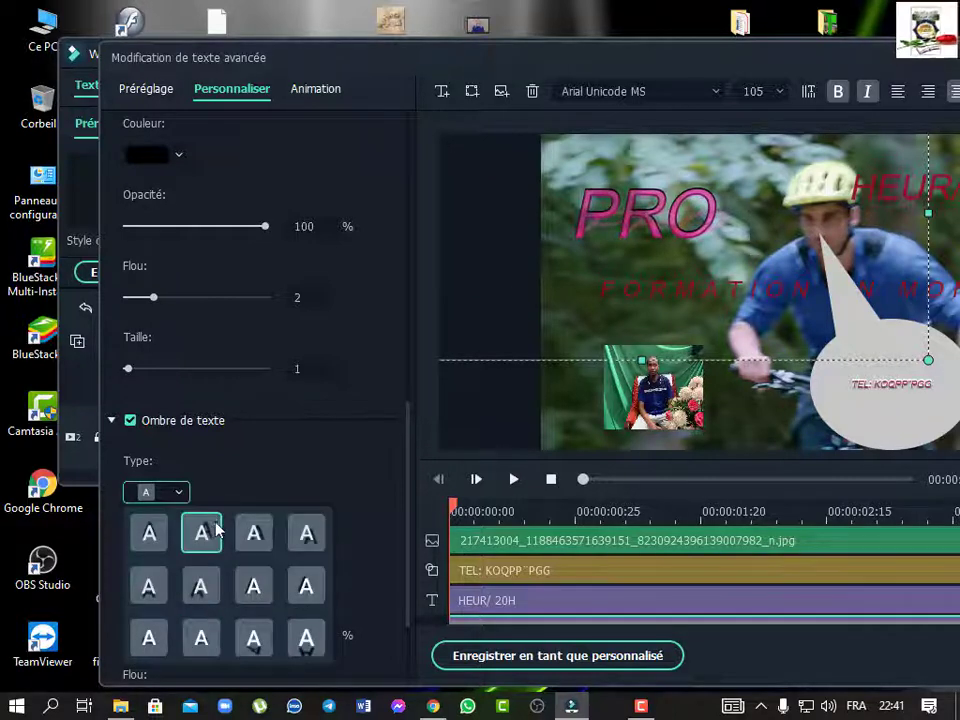
left_click(178, 496)
scroll(185, 456, "down", 1)
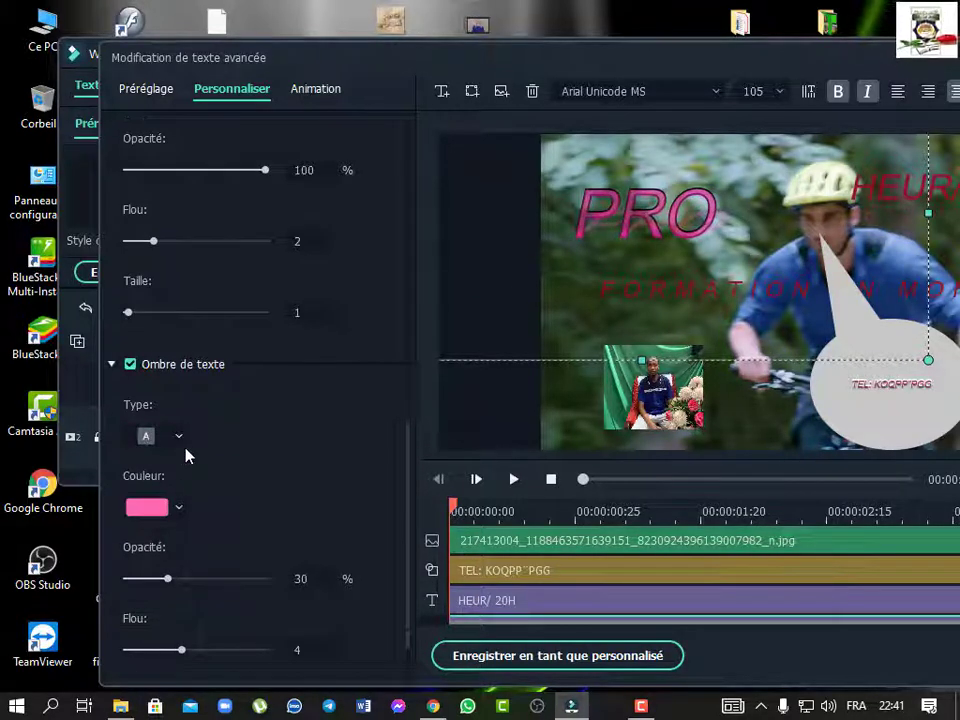
left_click(176, 508)
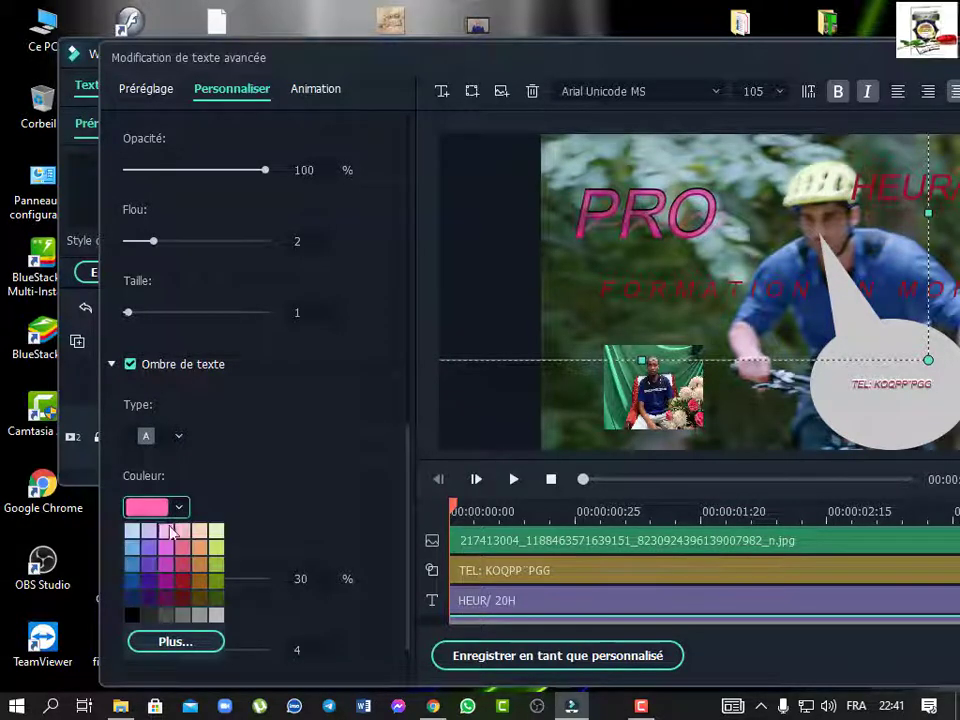
left_click(133, 615)
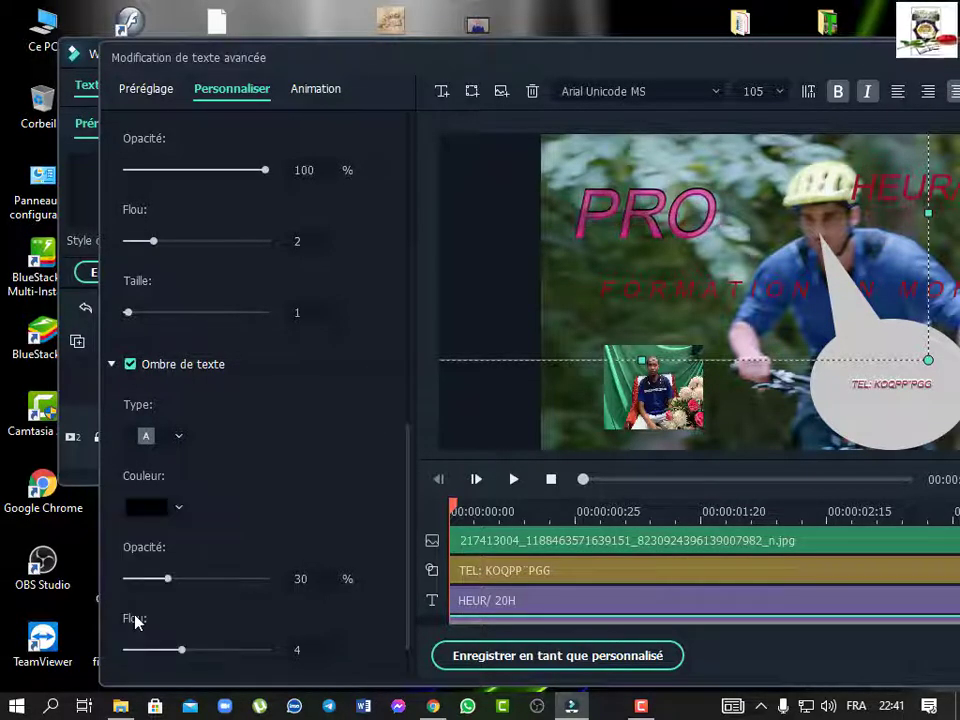
left_click(179, 508)
left_click(218, 549)
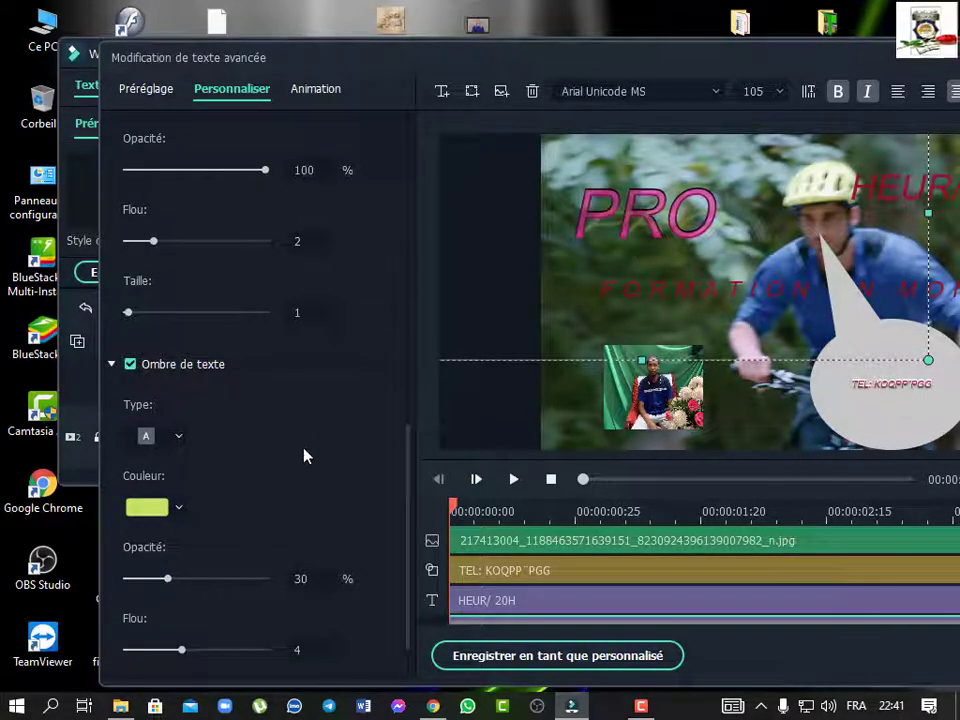
Set the PRO title's shadow opacity to 81 % and its shadow blur (Flou) to 5.
scroll(190, 513, "down", 1)
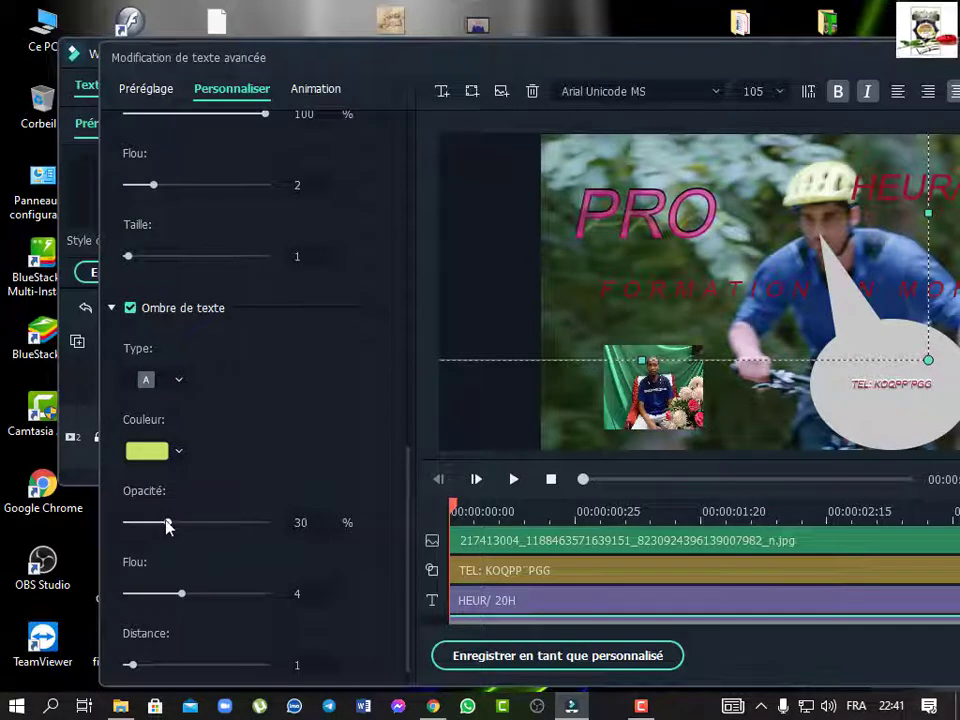
mouse_move(167, 524)
left_mouse_down()
mouse_move(267, 530)
mouse_move(163, 527)
left_mouse_up()
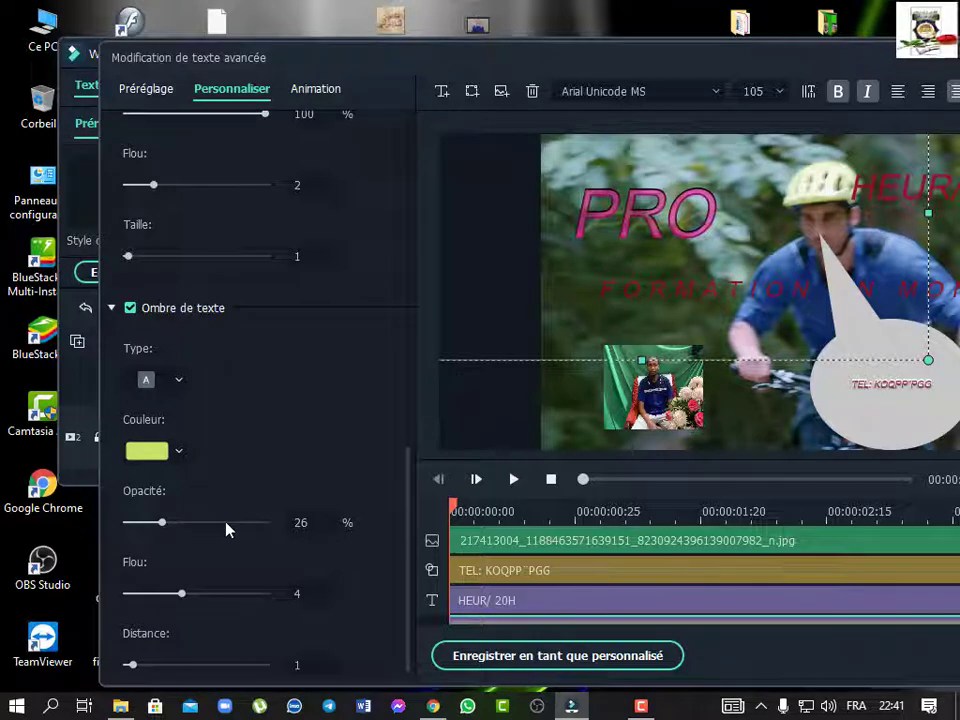
left_click_drag(164, 525, 241, 529)
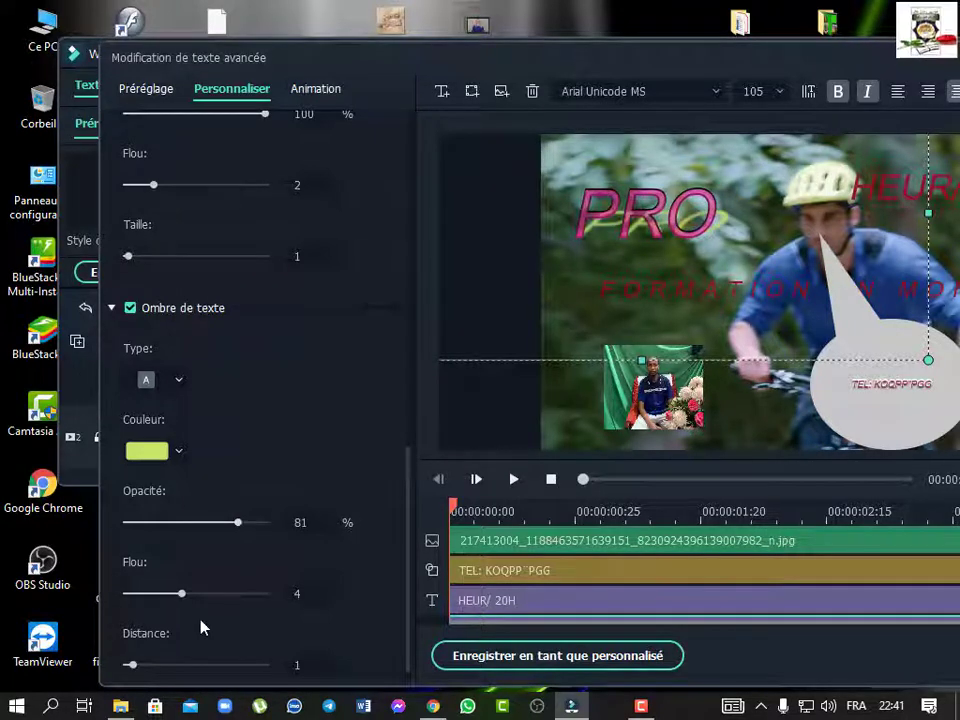
mouse_move(185, 598)
left_mouse_down()
mouse_move(262, 600)
mouse_move(190, 592)
left_mouse_up()
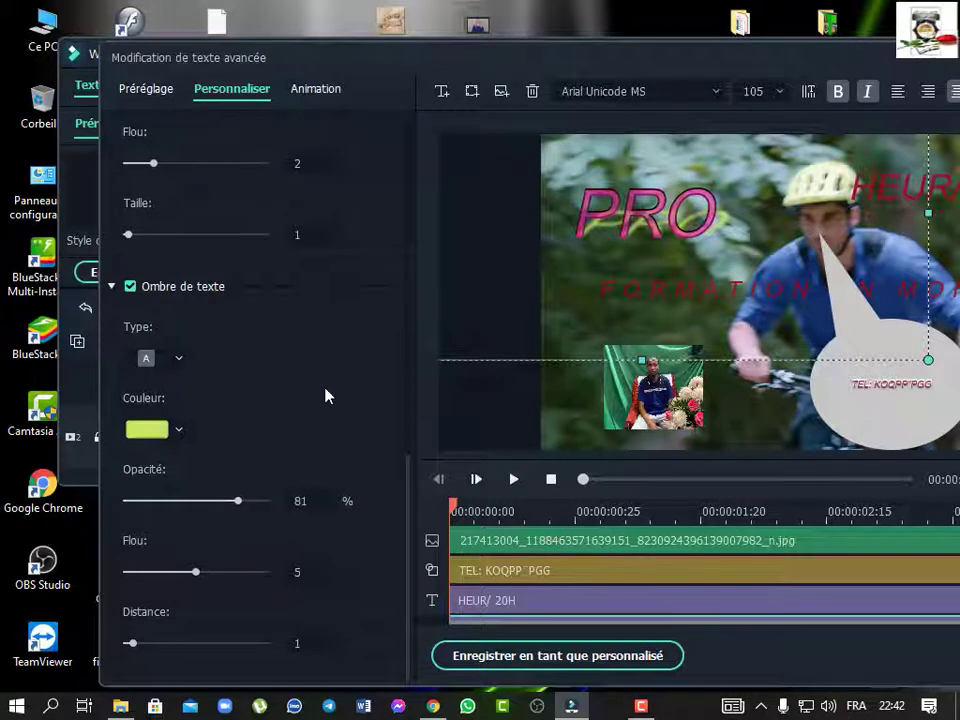
Try the Typographe, Style ondulé, Style cinéma, Rebonds, Aléatoire, Rouleau 3 and Porte animations on the PRO title and apply Tourbillon.
scroll(318, 370, "up", 2)
scroll(315, 368, "up", 5)
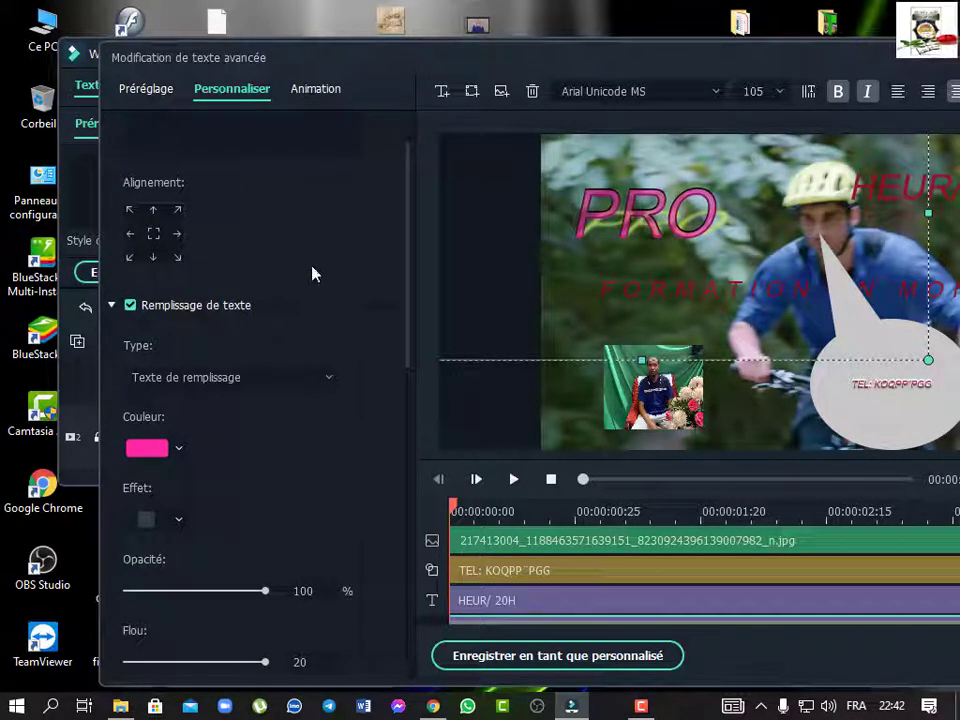
left_click(312, 90)
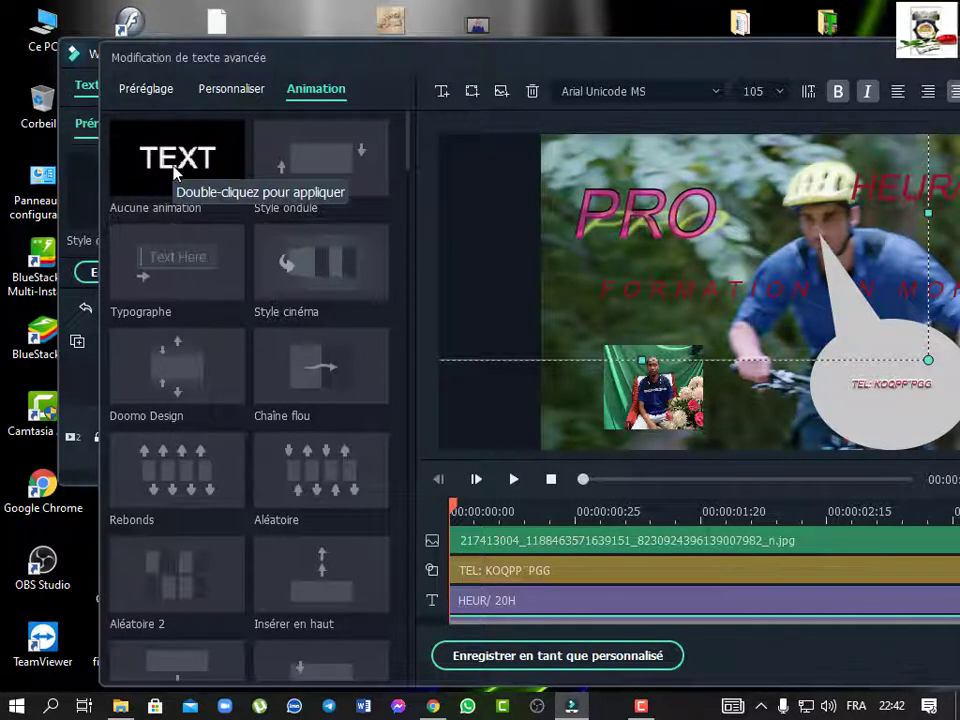
double_click(184, 260)
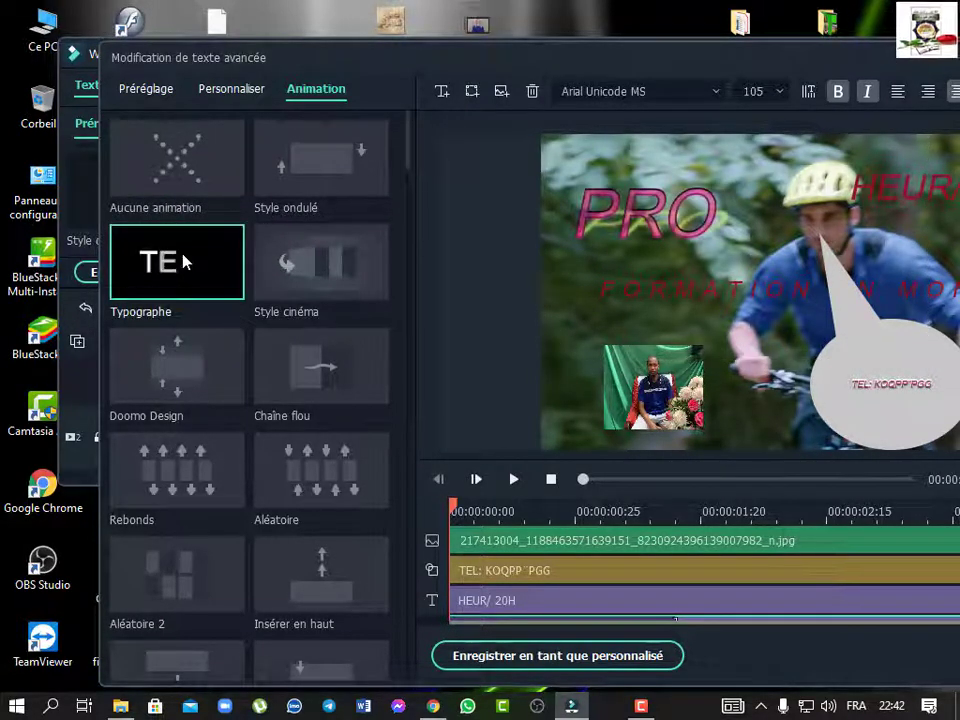
double_click(305, 170)
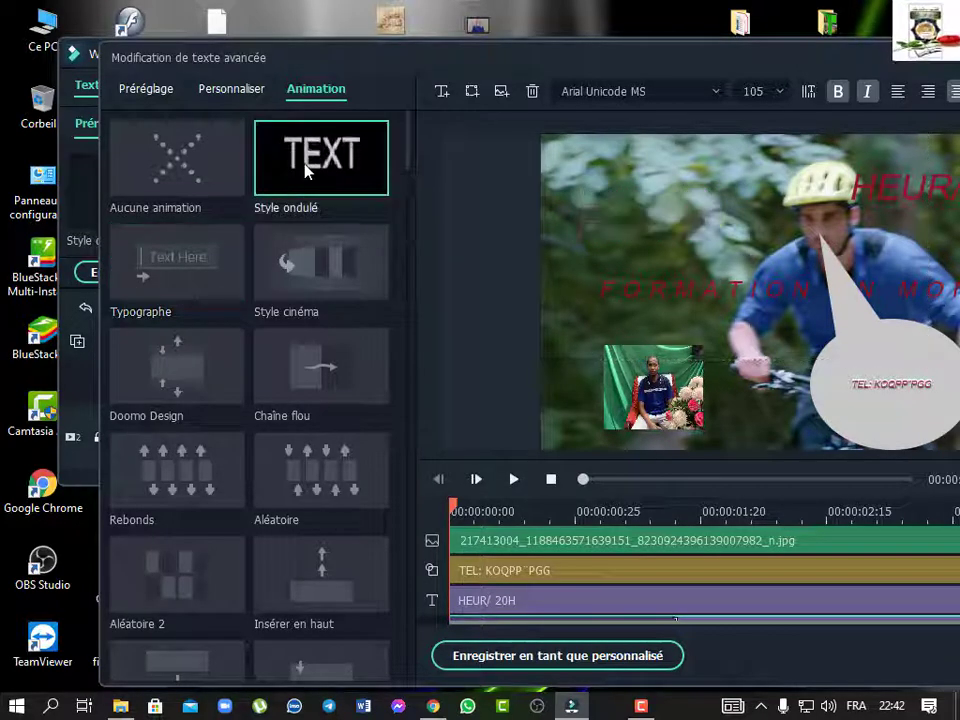
double_click(305, 278)
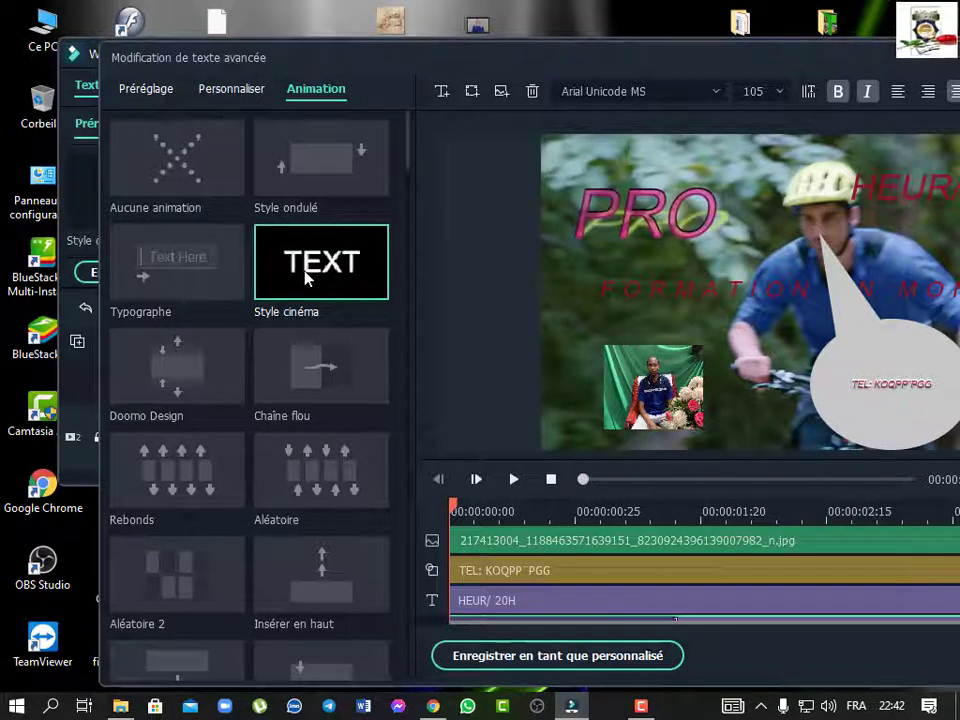
double_click(186, 484)
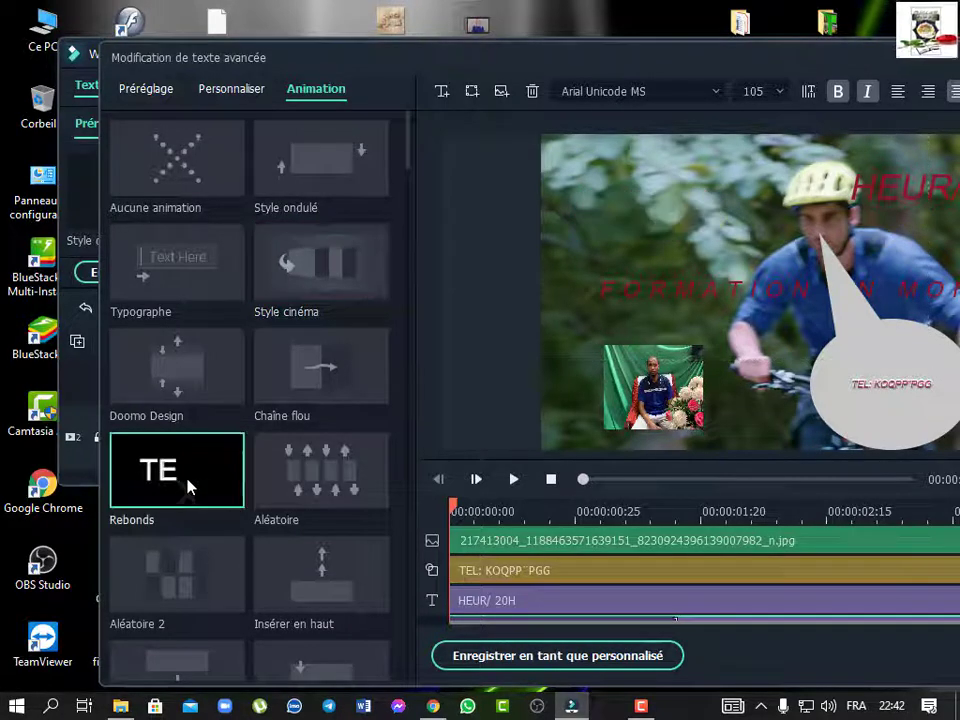
double_click(312, 490)
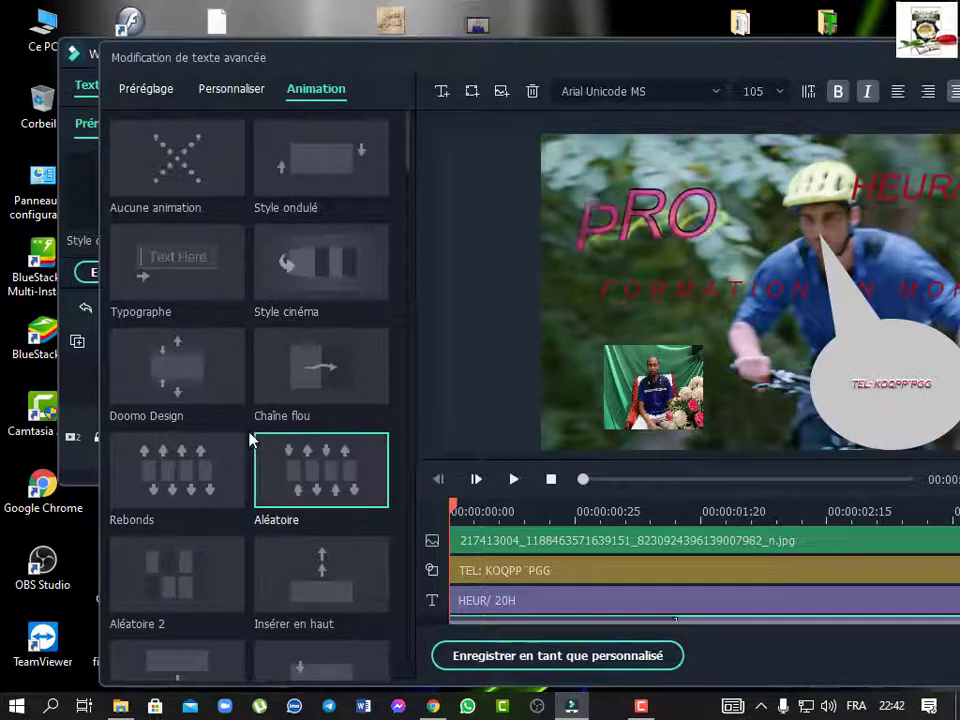
scroll(251, 439, "down", 5)
scroll(251, 439, "down", 3)
double_click(302, 469)
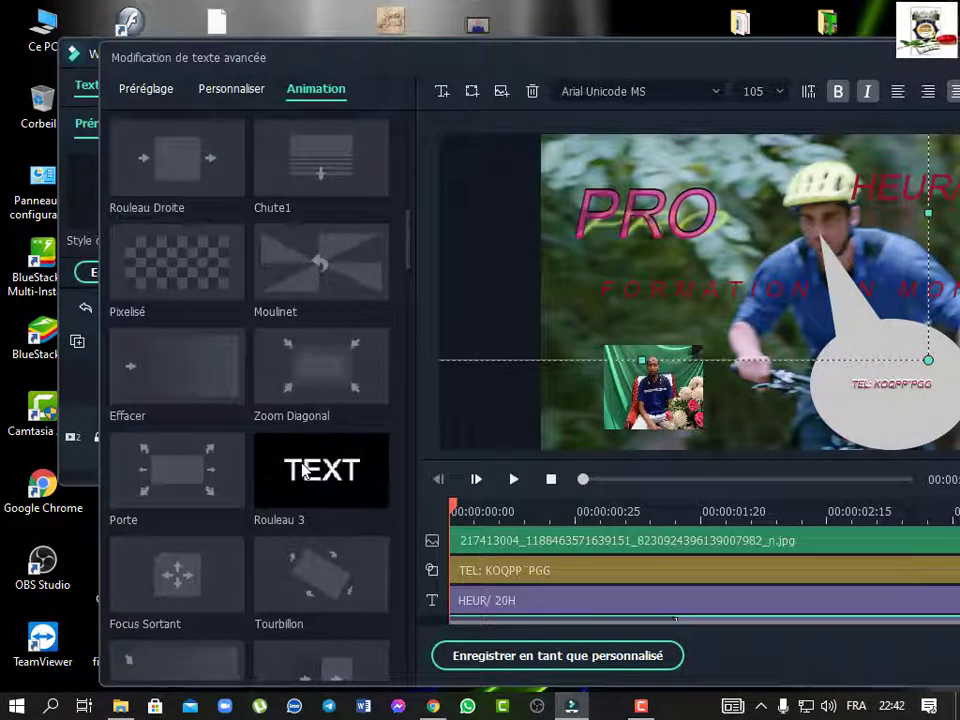
double_click(170, 484)
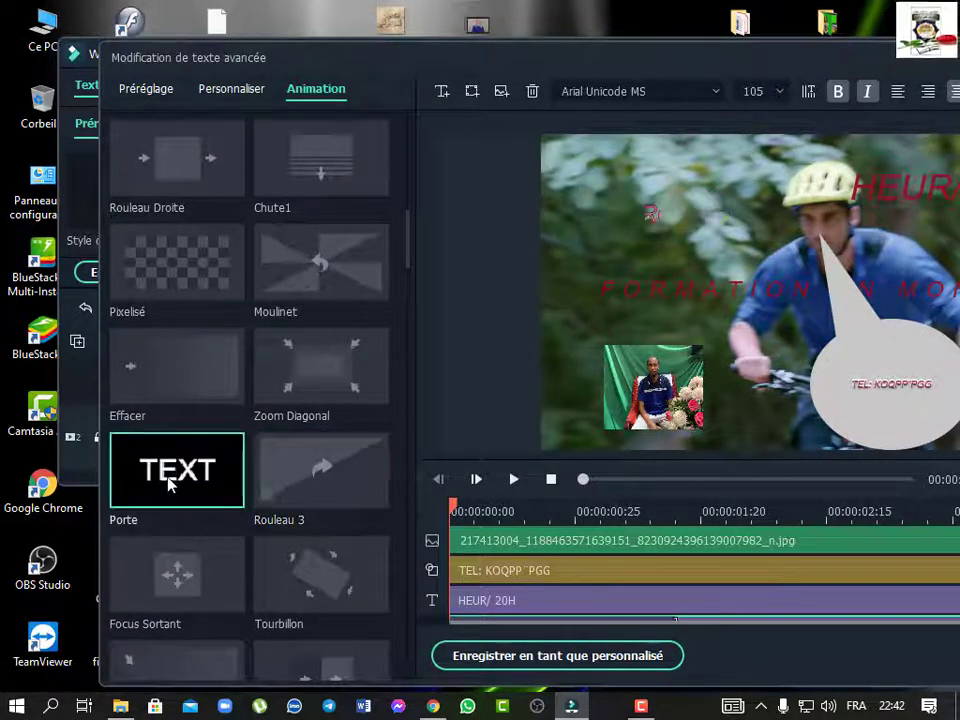
double_click(302, 574)
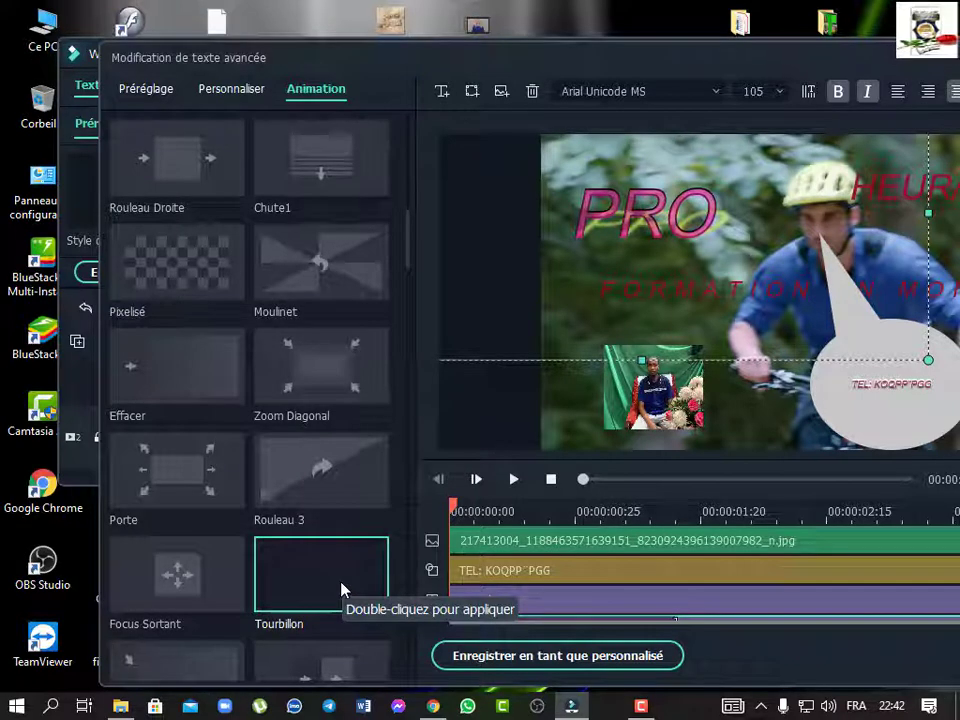
Look through the remaining text animations and accept the advanced text edits.
scroll(341, 590, "down", 6)
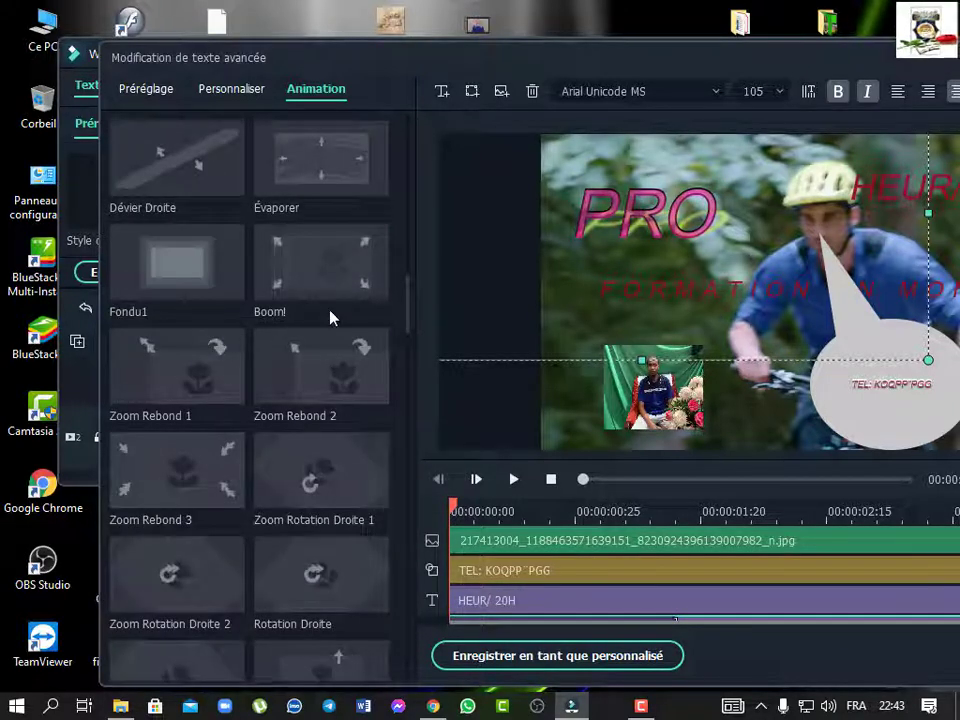
scroll(333, 318, "up", 3)
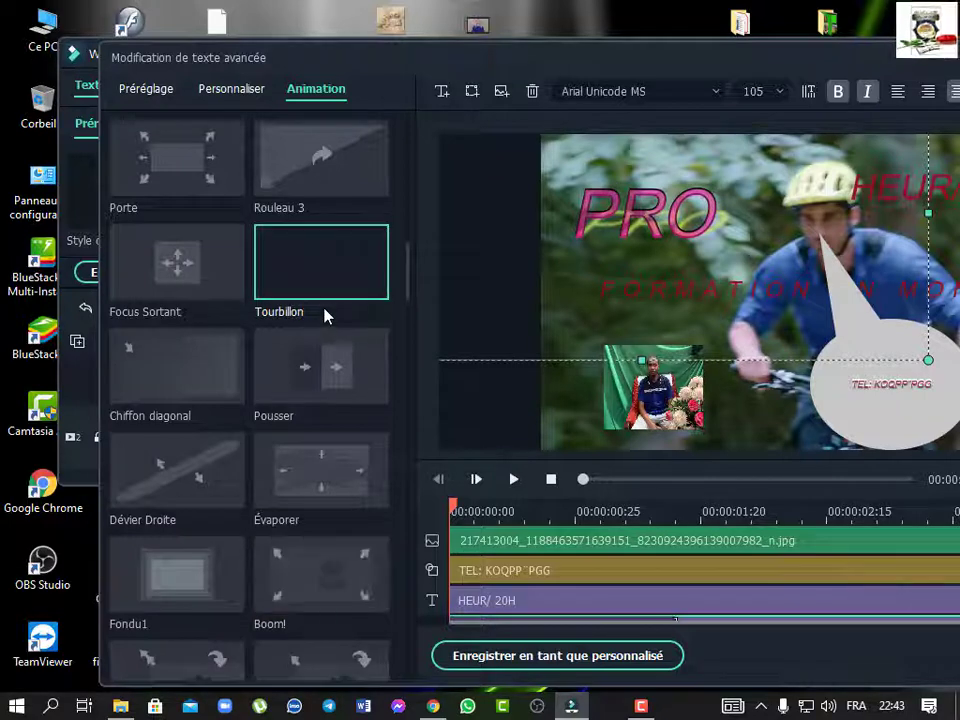
scroll(312, 325, "down", 6)
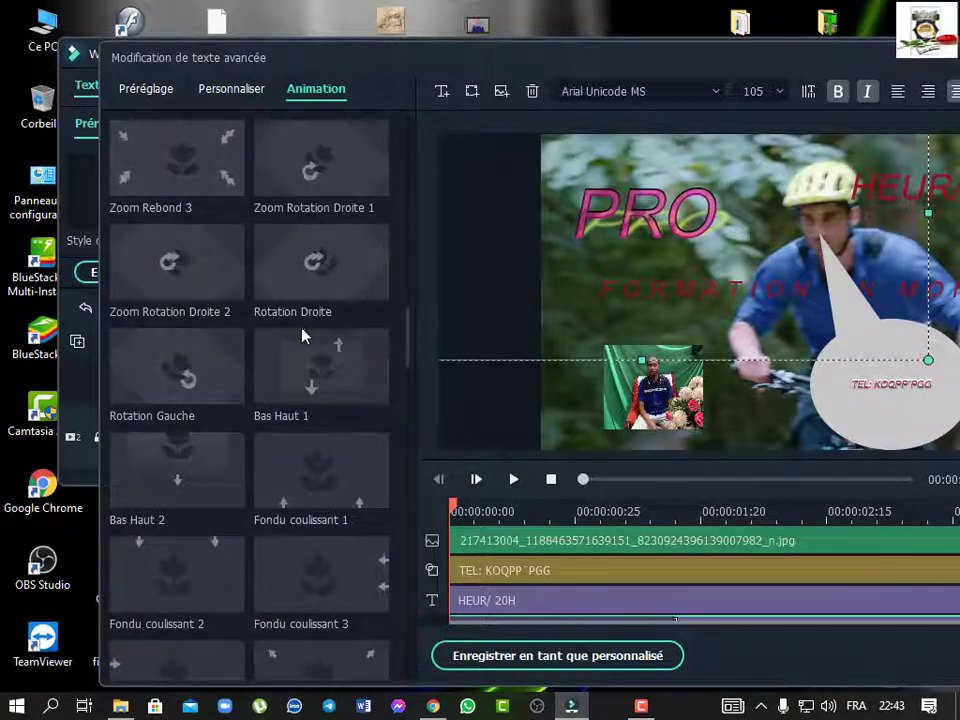
scroll(312, 370, "down", 5)
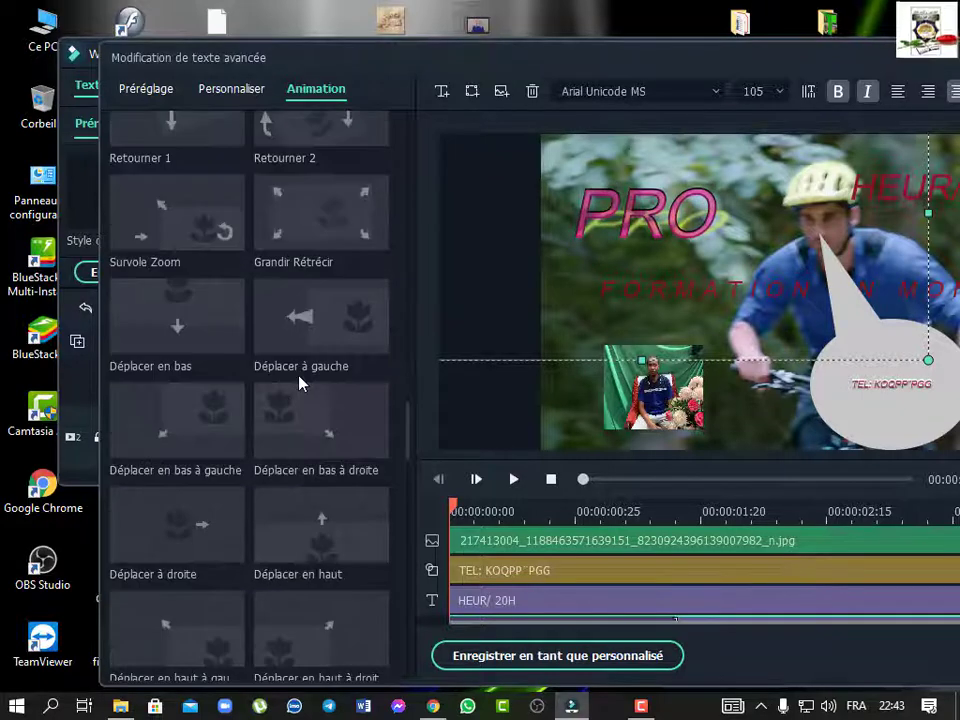
left_click_drag(895, 65, 691, 47)
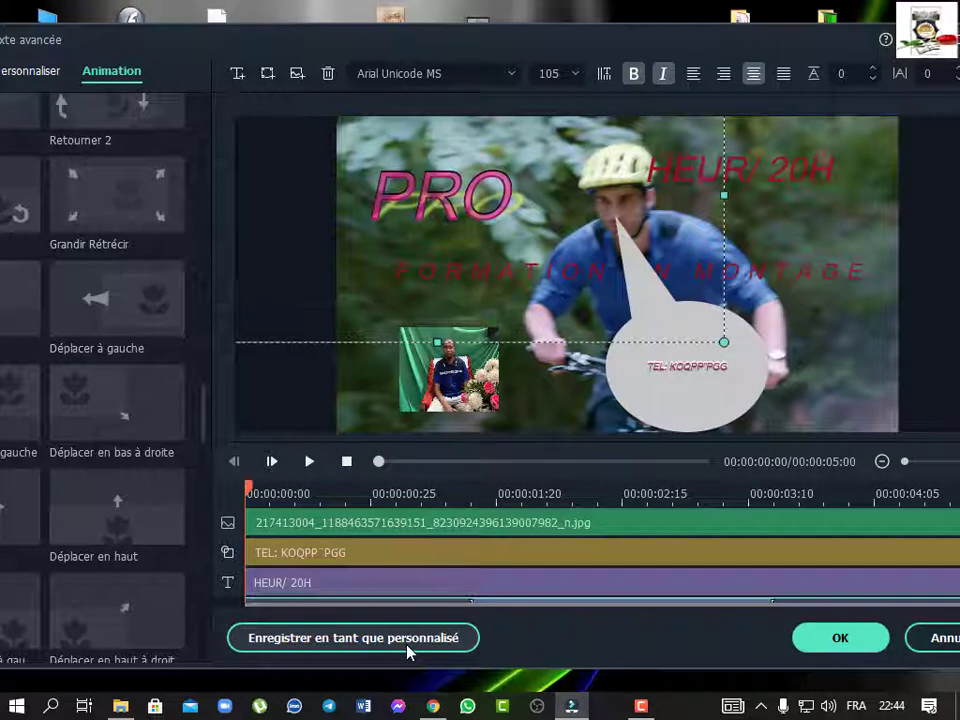
left_click(840, 640)
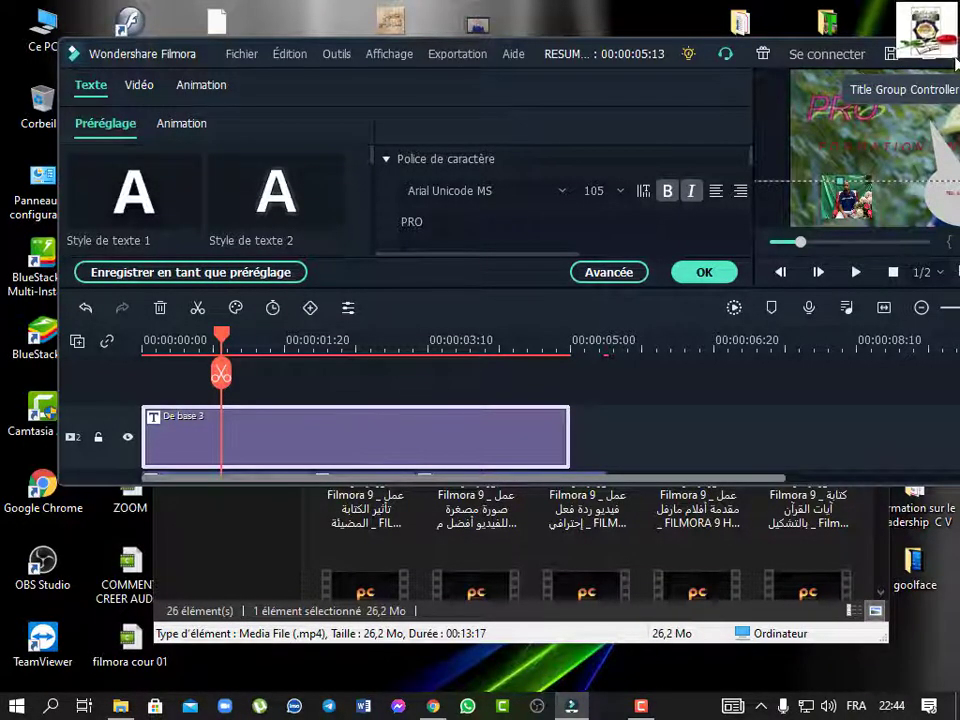
Preview the titled sequence full screen from the start and replay it from the start in the maximised editor.
left_click_drag(598, 41, 438, 40)
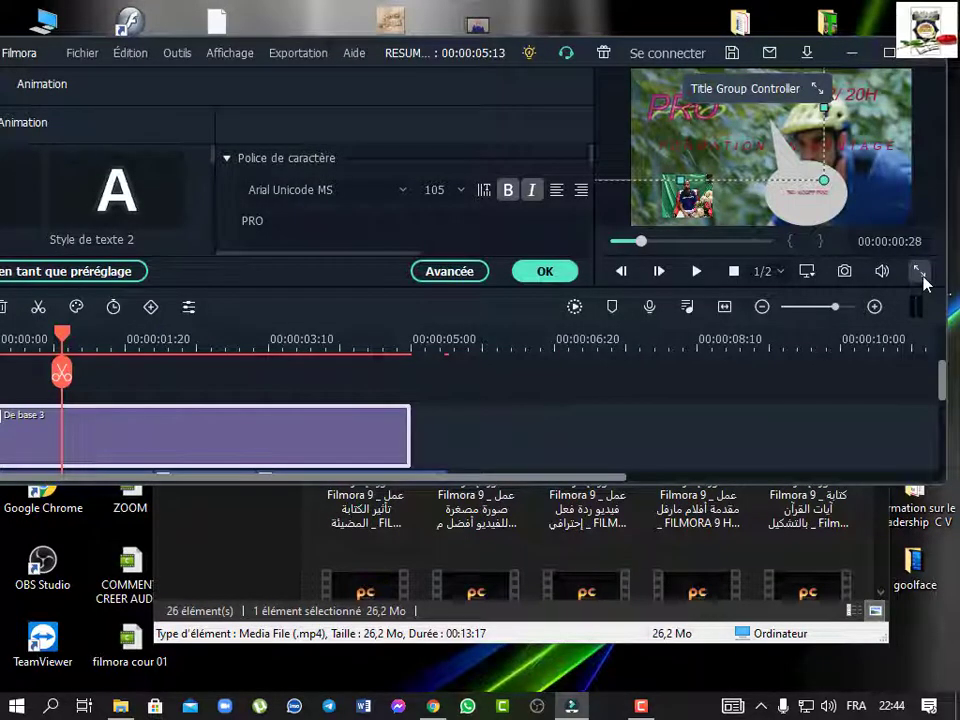
left_click_drag(63, 337, 4, 340)
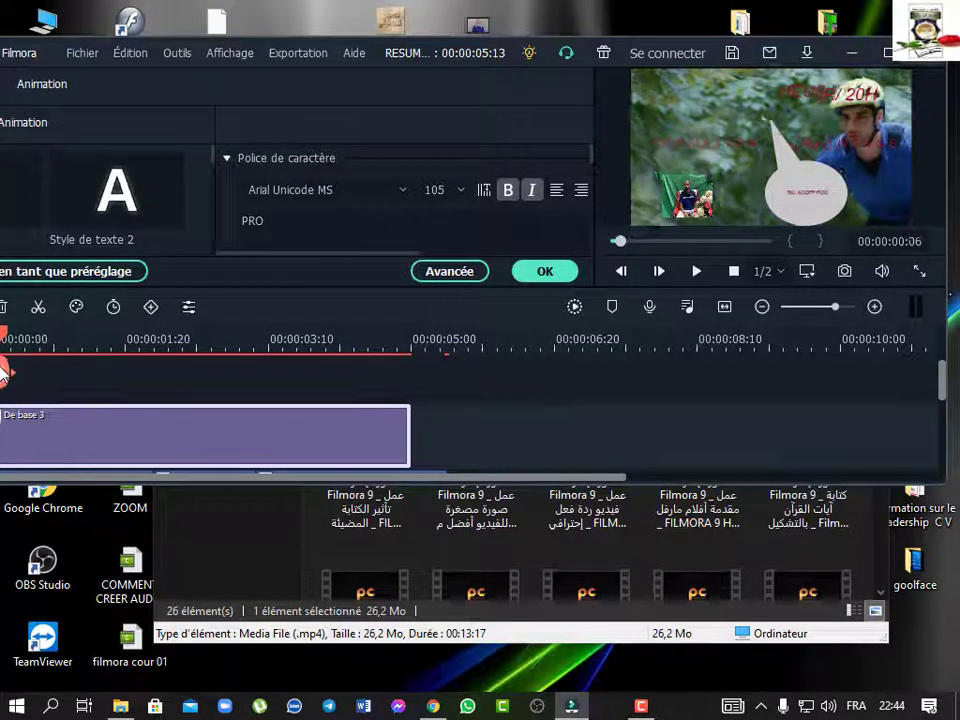
left_click(918, 272)
key("space")
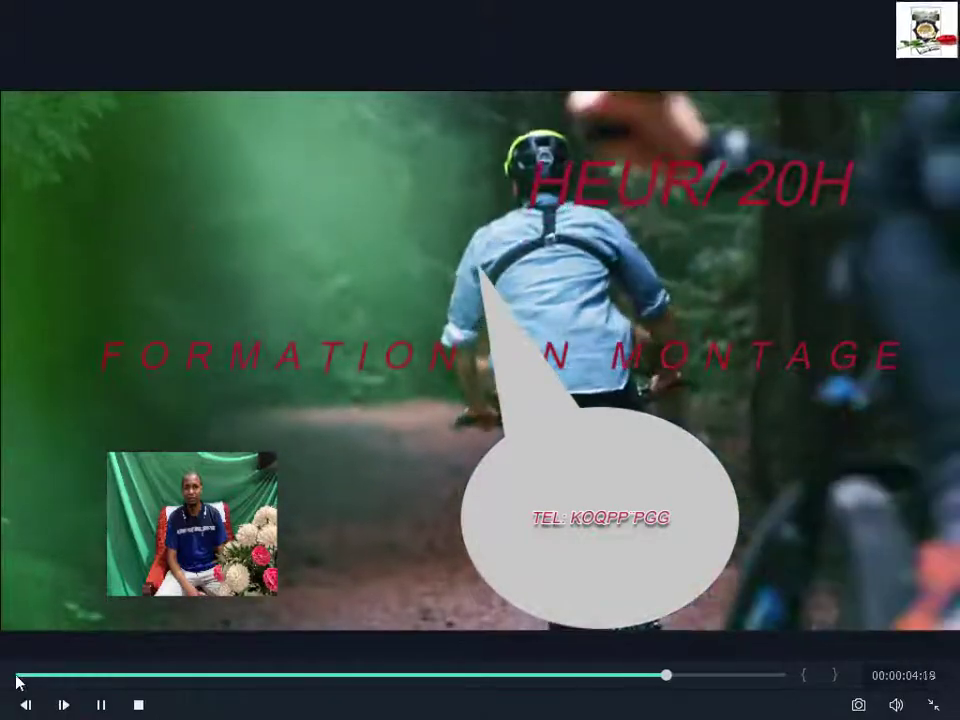
left_click(15, 678)
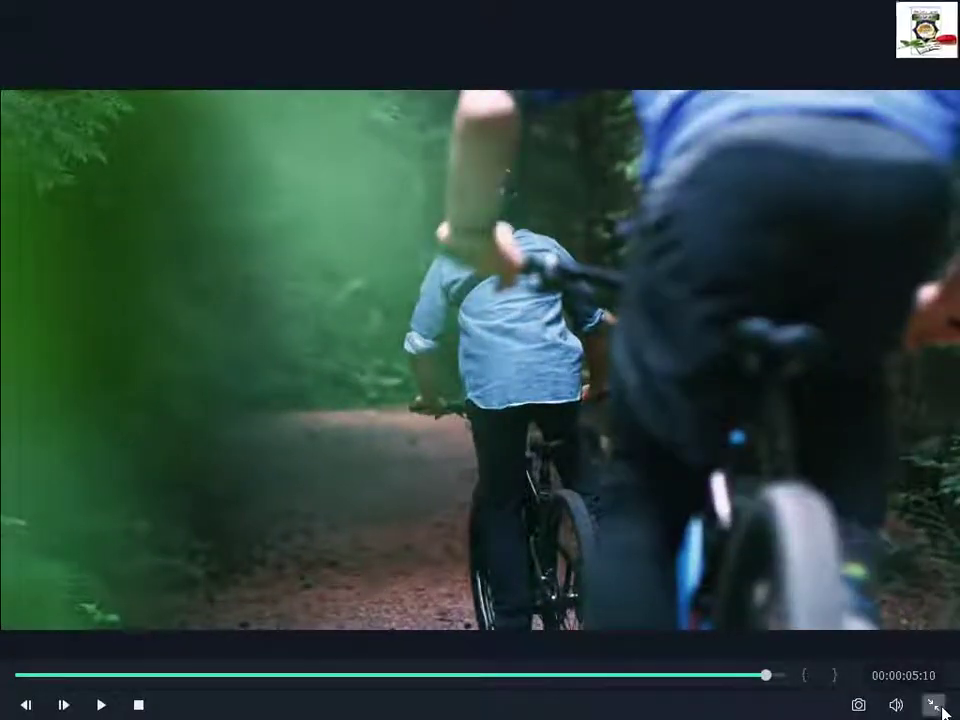
left_click(934, 705)
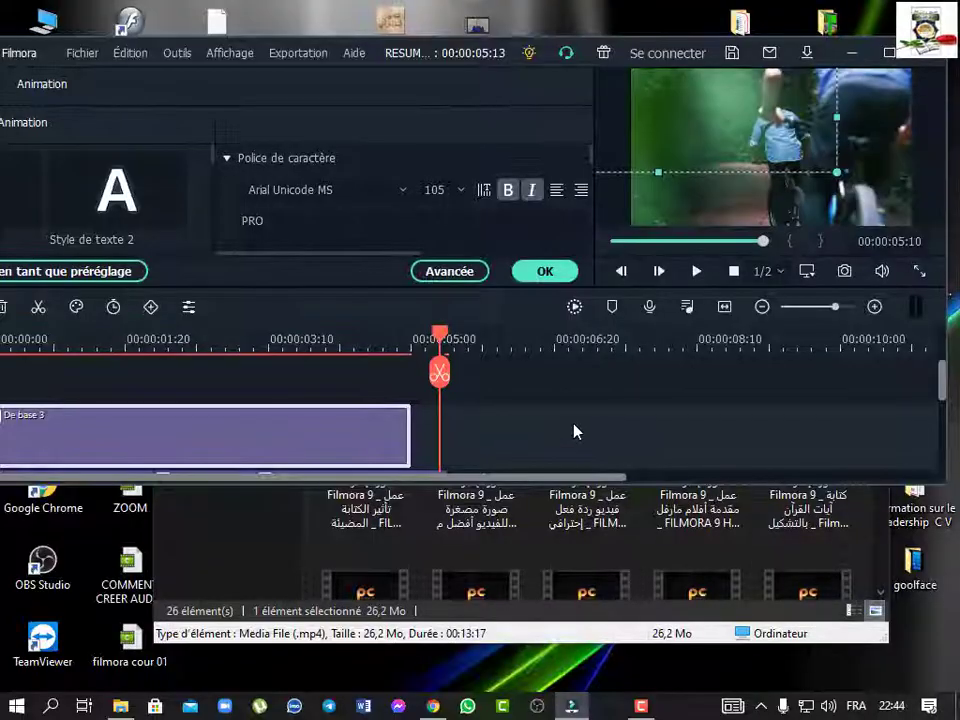
left_click_drag(539, 450, 2, 636)
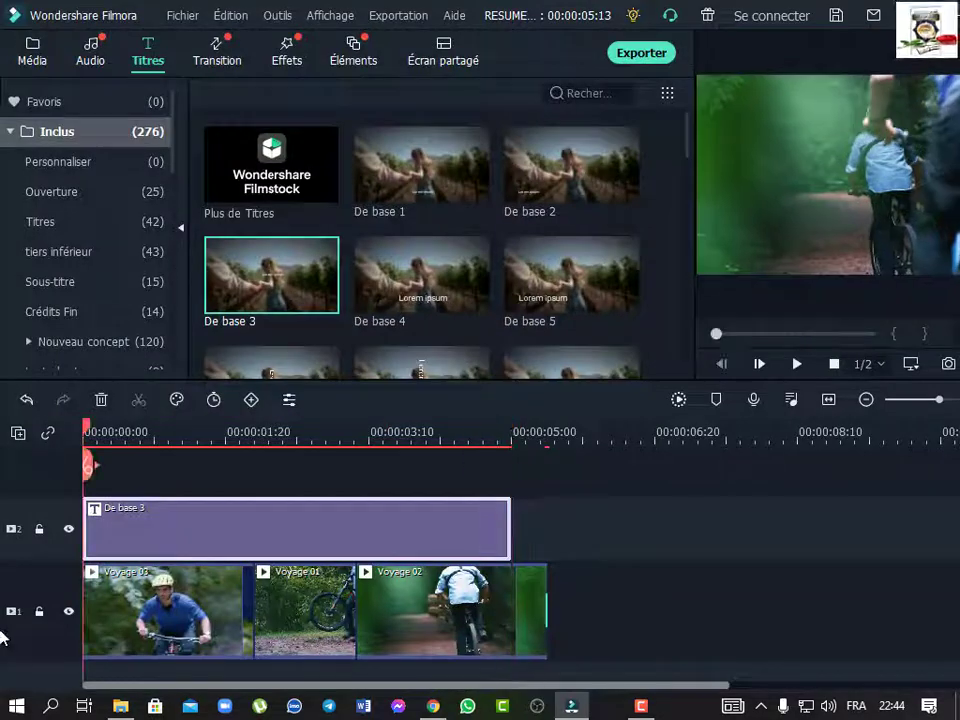
key("space")
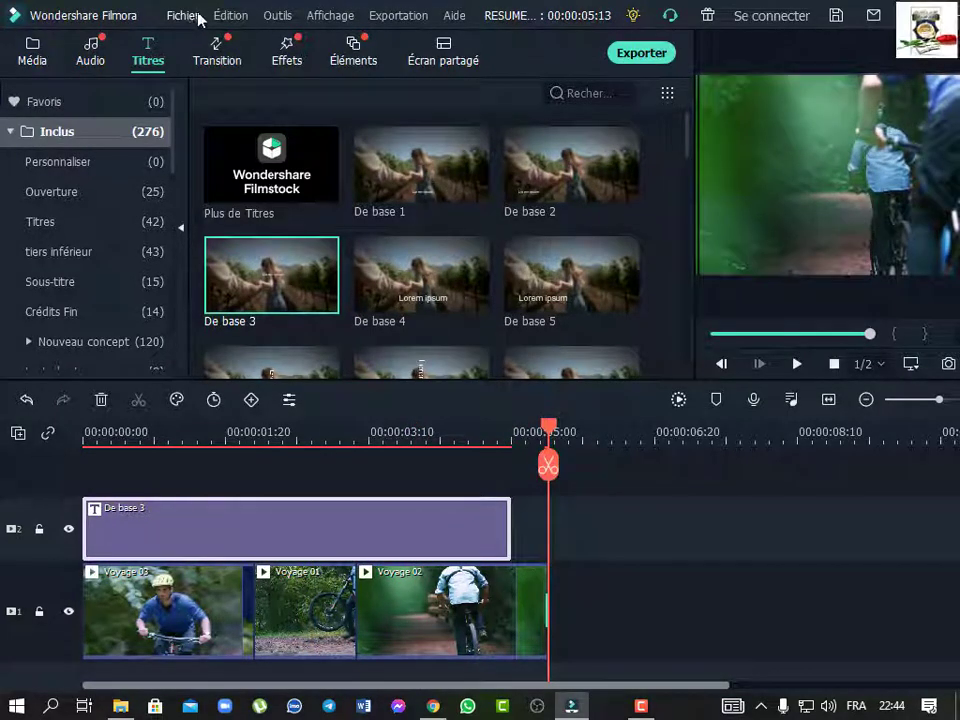
left_click(33, 64)
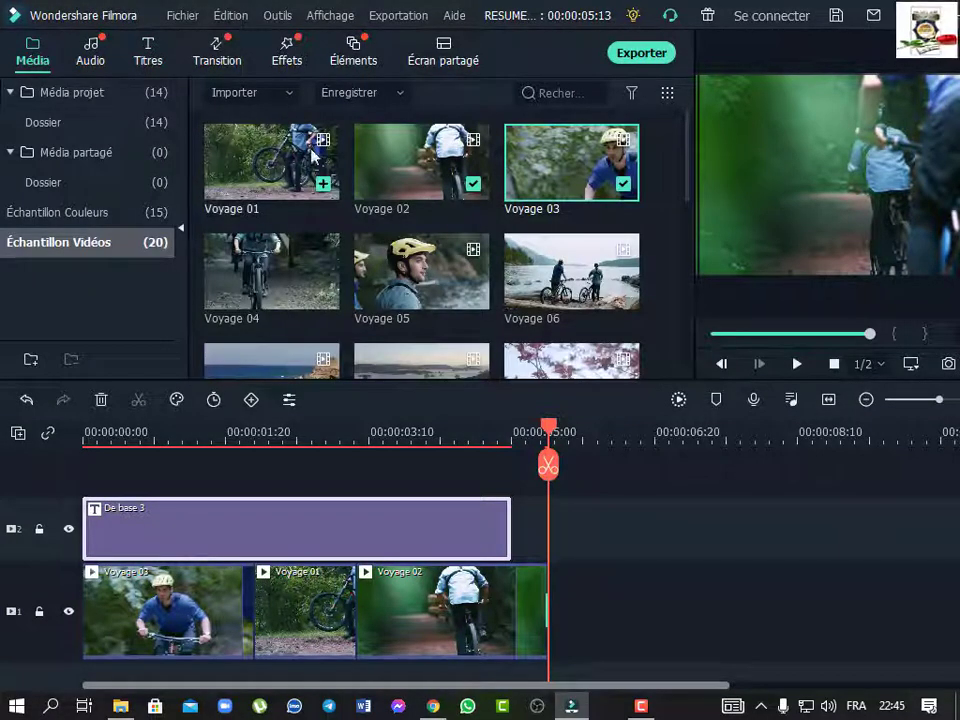
left_click(90, 57)
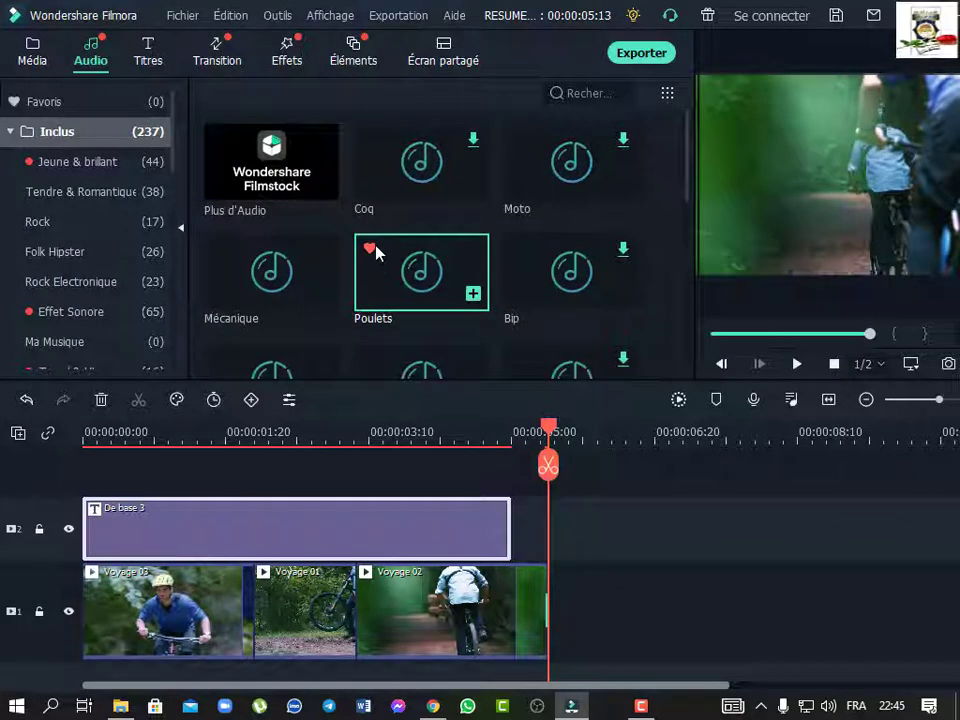
left_click(148, 49)
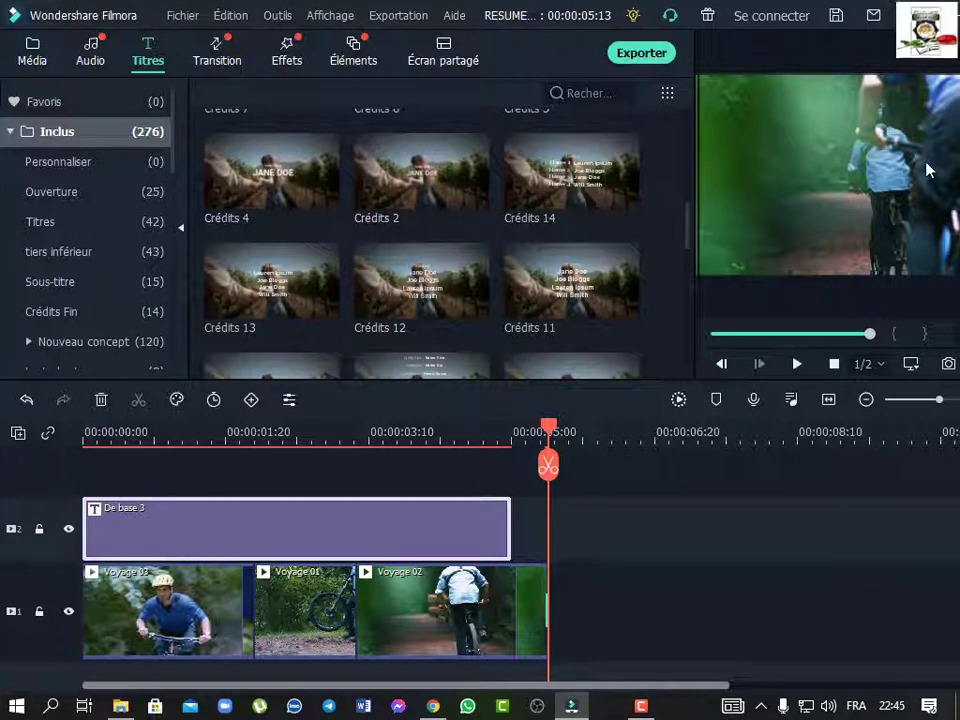
Look through the remaining title templates and the transition library.
scroll(486, 289, "down", 10)
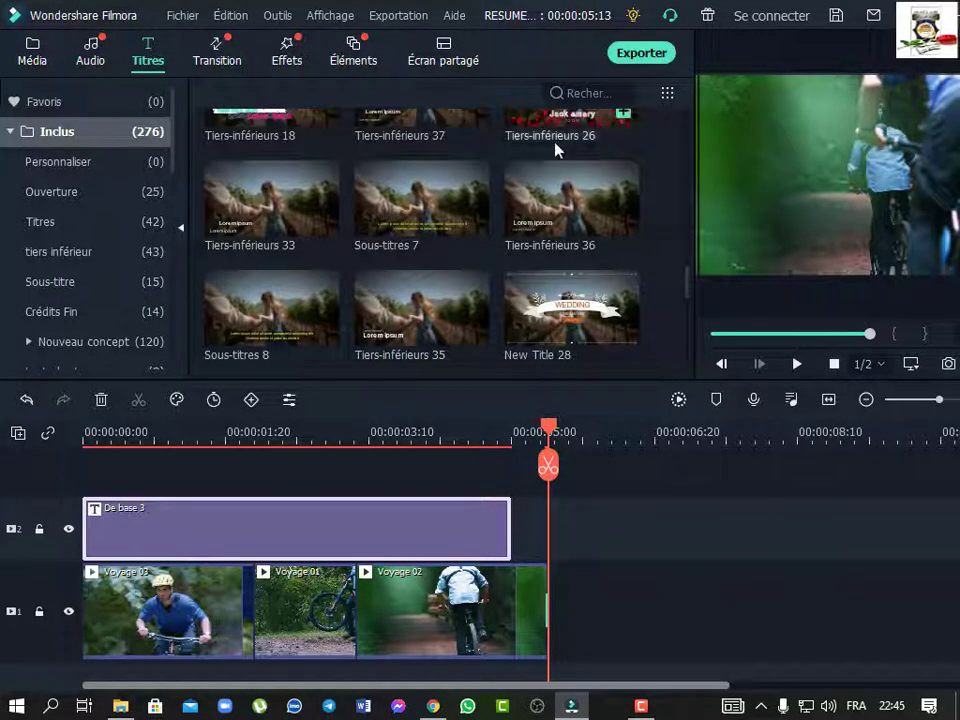
scroll(525, 160, "down", 2)
scroll(540, 166, "up", 2)
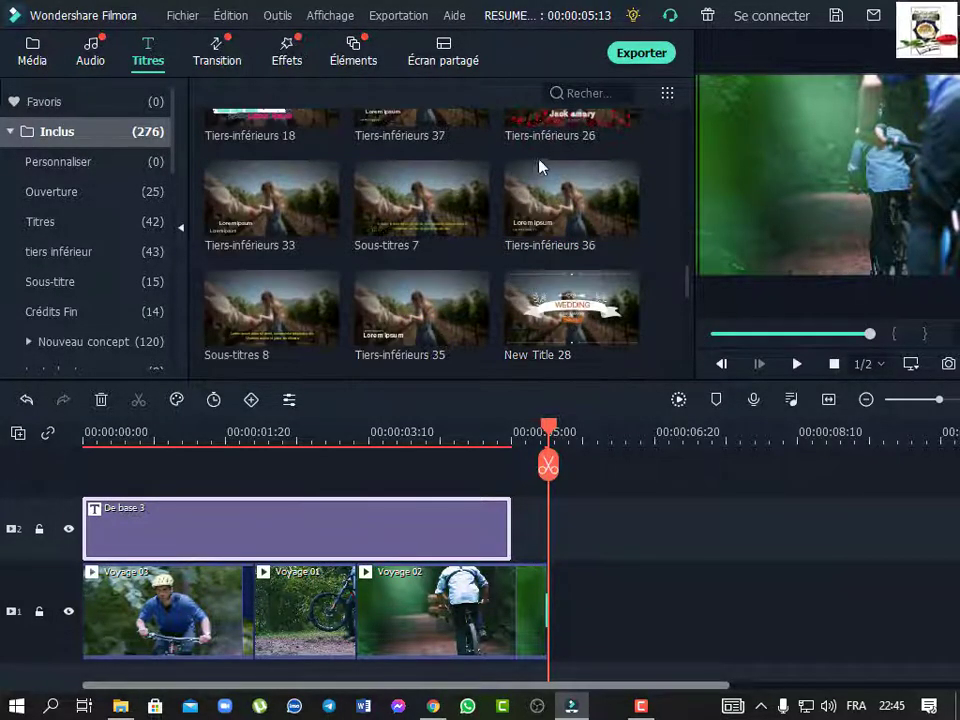
left_click(222, 57)
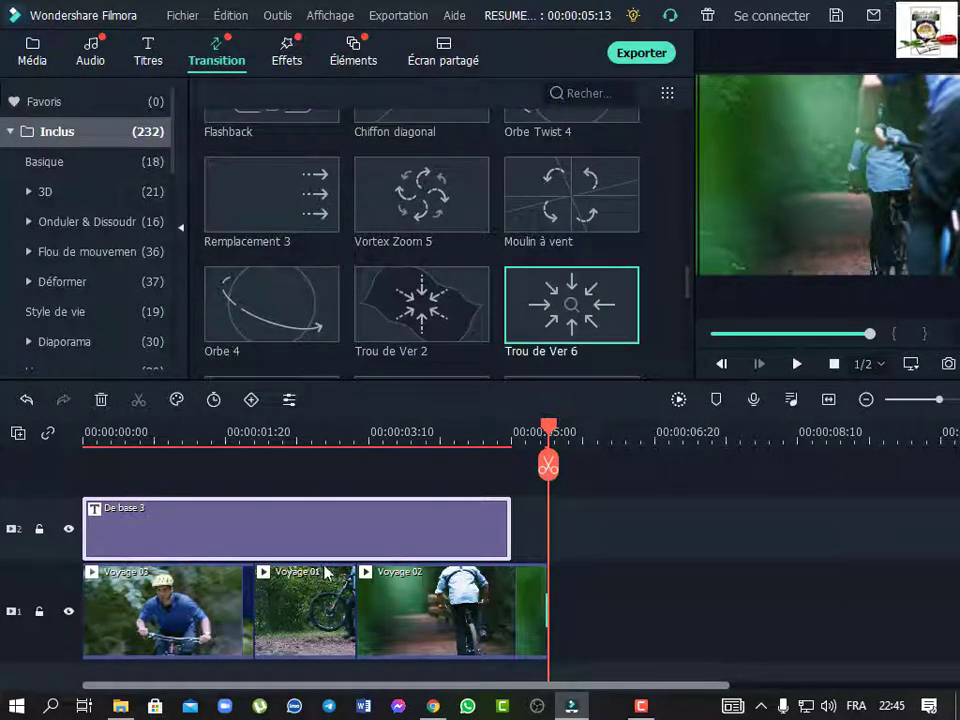
Preview the Retro Film Overlay 01, Retro Film Overlay 02 and Retro Film Overlay 09 effects.
left_click(281, 60)
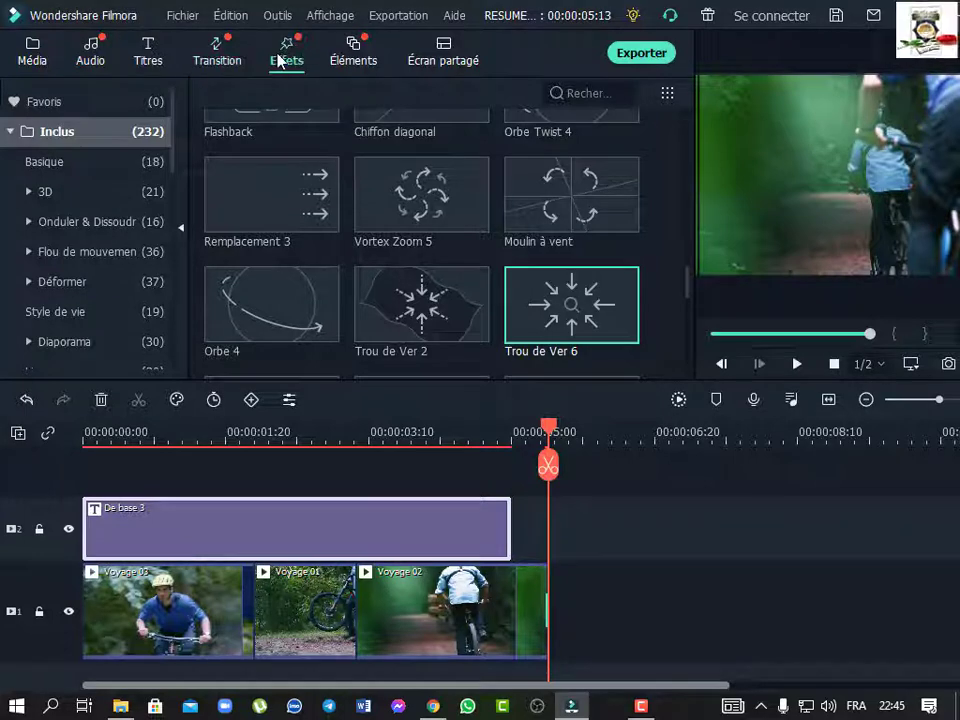
mouse_move(392, 170)
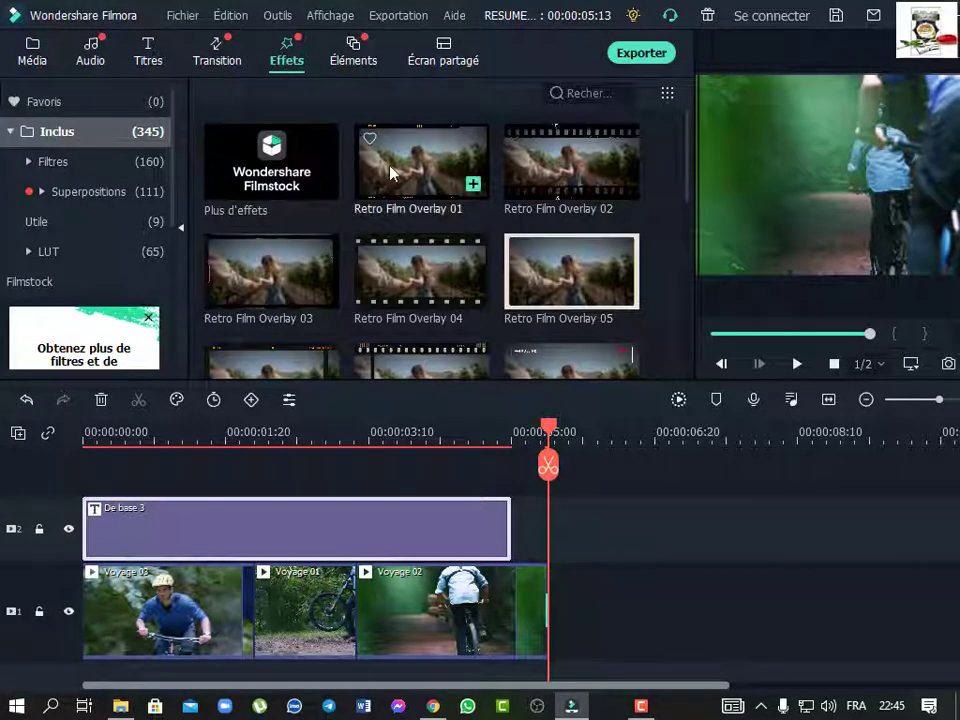
left_click(413, 175)
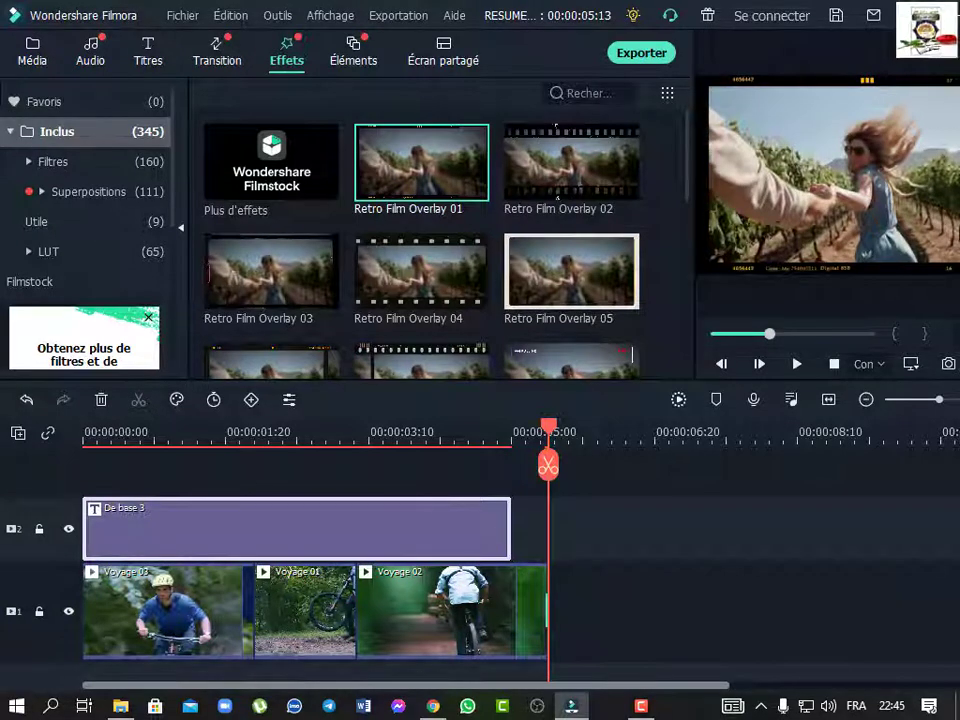
left_click(546, 185)
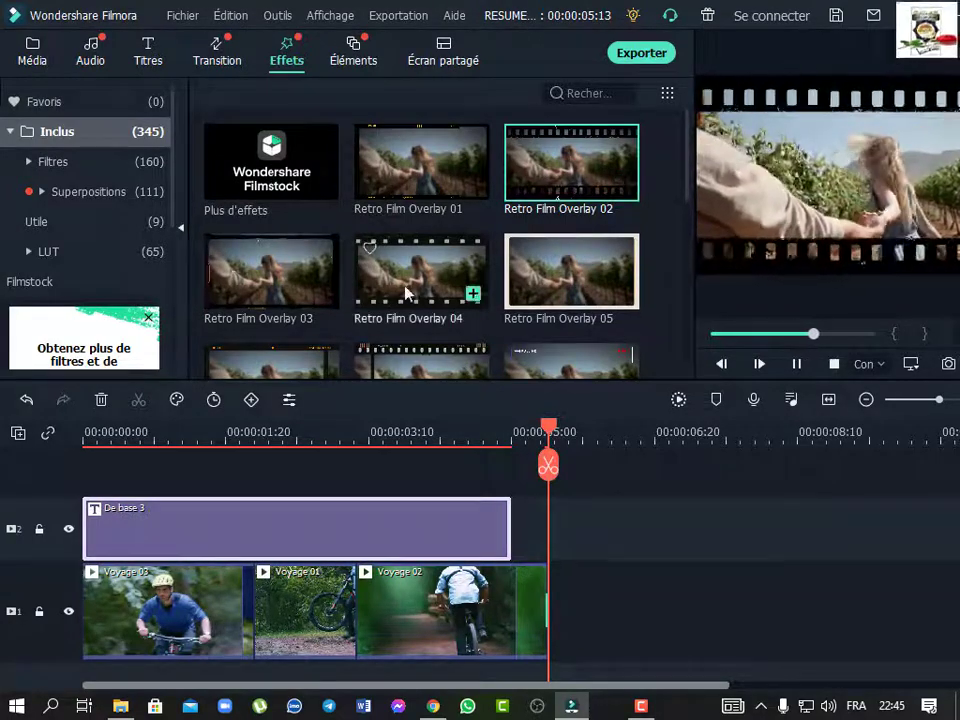
scroll(407, 229, "down", 3)
left_click(285, 223)
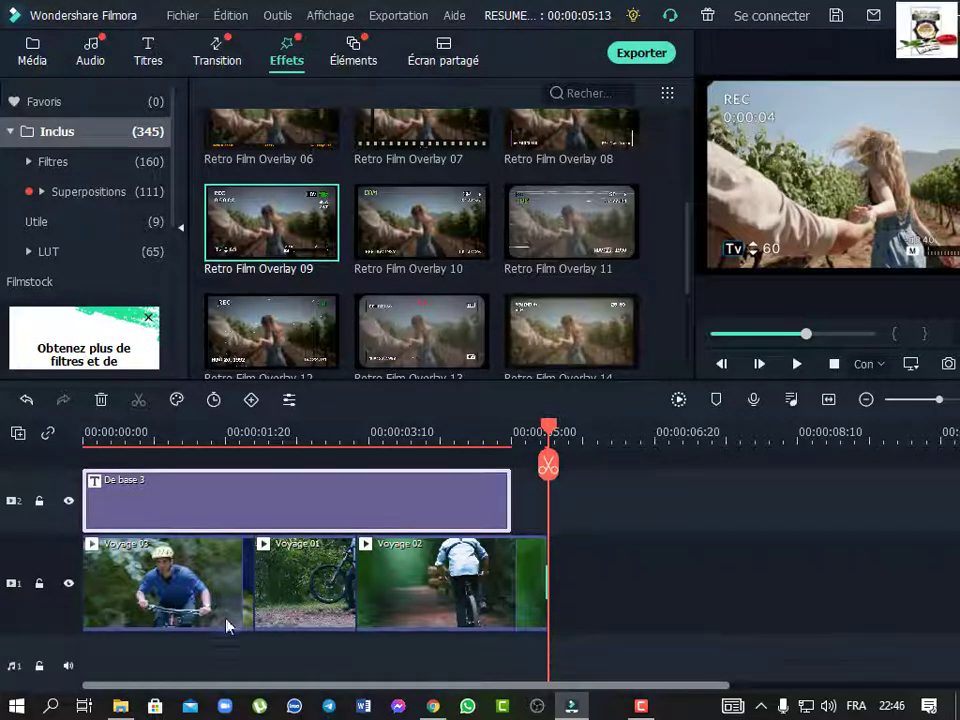
Add the Retro Film Overlay 09 effect on a new track above the title at the start of Voyage 01 and trim it to that clip's length.
left_click(253, 464)
left_click(286, 598)
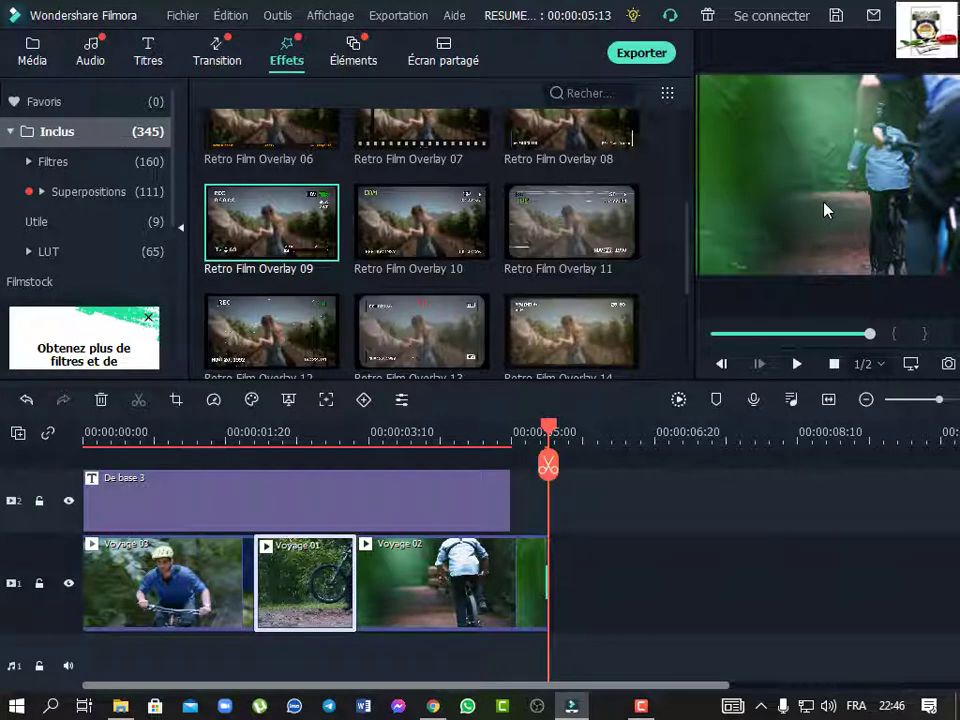
left_click(340, 516)
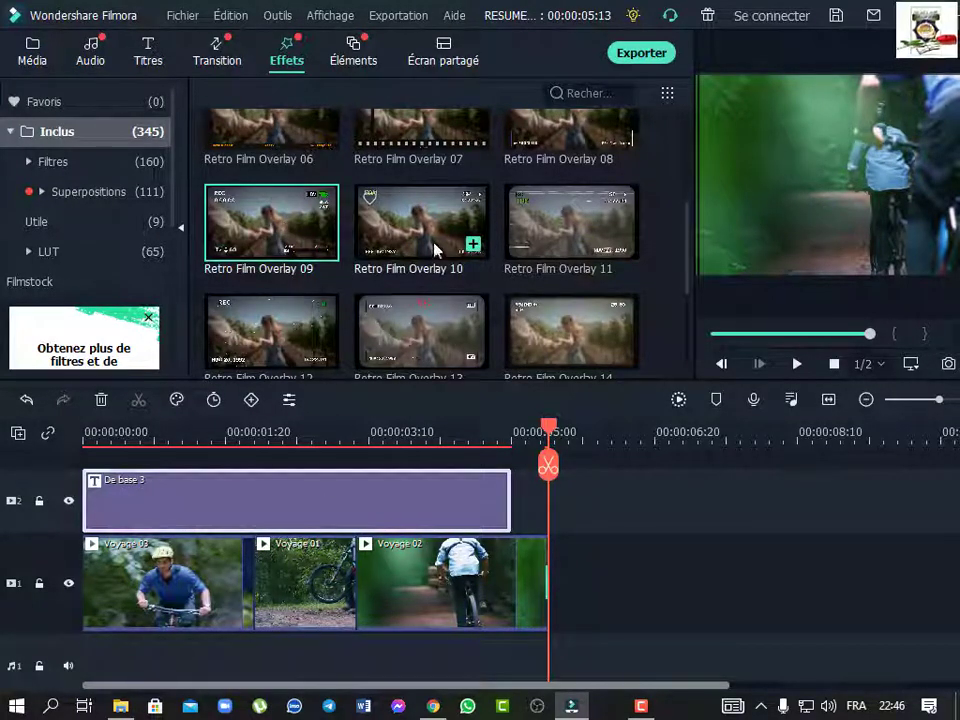
left_click(262, 237)
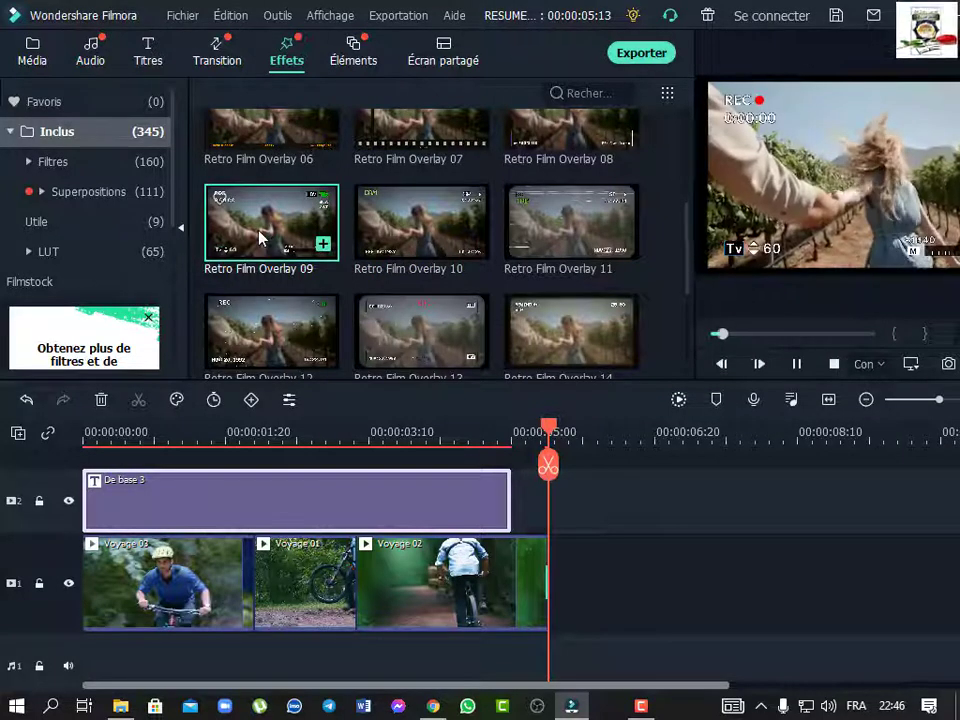
left_click_drag(262, 237, 255, 491)
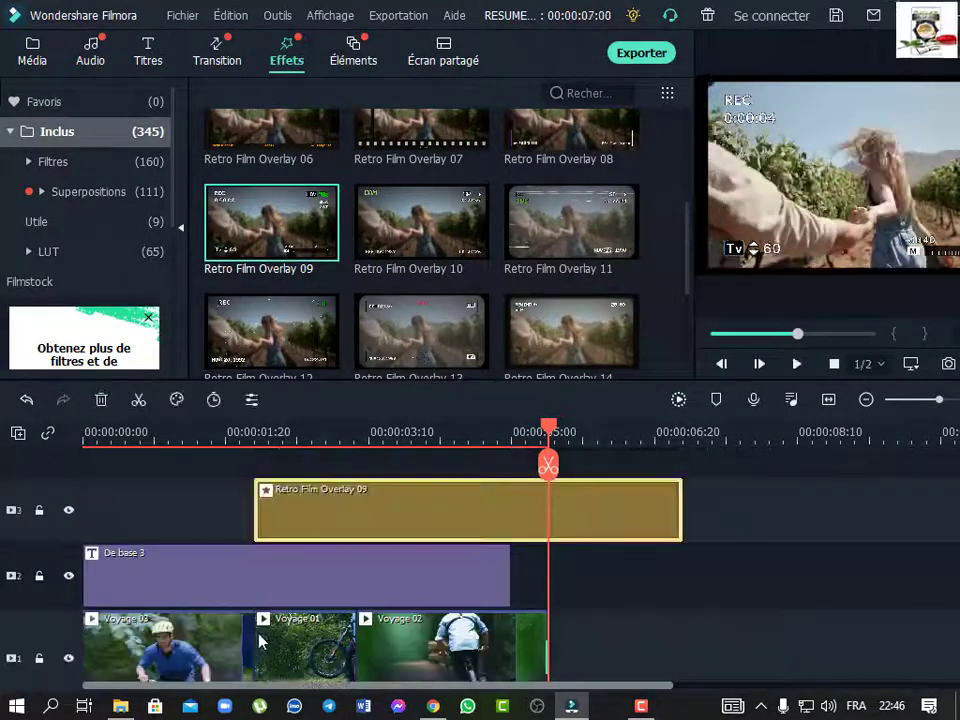
left_click(270, 634)
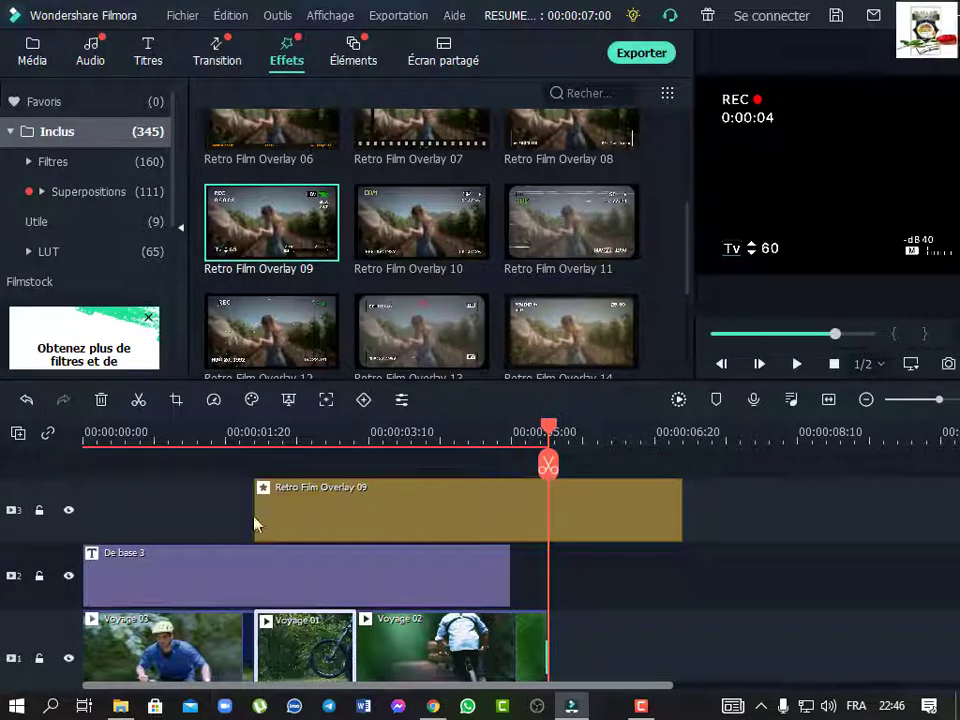
left_click(672, 512)
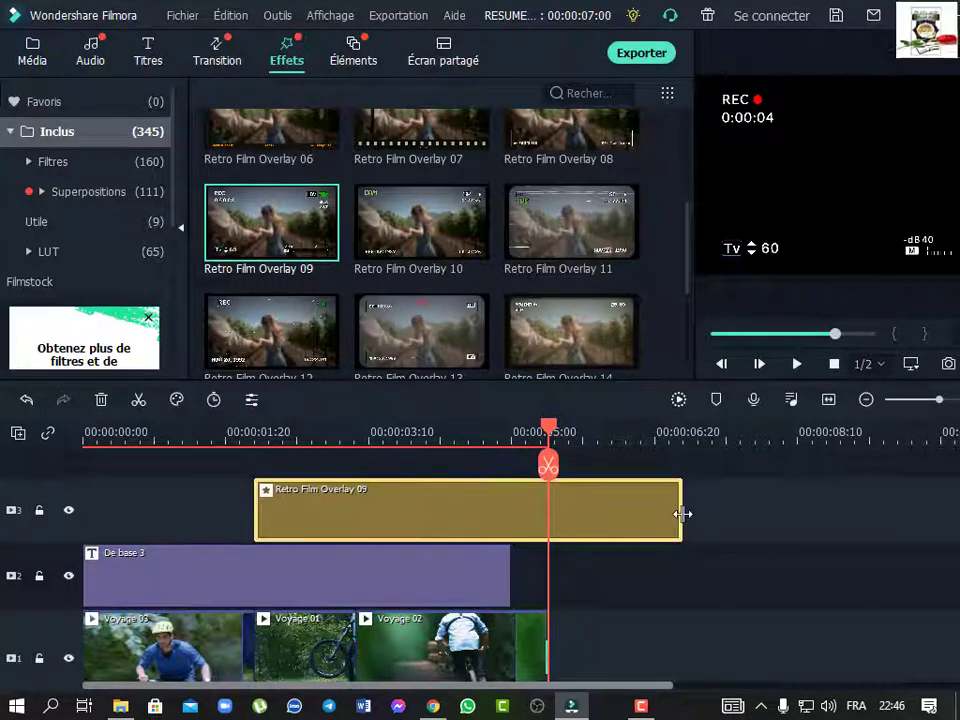
left_click_drag(681, 514, 355, 540)
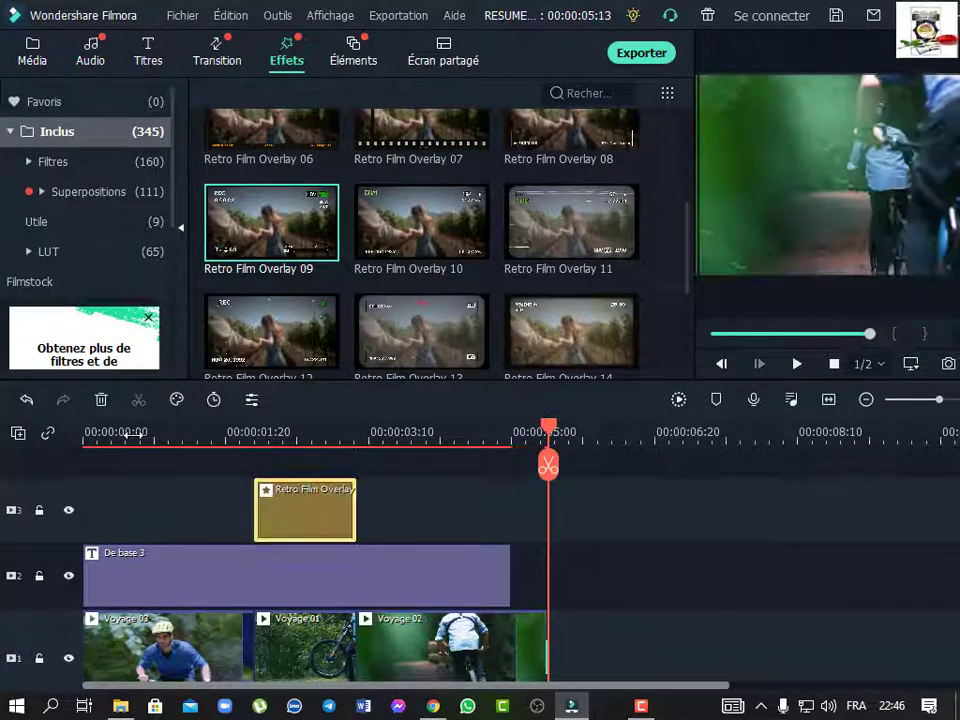
Play the whole sequence full screen twice from the beginning and return to the editor.
left_click(133, 440)
left_click_drag(133, 432, 55, 459)
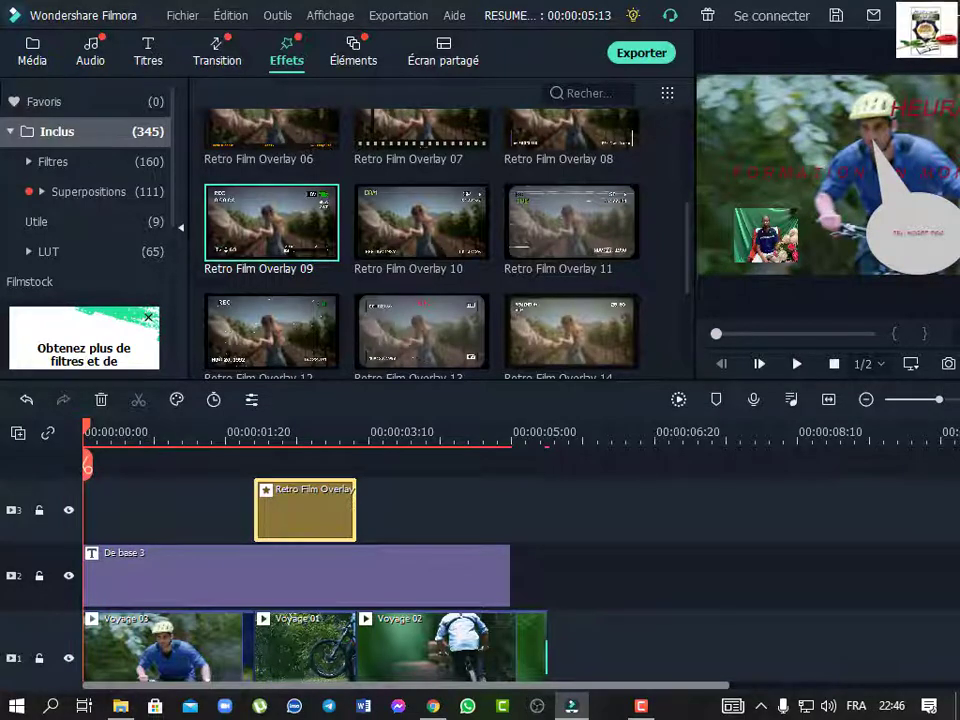
left_click_drag(929, 8, 741, 30)
left_click(835, 258)
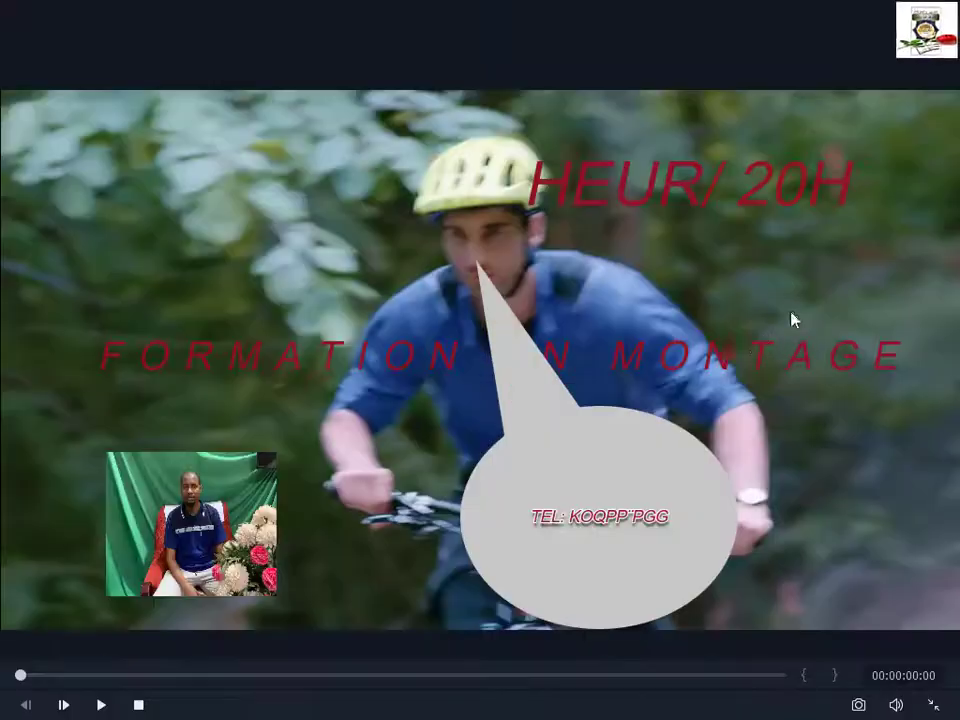
key("space")
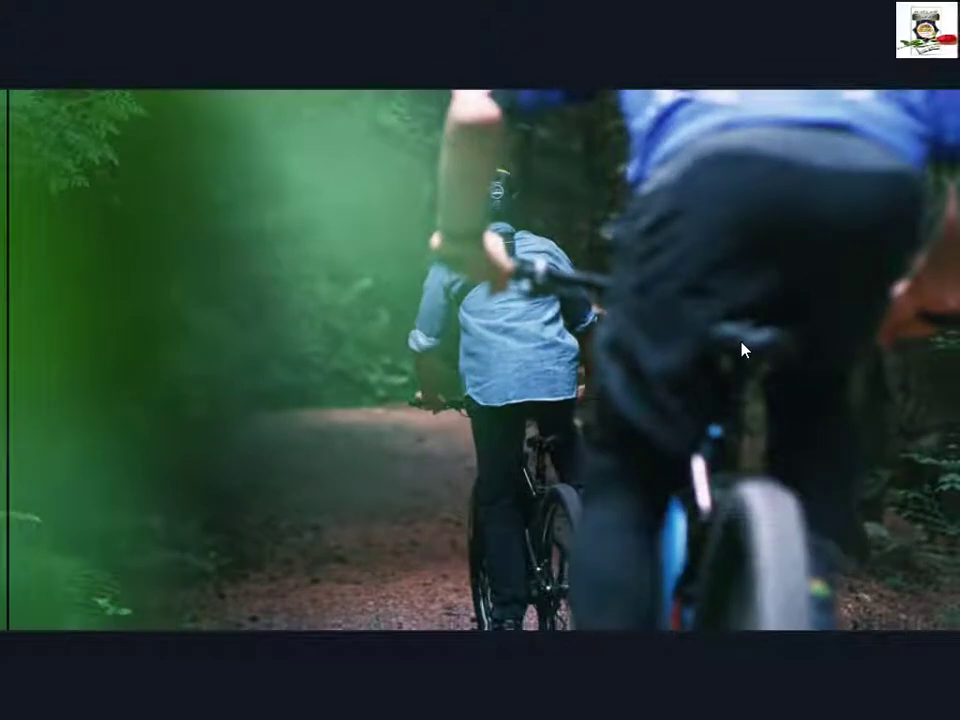
mouse_move(201, 686)
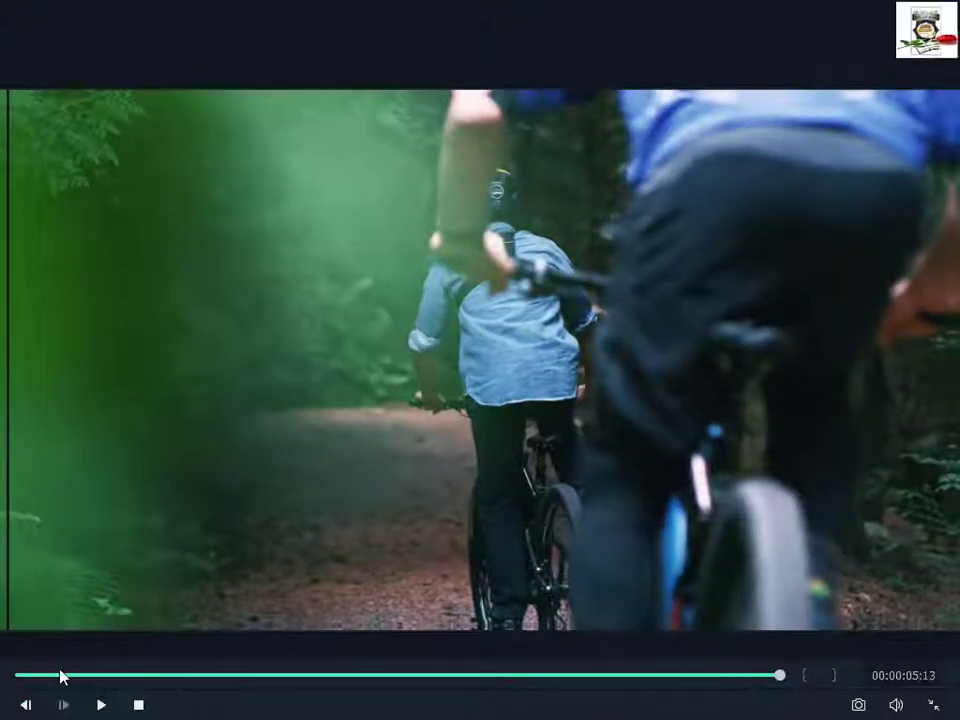
left_click(39, 677)
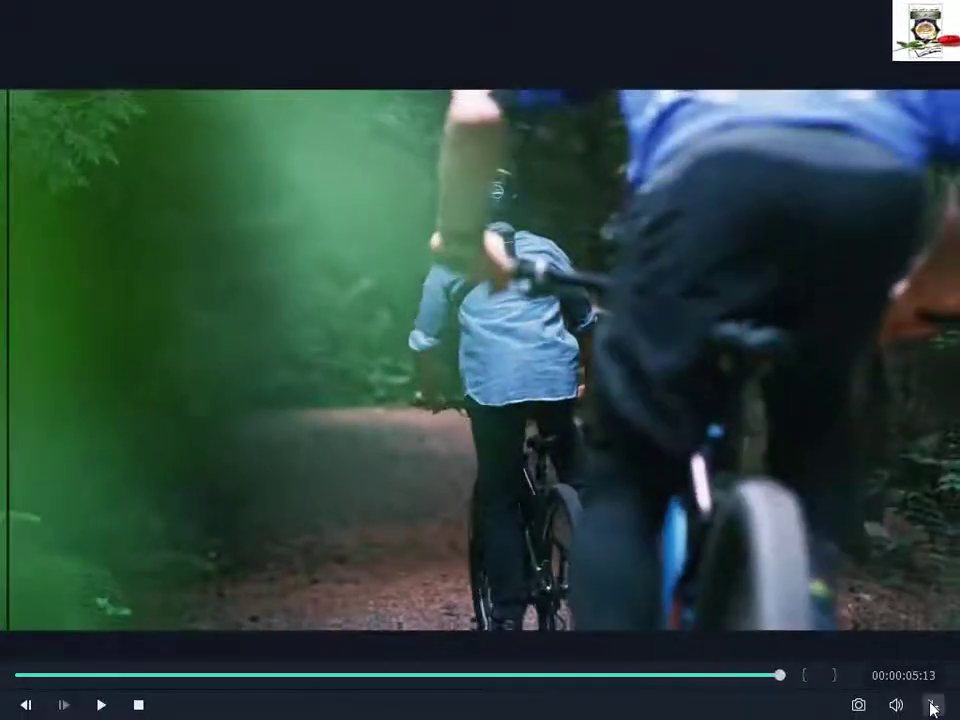
left_click(930, 708)
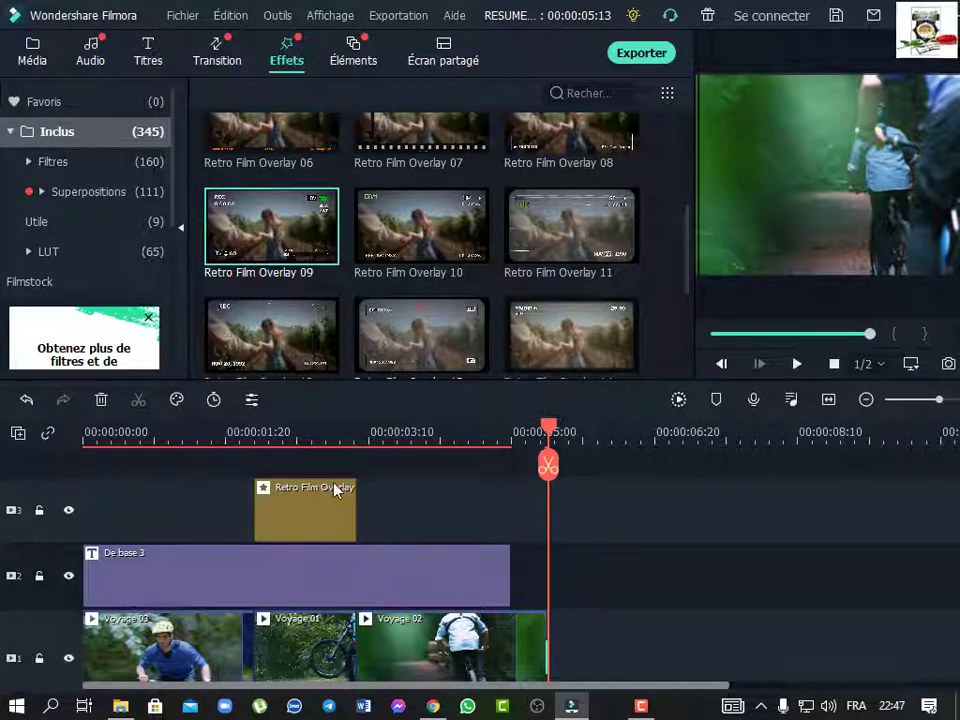
Preview the Game 01, Game 02, Game 03, Movie 3 and Movie 5 filters in the effects library.
scroll(431, 321, "down", 5)
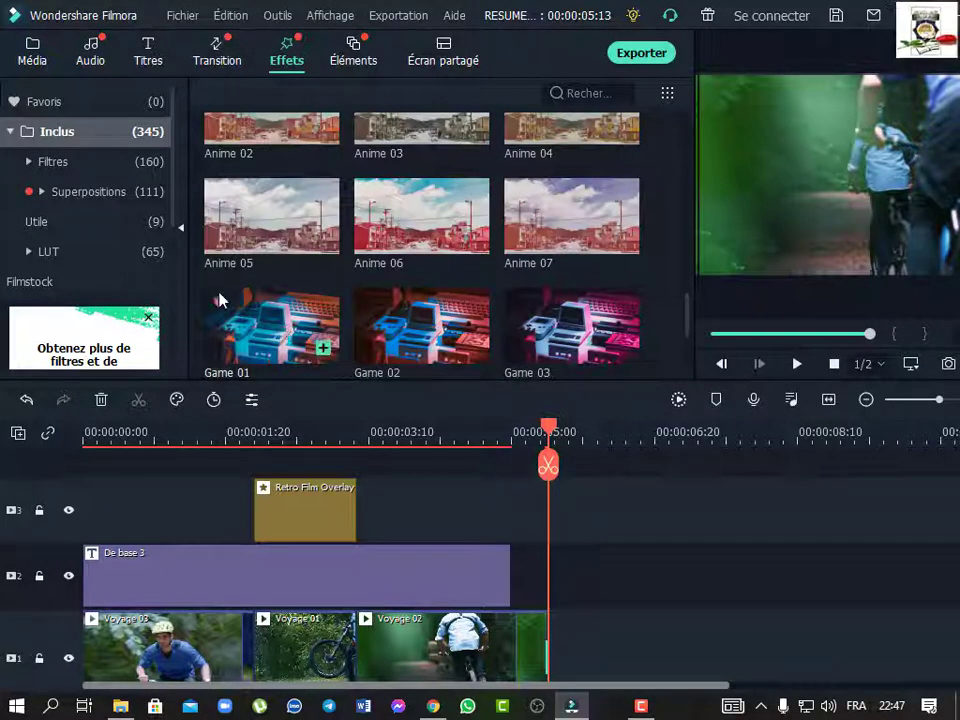
left_click(268, 325)
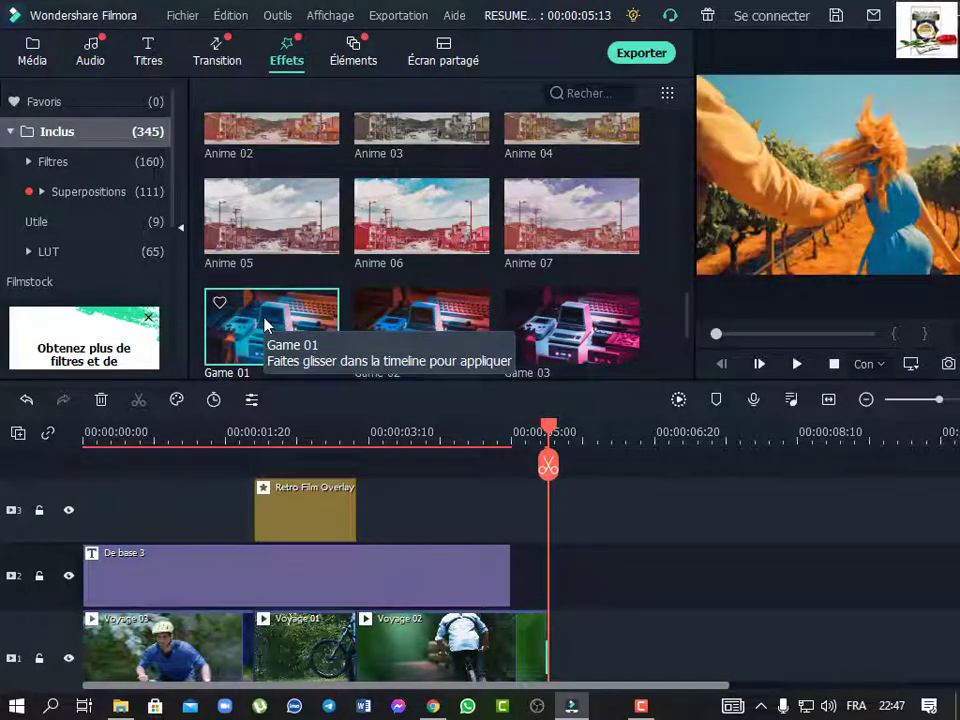
double_click(411, 325)
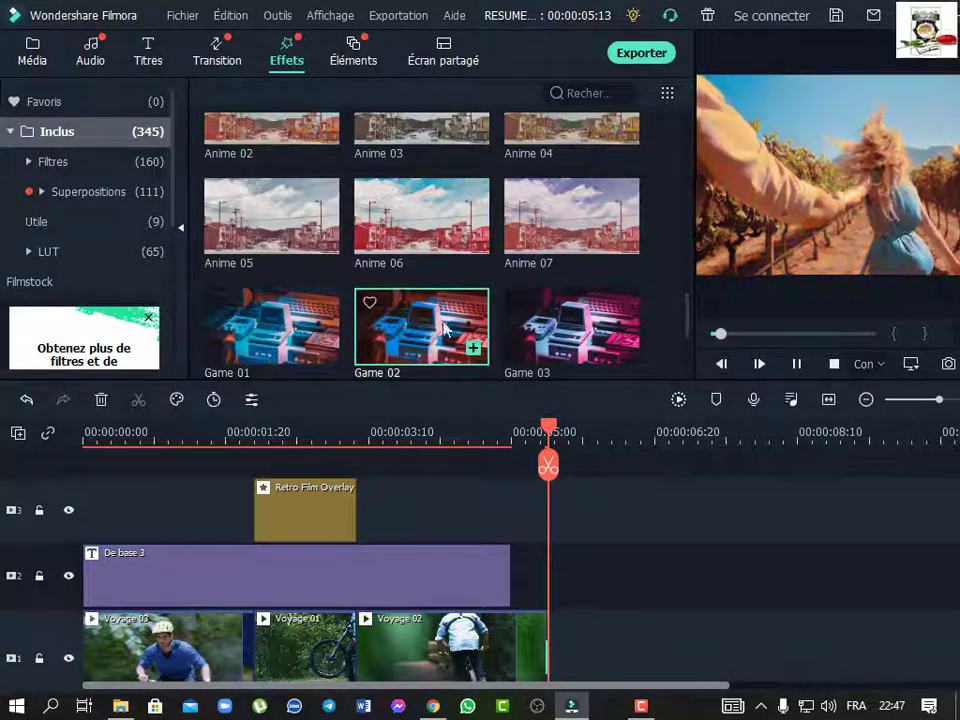
double_click(576, 323)
scroll(529, 255, "down", 3)
scroll(529, 255, "down", 3)
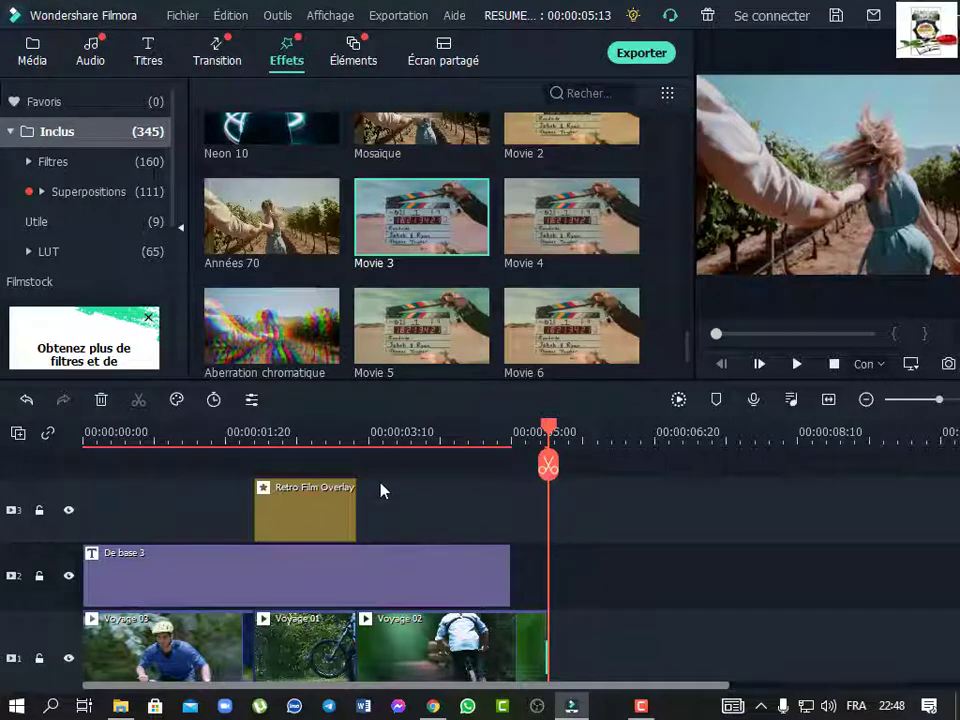
double_click(396, 340)
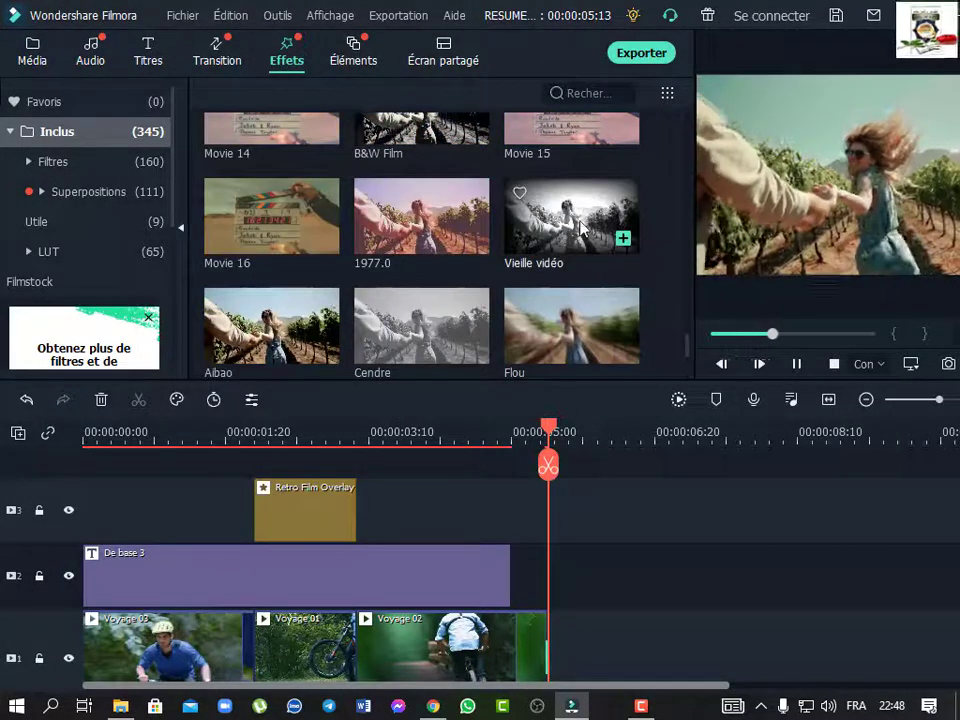
Add the Vieille vidéo effect on track 3 at the start of Voyage 02 and trim it to end with that clip.
left_click(580, 226)
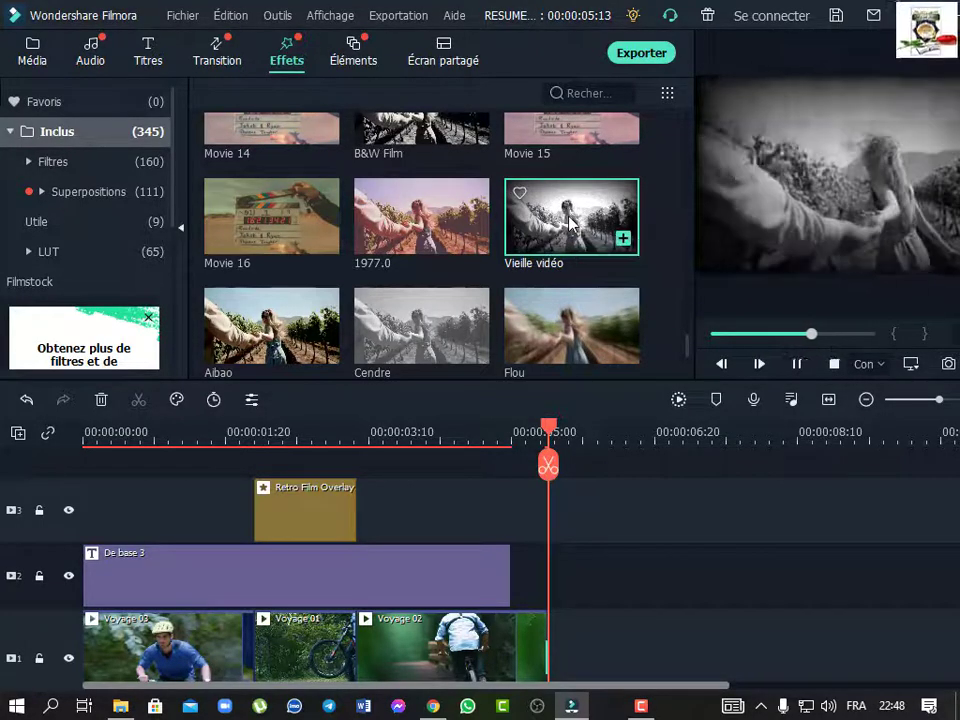
left_click_drag(572, 222, 371, 541)
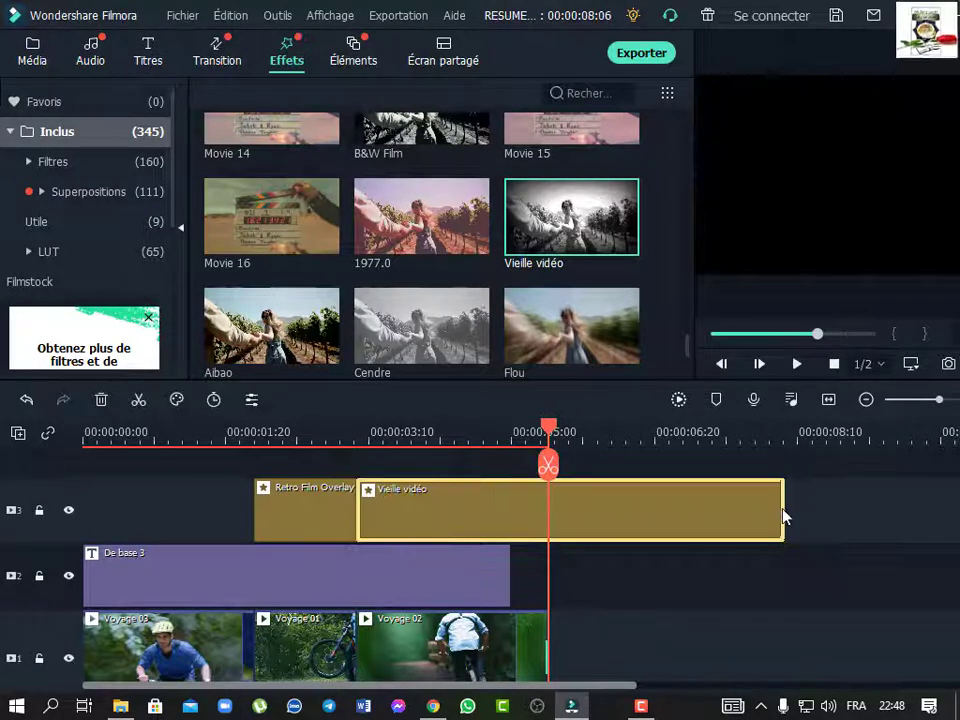
left_click_drag(784, 517, 546, 527)
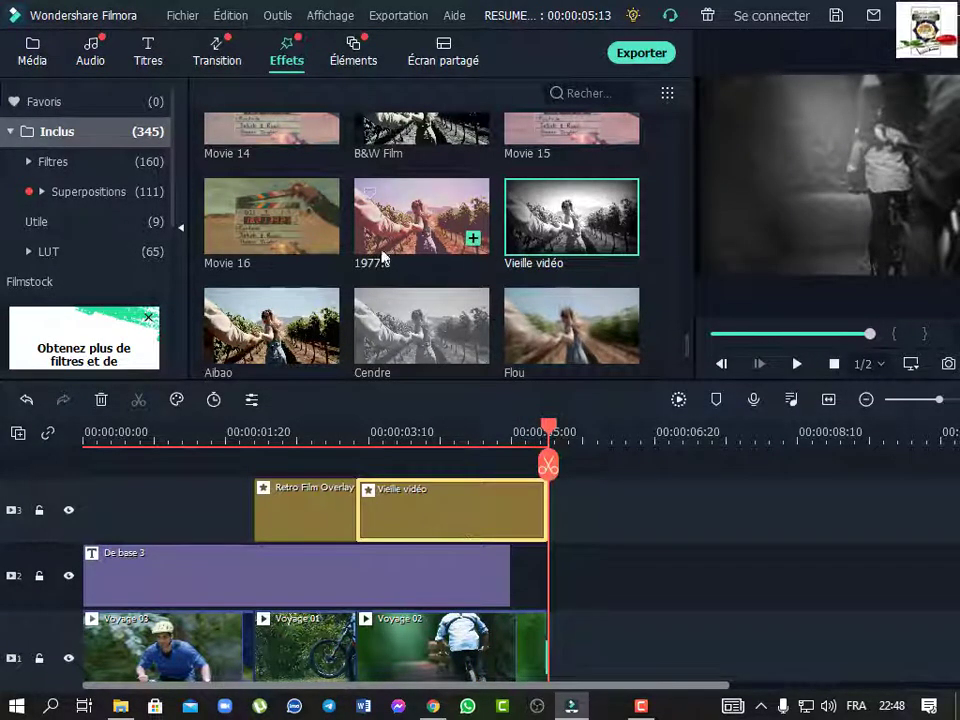
Add the Tête d'aigle element on a new track 4 at 00:00:01:05 and trim it to end shortly before the Retro Film Overlay effect.
scroll(303, 210, "down", 10)
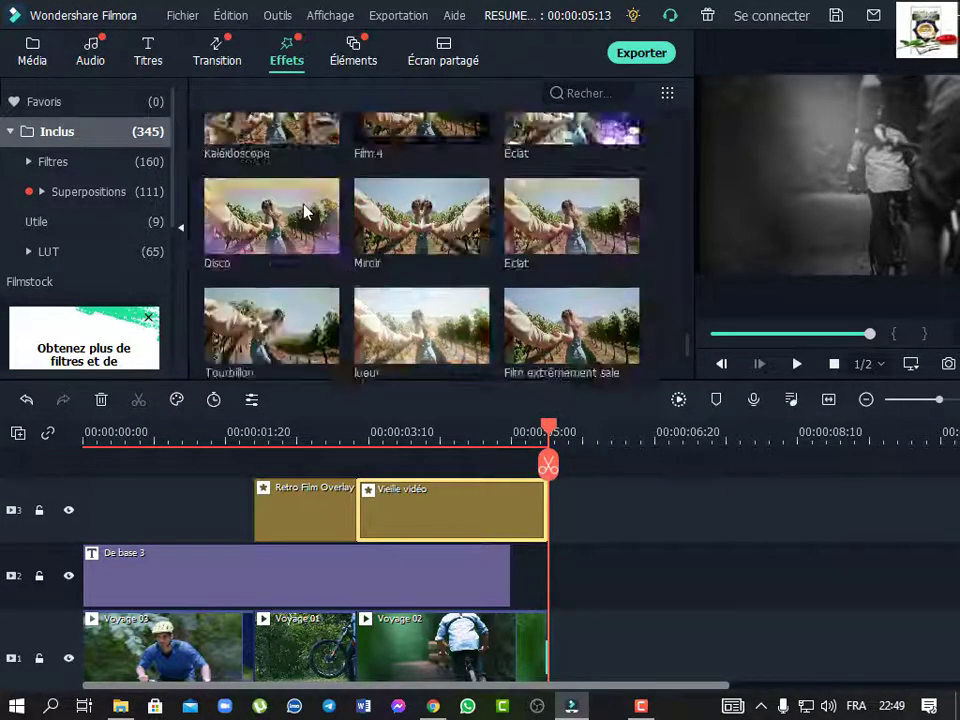
left_click(353, 52)
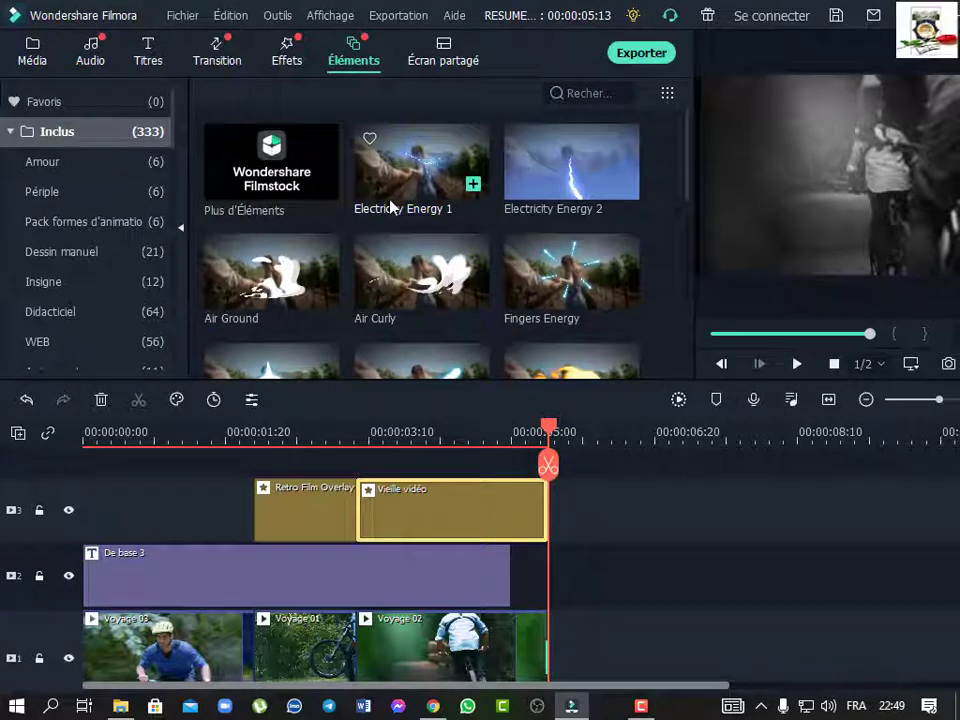
scroll(562, 244, "down", 3)
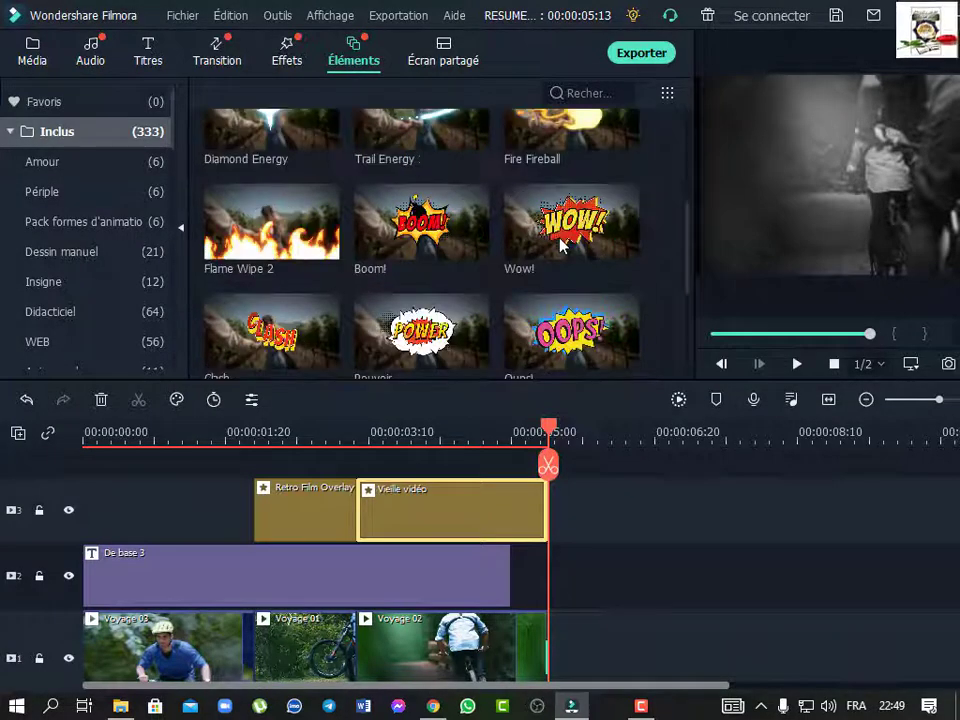
scroll(562, 244, "down", 3)
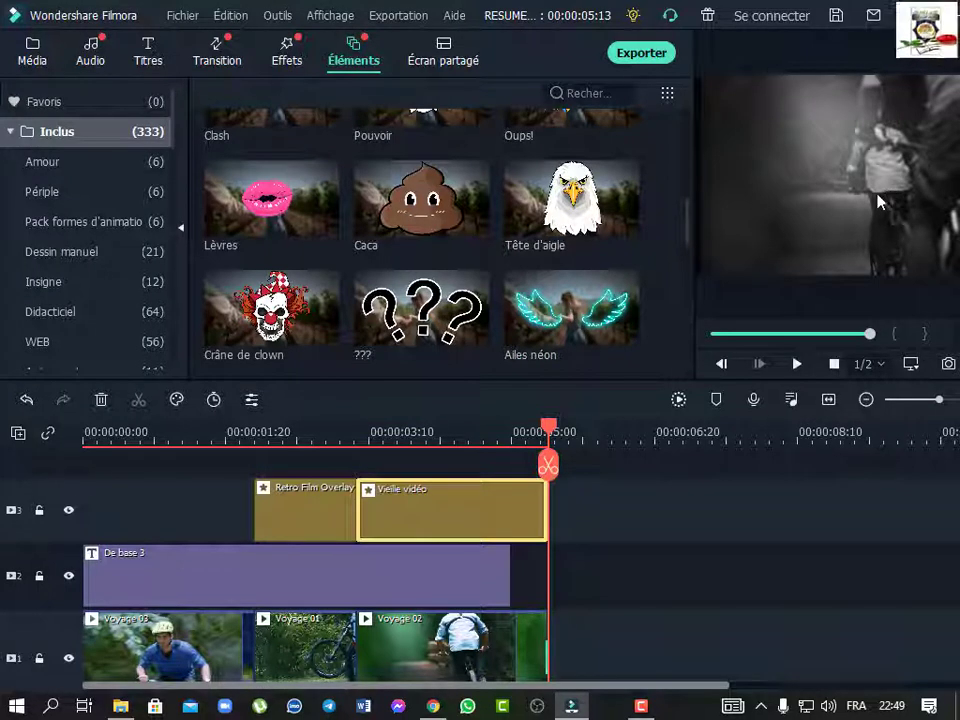
mouse_move(580, 200)
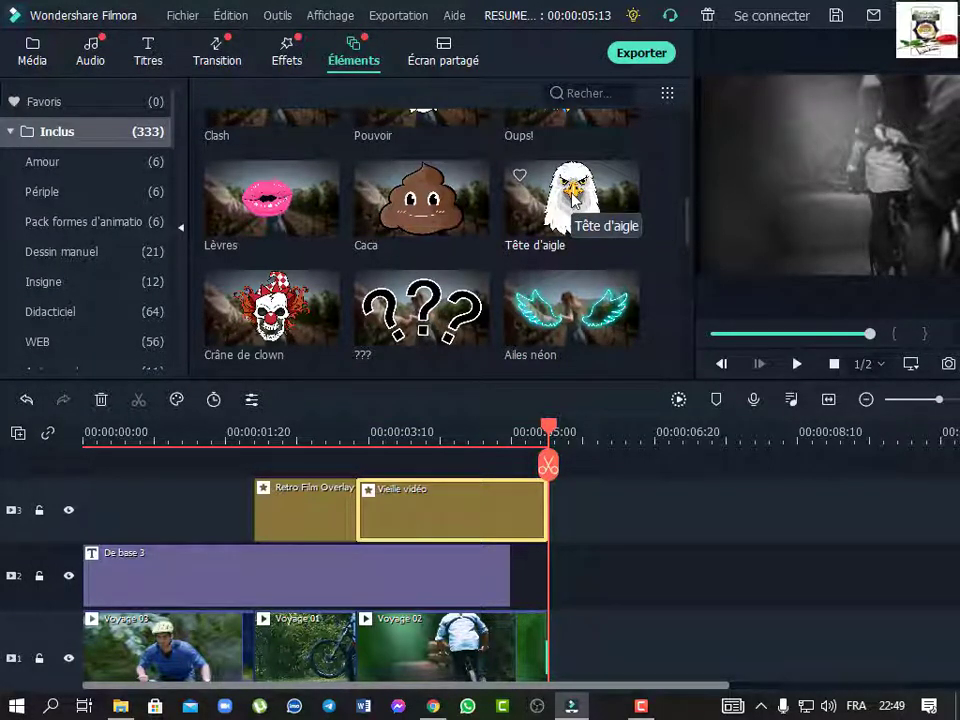
left_click(573, 199)
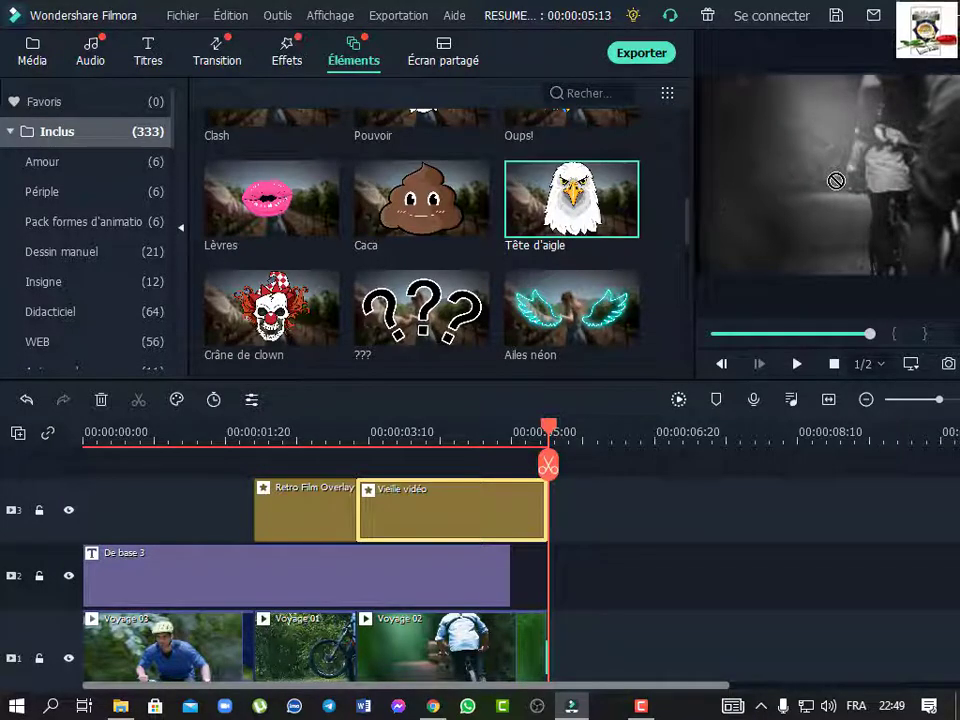
scroll(428, 531, "up", 1)
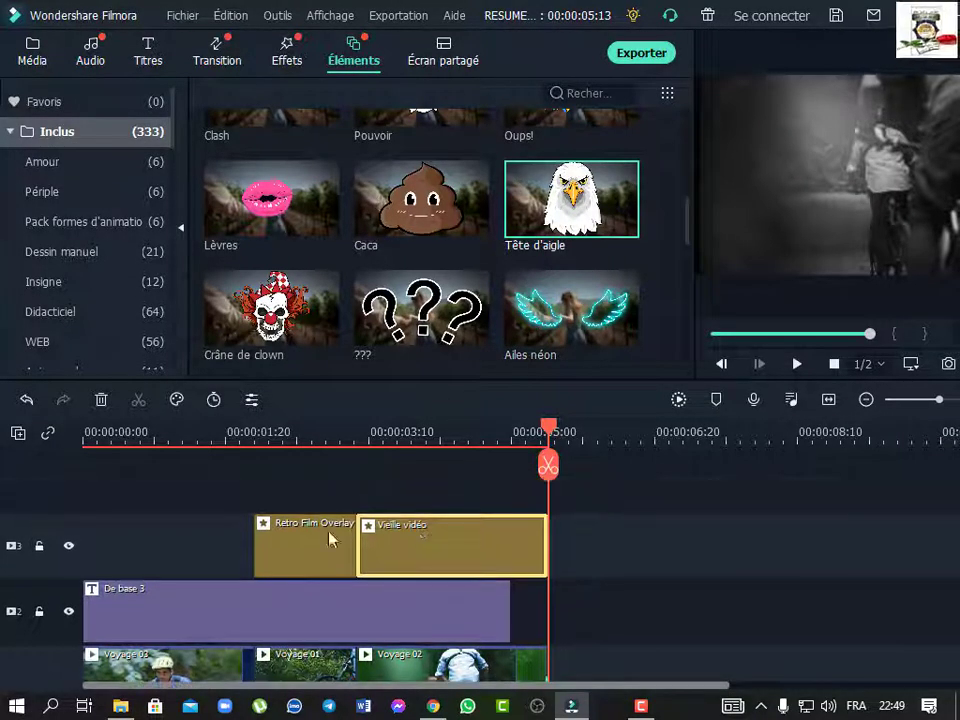
left_click(130, 440)
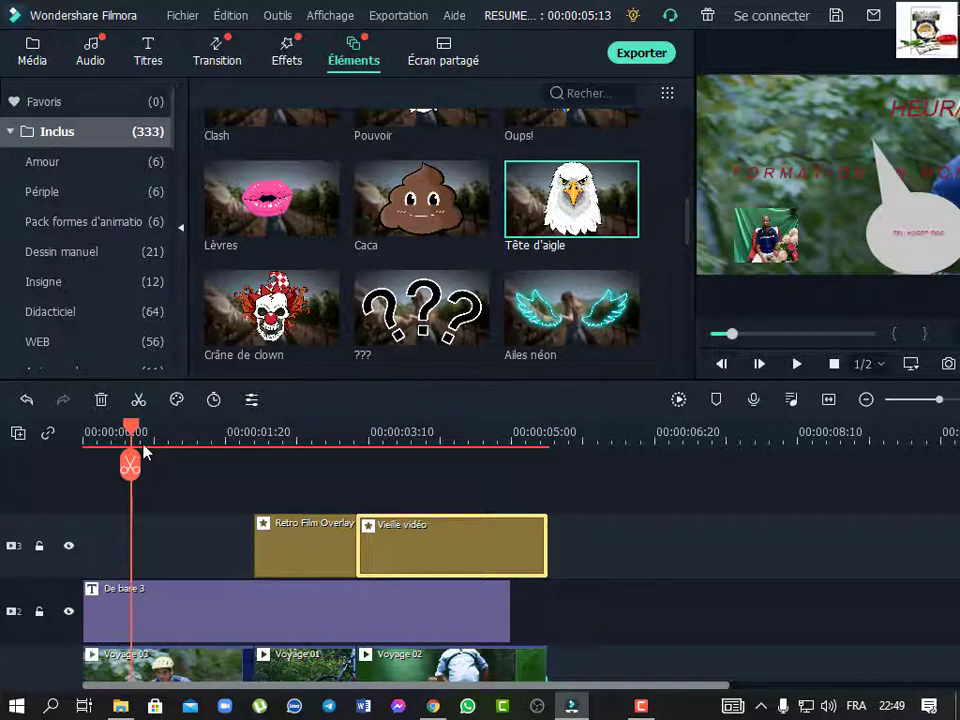
key("space")
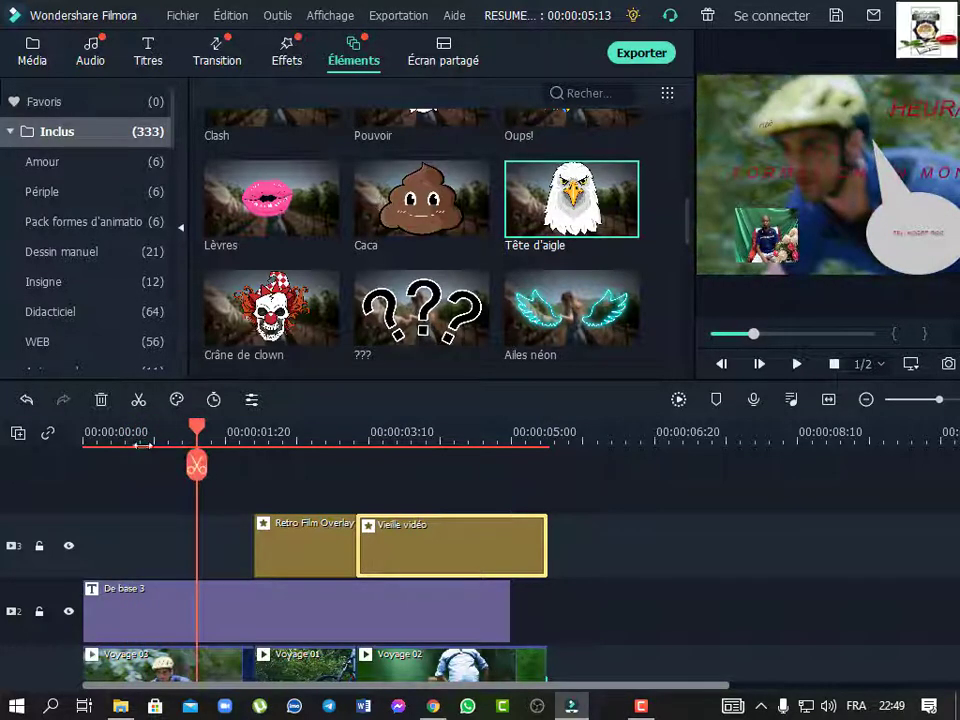
left_click_drag(197, 432, 182, 432)
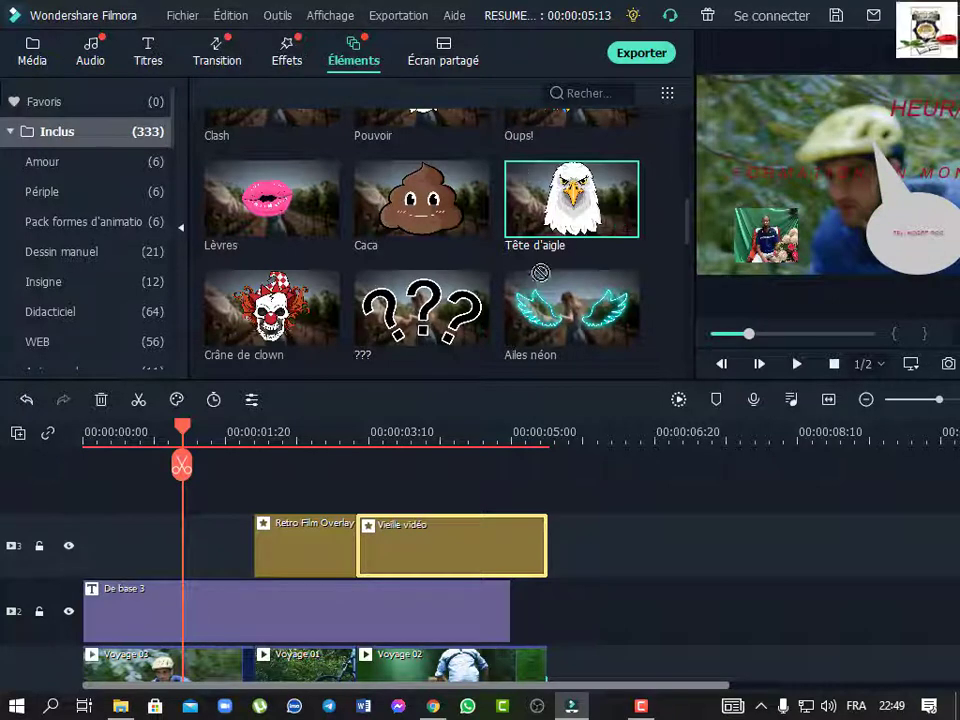
left_click_drag(542, 280, 192, 495)
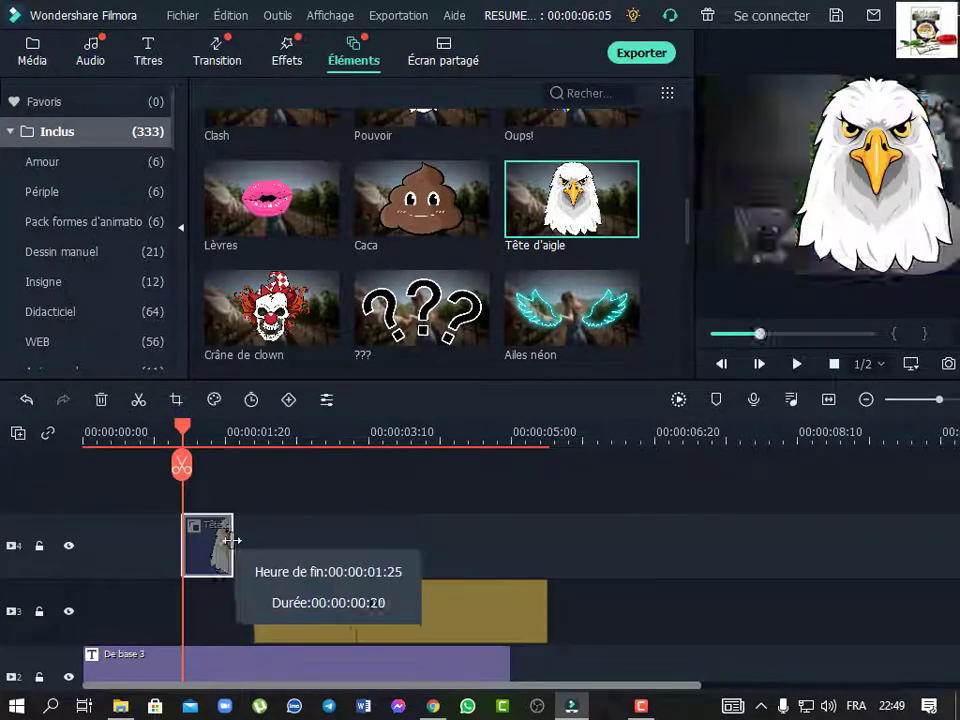
left_click_drag(238, 544, 239, 544)
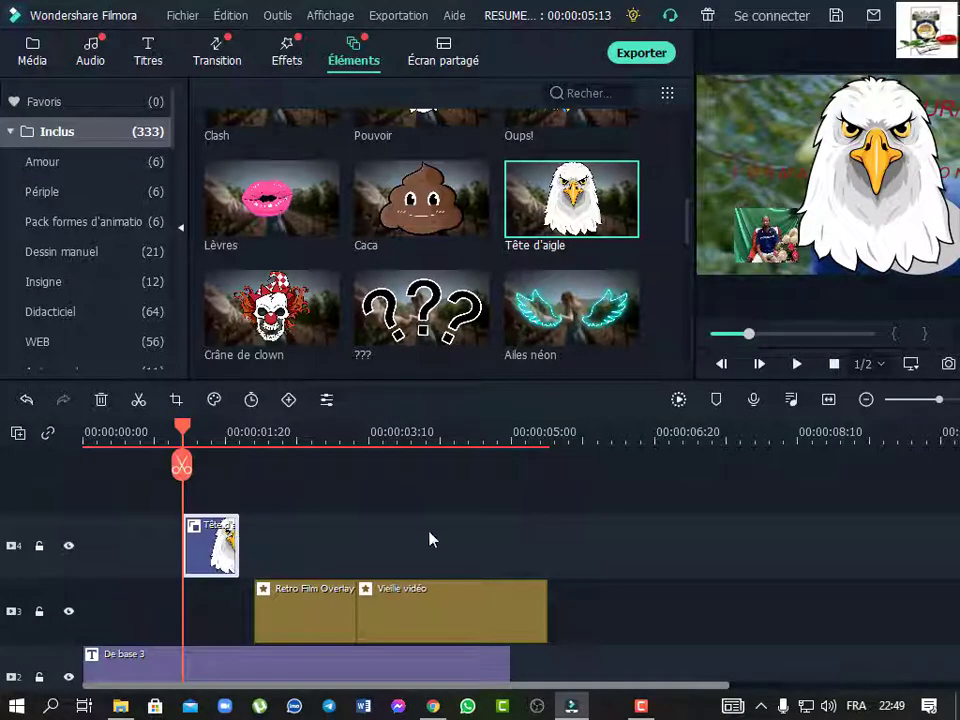
Shrink the eagle head in the preview, reposition it between the PRO title and the speech bubble, and play back the result.
left_click_drag(854, 15, 729, 110)
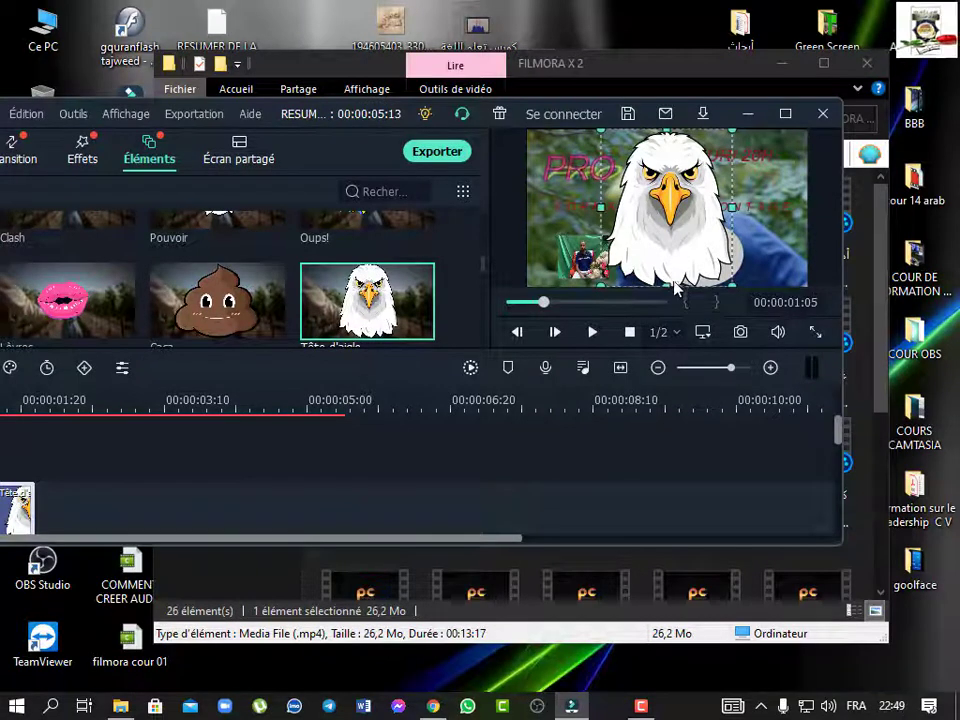
left_click_drag(666, 287, 670, 232)
left_click_drag(600, 183, 625, 183)
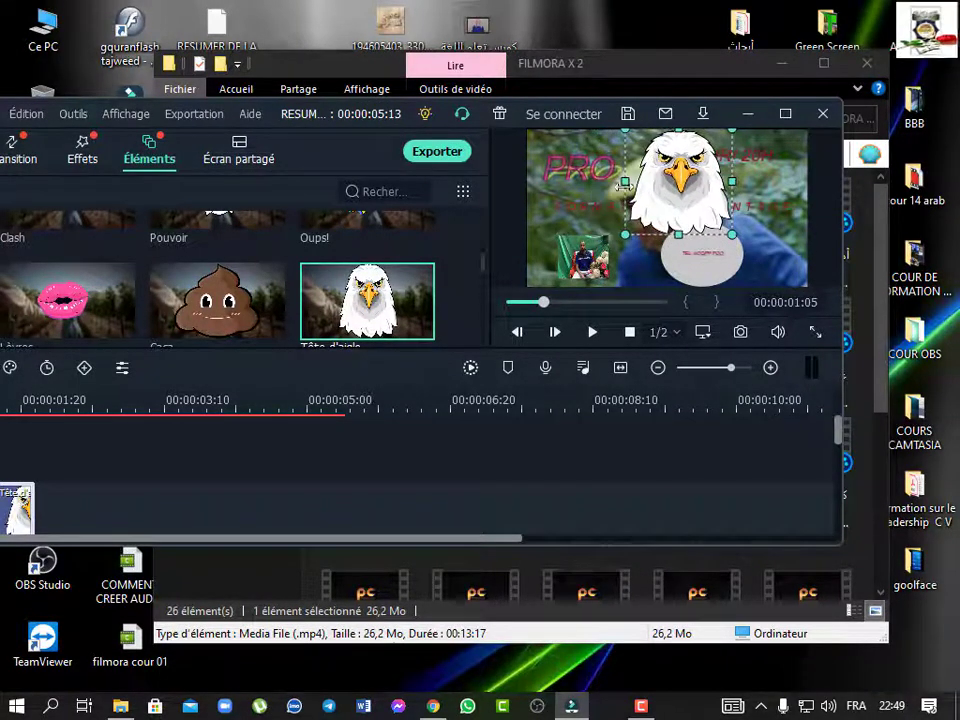
left_click_drag(736, 183, 678, 224)
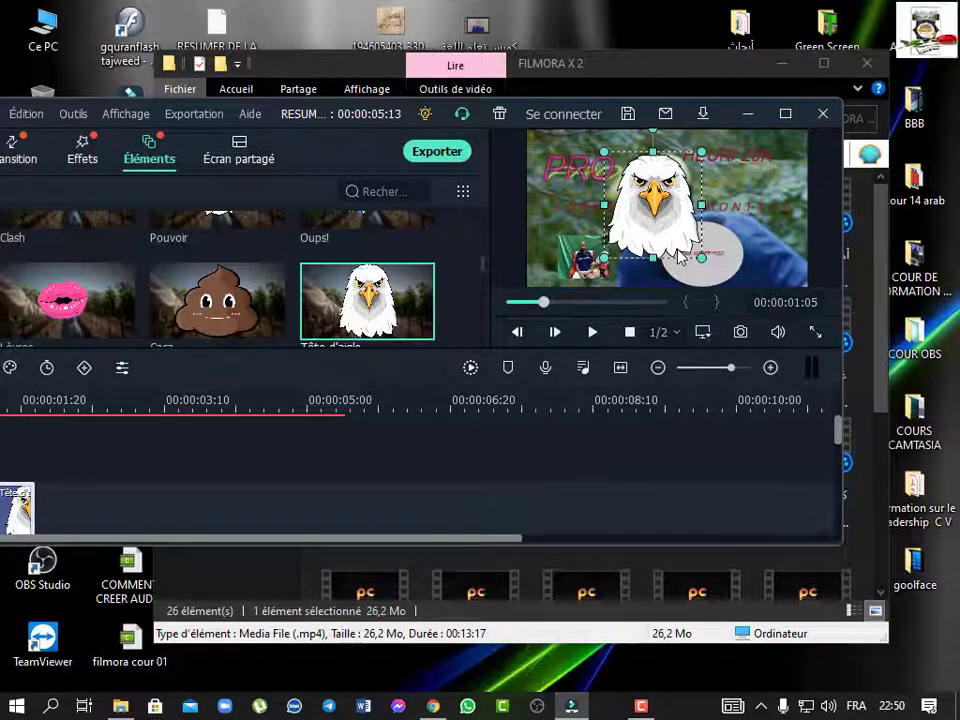
key("space")
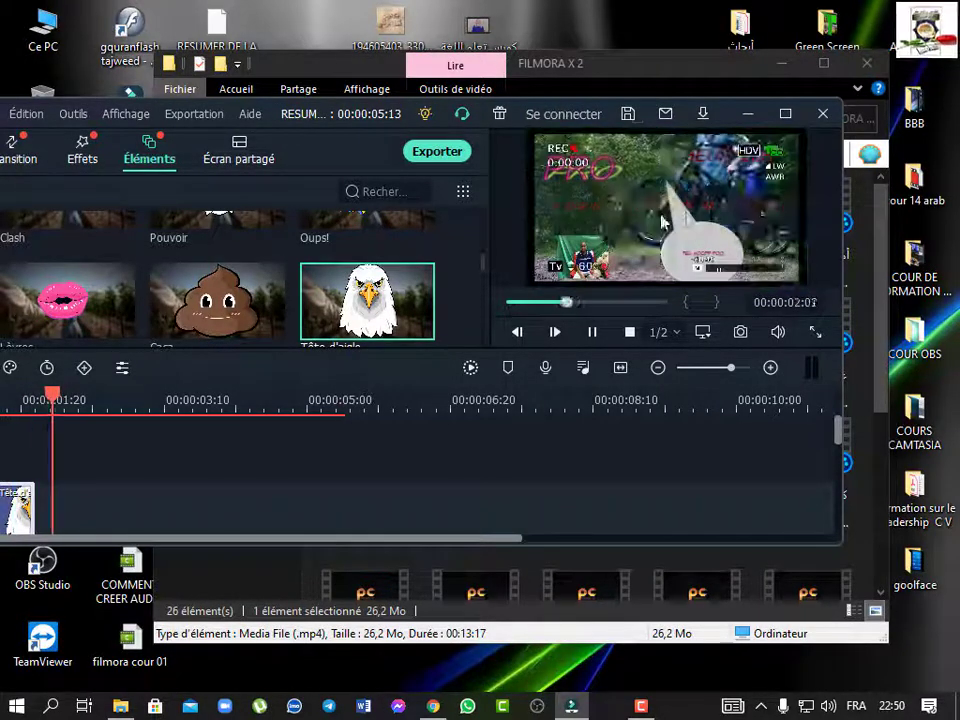
key("space")
left_click(785, 113)
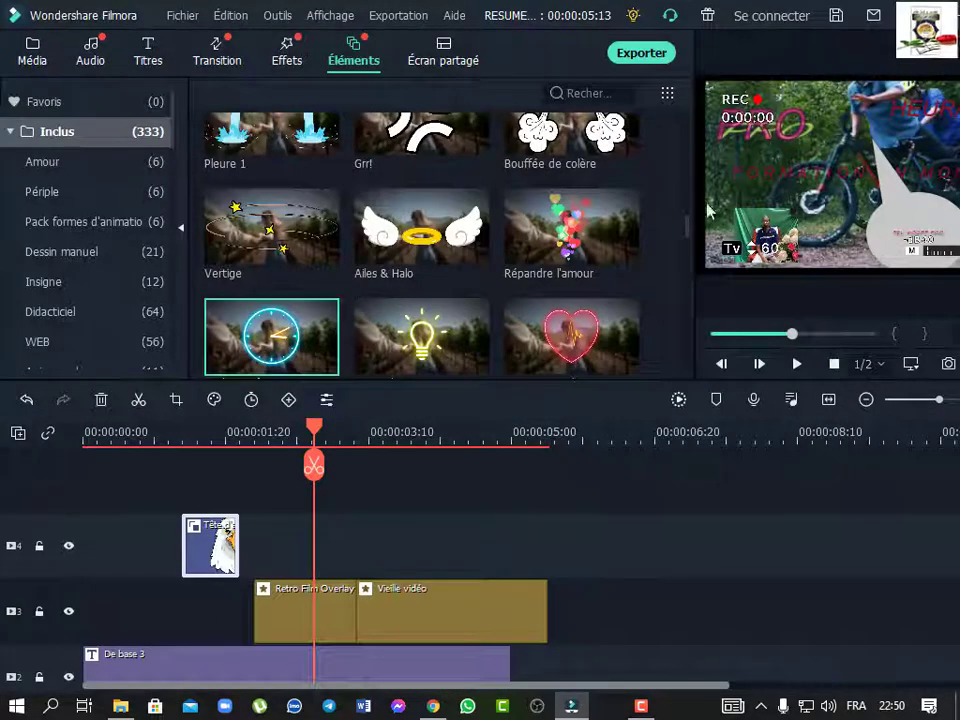
Add the neon clock element on track 4 over the end of Retro Film Overlay, and Icône Web 03 over the Vieille vidéo effect.
mouse_move(281, 341)
left_click_drag(281, 341, 318, 540)
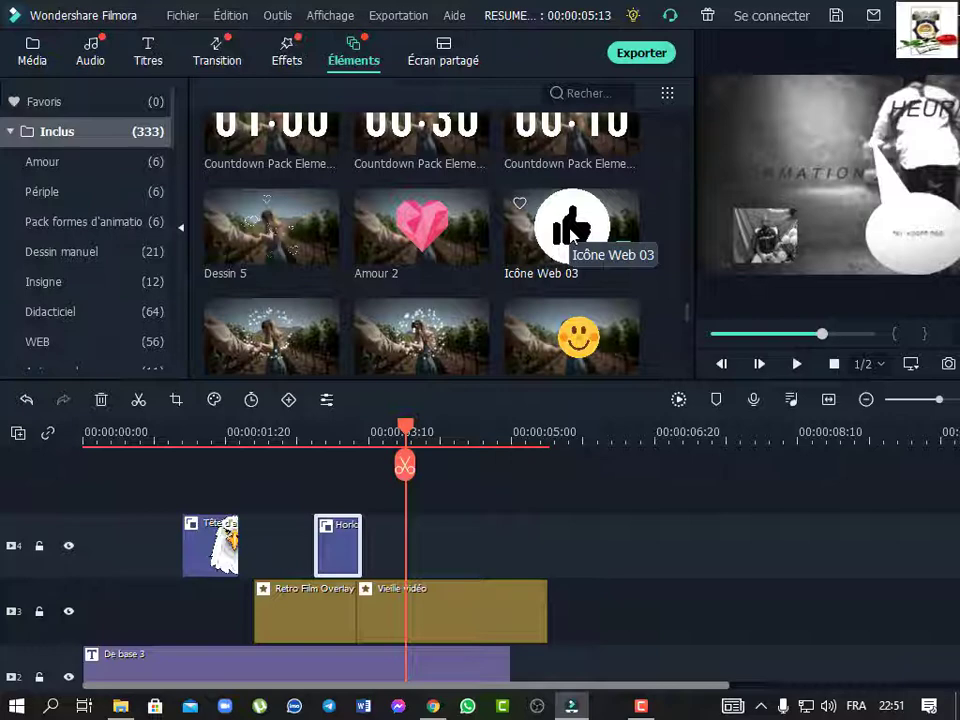
left_click_drag(572, 232, 408, 570)
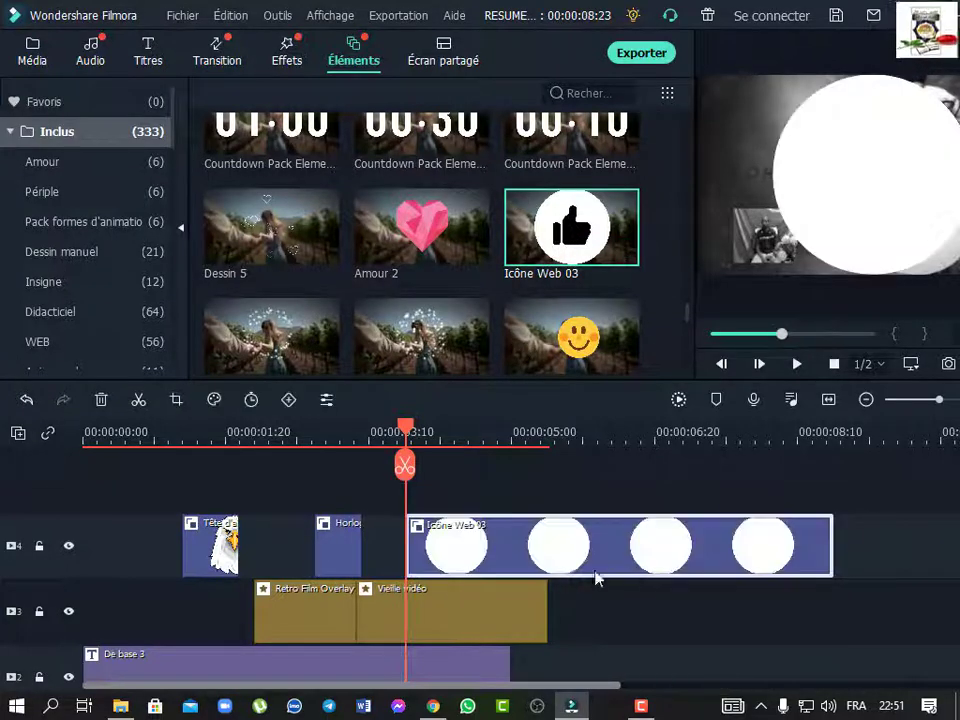
Place Icône Web 03 on its own track 5, ending with Vieille vidéo, and shrink it into the lower-left corner of the frame.
double_click(810, 563)
left_click_drag(810, 563, 493, 553)
left_click_drag(360, 570, 369, 516)
left_click_drag(407, 433, 107, 440)
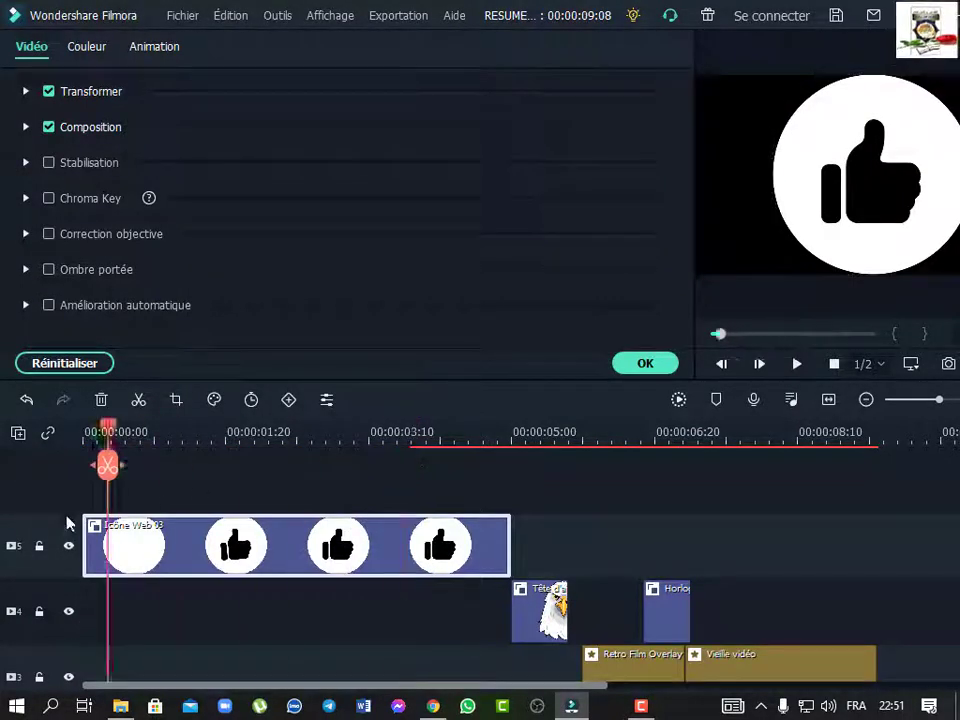
key("space")
left_click(898, 222)
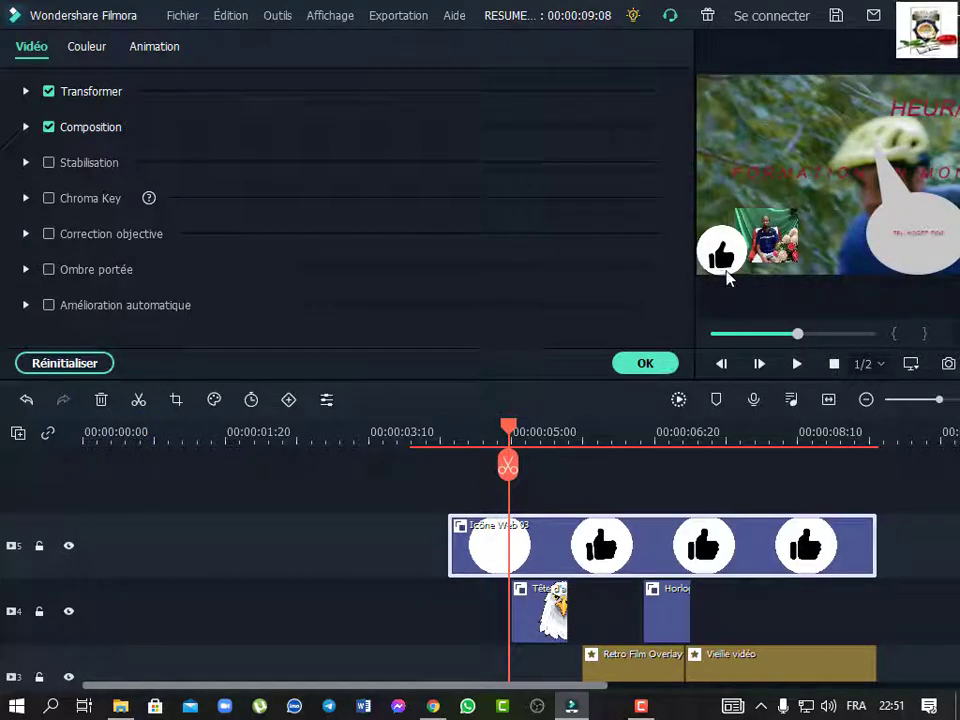
key("space")
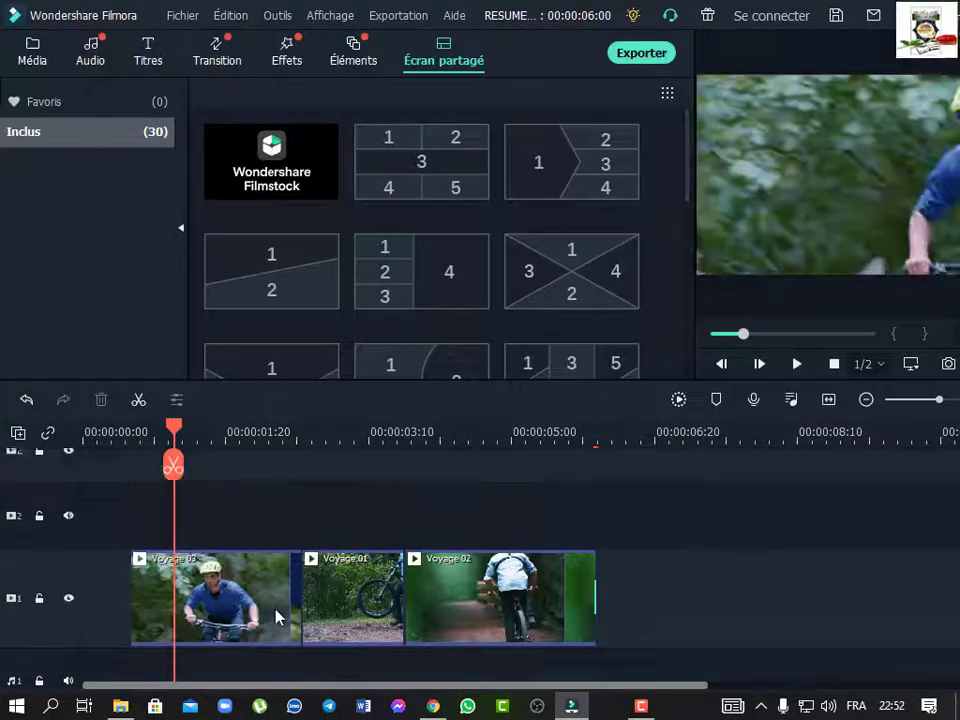
Add the three-area split screen Écran partagé 29 at the start of track 2 and move the three Voyage clips to the timeline's start.
scroll(278, 617, "down", 2)
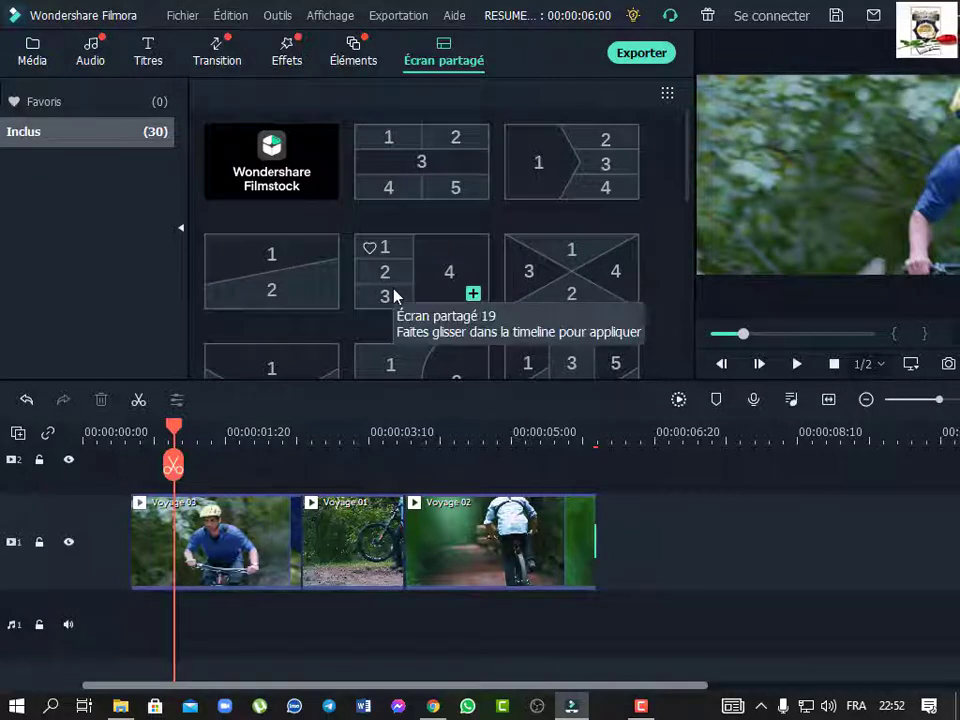
scroll(405, 290, "down", 4)
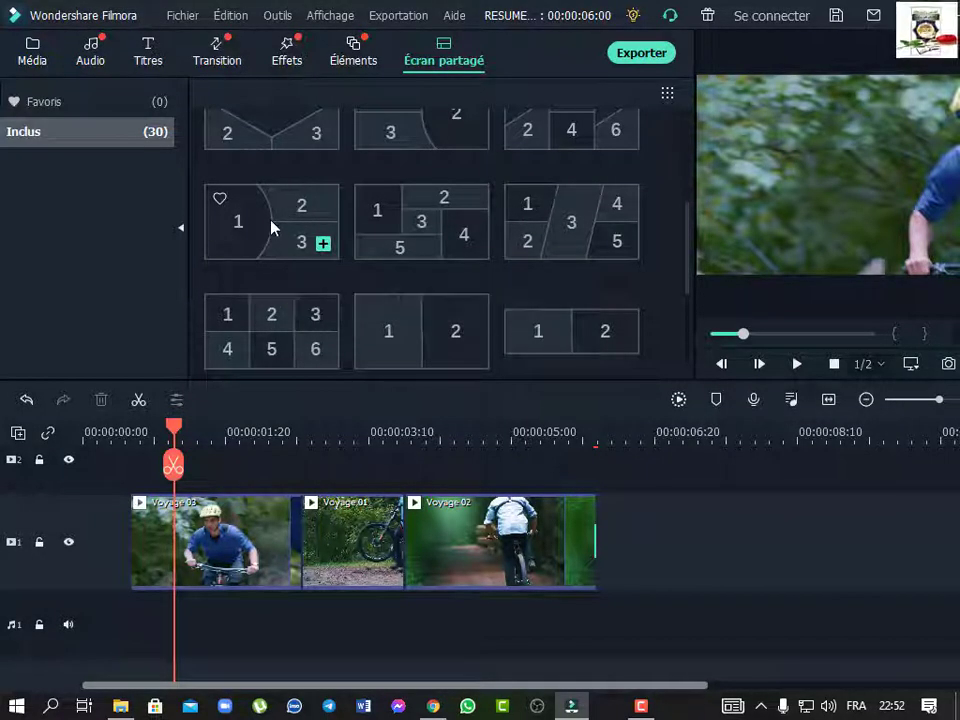
left_click_drag(272, 227, 88, 493)
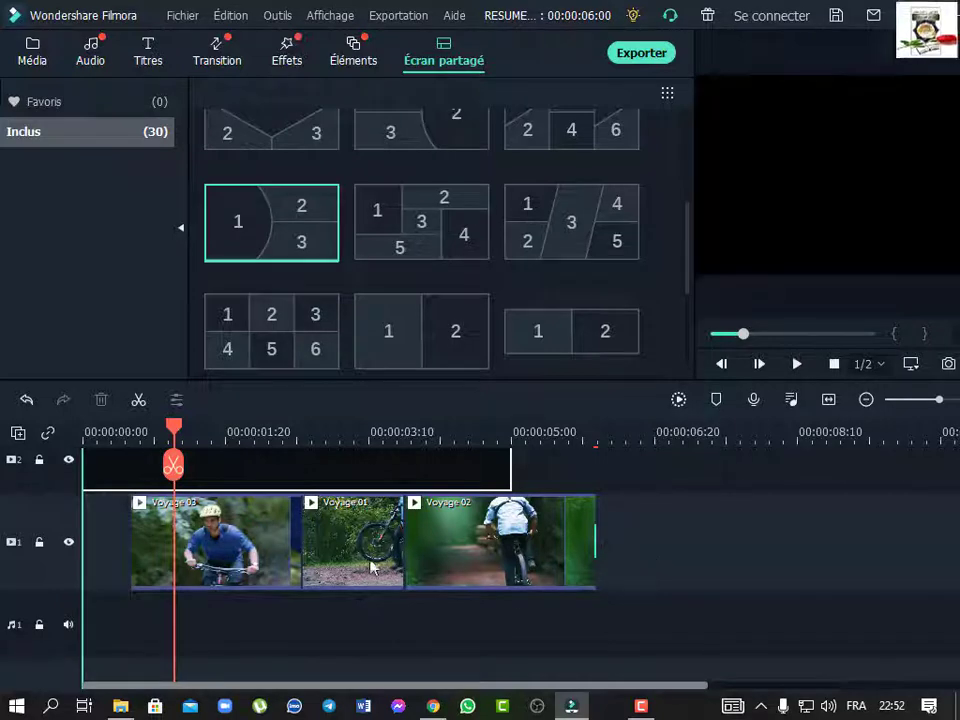
left_click_drag(655, 586, 218, 540)
left_click_drag(218, 563, 82, 555)
Open the split-screen clip's settings, play it, and preview the Écran partagé 29 layout in the split-screen library.
left_click(264, 476)
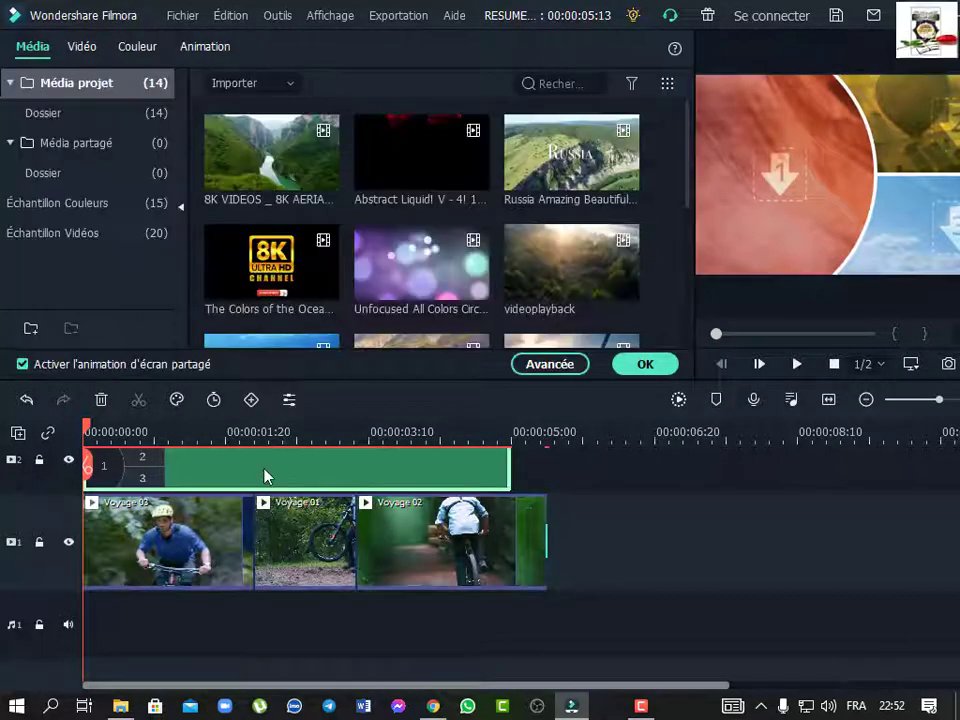
left_click_drag(270, 469, 246, 469)
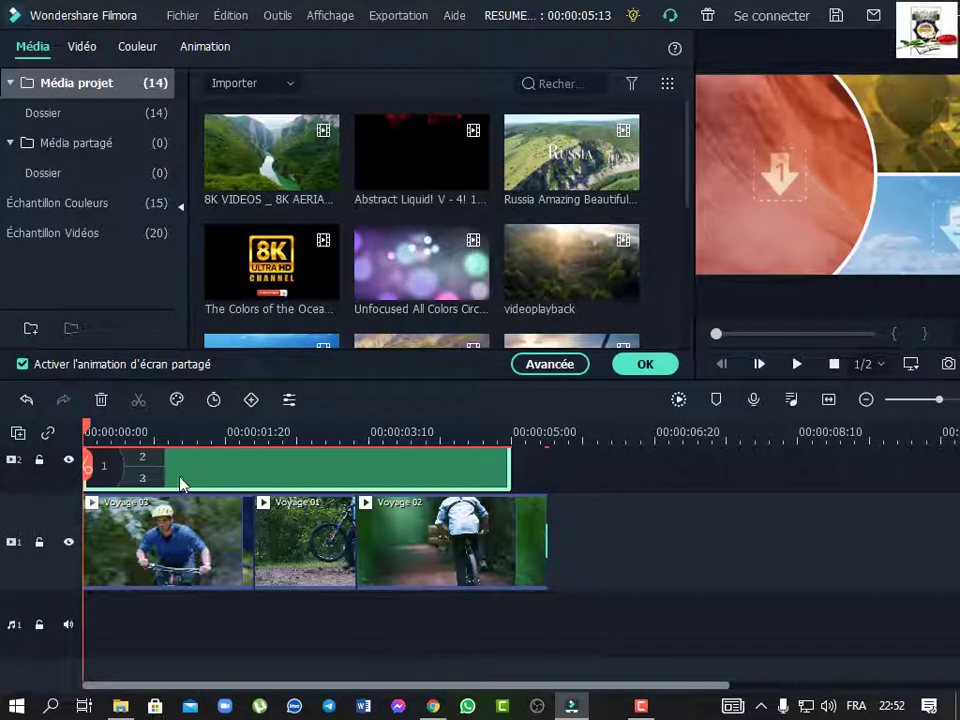
key("space")
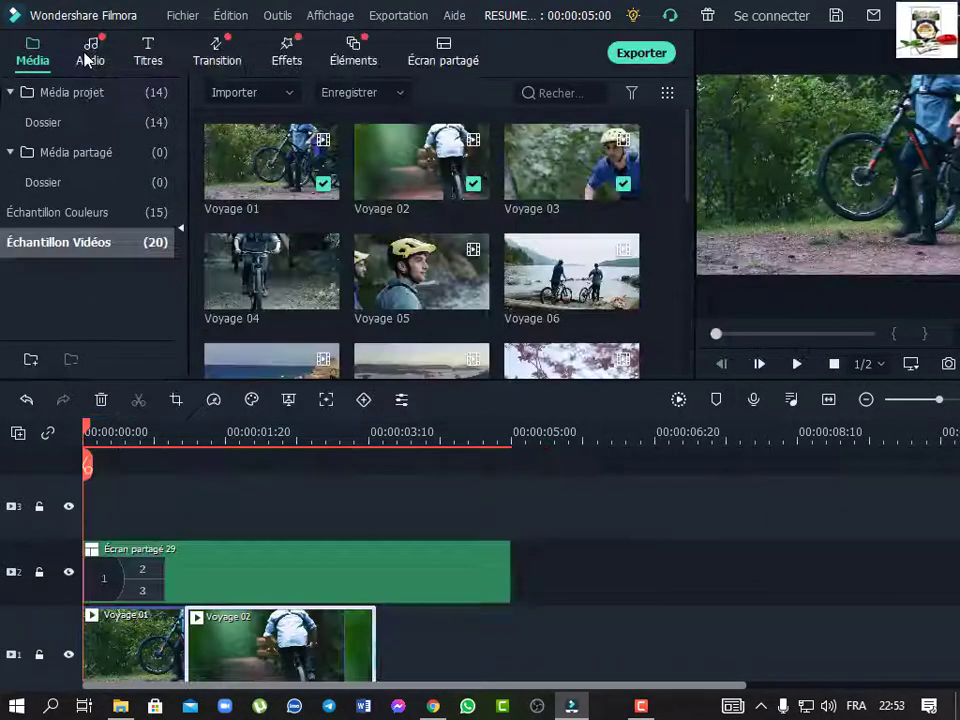
left_click(437, 61)
left_click(276, 250)
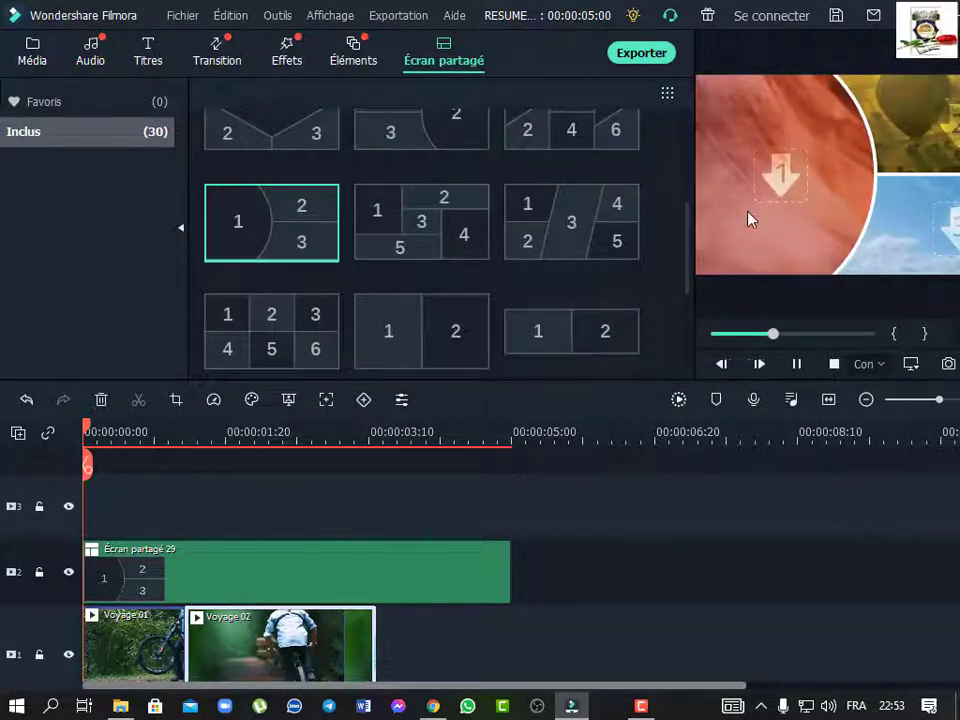
Fill area 1 of the Écran partagé 29 split screen with the sample video Voyage 05.
left_click(752, 218)
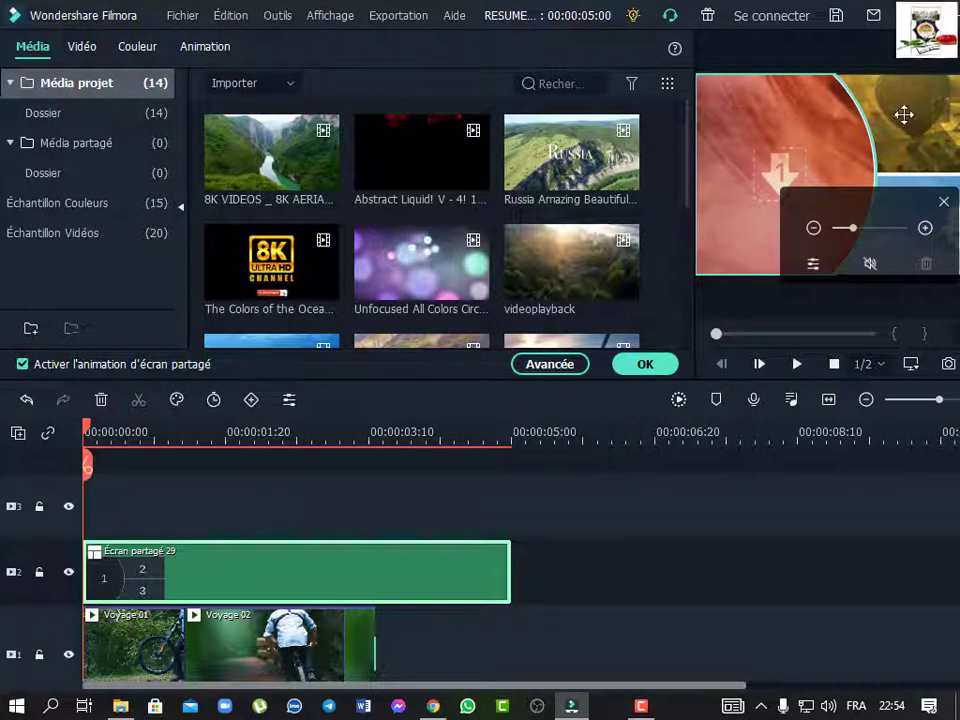
left_click(943, 202)
left_click(926, 202)
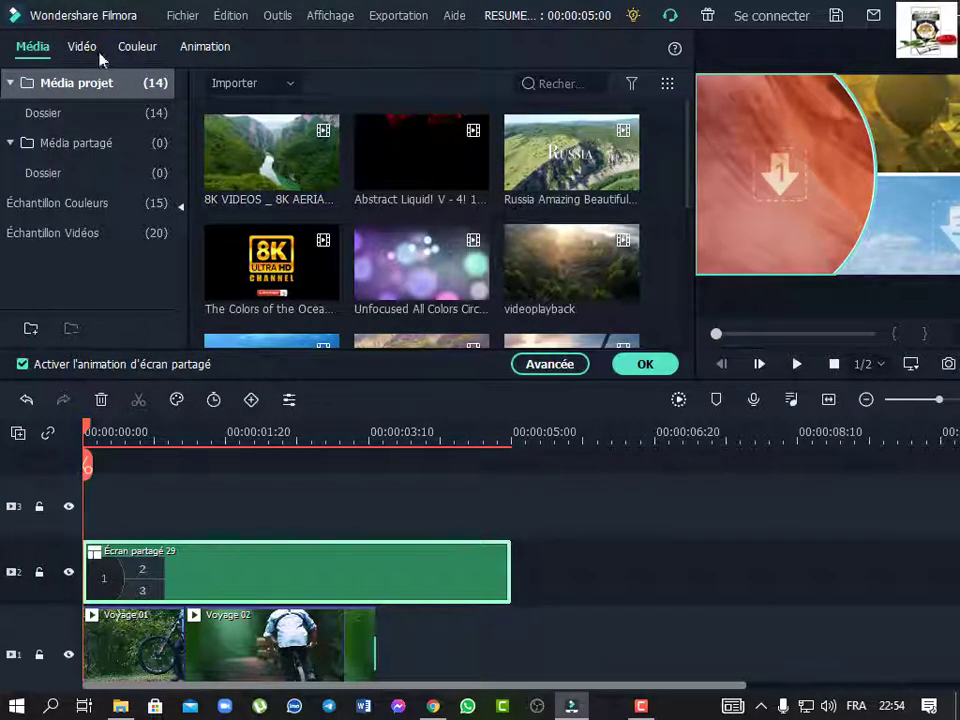
left_click(76, 143)
left_click(82, 175)
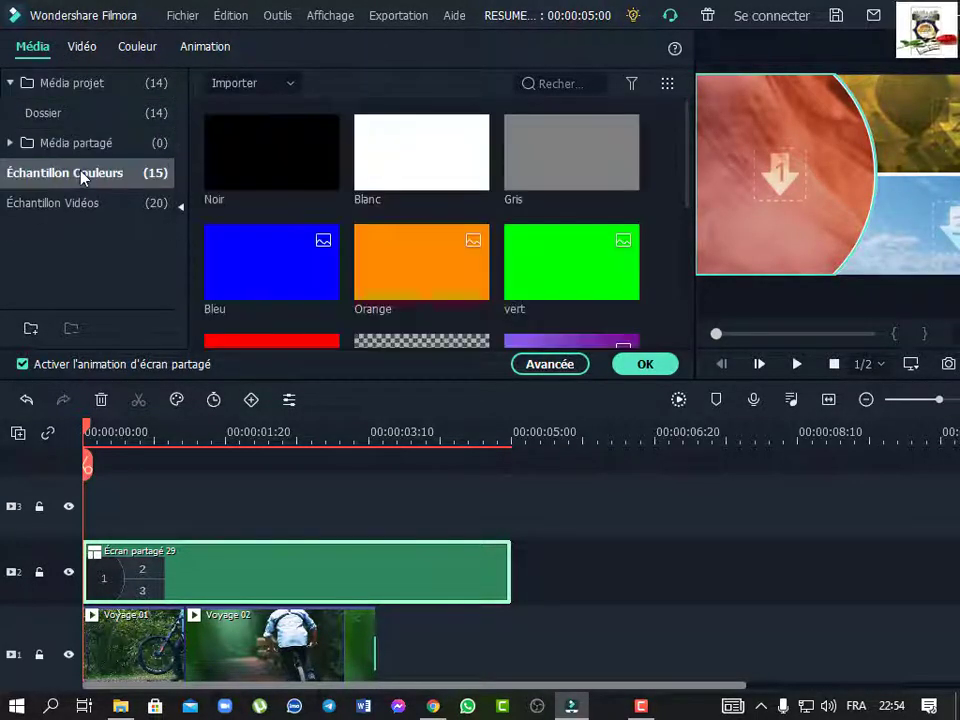
left_click(93, 206)
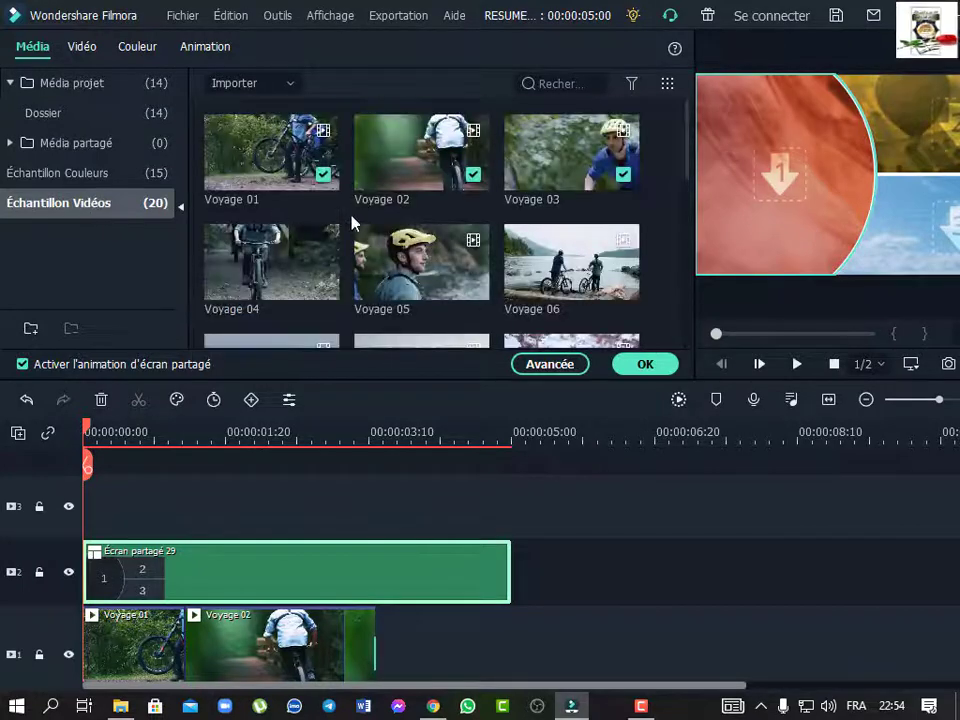
scroll(370, 220, "down", 5)
scroll(397, 265, "up", 5)
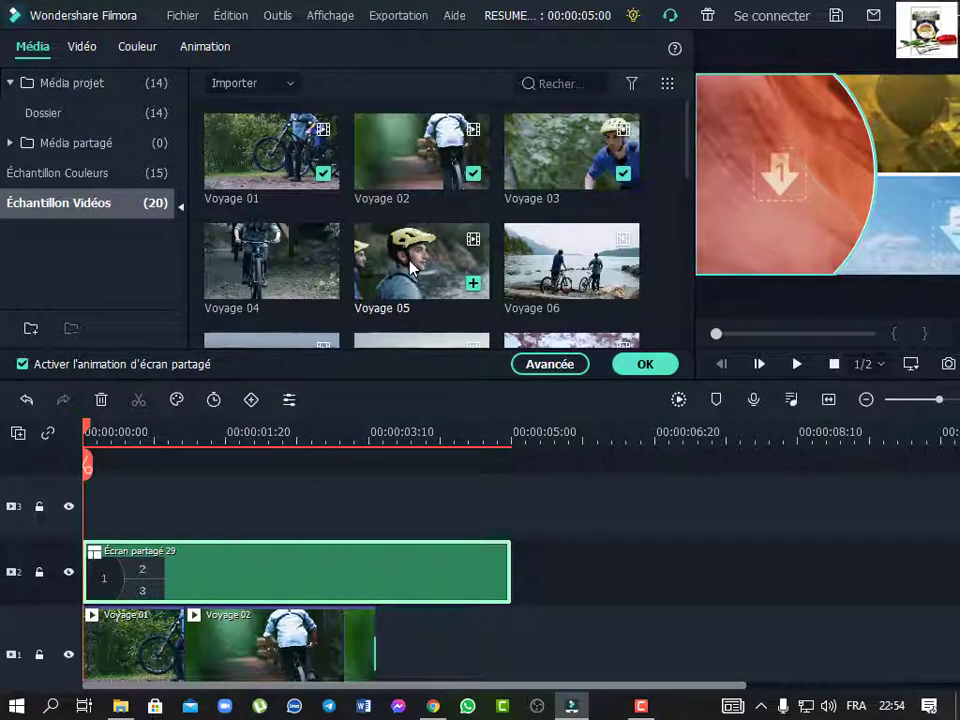
left_click_drag(400, 256, 752, 192)
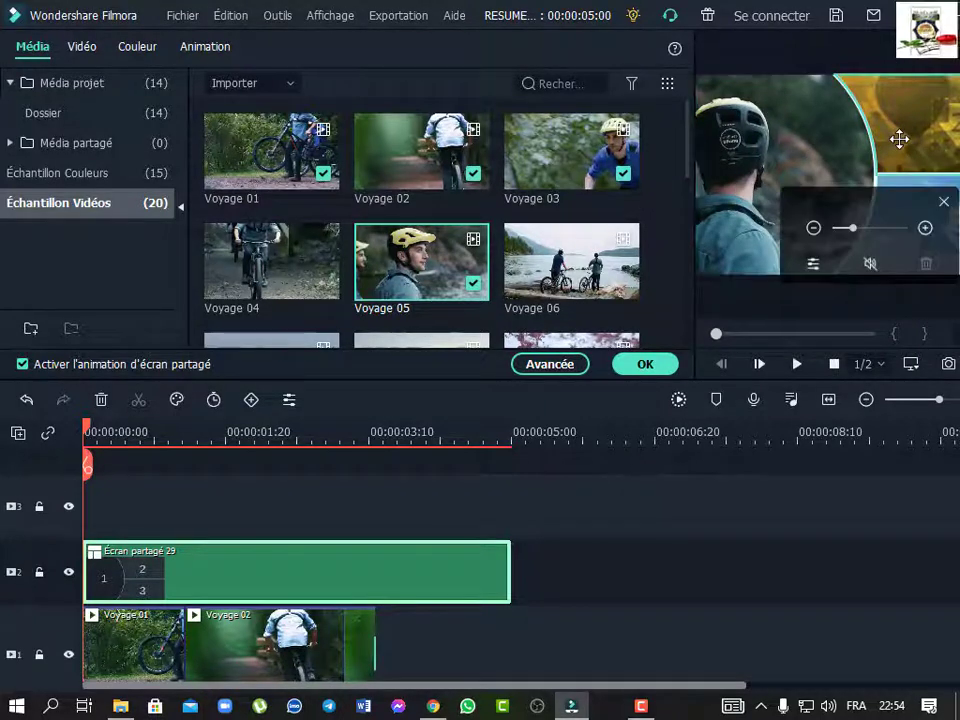
Fill area 2 of the Écran partagé 29 split screen with the sample video Voyage 06.
left_click_drag(575, 262, 899, 105)
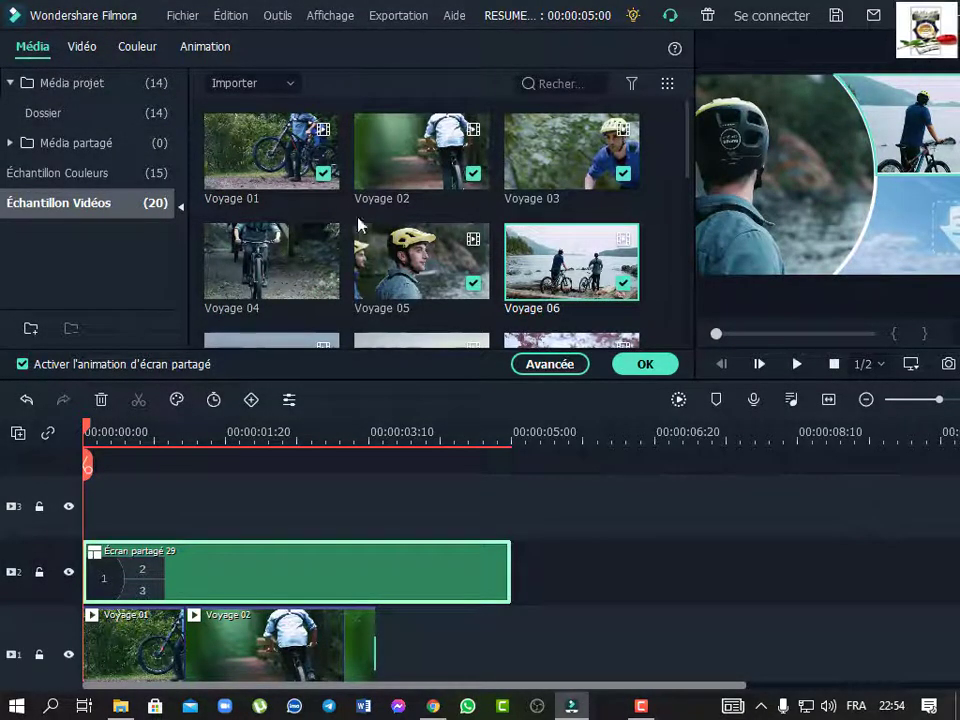
scroll(375, 199, "down", 5)
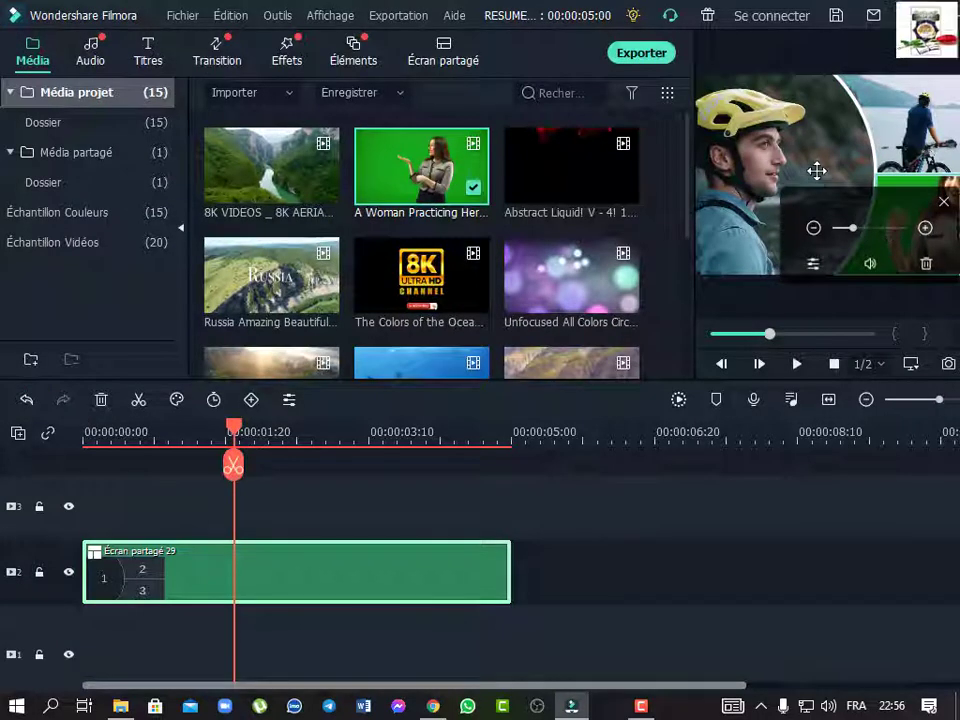
Mute the green-screen woman clip in area 3 and scale down the cyclist clip in area 1 of the split screen.
left_click(872, 263)
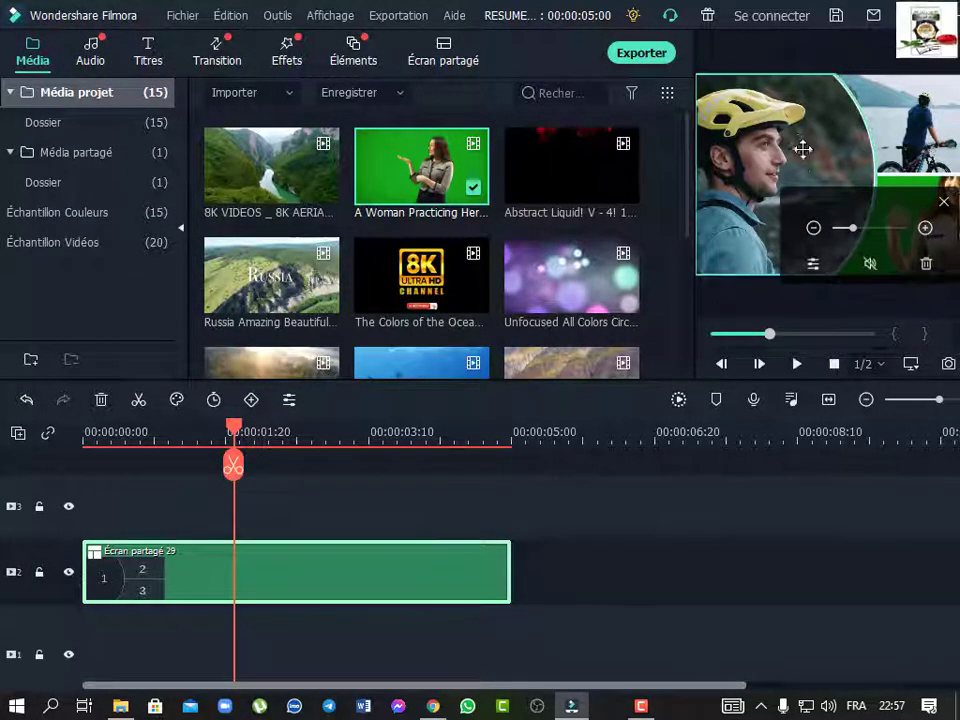
mouse_move(855, 232)
left_mouse_down()
mouse_move(877, 234)
mouse_move(852, 234)
left_mouse_up()
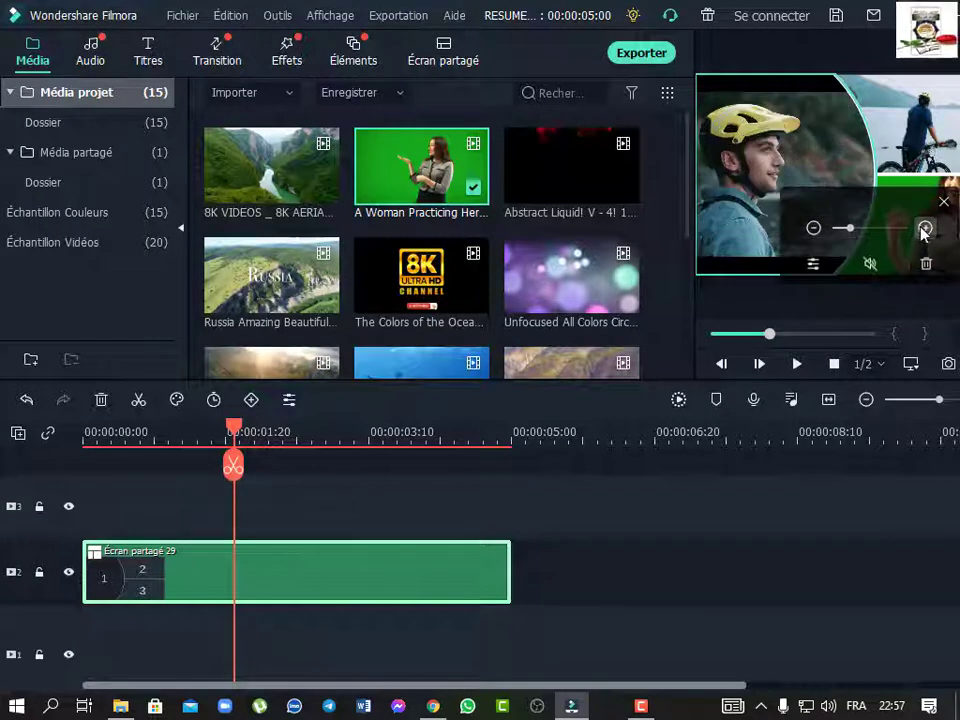
Open the split screen's advanced editor and play the three-area layout to check its clips.
left_click(818, 269)
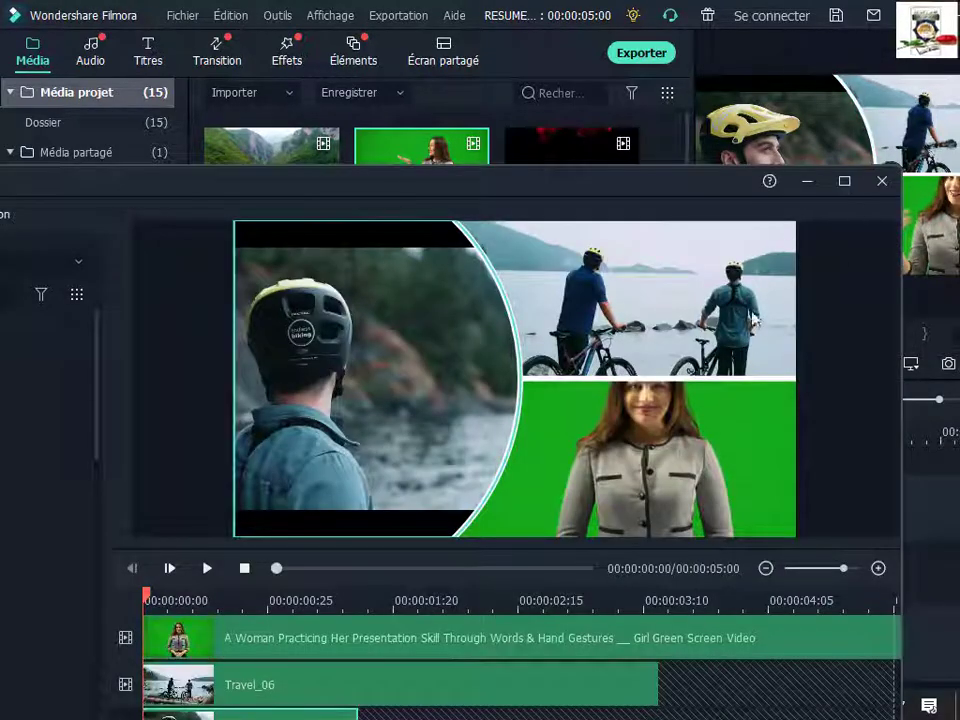
left_click(206, 570)
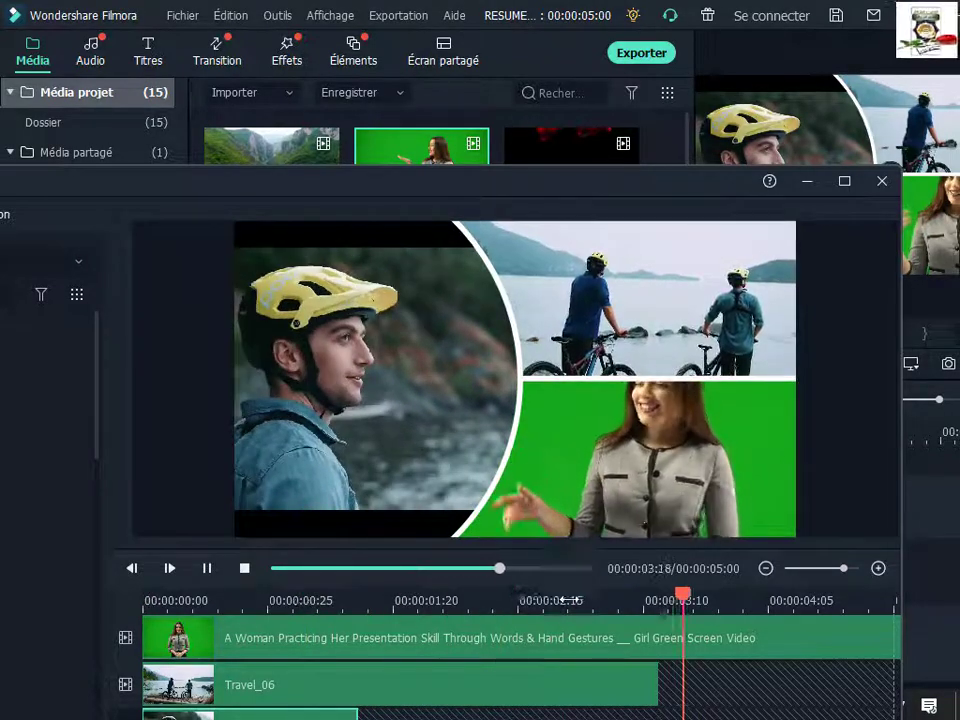
key("space")
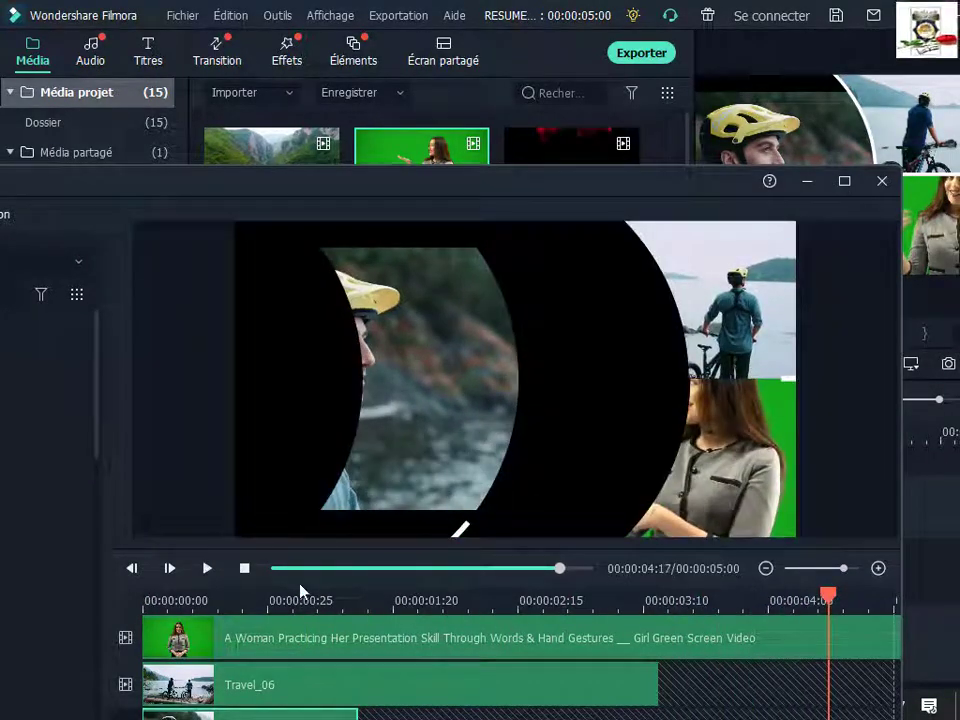
left_click_drag(300, 590, 240, 593)
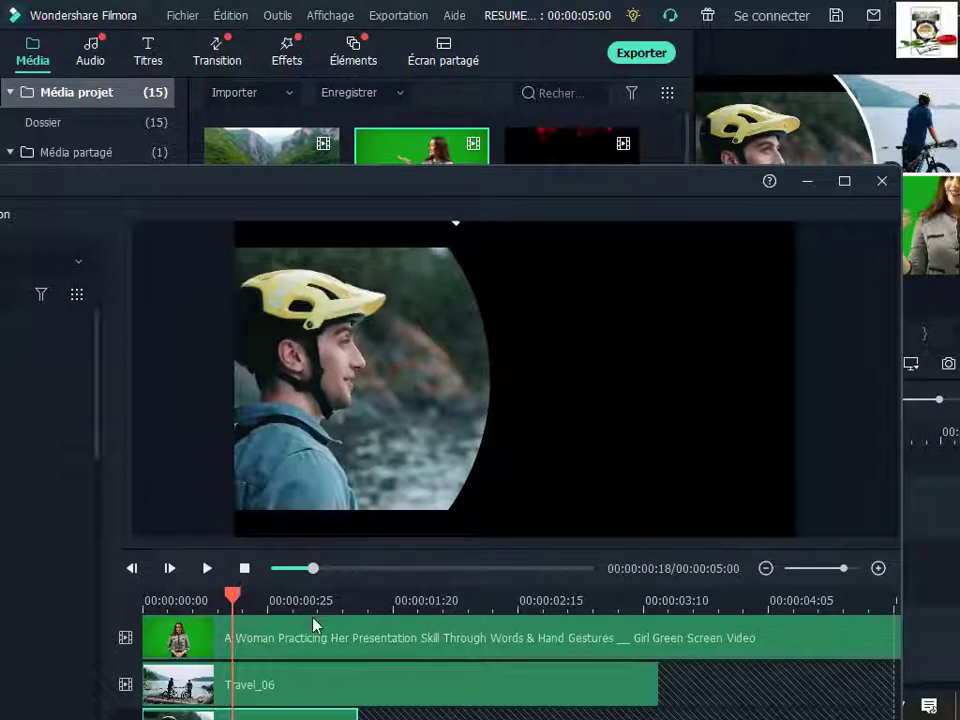
left_click(283, 703)
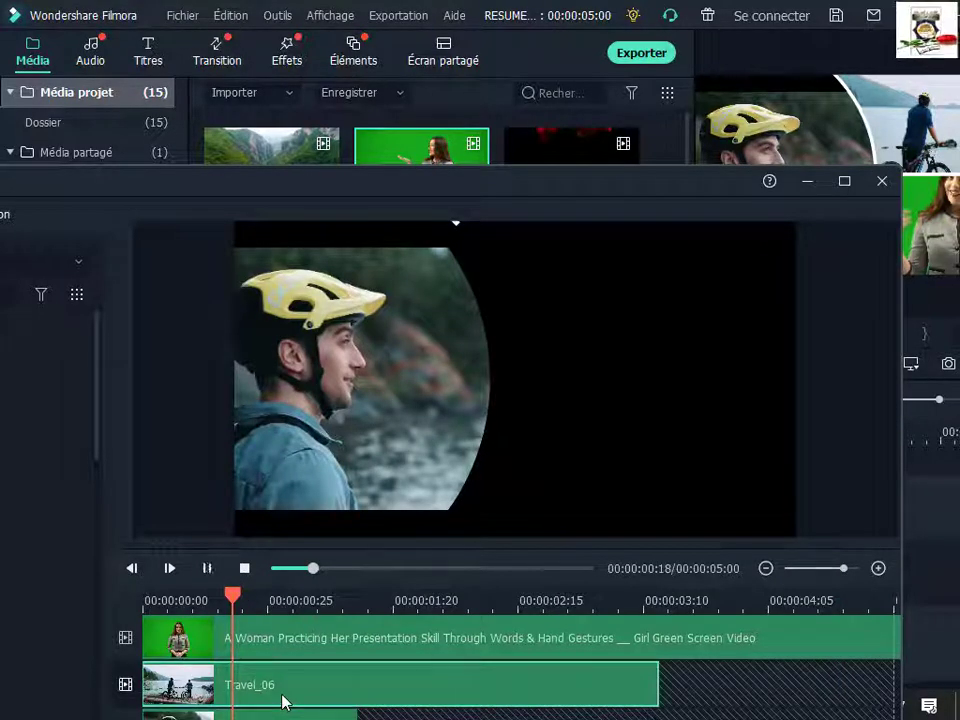
key("space")
Scale down the clips in areas 2 and 3 of the split screen and apply the advanced edits.
left_click(697, 279)
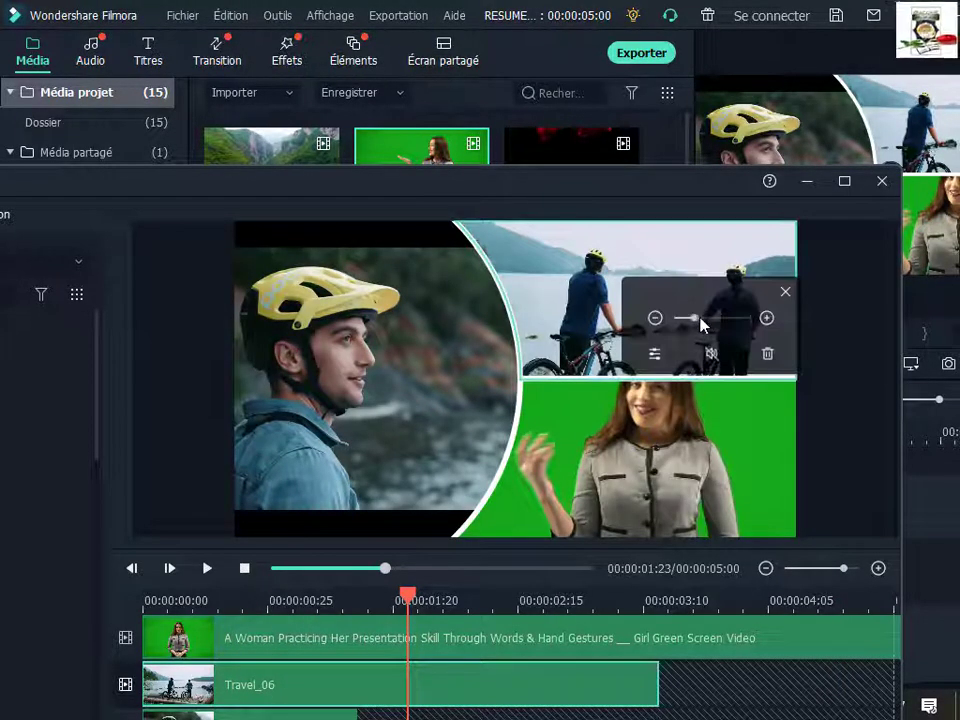
mouse_move(700, 323)
left_mouse_down()
mouse_move(690, 324)
mouse_move(720, 326)
mouse_move(684, 324)
left_mouse_up()
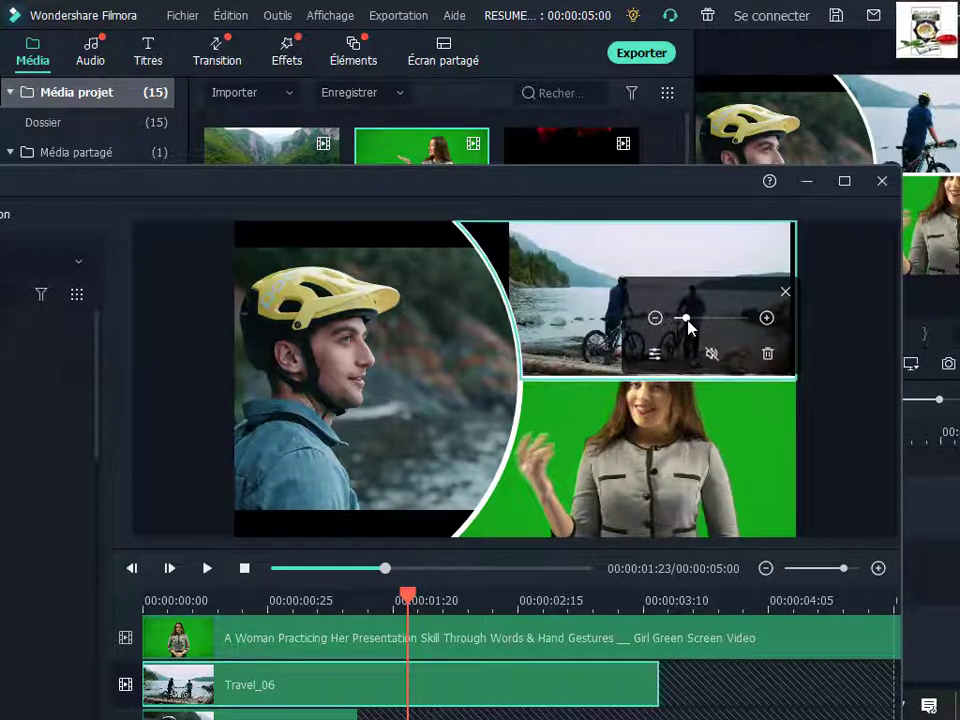
left_click(668, 407)
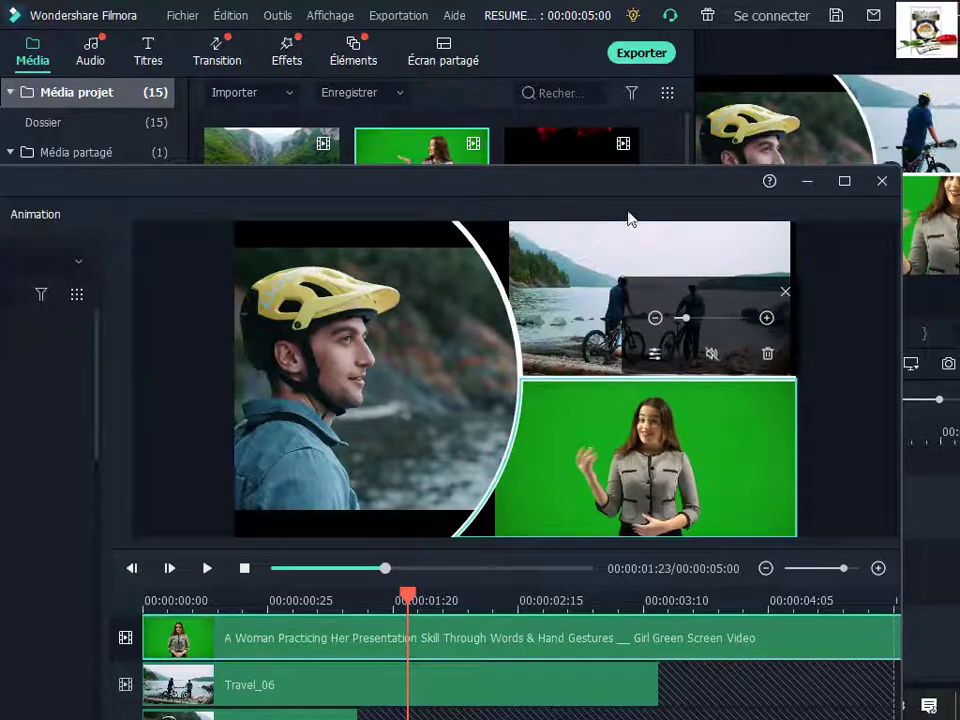
left_click_drag(630, 182, 553, 17)
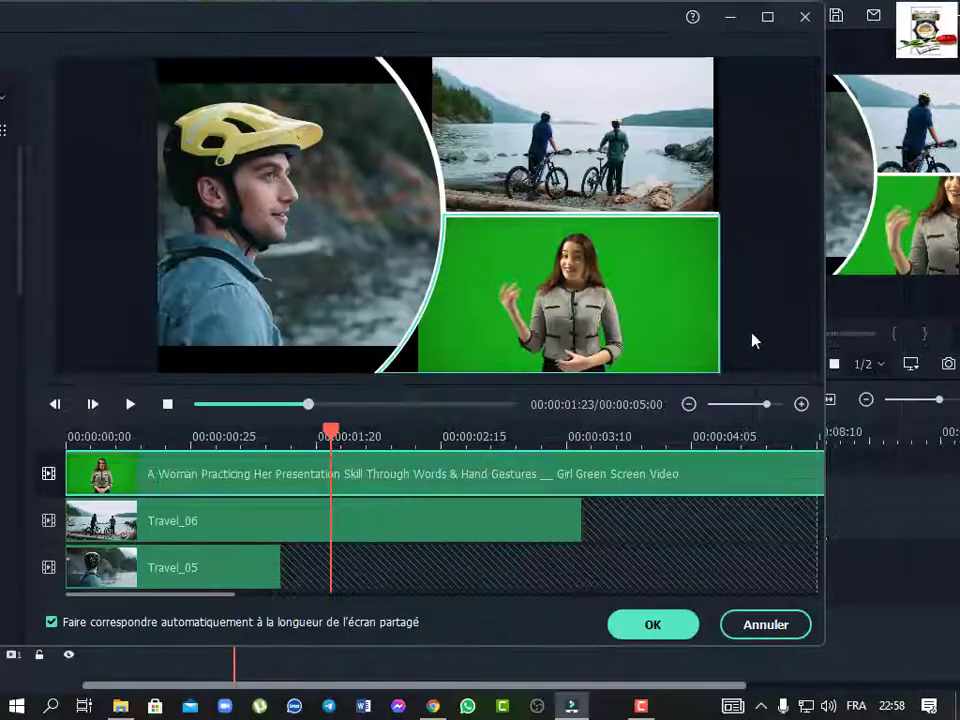
left_click(669, 638)
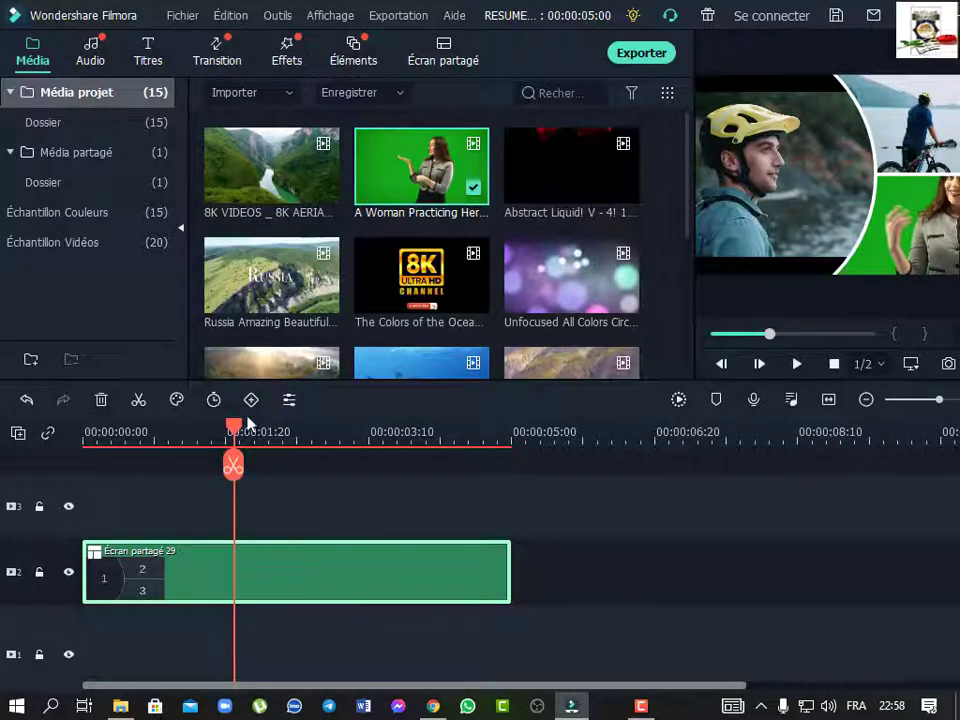
Play the finished Écran partagé 29 split screen on the timeline and close its settings.
left_click(242, 501)
key("space")
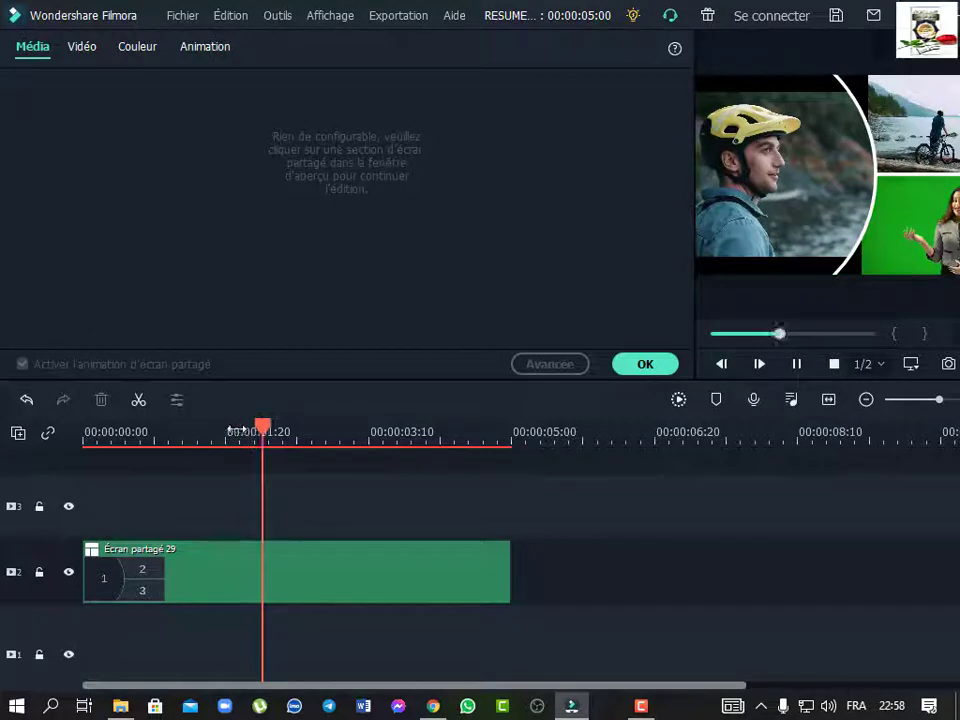
left_click(644, 364)
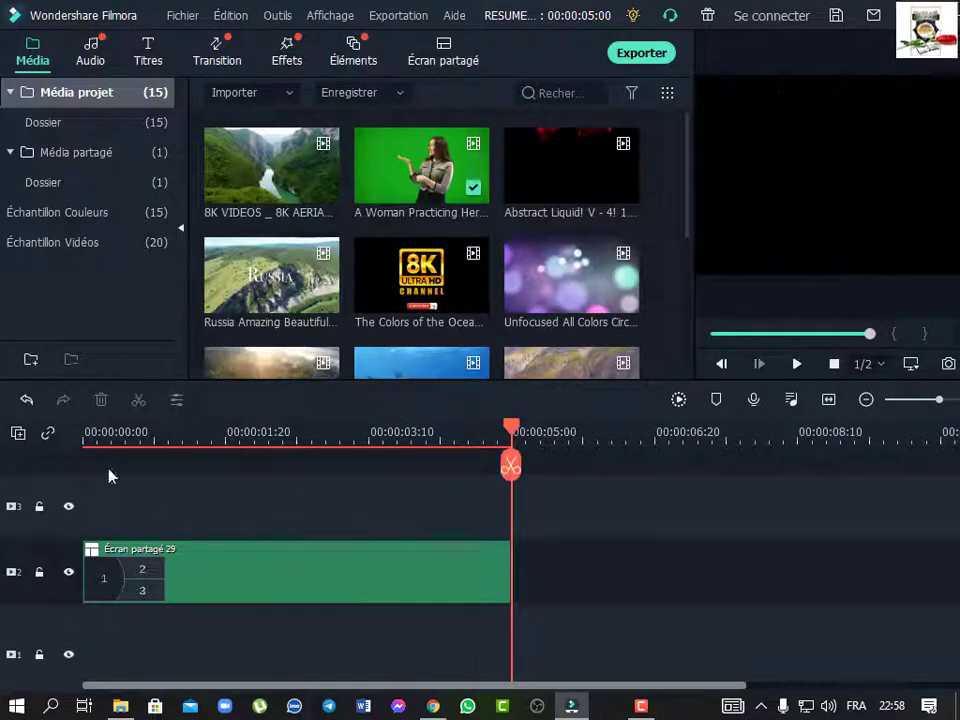
left_click(95, 440)
key("space")
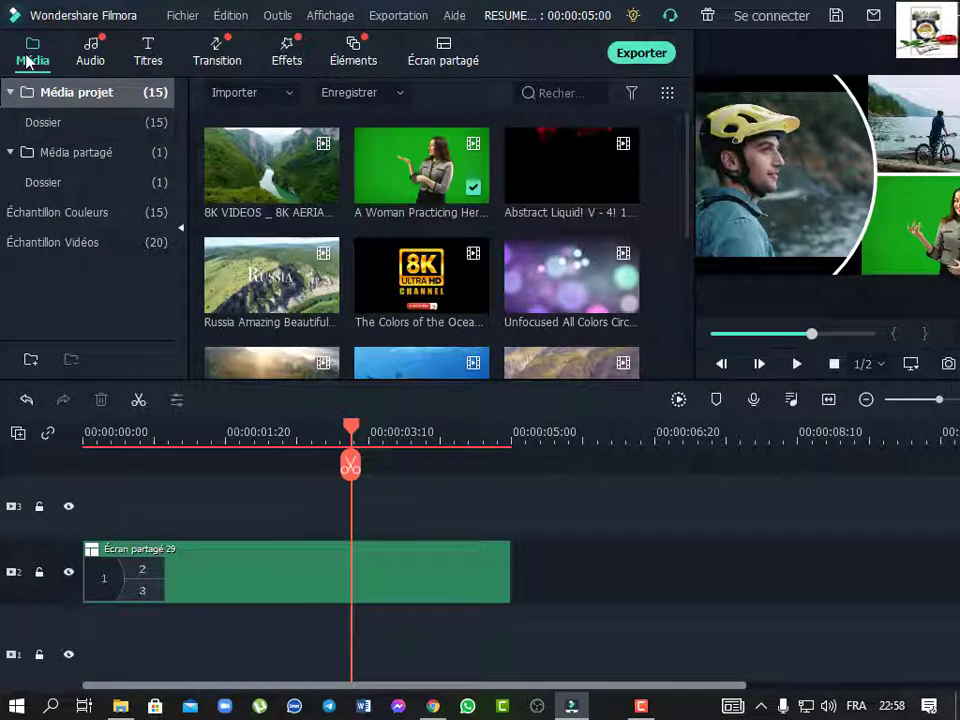
Delete the Écran partagé 29 clip and add the title New Opener 27 at the start of track 1.
left_click(92, 50)
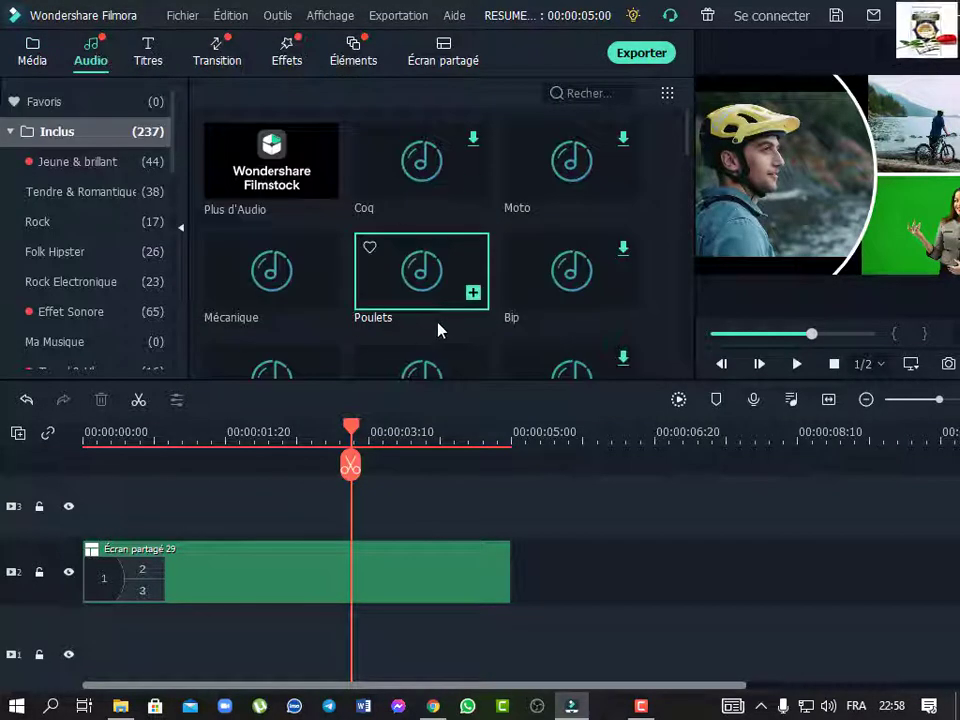
left_click(148, 62)
scroll(455, 265, "down", 10)
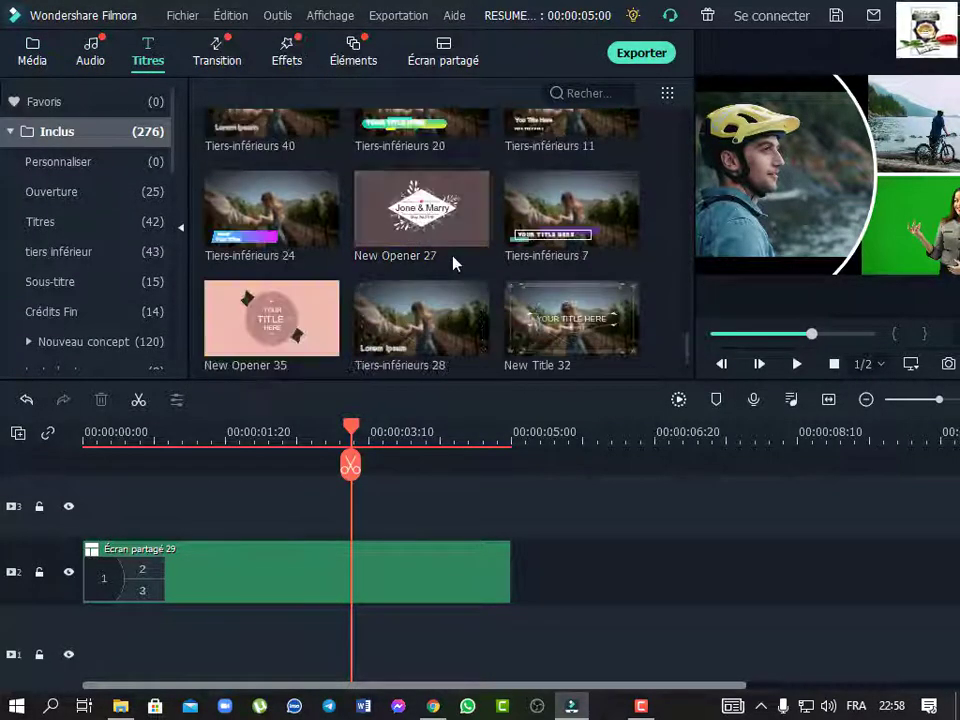
scroll(450, 306, "up", 6)
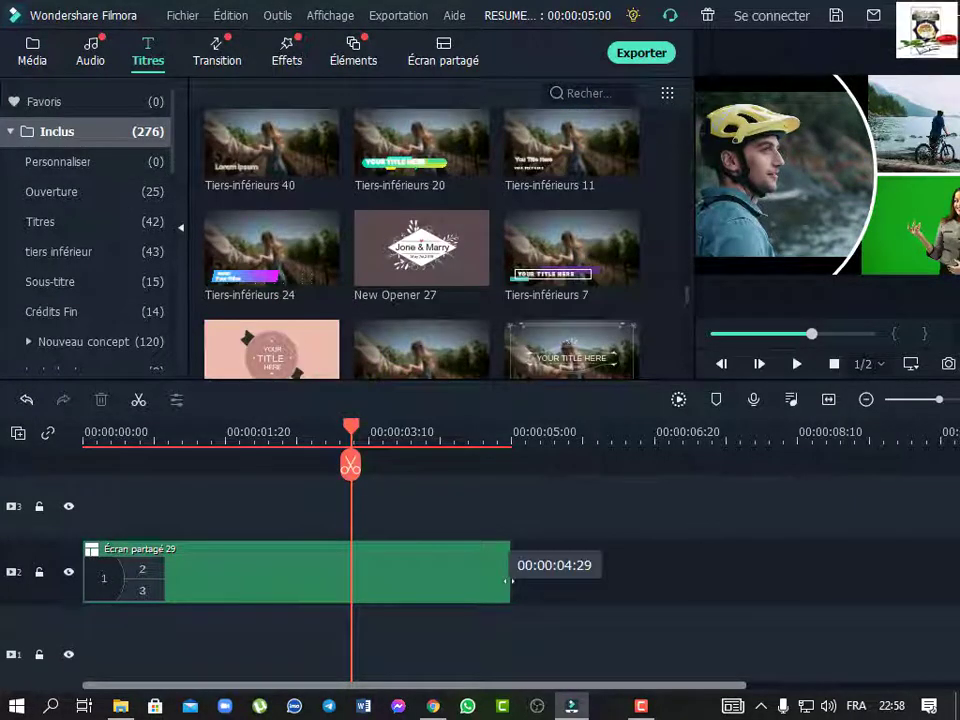
left_click(322, 598)
key("Delete")
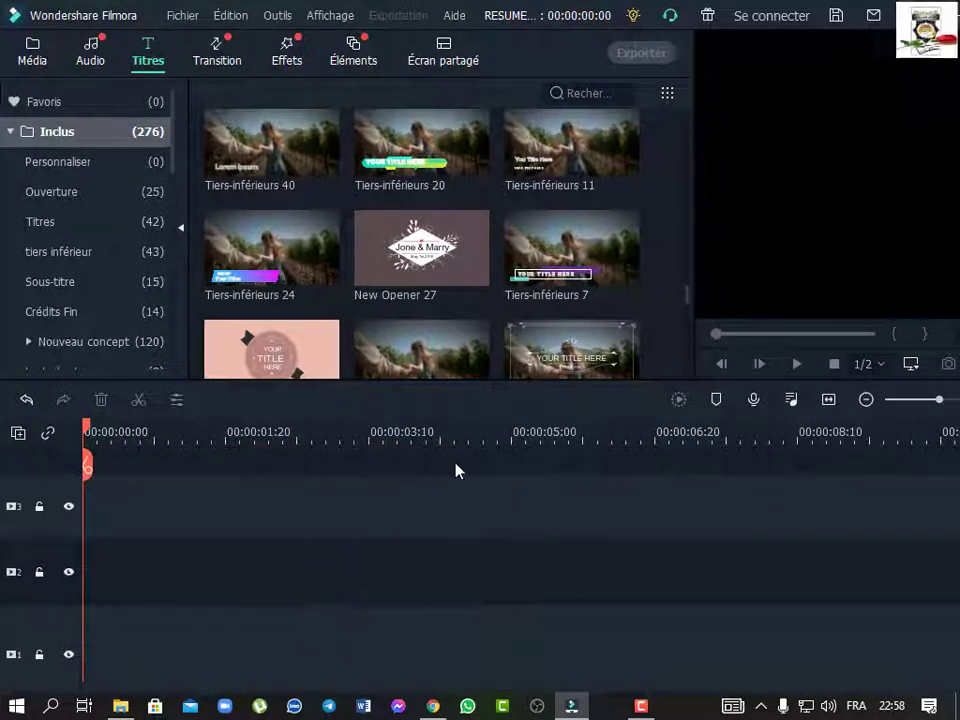
mouse_move(406, 268)
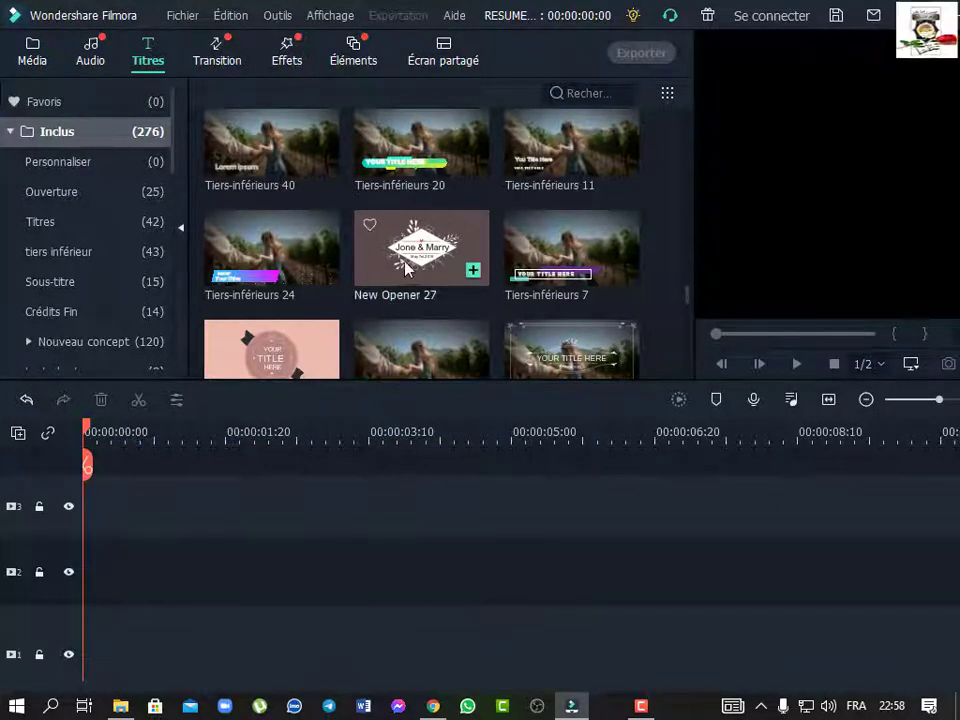
left_click(473, 271)
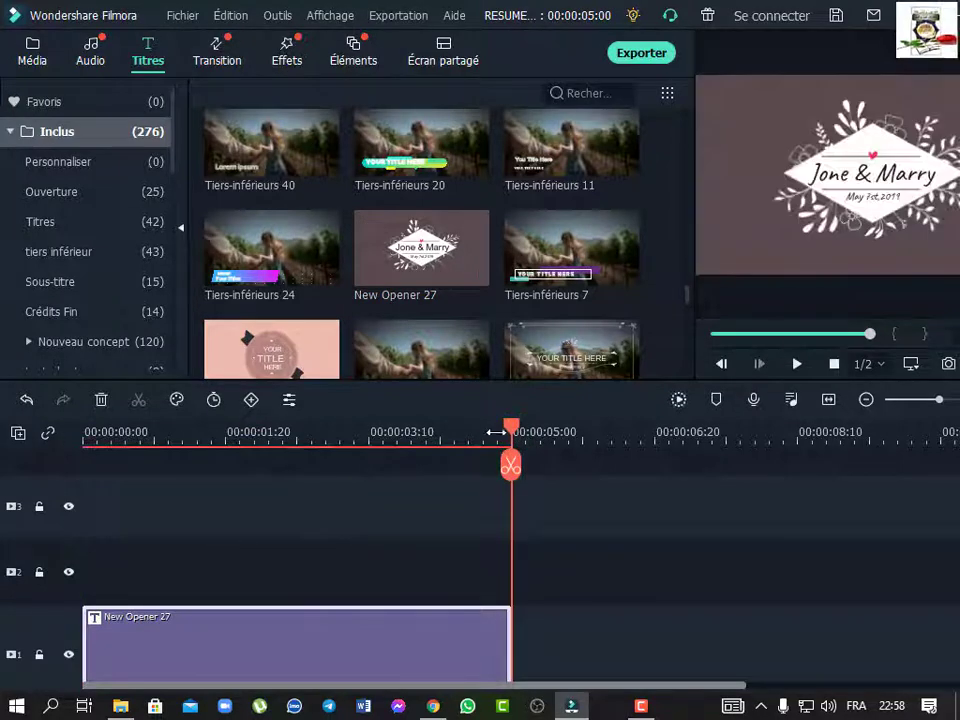
Play the New Opener 27 title from the beginning and preview it in full screen.
left_click_drag(512, 430, 81, 594)
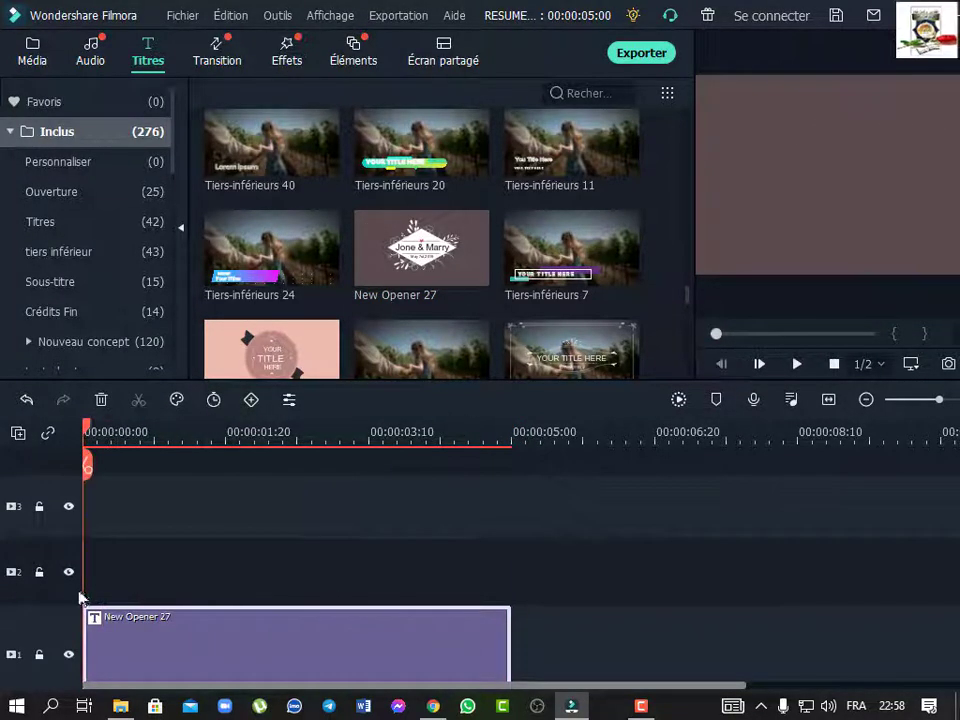
key("space")
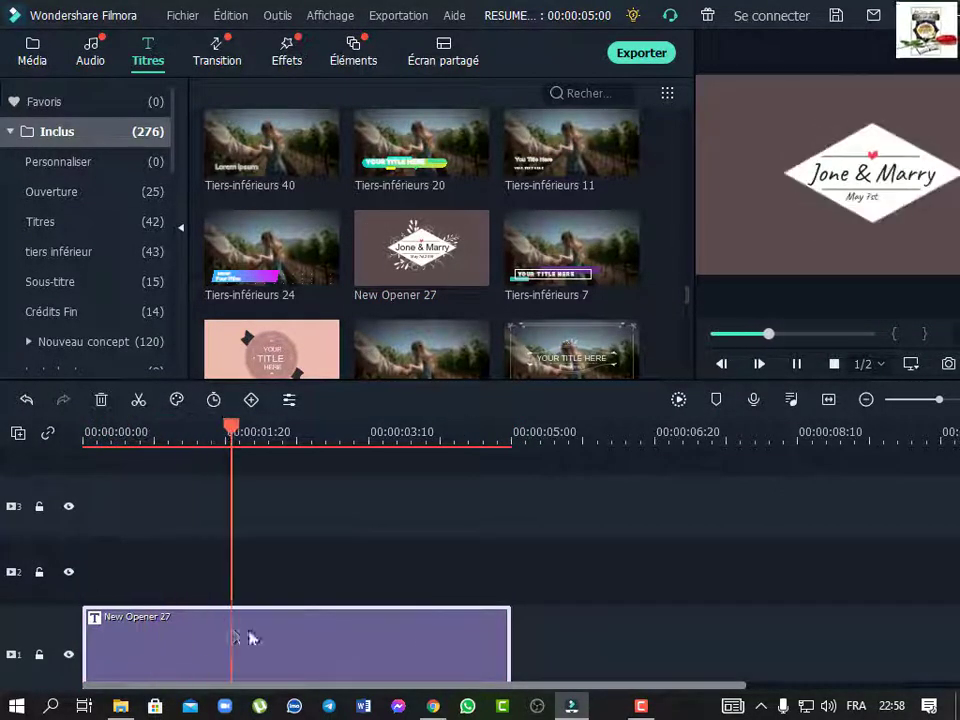
double_click(250, 637)
left_click_drag(932, 12, 769, 45)
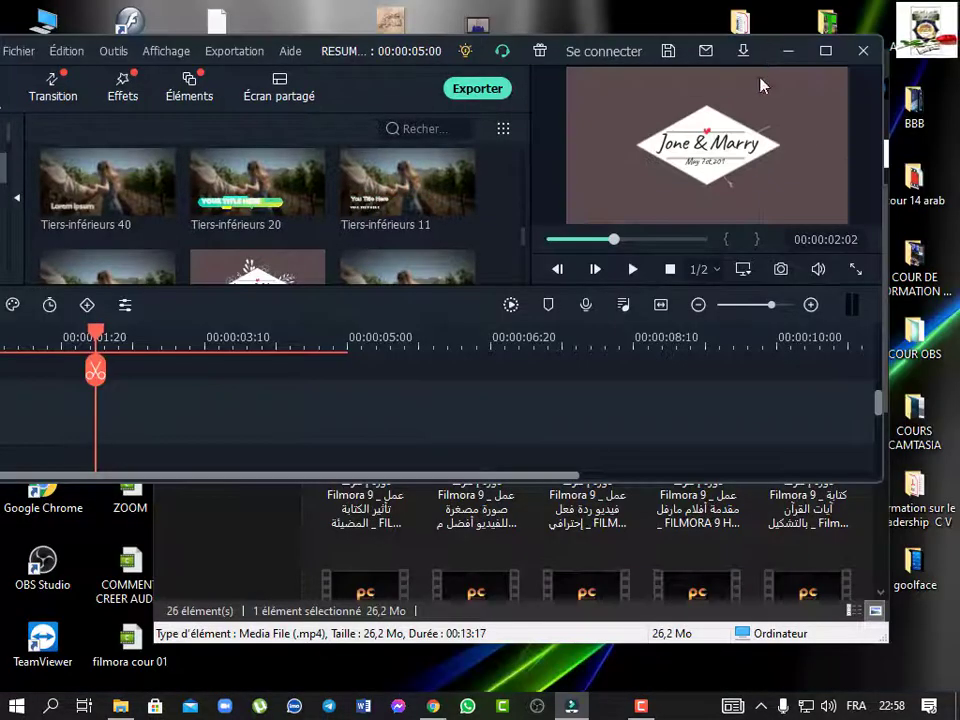
left_click(856, 270)
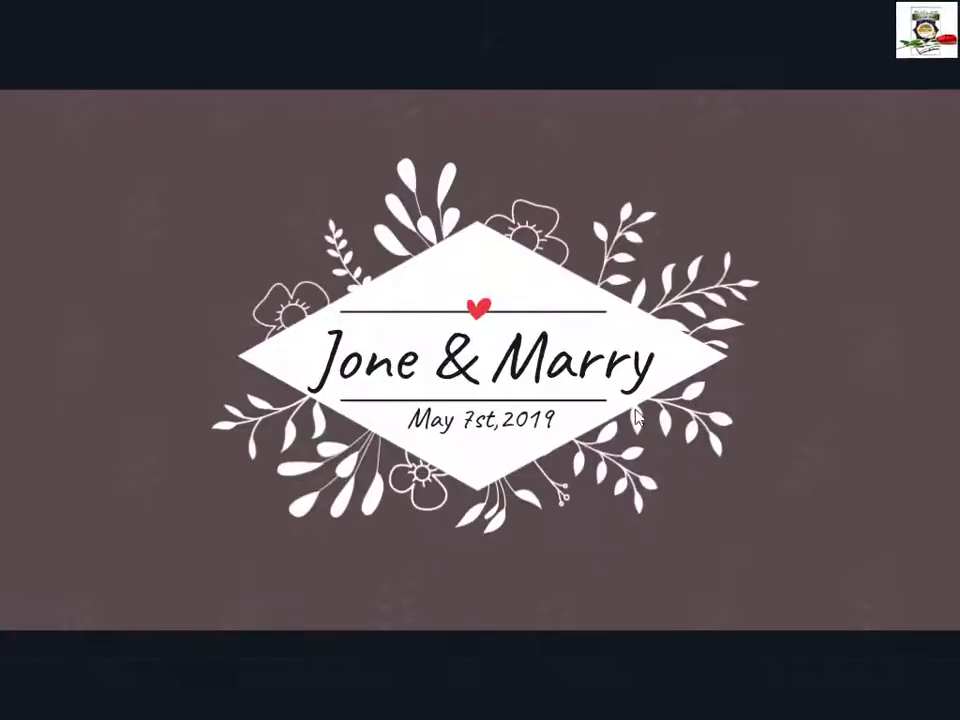
left_click(934, 703)
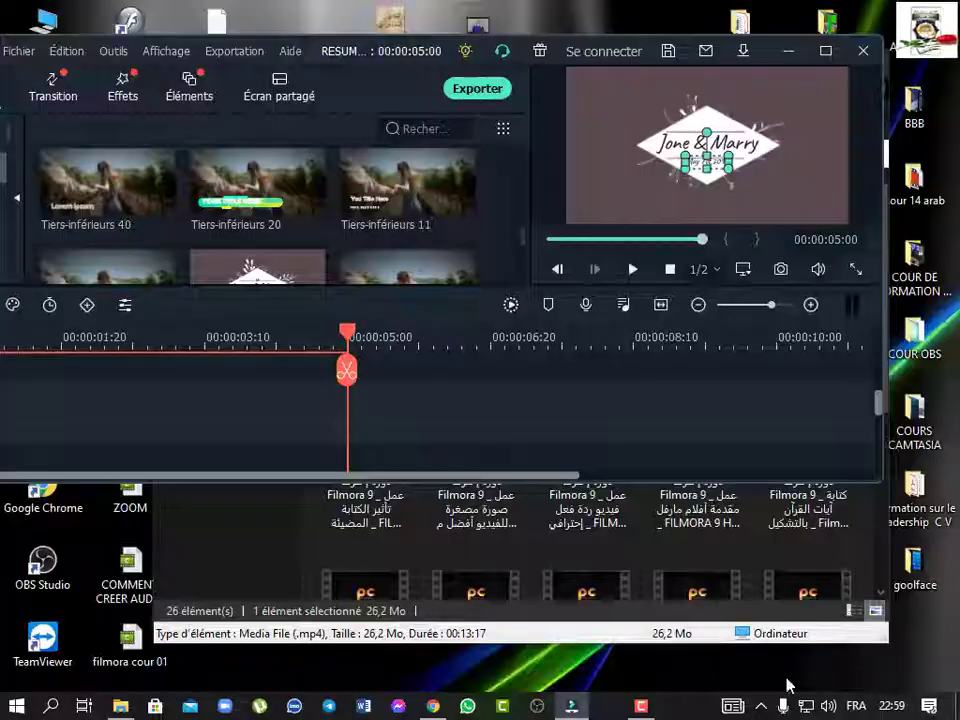
left_click(827, 53)
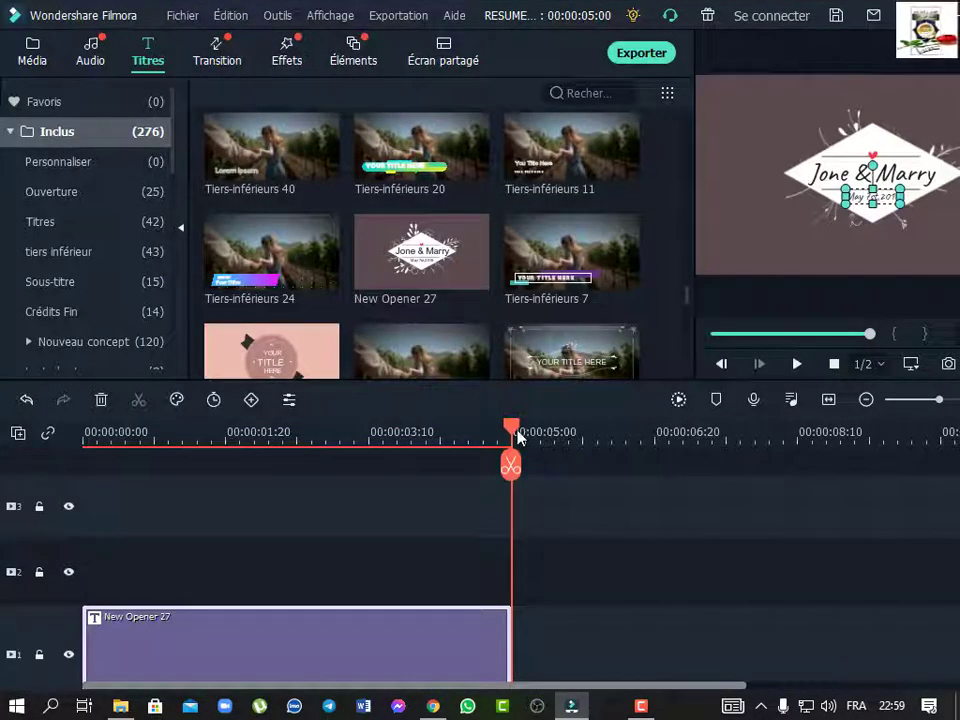
Open the New Opener 27 title for editing and replace its date line with FORMATION.
left_click_drag(515, 431, 1, 566)
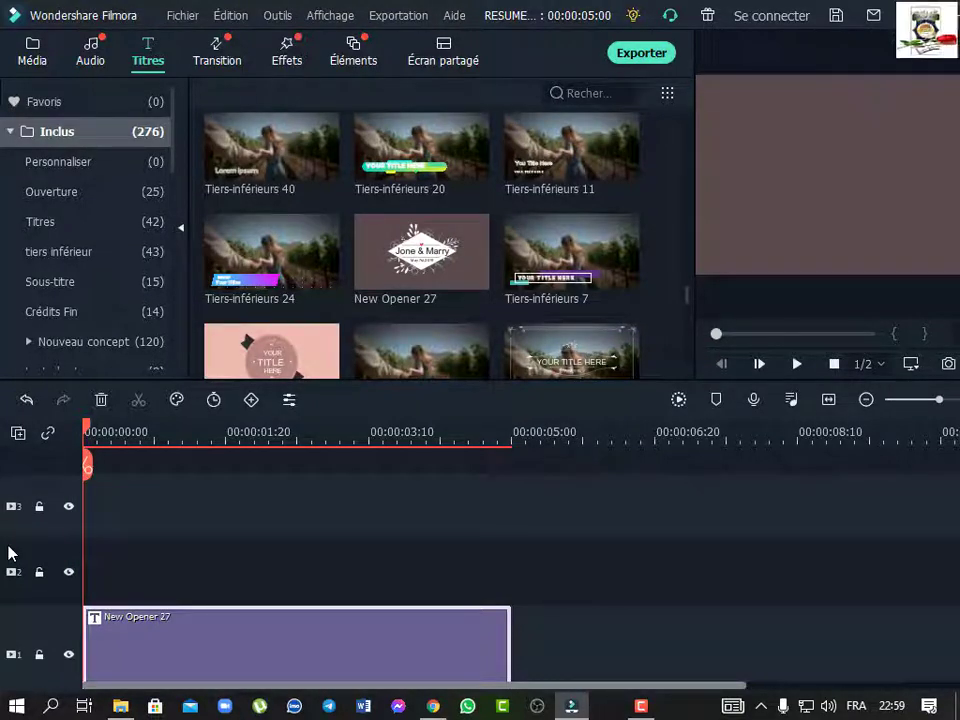
double_click(218, 645)
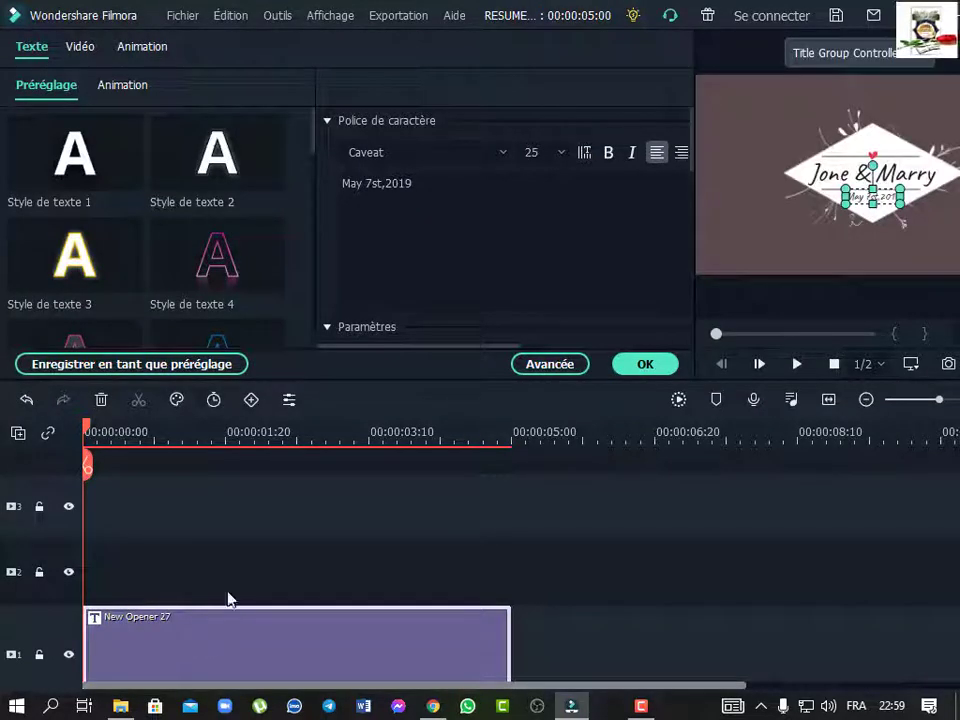
left_click_drag(414, 184, 326, 187)
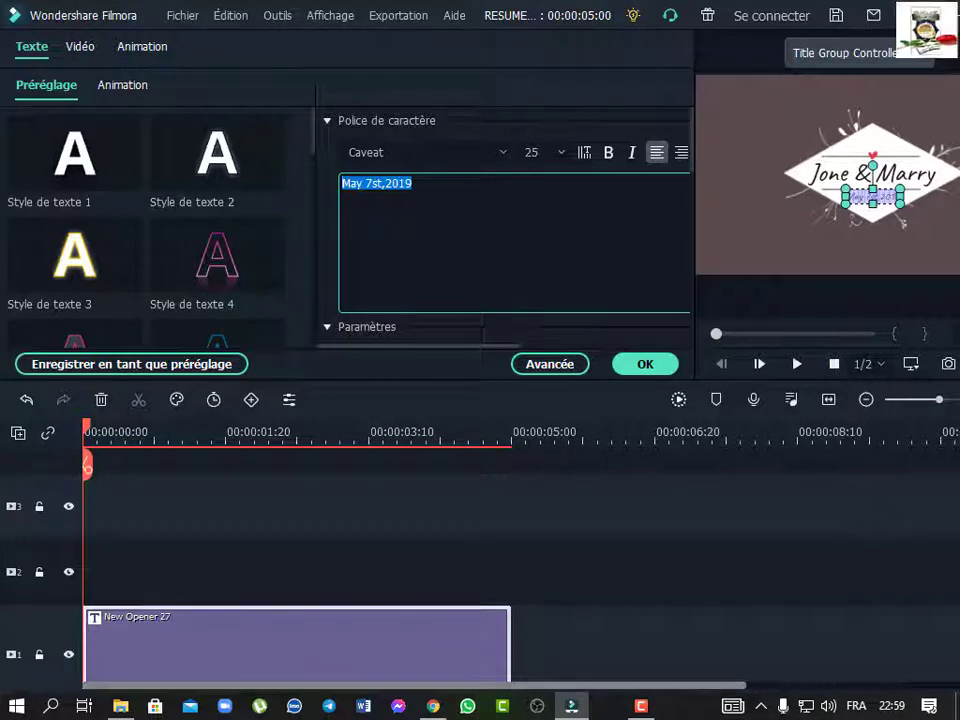
type("FORMATION")
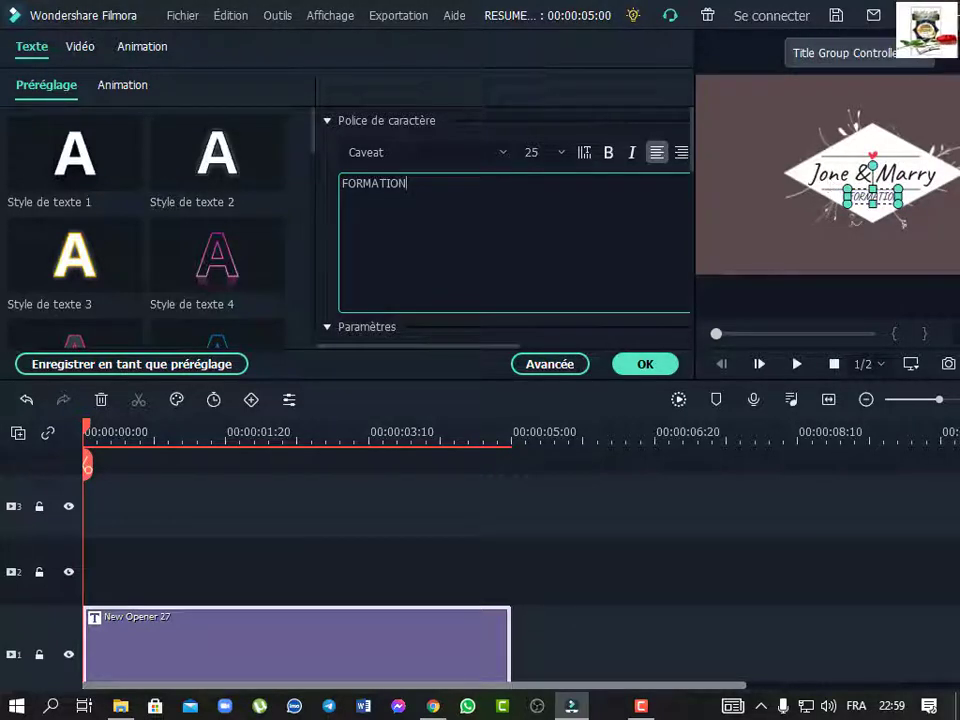
Switch to the main text layer of the New Opener 27 title and replace the couple's names with the presenter's full name.
scroll(525, 210, "down", 5)
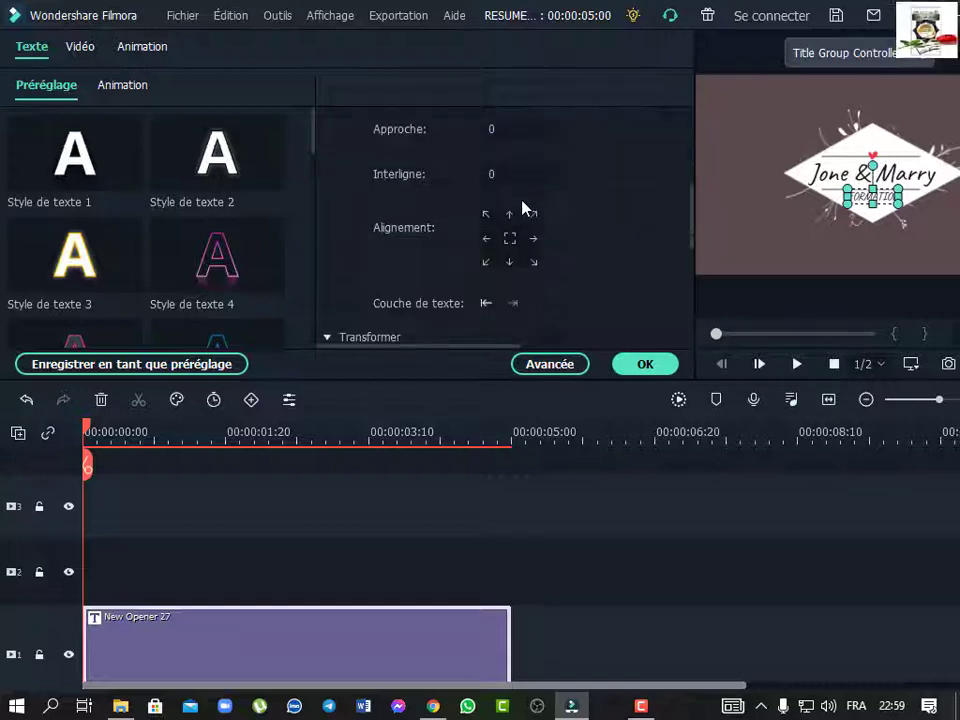
scroll(525, 207, "down", 1)
left_click(487, 248)
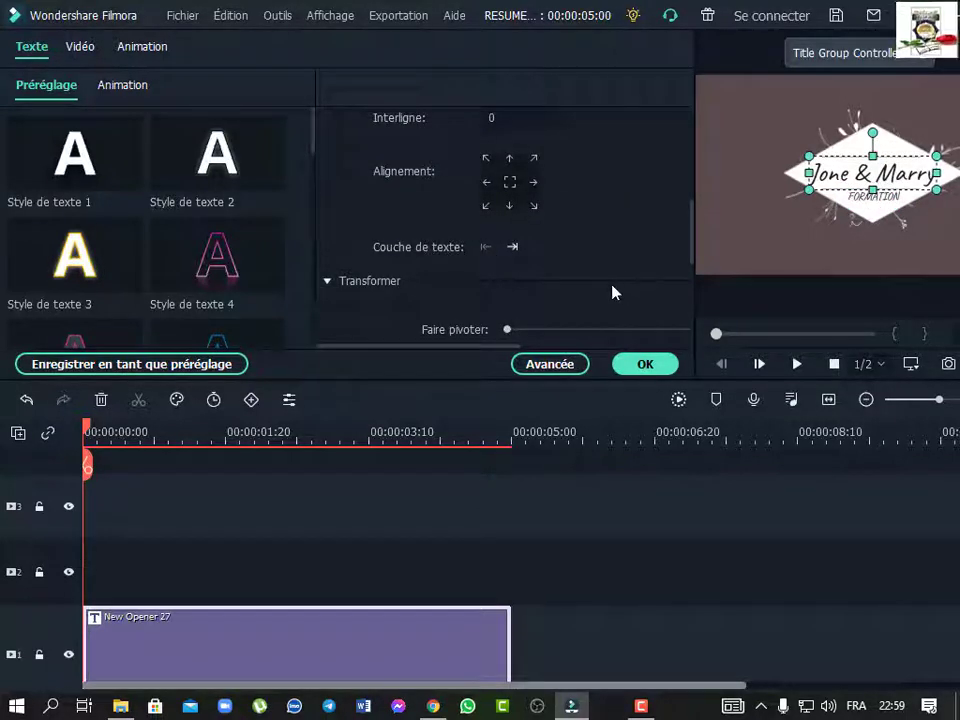
left_click(513, 248)
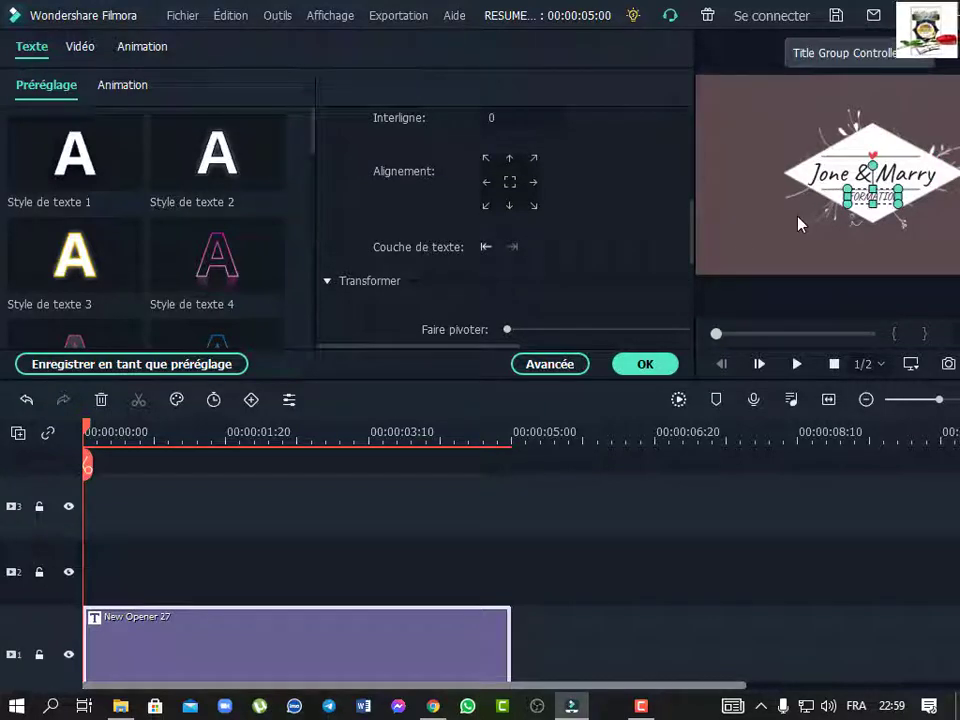
left_click(487, 249)
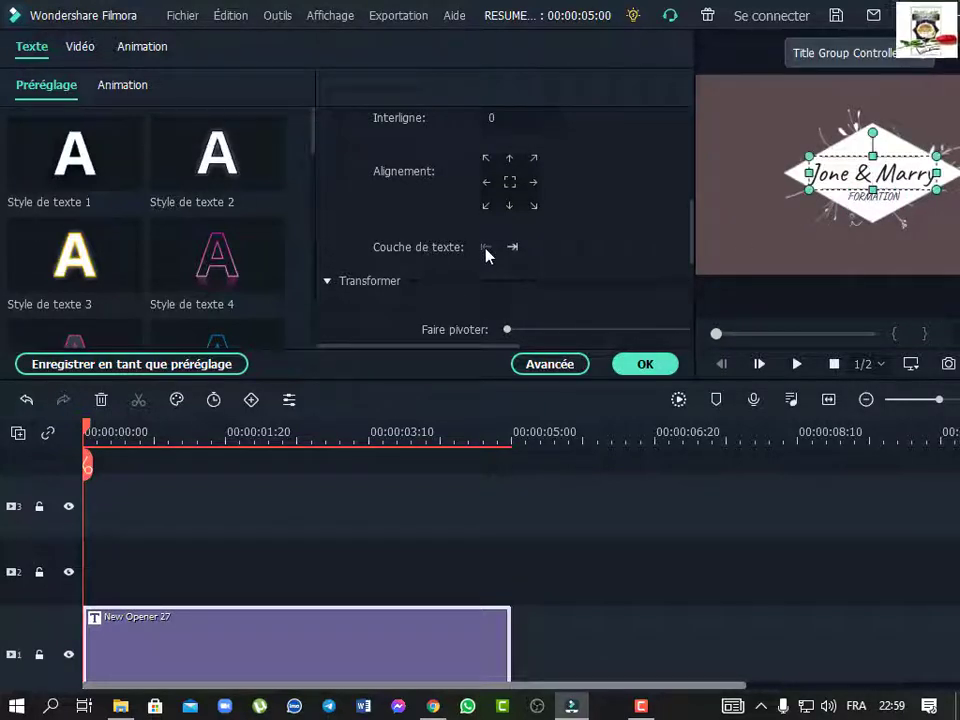
scroll(454, 167, "up", 5)
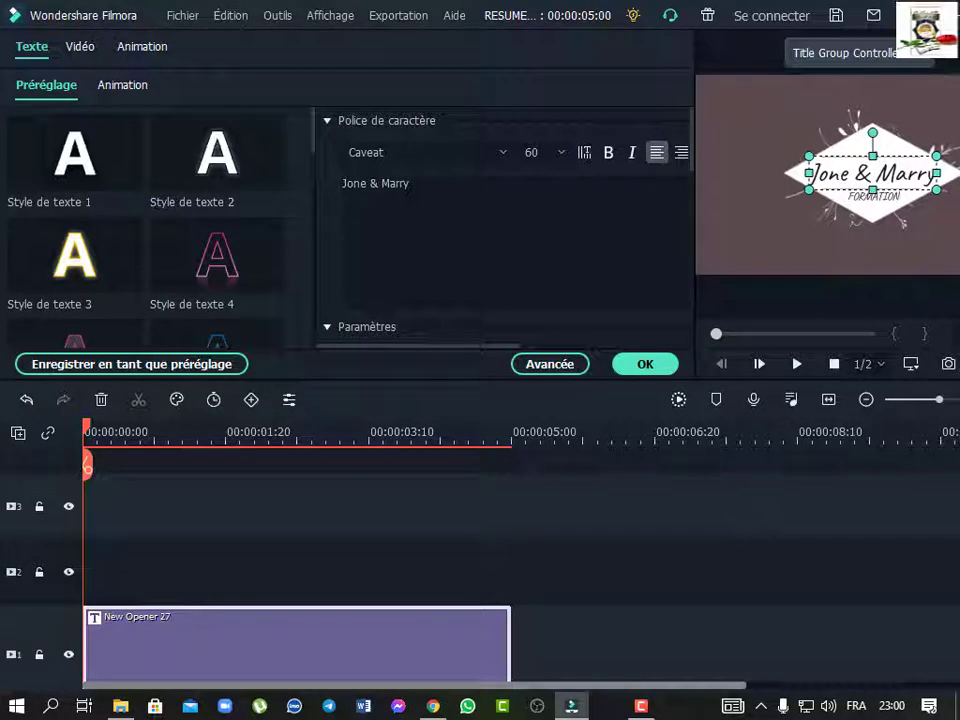
left_click_drag(410, 184, 291, 192)
key("BackSpace")
type("MAMADOU")
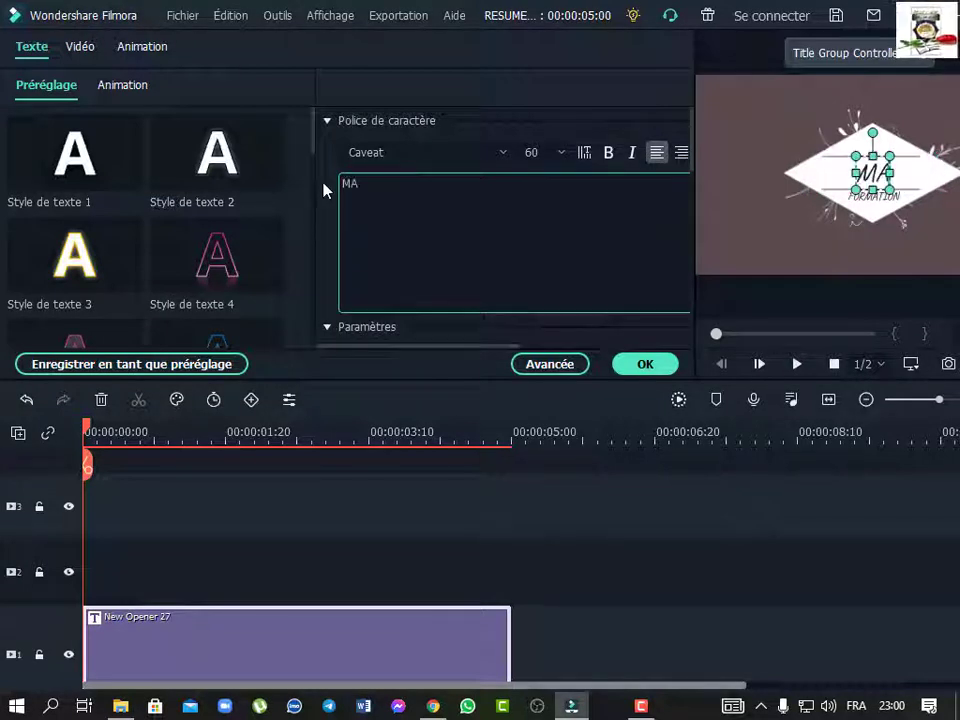
type(" MOUSS")
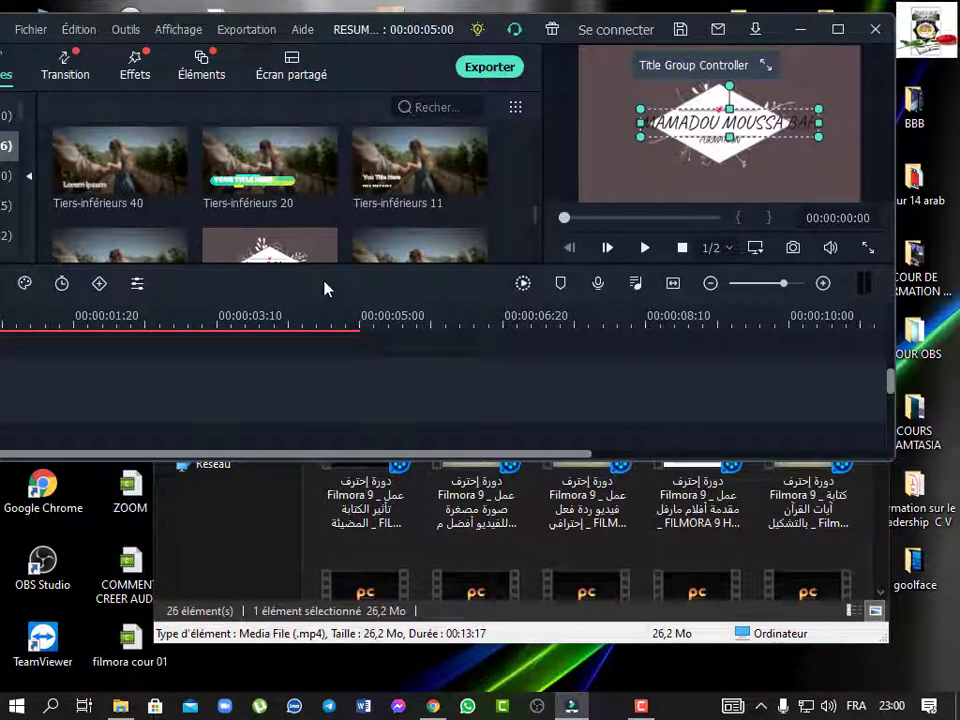
Play the edited New Opener 27 title twice in full-screen preview, then return to the maximised editor window.
left_click(868, 252)
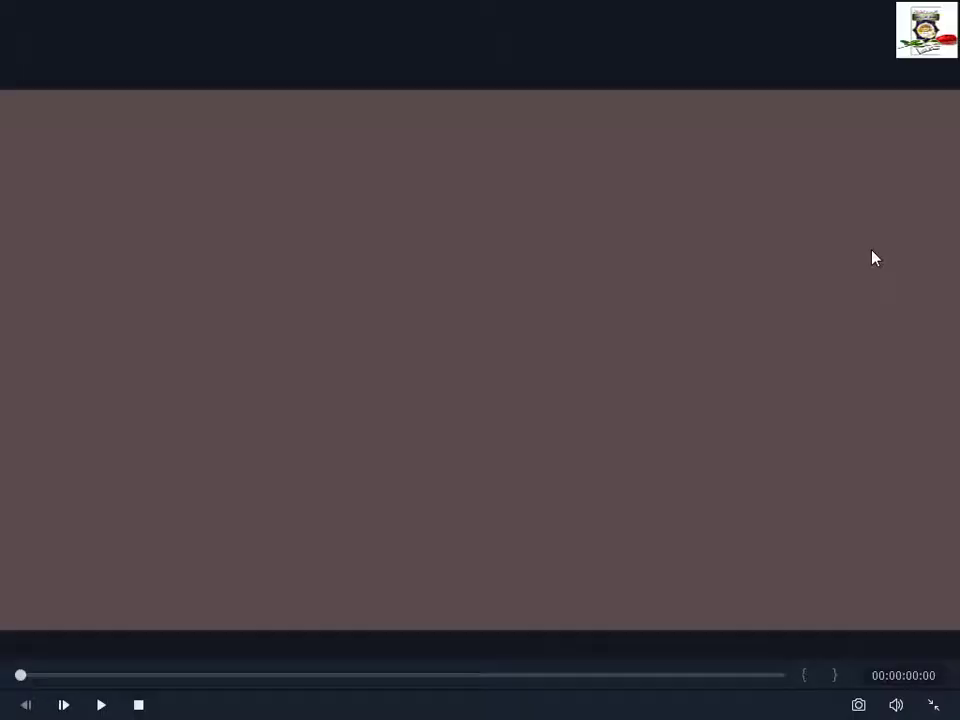
key("space")
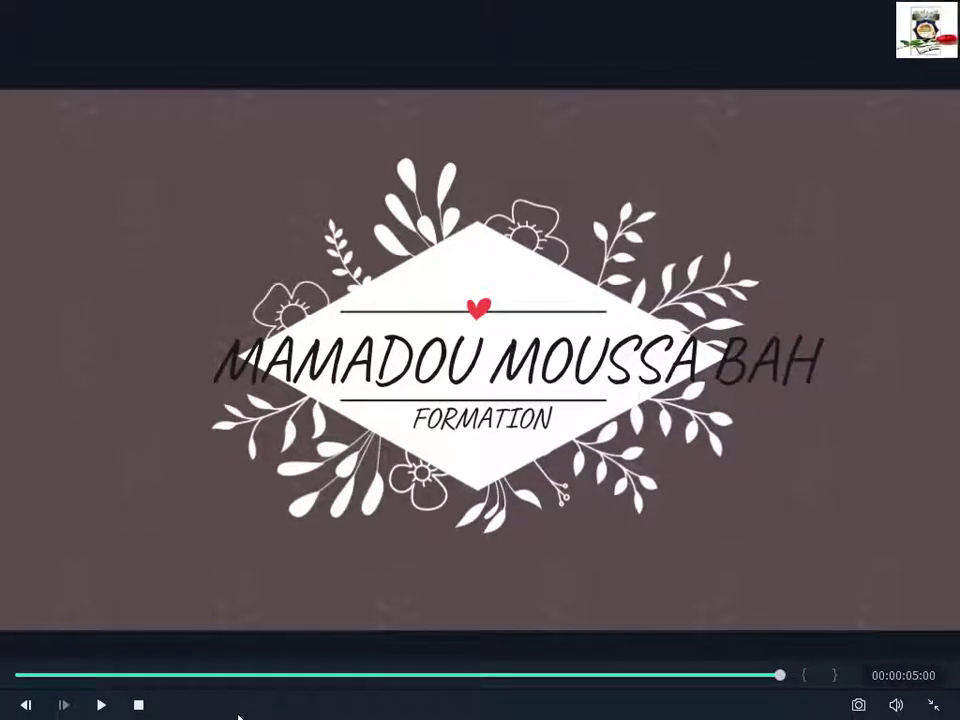
key("space")
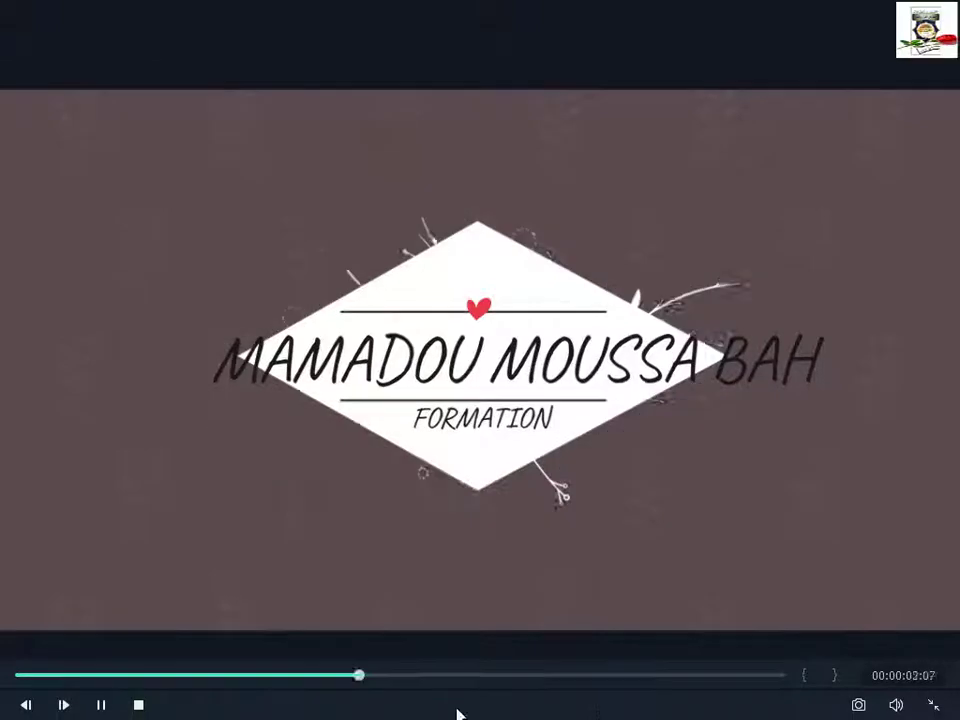
left_click(932, 705)
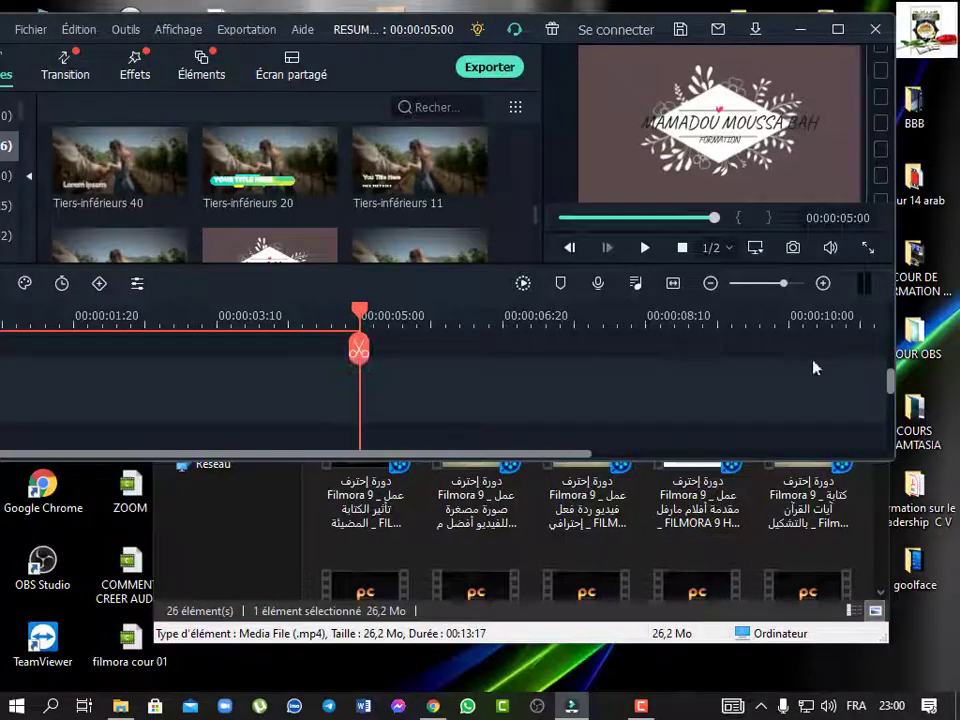
left_click(837, 29)
Delete all the clips from the project media library and confirm the removal.
left_click(33, 52)
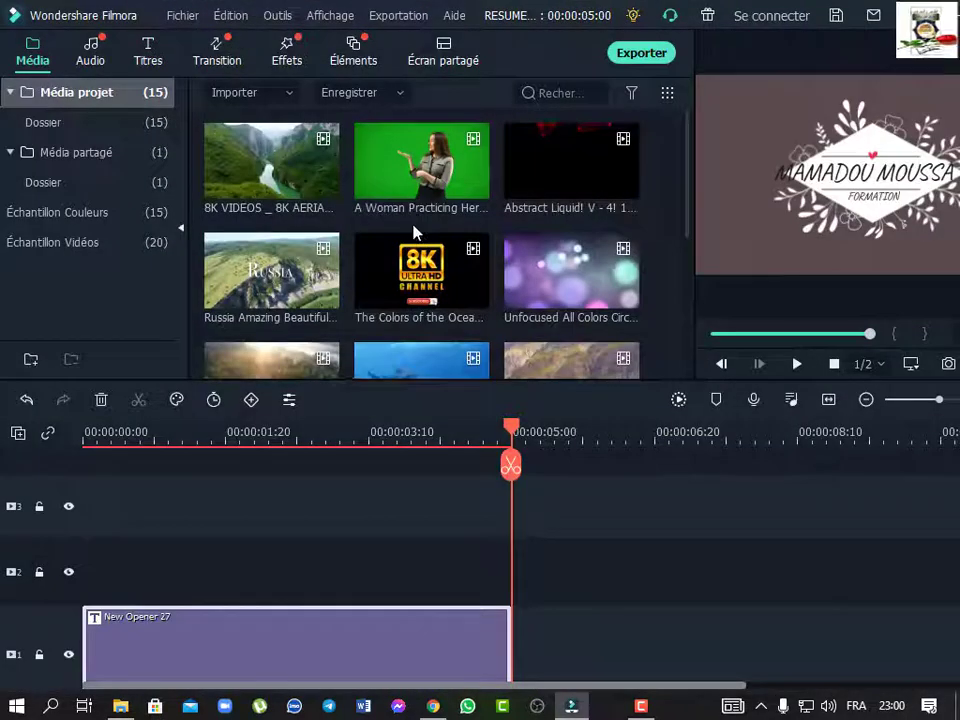
scroll(413, 229, "down", 3)
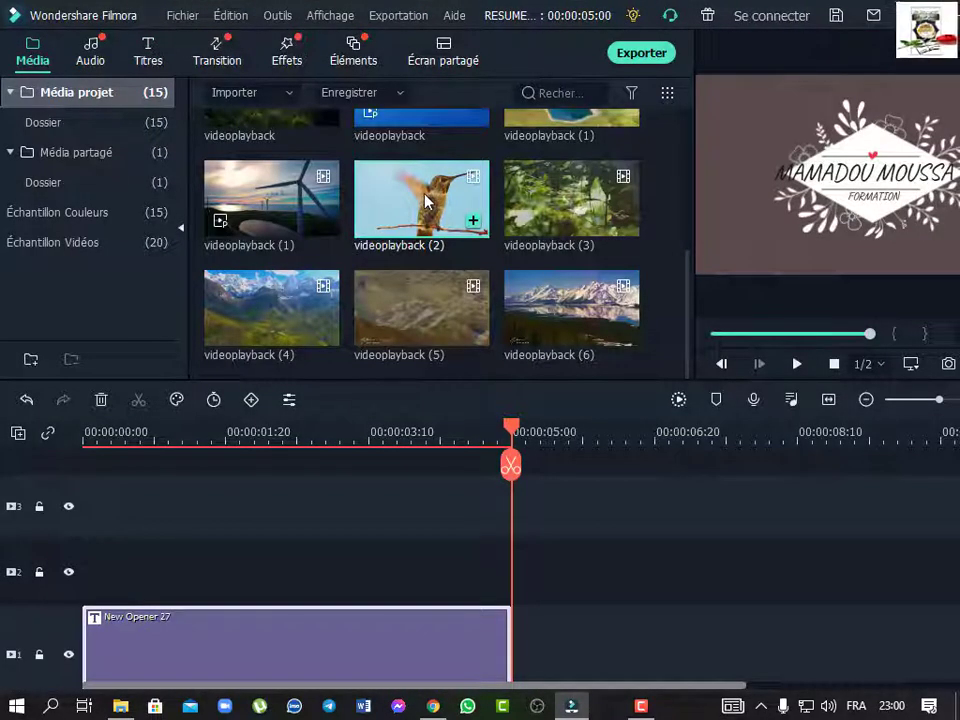
key("ctrl+a")
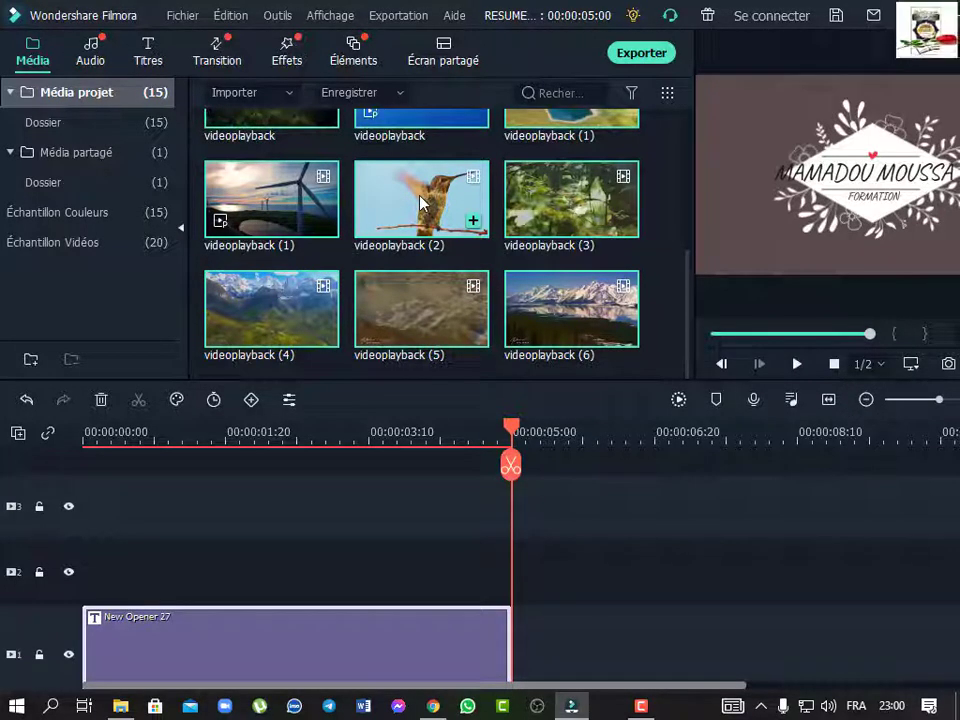
key("Delete")
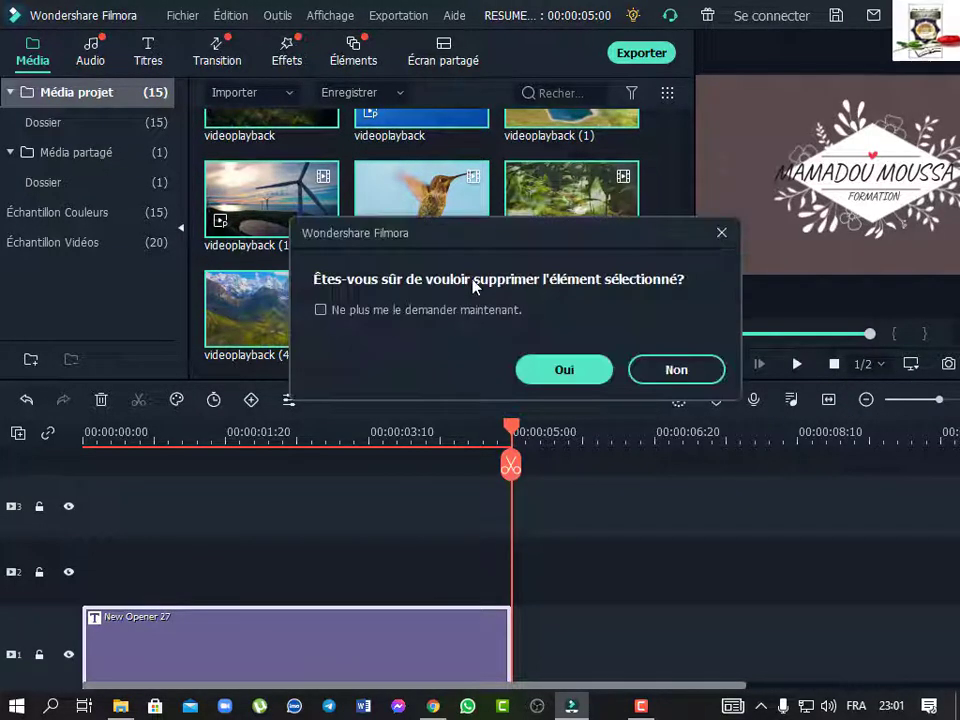
left_click(561, 372)
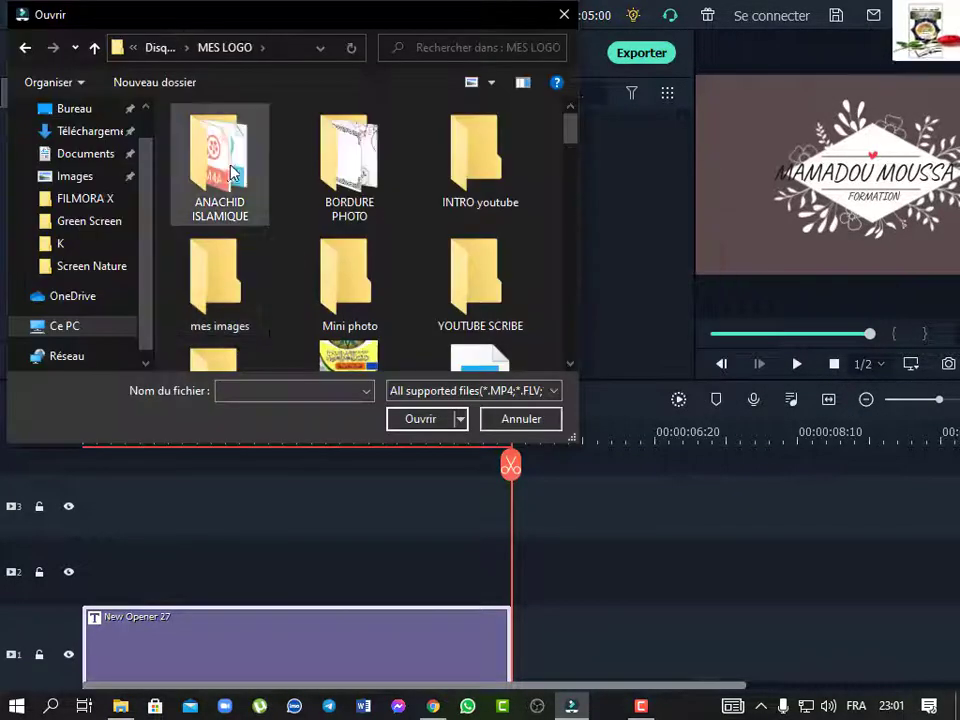
Import the audio file starting يا حامل القرآن from the ANACHID ISLAMIQUE folder and move the playhead to the start of the timeline.
double_click(228, 172)
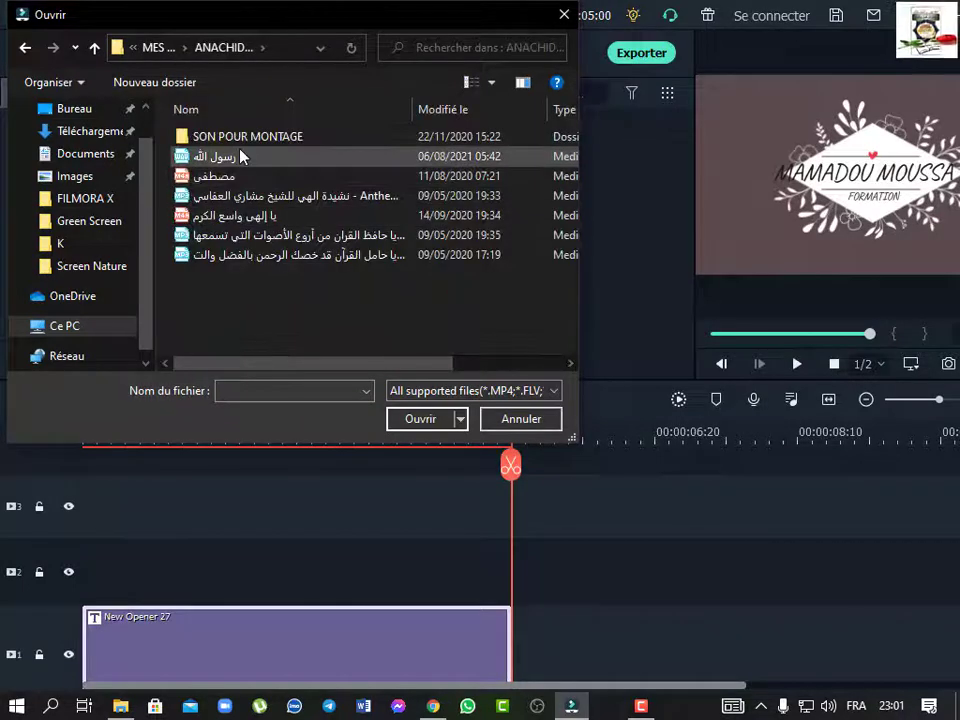
double_click(350, 257)
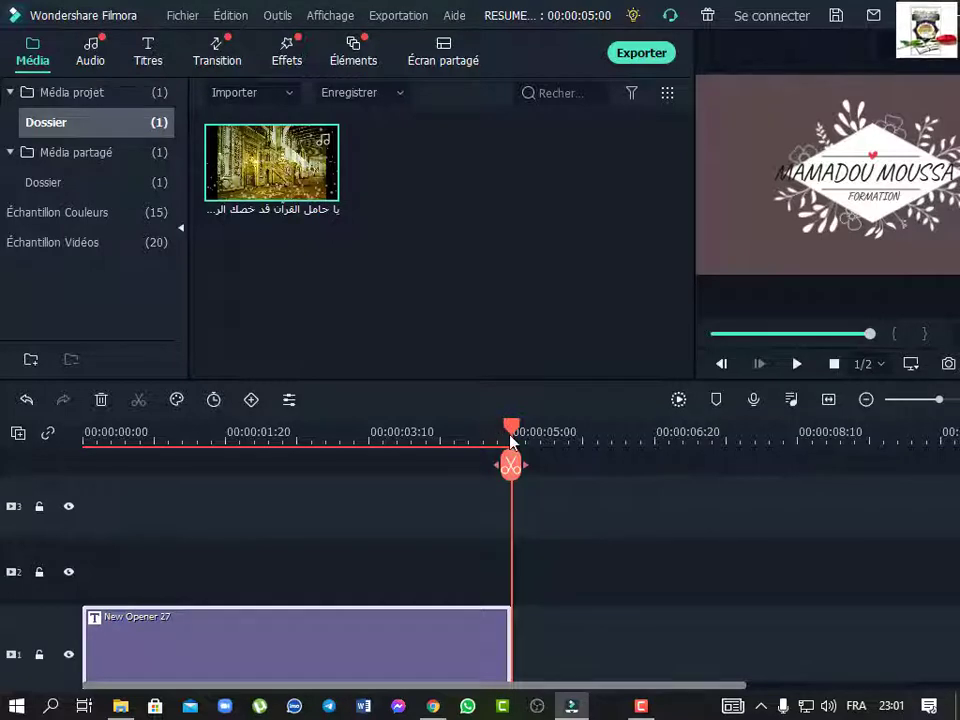
left_click_drag(510, 430, 2, 572)
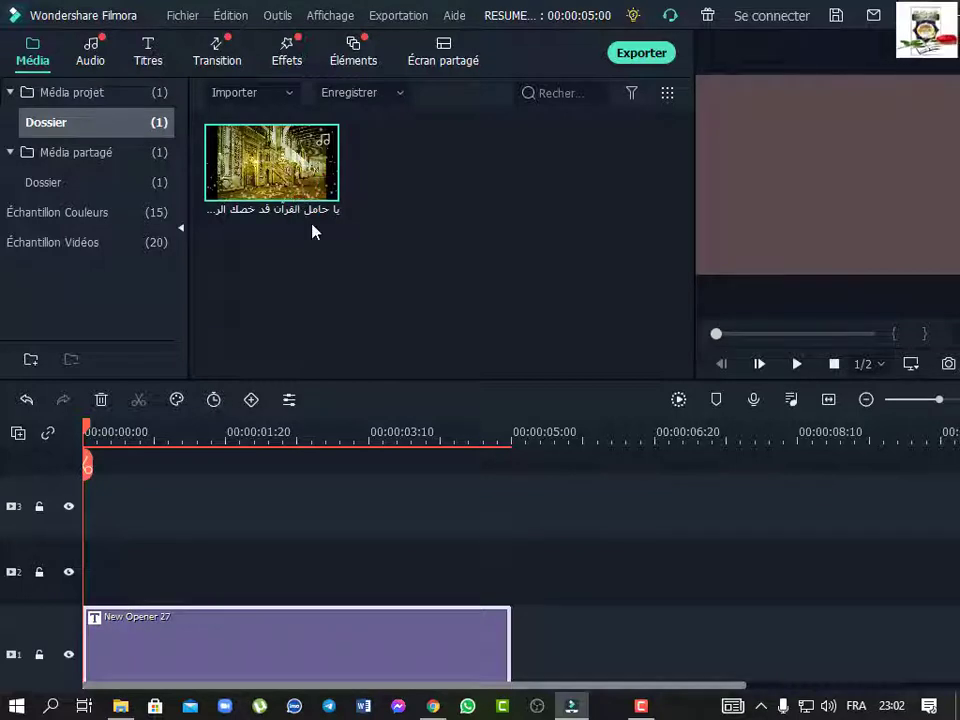
Add the imported audio clip from the project media folder to audio track 1 beneath the opener title.
mouse_move(317, 209)
left_click(325, 187)
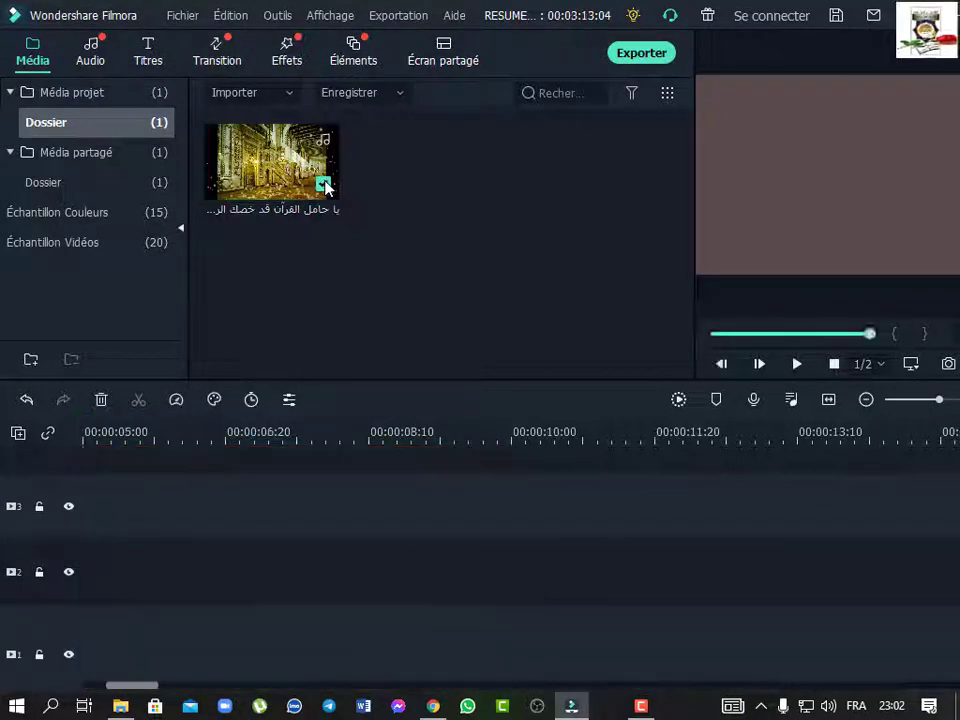
key("space")
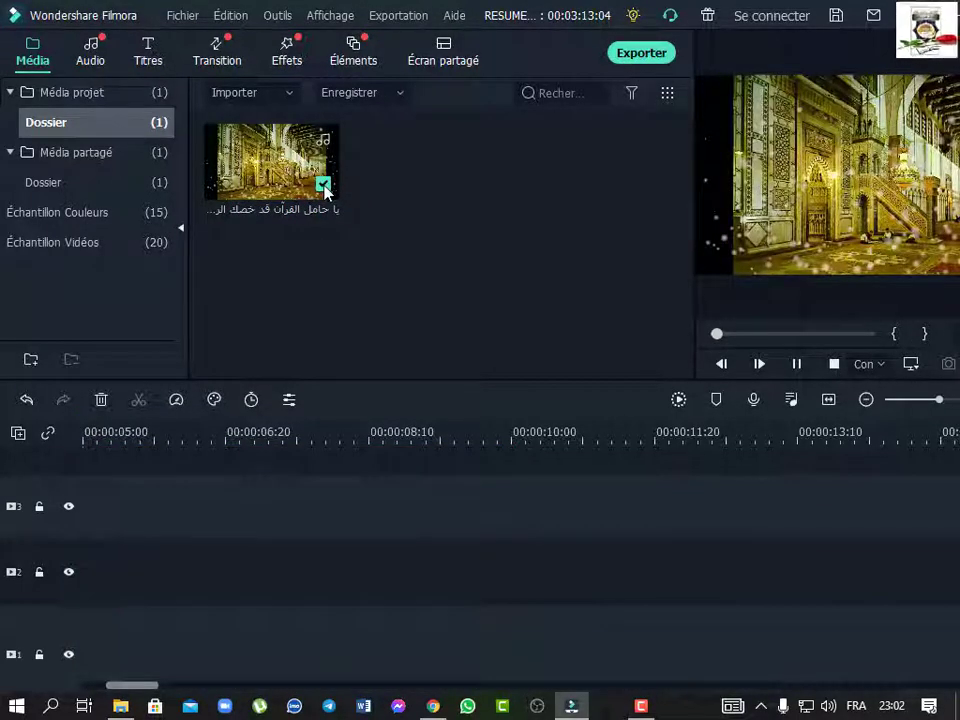
scroll(435, 572, "down", 2)
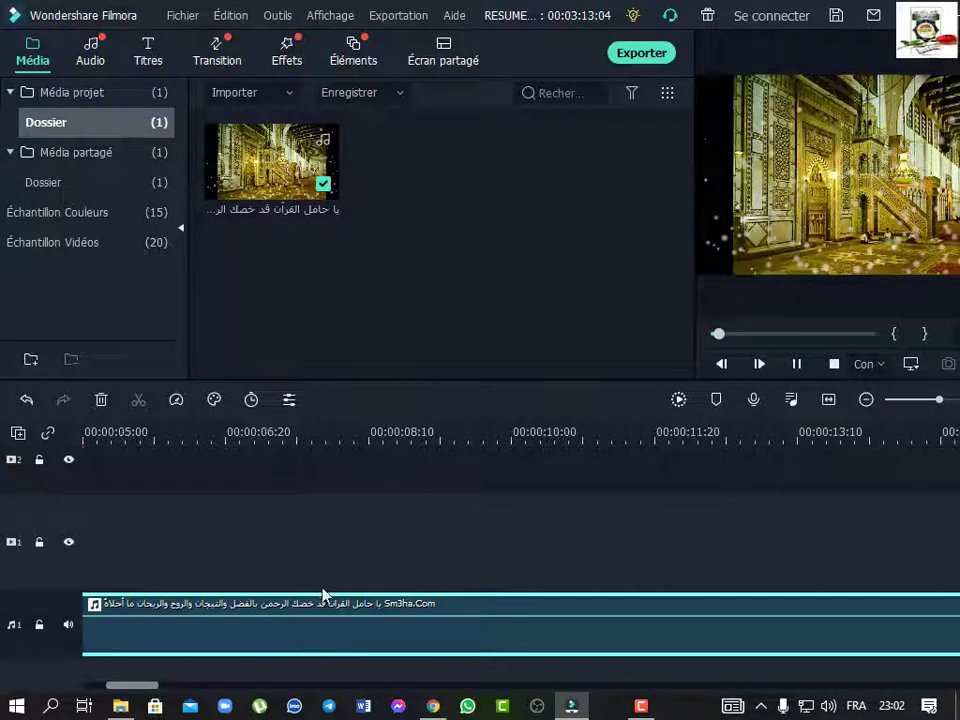
scroll(317, 590, "up", 3)
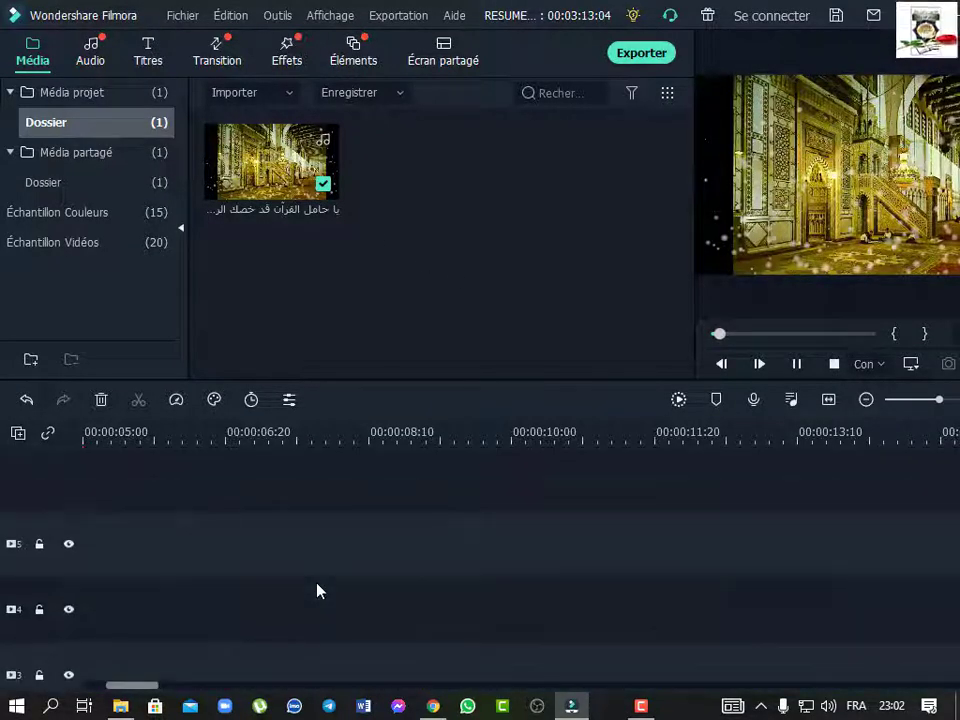
left_click(828, 399)
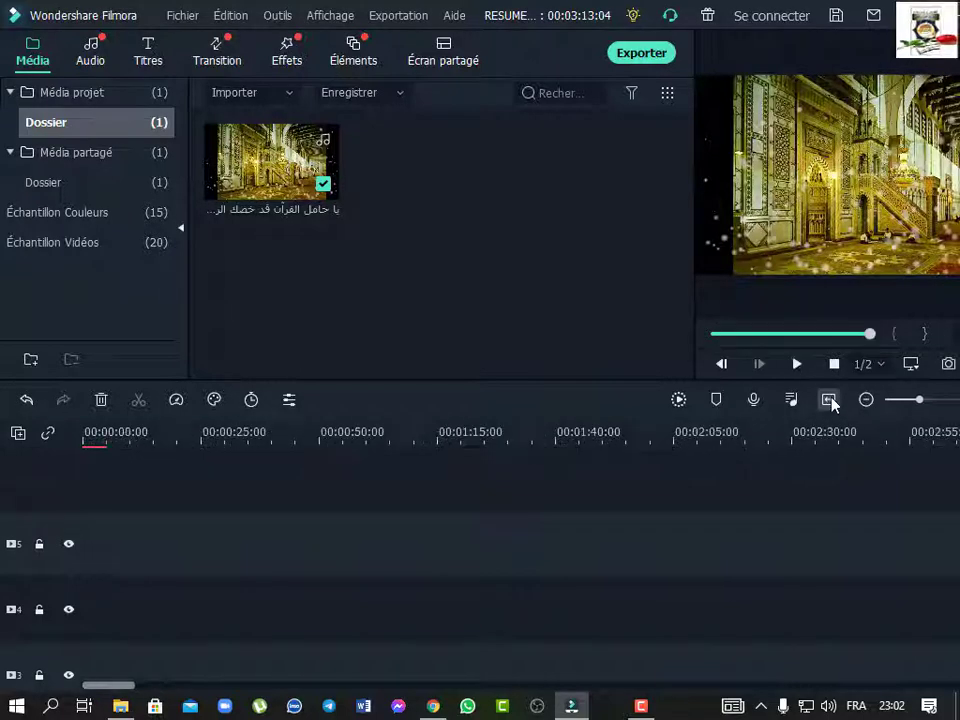
scroll(240, 536, "down", 1)
scroll(226, 540, "down", 2)
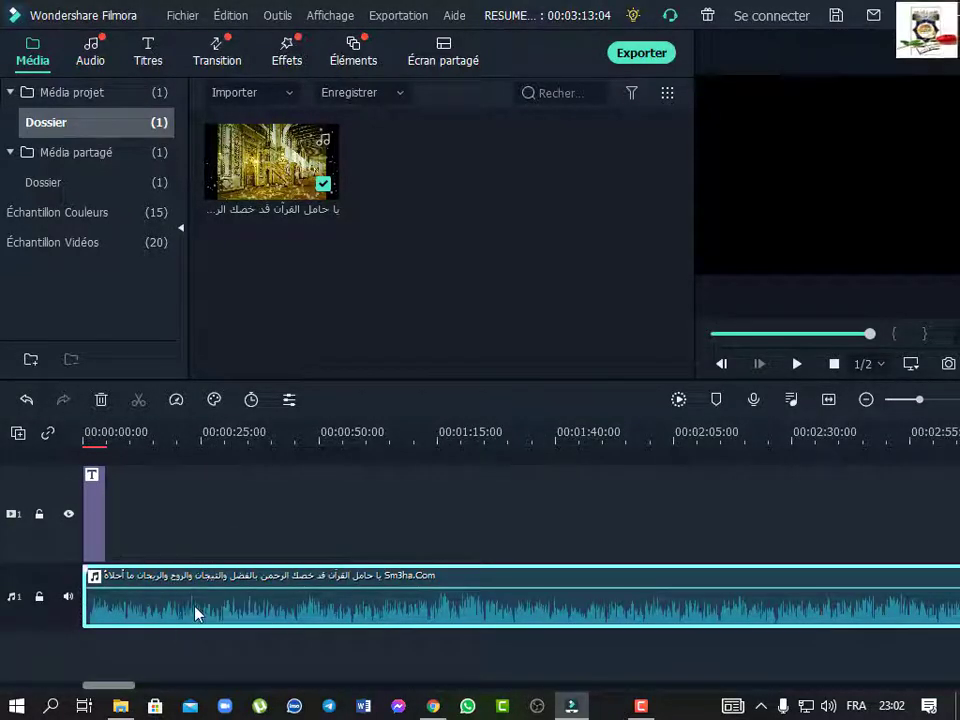
Shift the audio clip along its track so it starts about 12 seconds in, clear of the opener title.
left_click_drag(117, 440, 530, 460)
left_click_drag(450, 688, 159, 690)
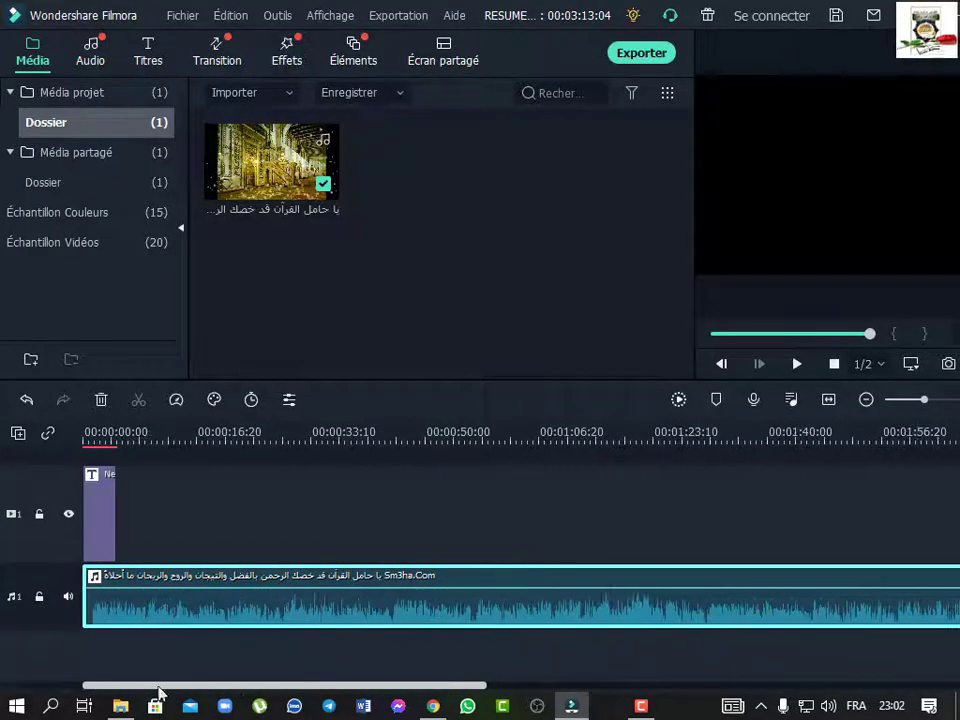
left_click_drag(123, 438, 600, 441)
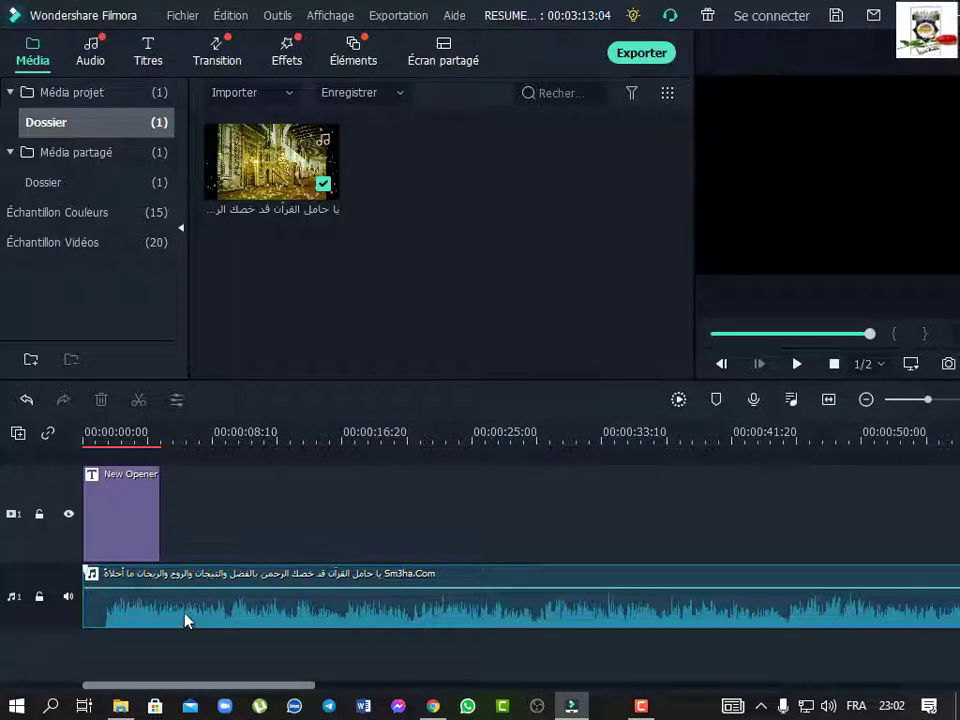
left_click_drag(176, 607, 362, 561)
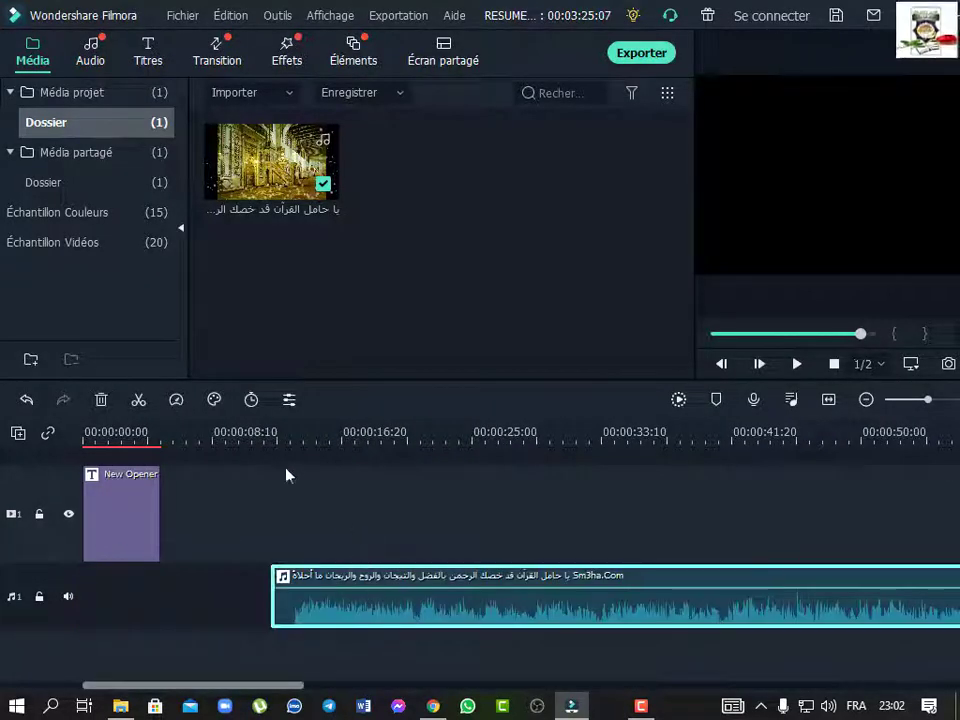
Split the audio clip where its sound begins and delete the silent opening piece.
left_click(267, 433)
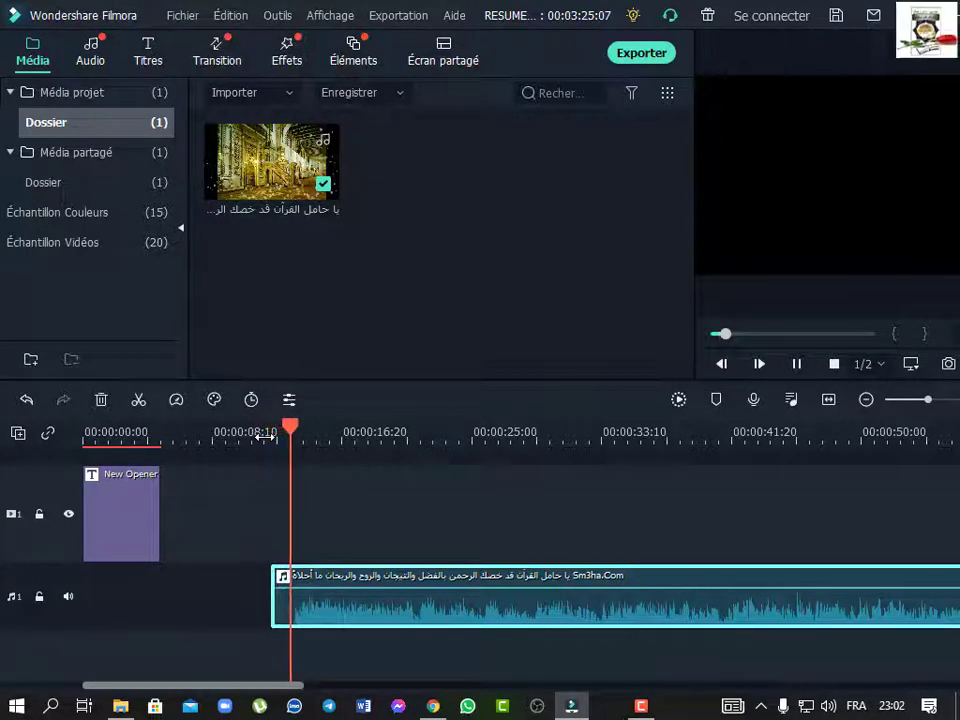
key("space")
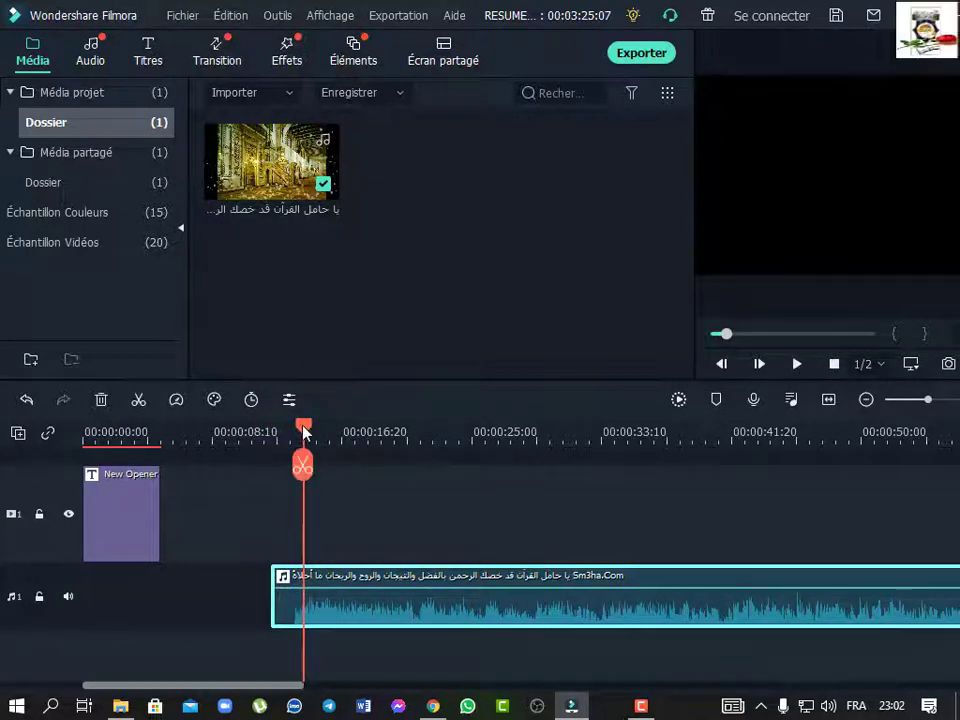
left_click_drag(303, 432, 296, 432)
left_click(294, 465)
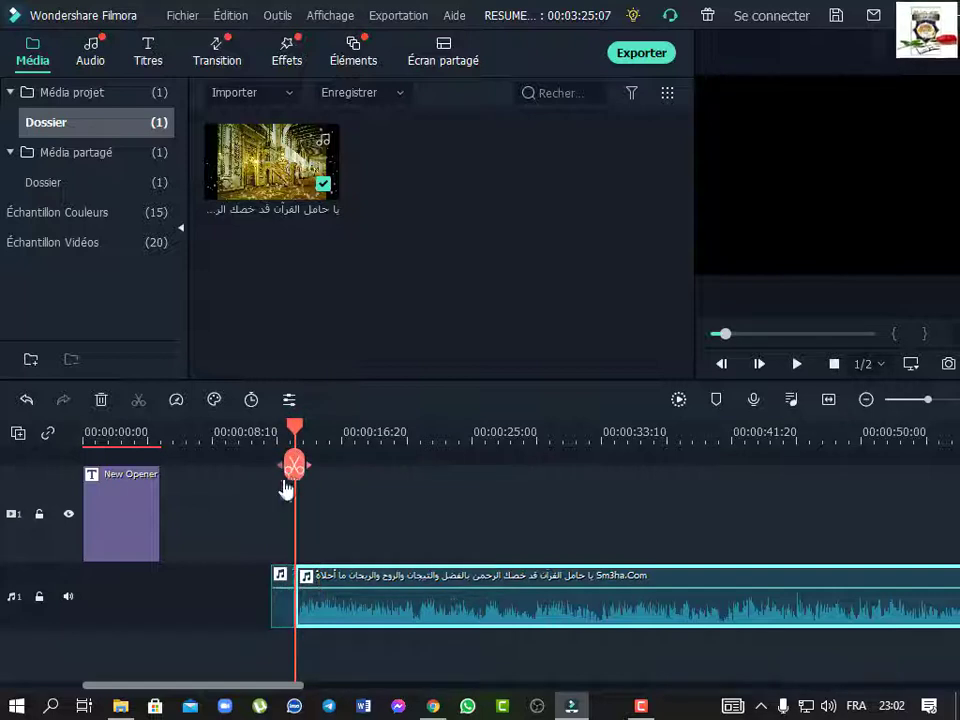
left_click(279, 574)
key("Delete")
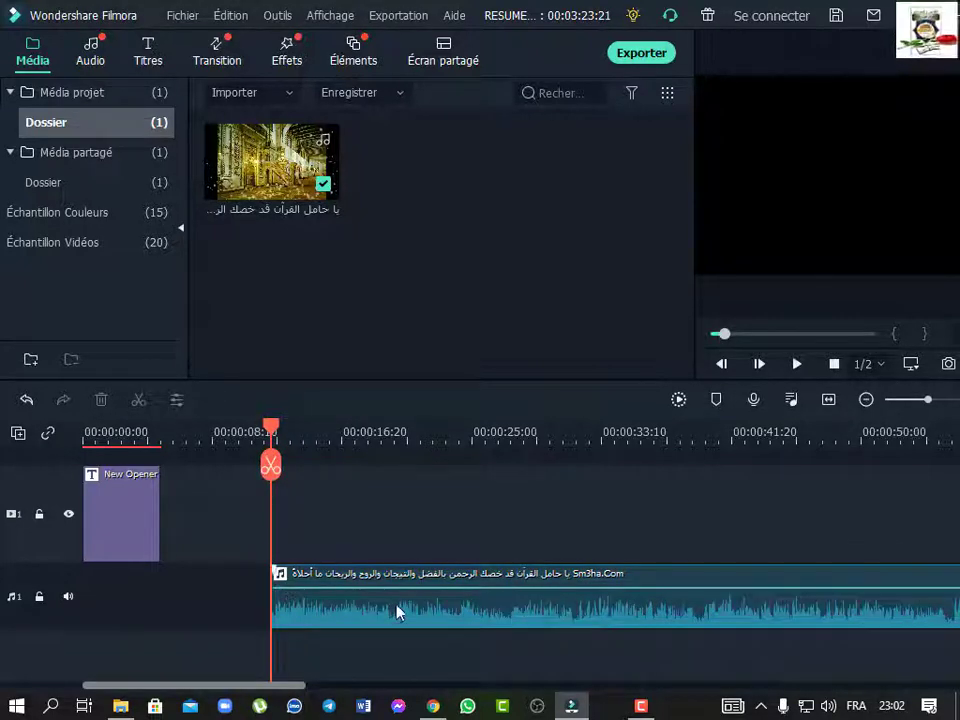
Move the trimmed audio clip to the very start of its track and return the playhead to zero.
left_click_drag(397, 612, 118, 621)
key("space")
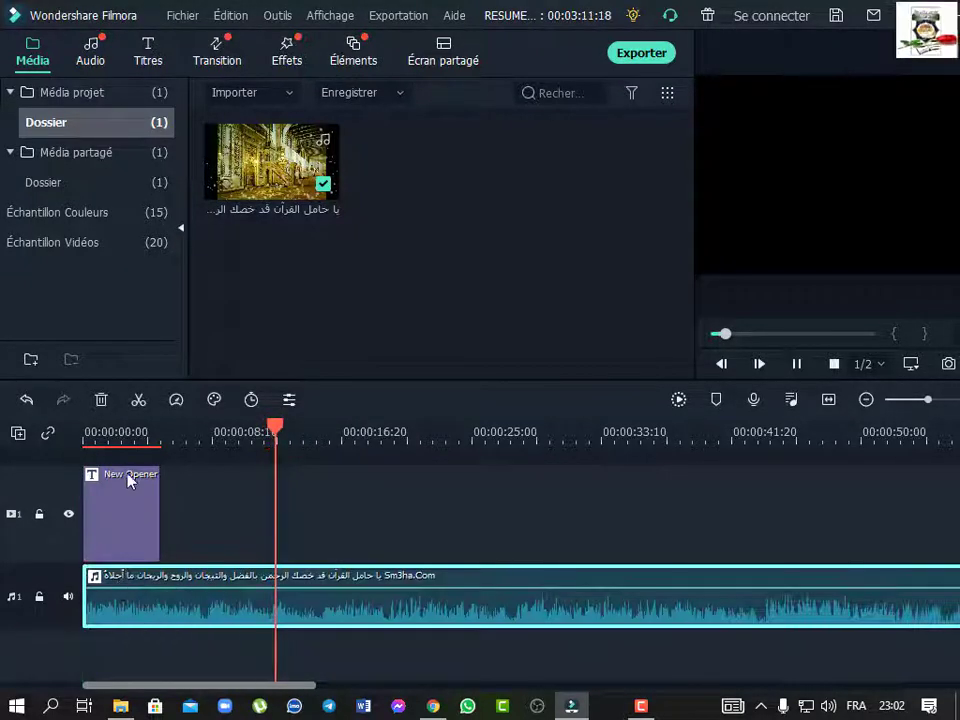
left_click_drag(283, 432, 68, 470)
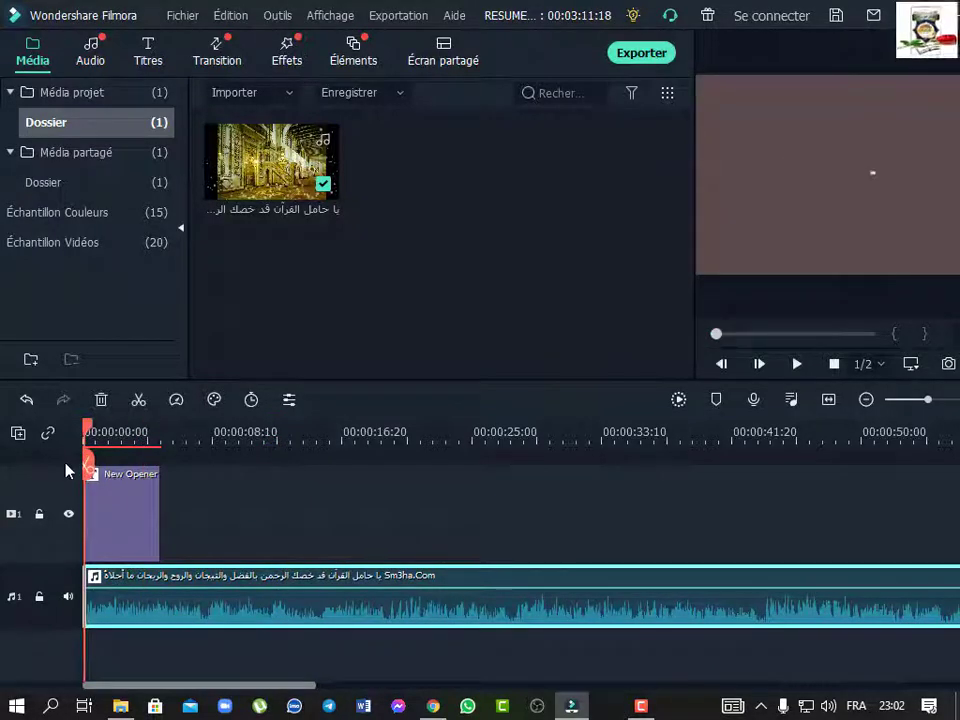
Cut off the audio clip after 00:00:06:23 and extend the New Opener 27 title to the same end point.
key("space")
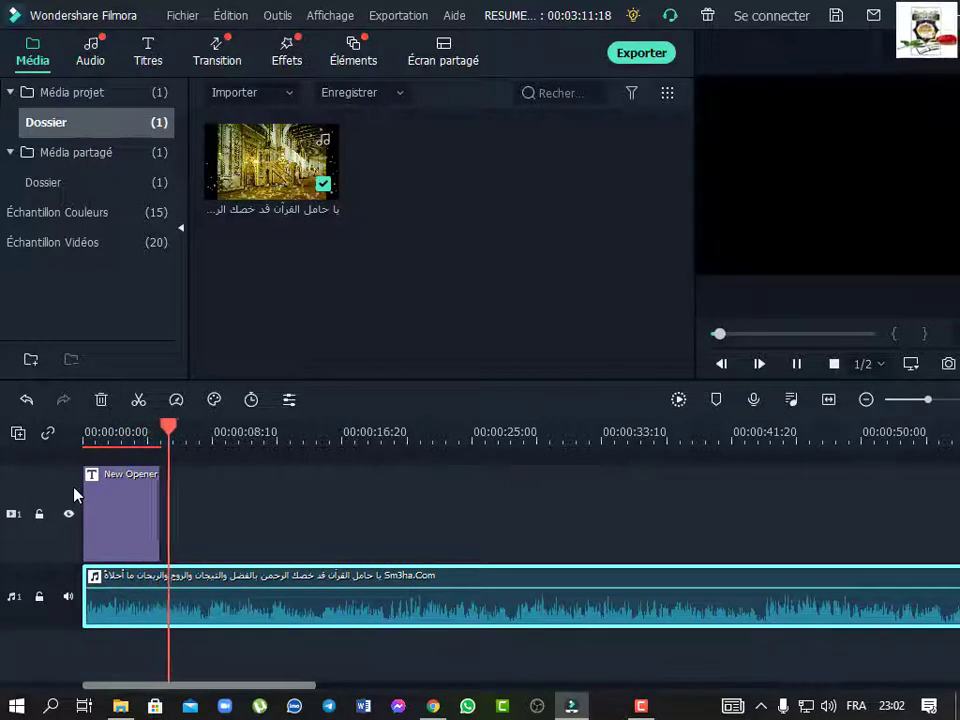
key("space")
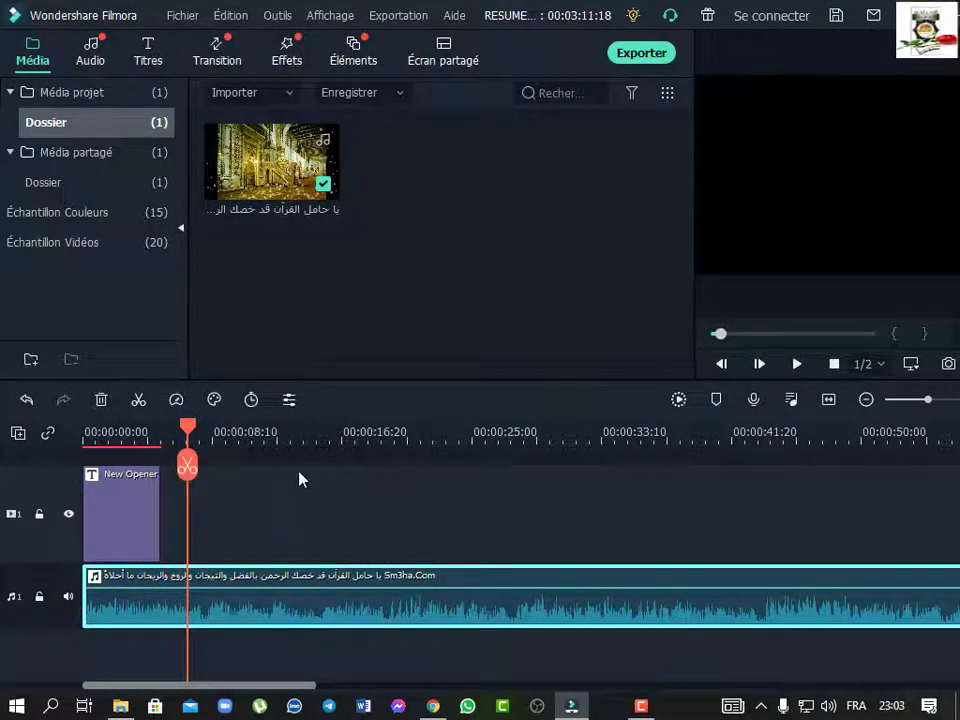
left_click(188, 466)
key("Delete")
left_click_drag(158, 515, 189, 516)
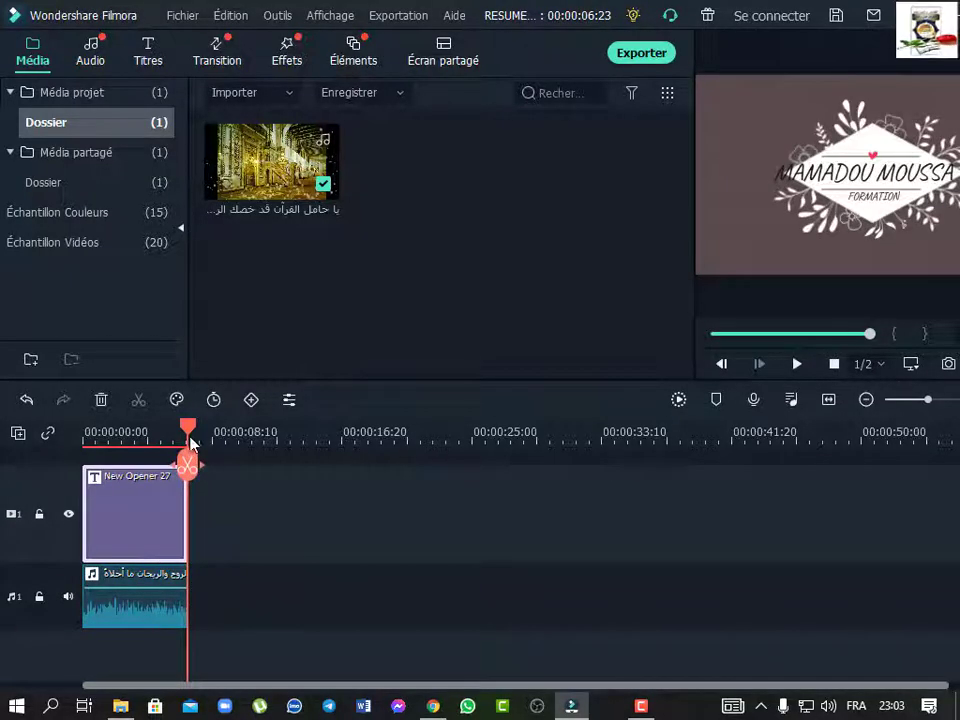
Play the finished intro from the beginning in the full-screen preview.
left_click_drag(189, 432, 84, 432)
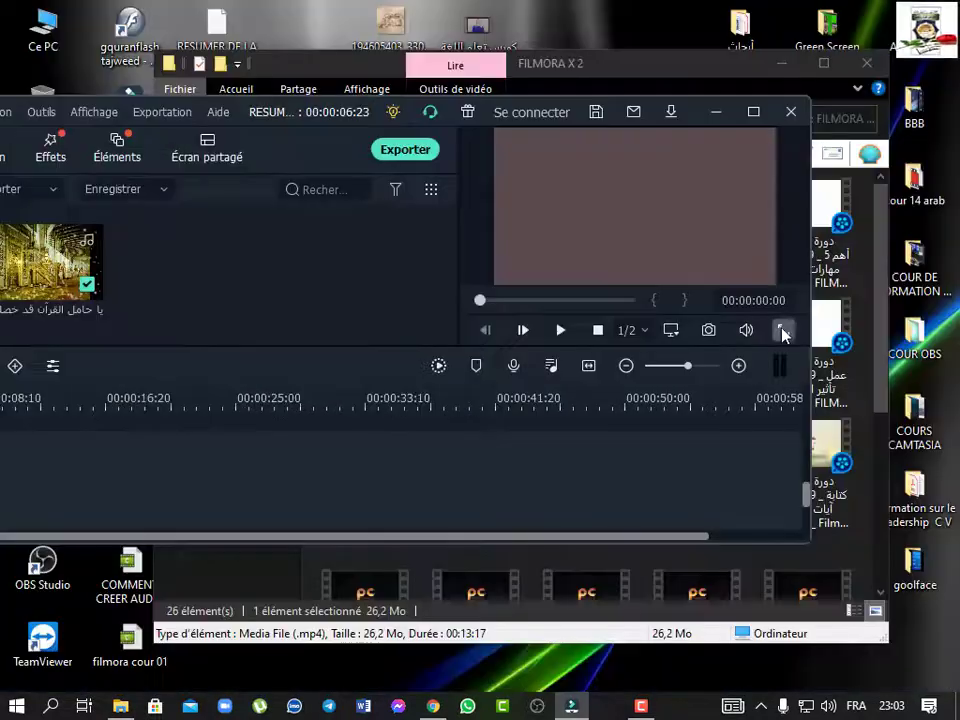
left_click(781, 328)
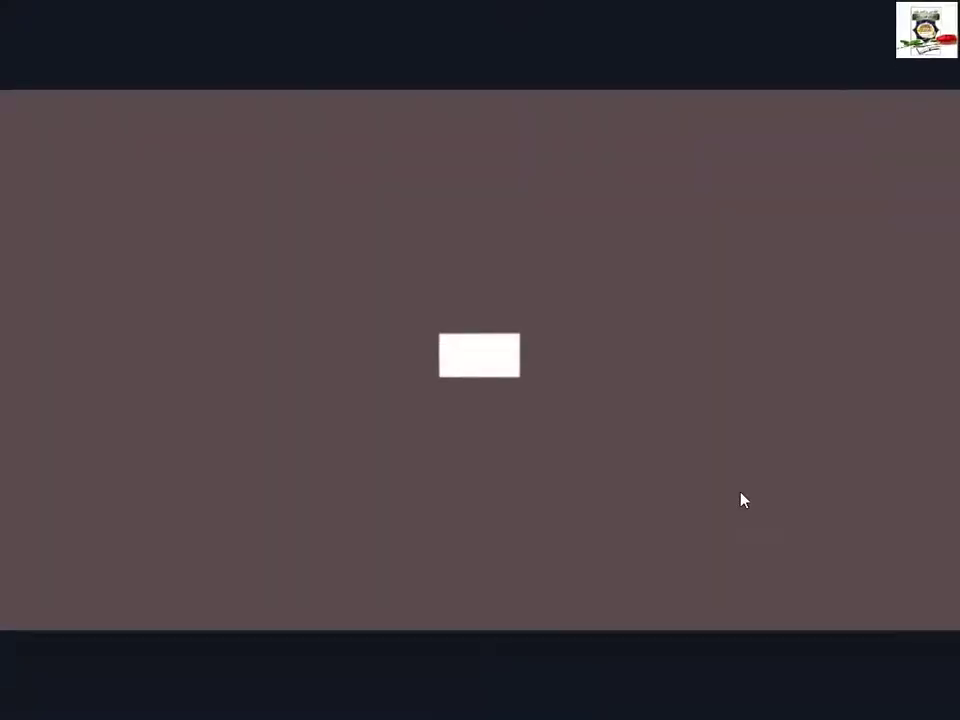
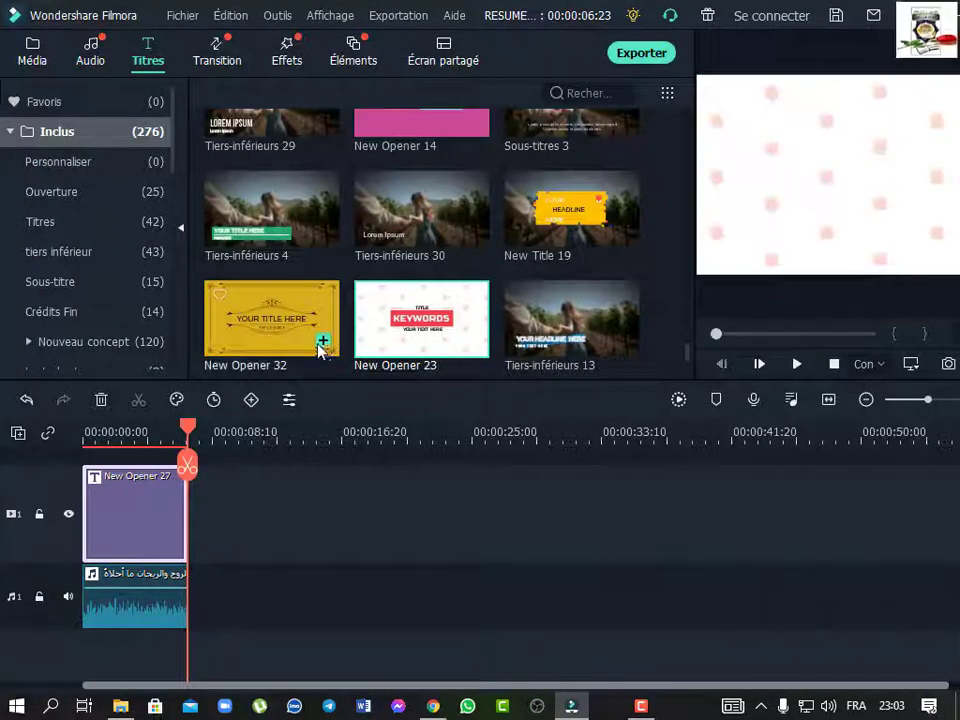
Preview the title templates New Opener 32, New Title 19, New Opener 34 and New Opener 33.
left_click(290, 335)
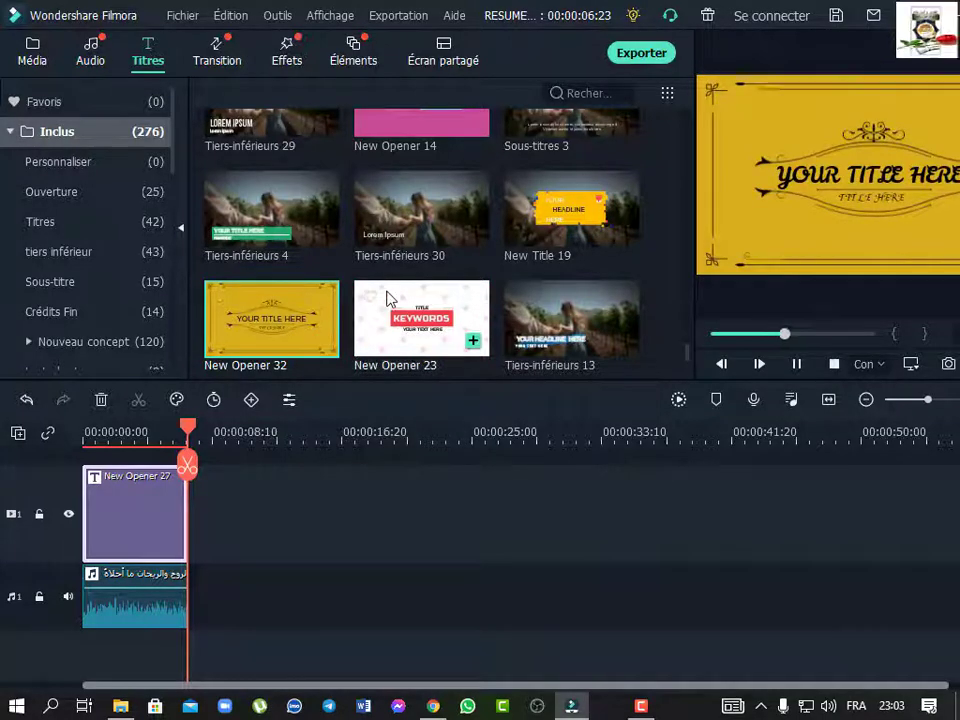
left_click(558, 226)
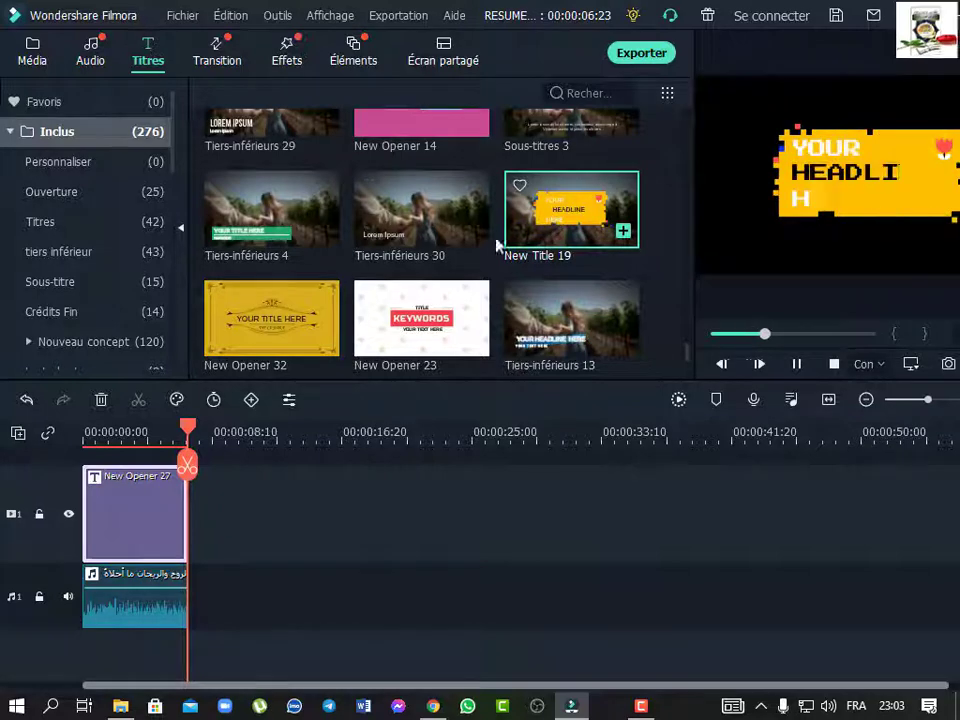
scroll(418, 282, "down", 3)
left_click(270, 318)
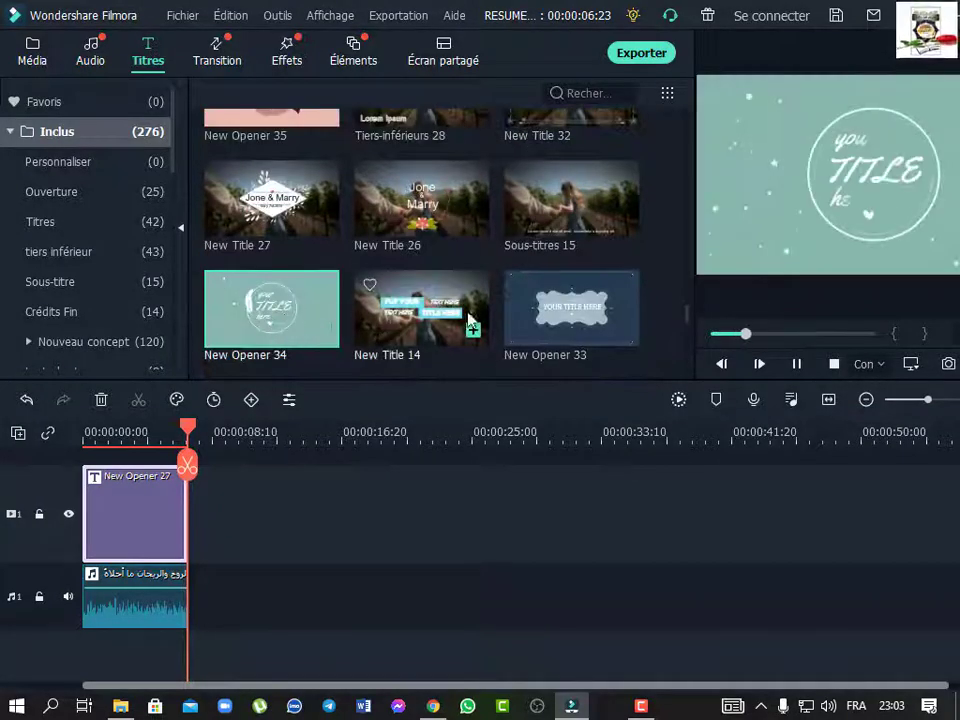
left_click(558, 302)
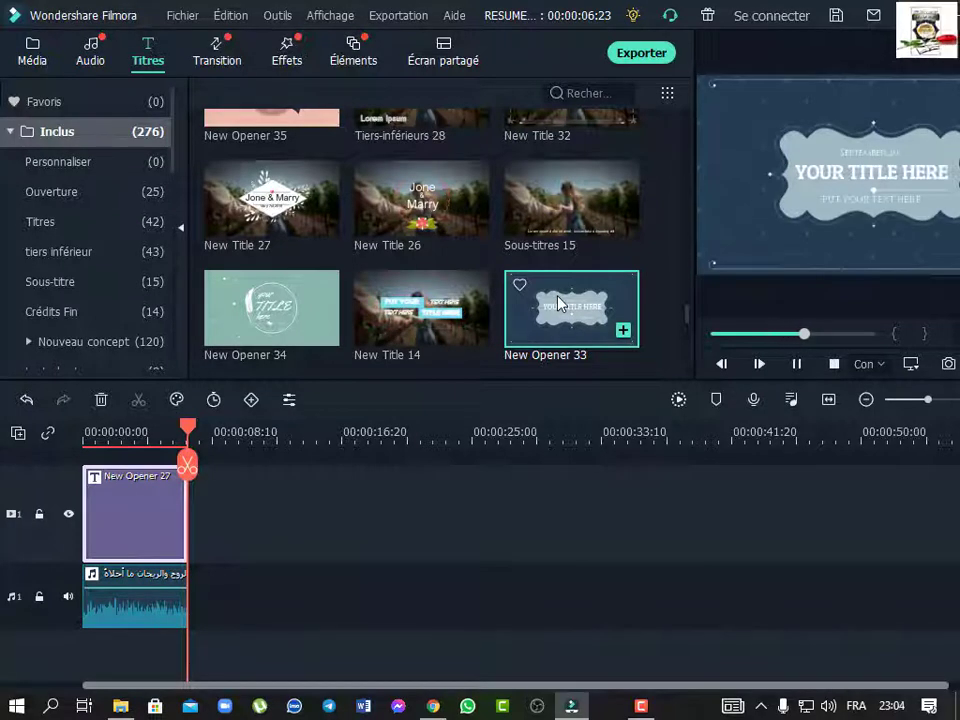
Replay the intro from the start of the timeline through to its end.
left_click_drag(189, 428, 37, 514)
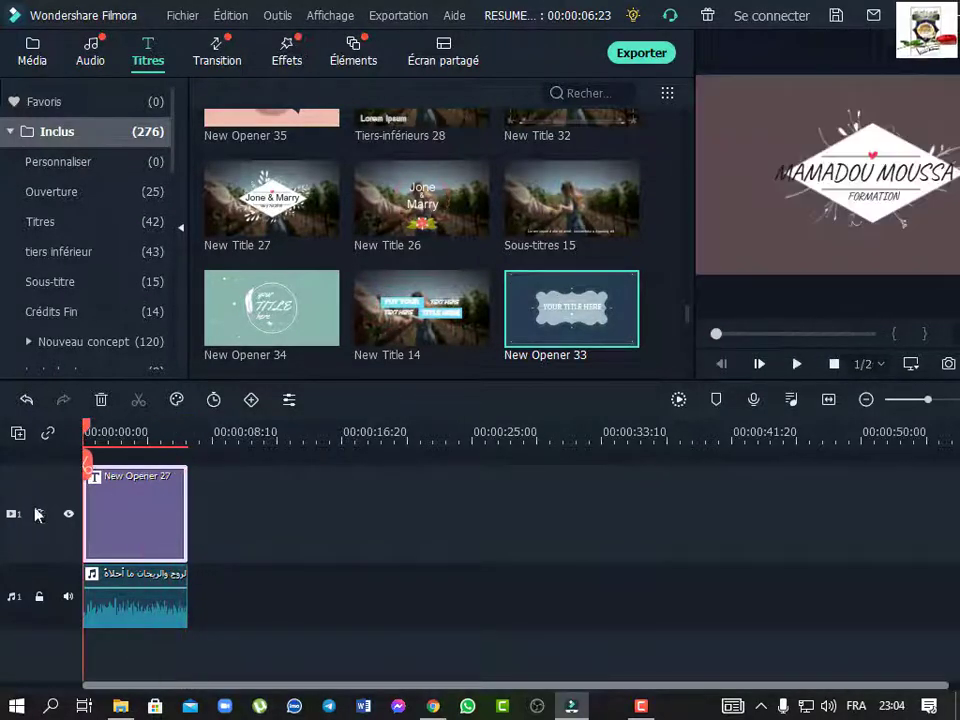
key("space")
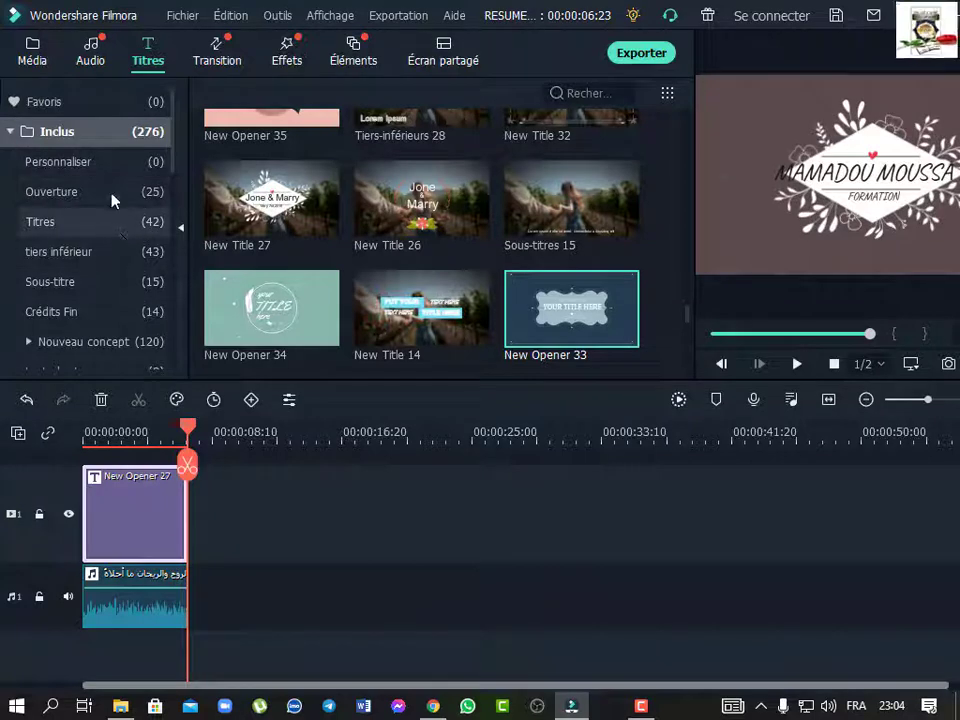
Browse the built-in audio library's Rock and Beat Music categories, previewing the rock track Riding On.
left_click(34, 62)
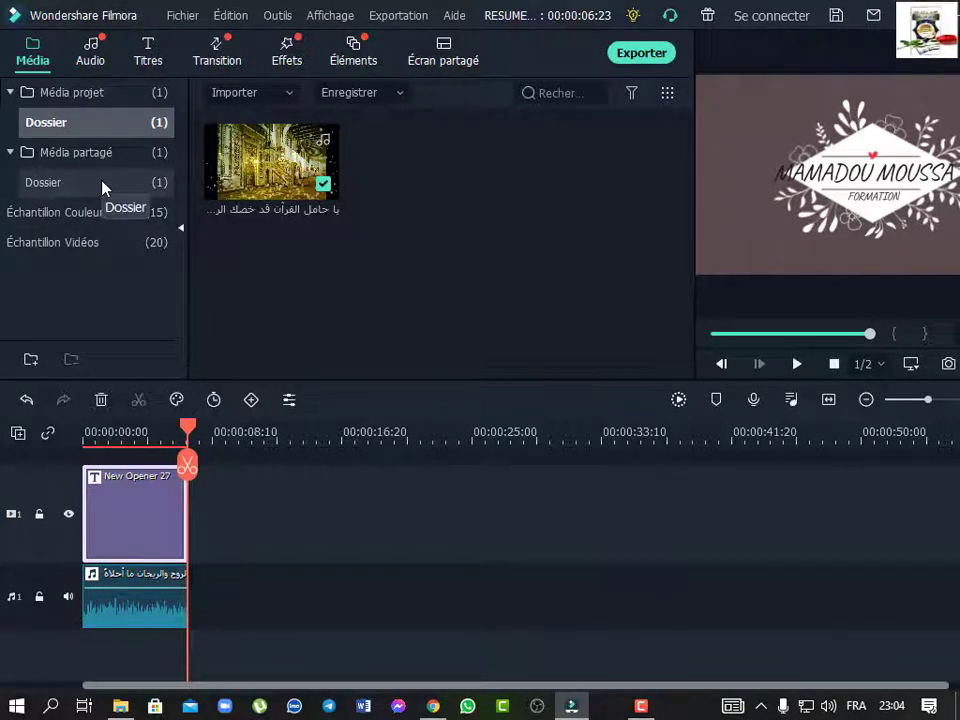
left_click(88, 58)
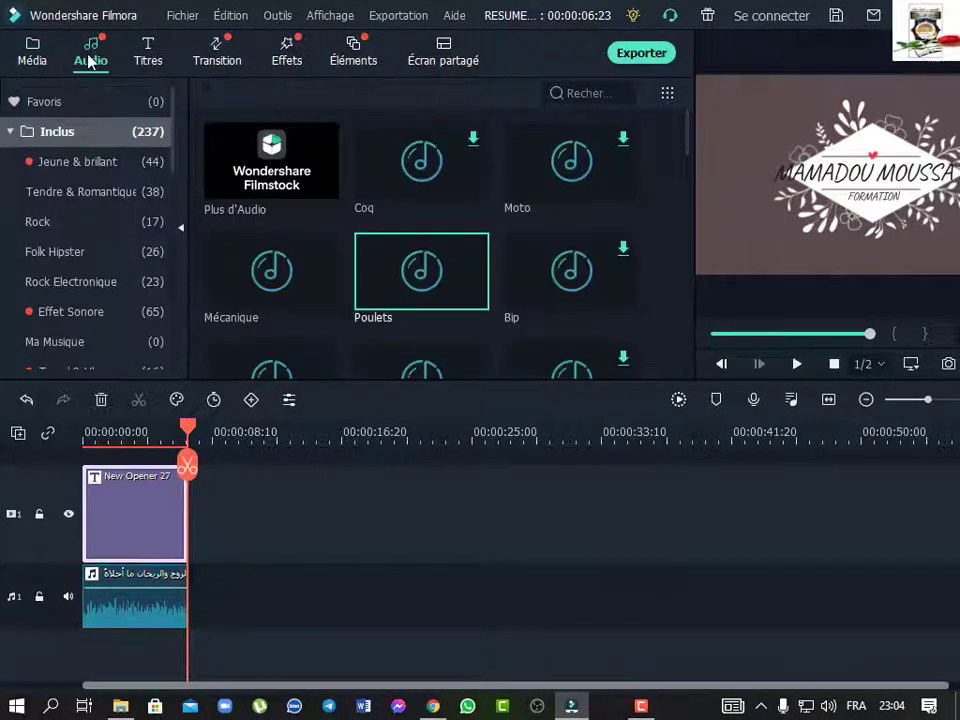
left_click(55, 222)
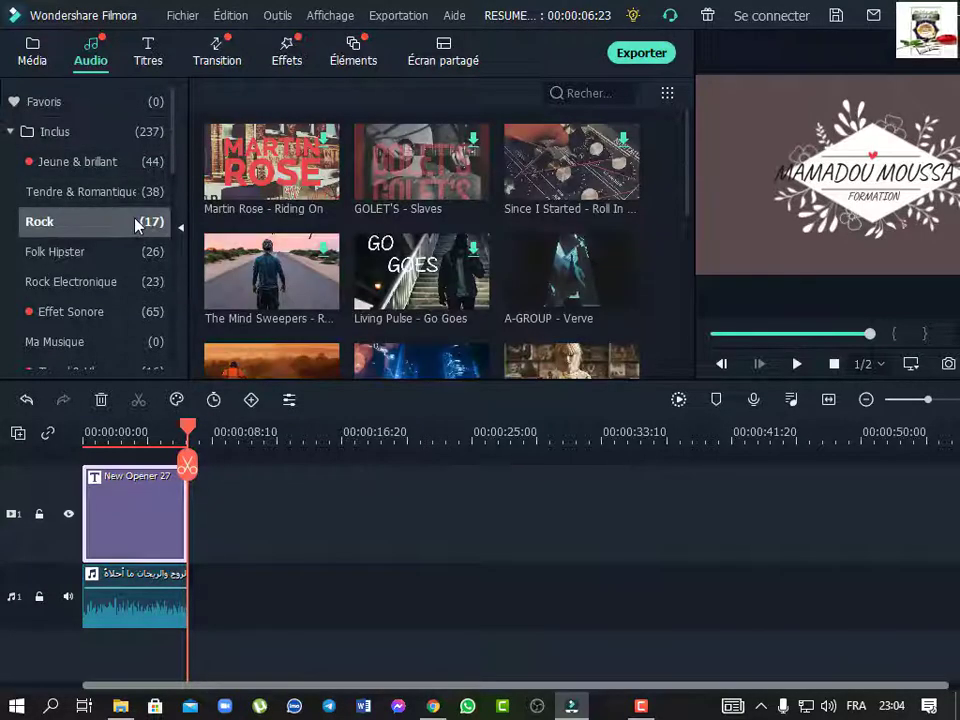
left_click(285, 178)
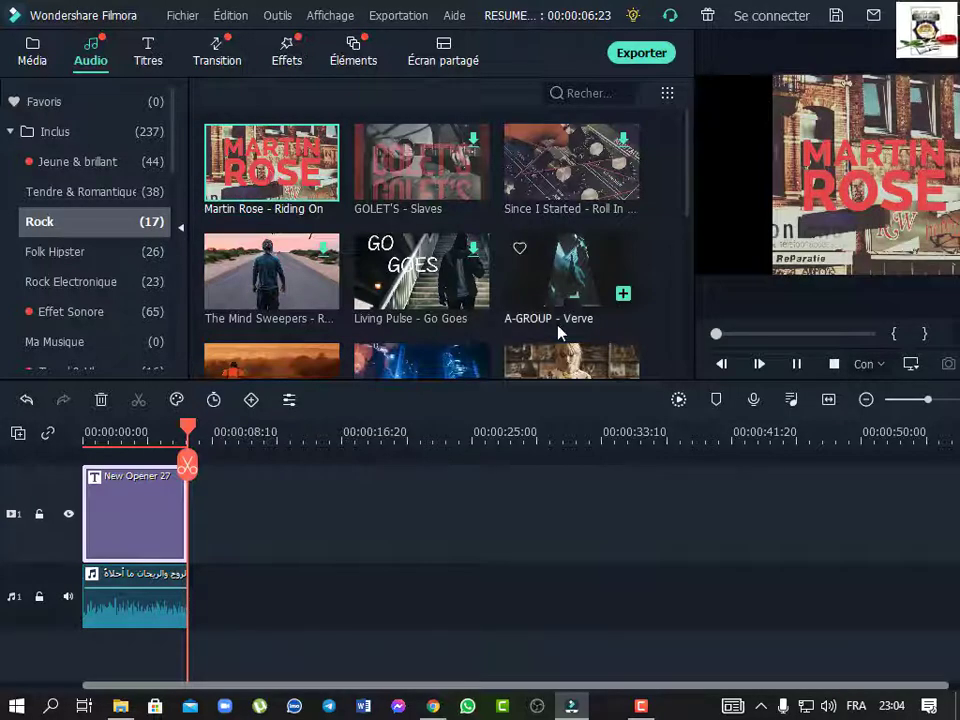
left_click(768, 365)
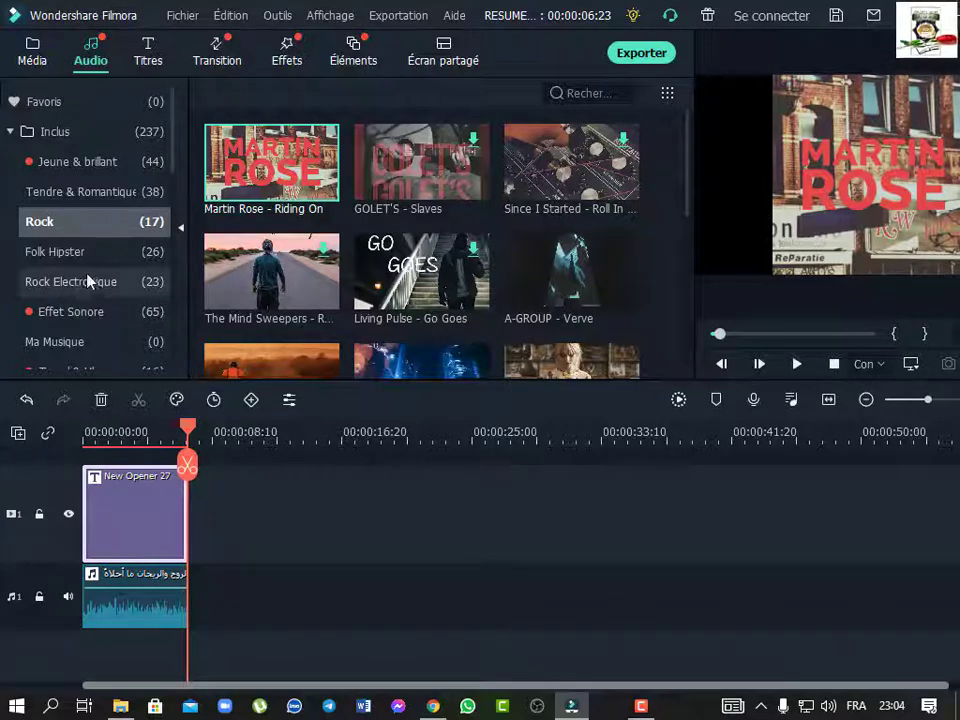
scroll(108, 320, "down", 1)
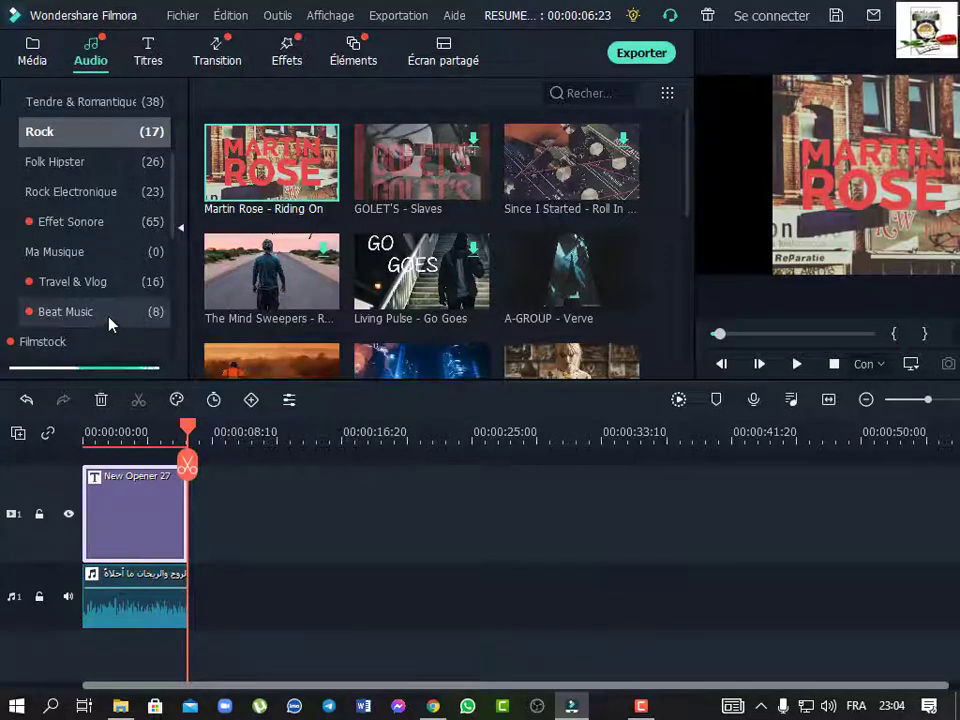
left_click(109, 324)
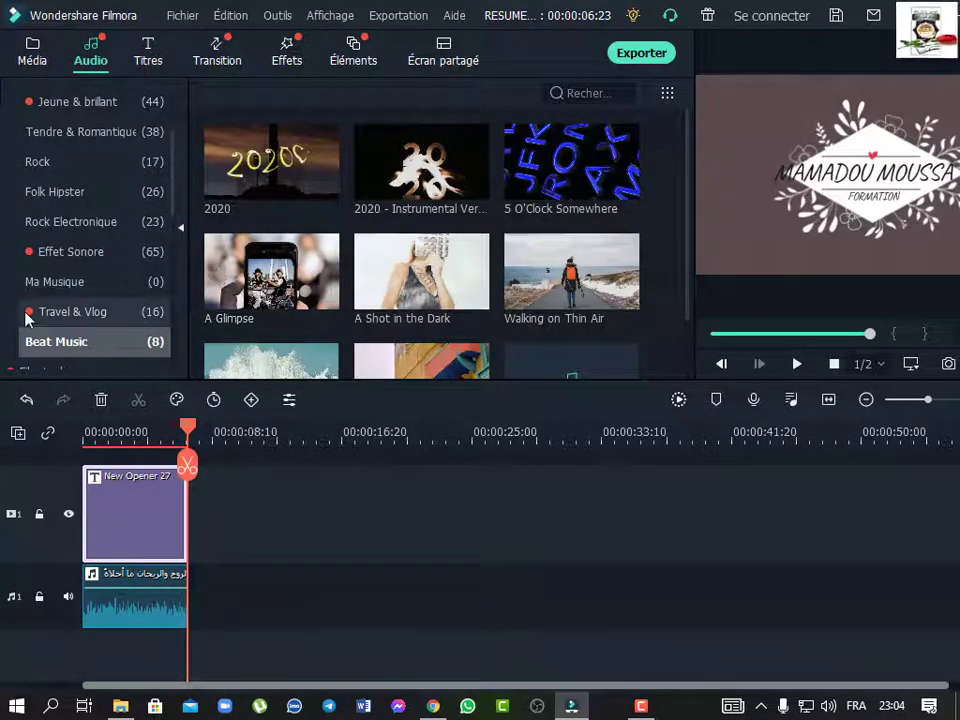
scroll(84, 310, "up", 1)
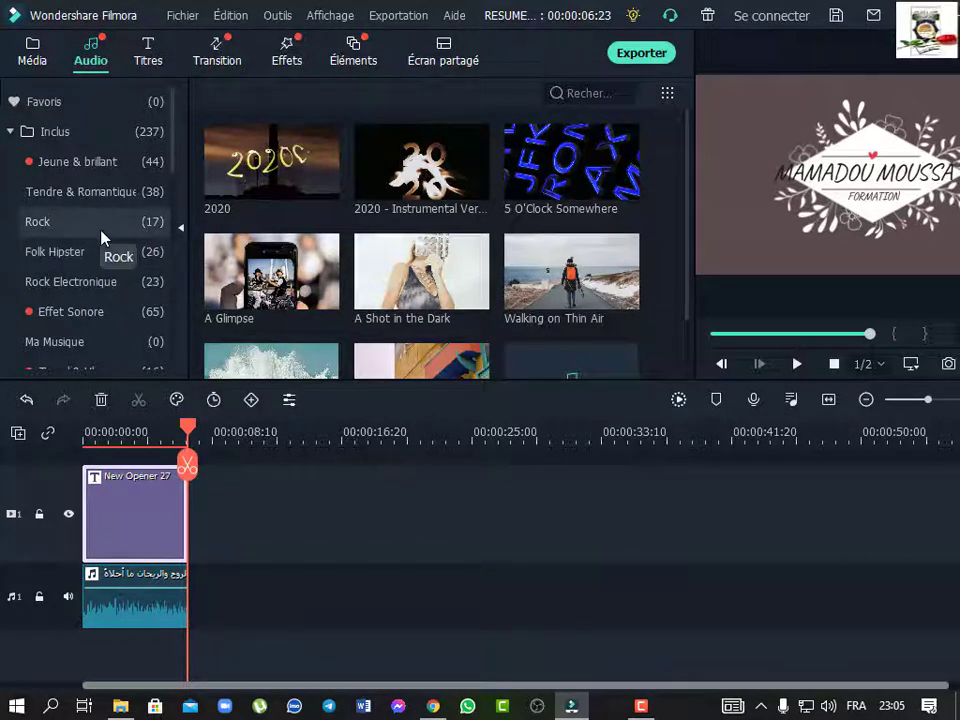
Preview the sound effects Poulets, Mécanique and Alerte numérique from the built-in Effet Sonore category.
left_click(92, 318)
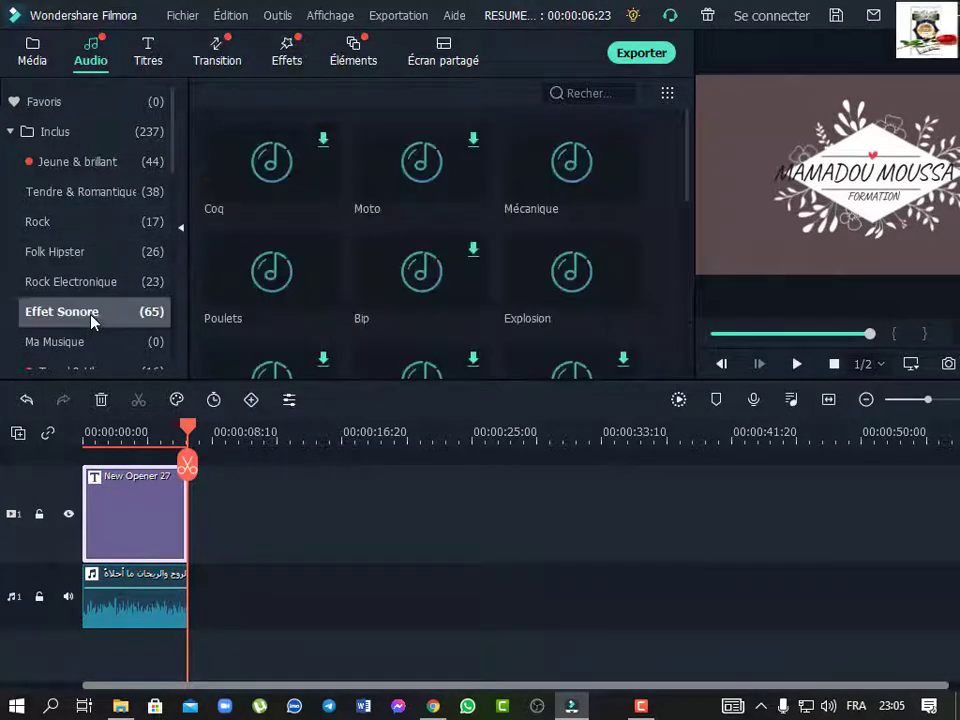
double_click(268, 283)
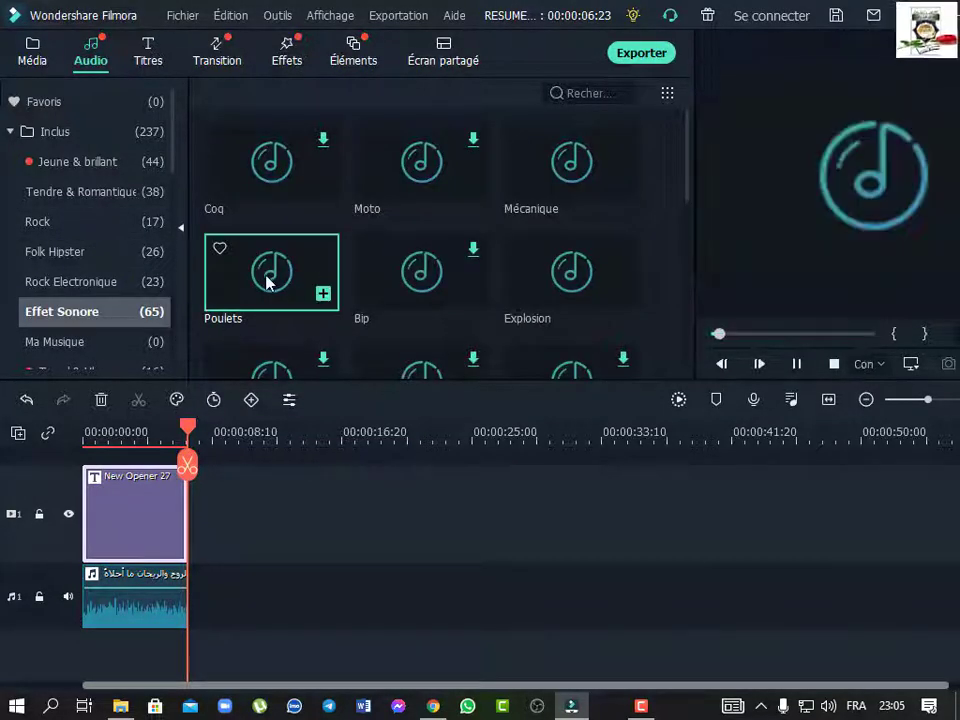
double_click(588, 156)
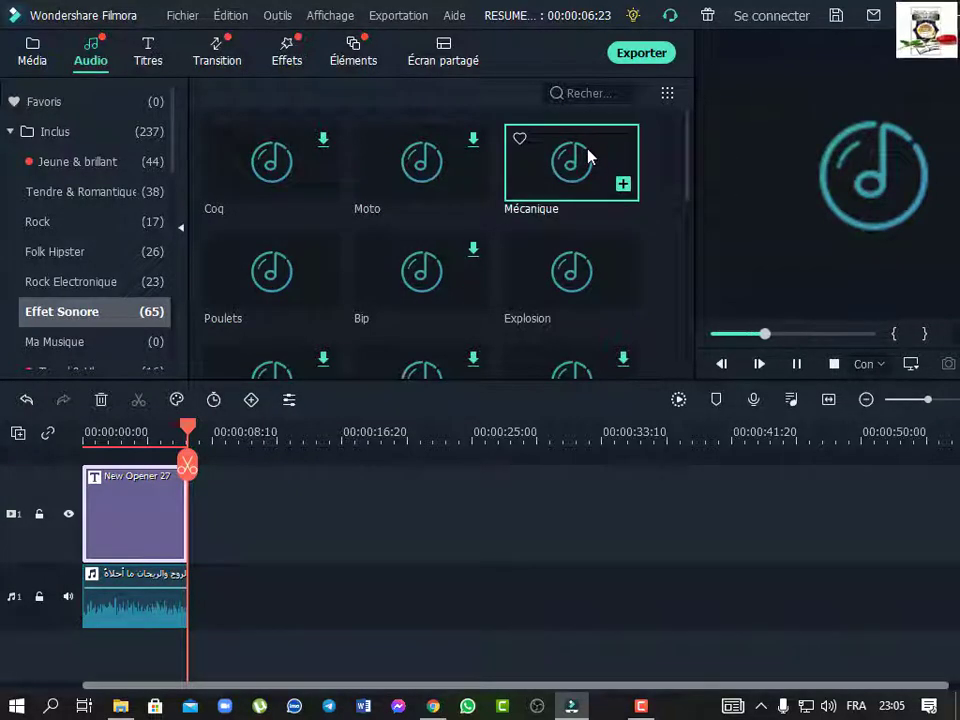
scroll(460, 302, "down", 3)
double_click(441, 304)
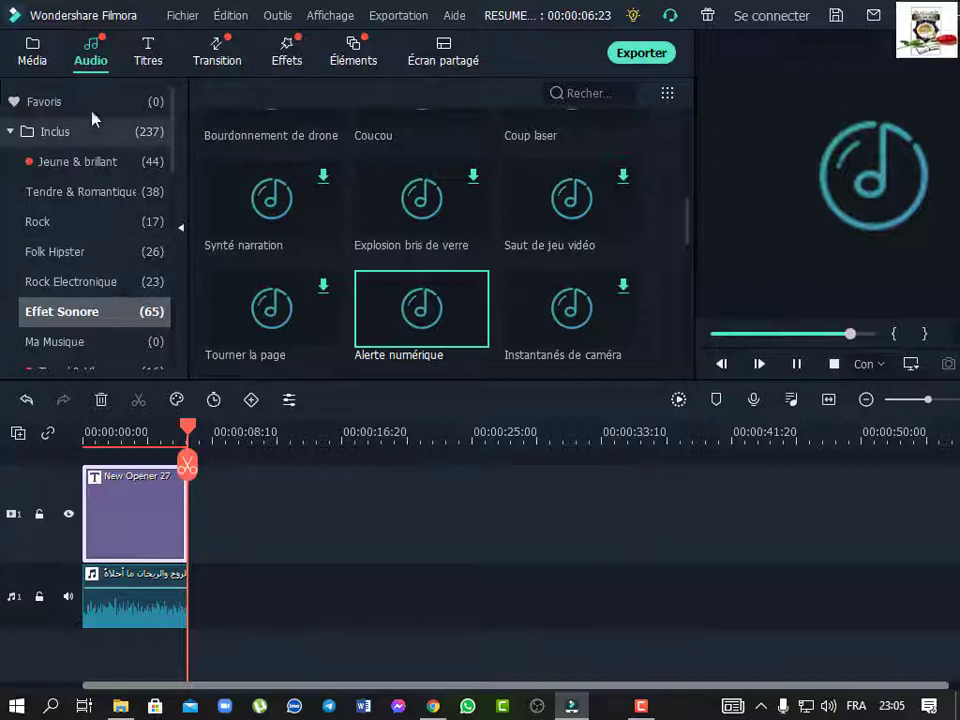
Look through the built-in libraries of titles, transitions and effects.
left_click(148, 66)
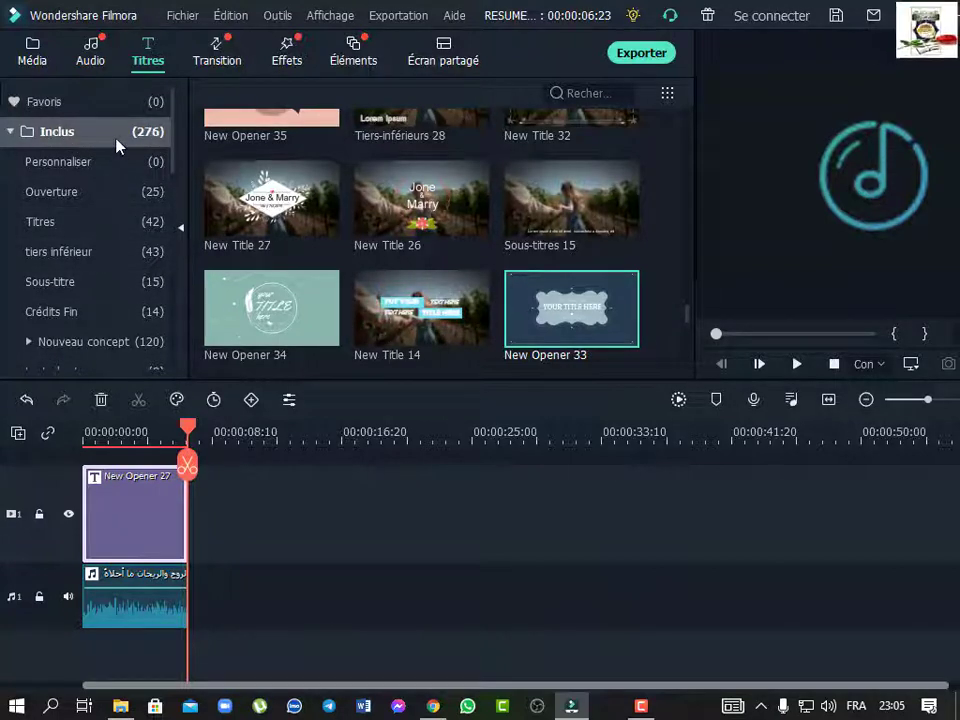
left_click(215, 58)
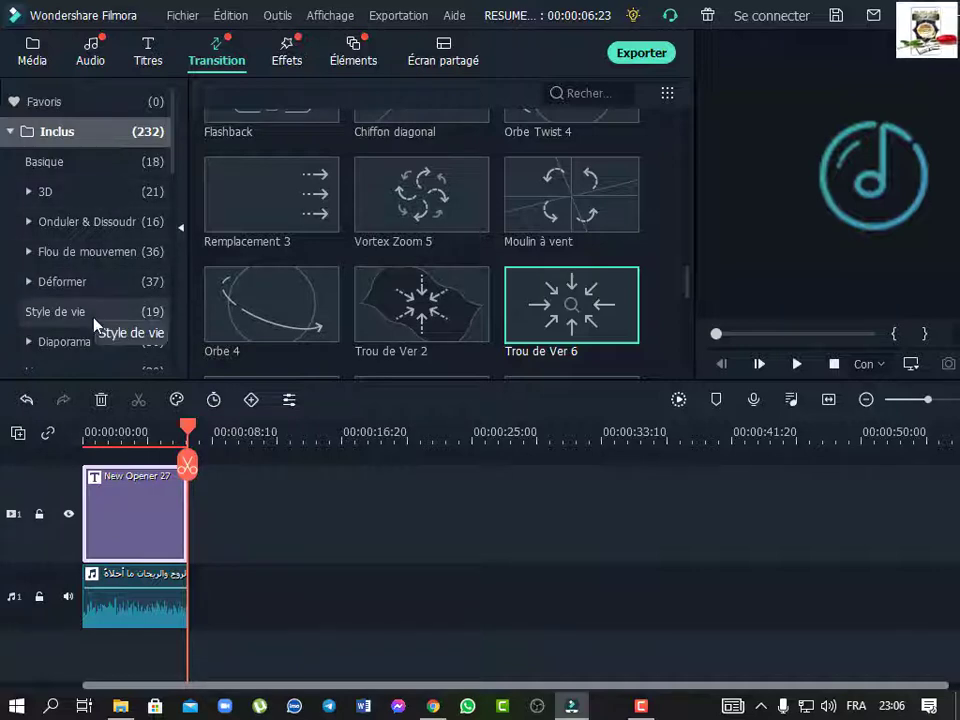
left_click(290, 52)
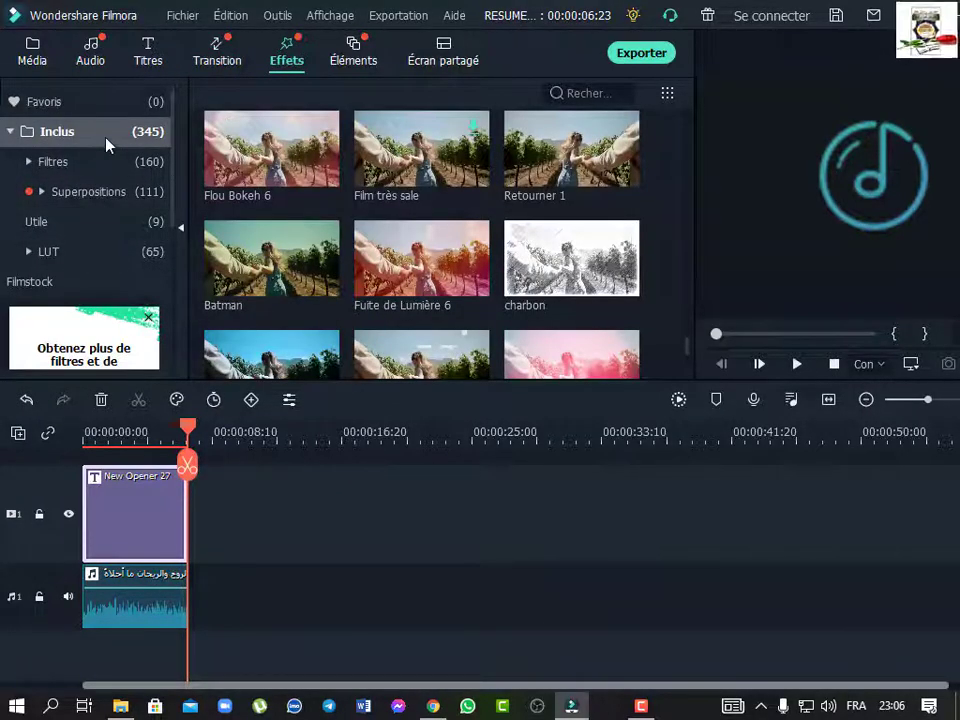
Create project media folders named MES IMGES and MES VIDEOS, plus a third folder for a voice.
left_click(32, 52)
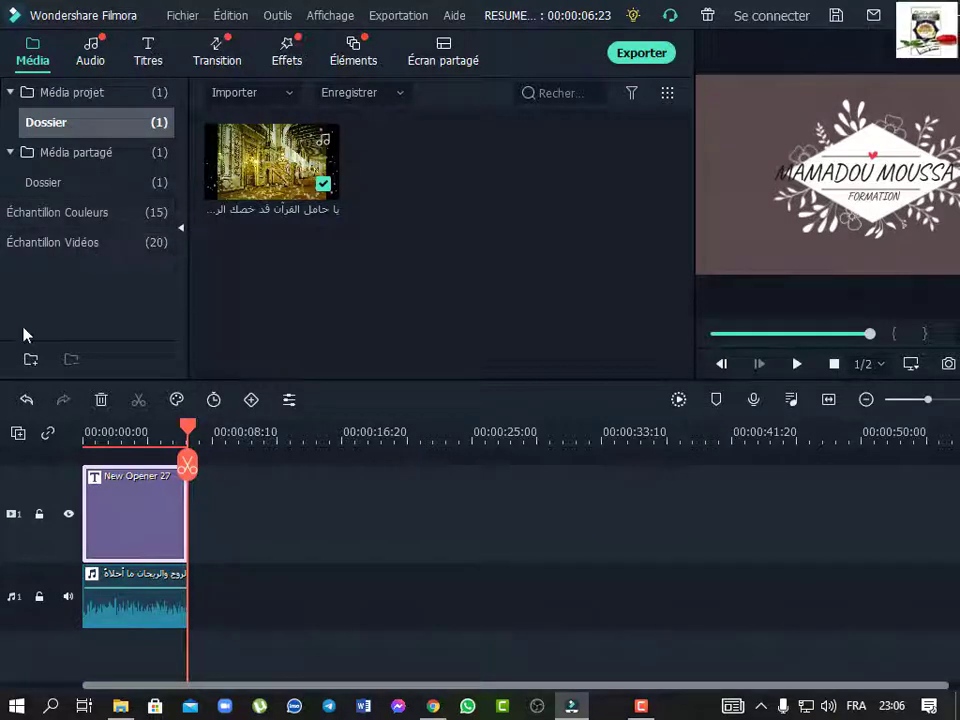
left_click(31, 361)
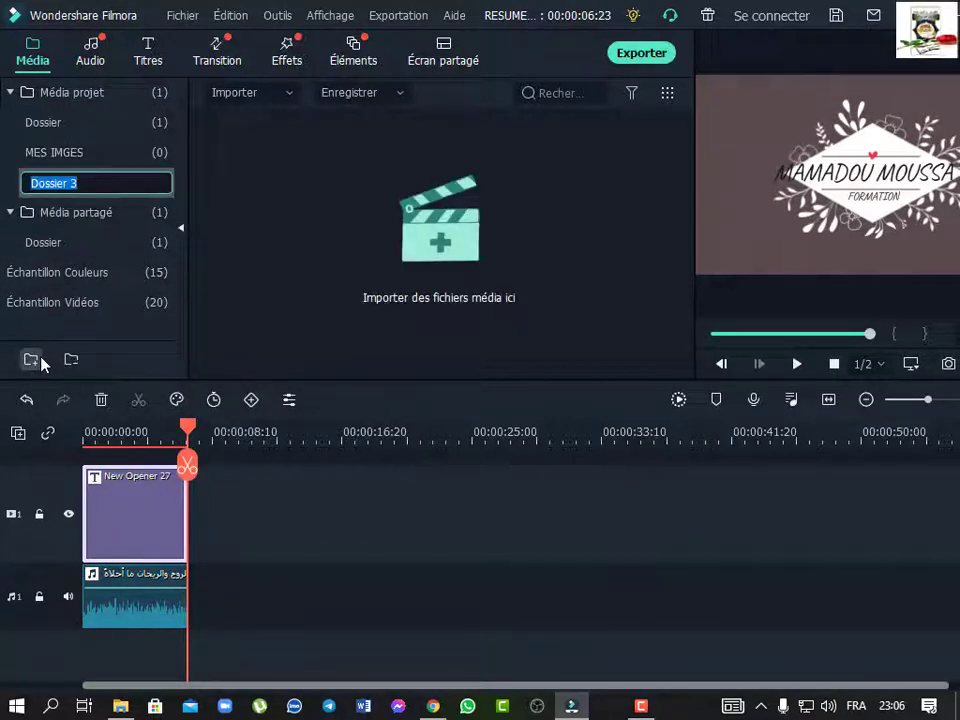
type("MES")
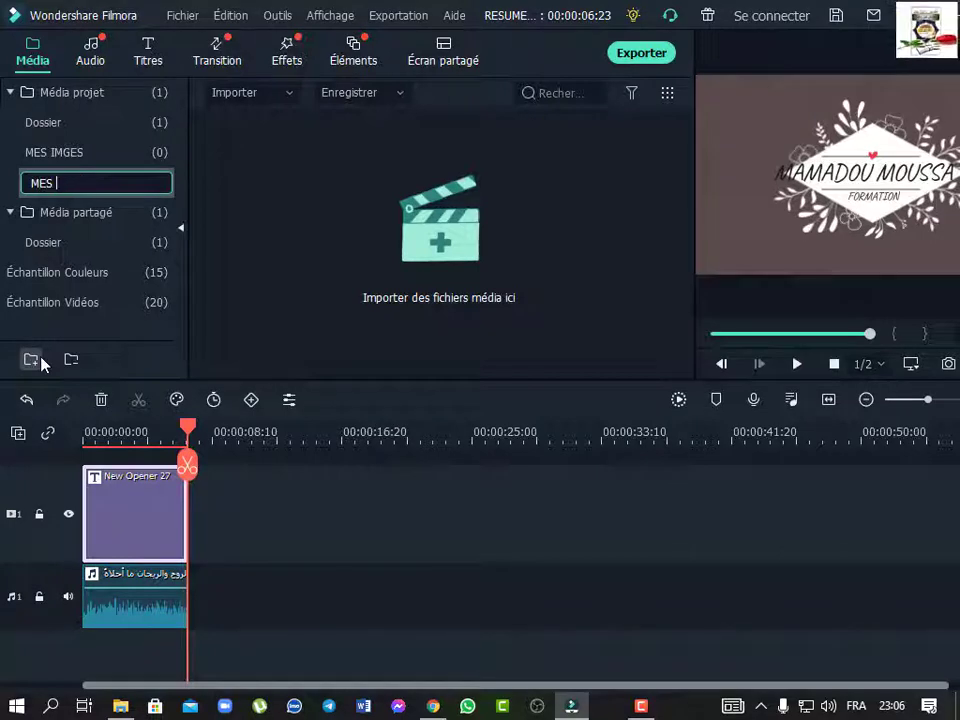
type("VIDEOS")
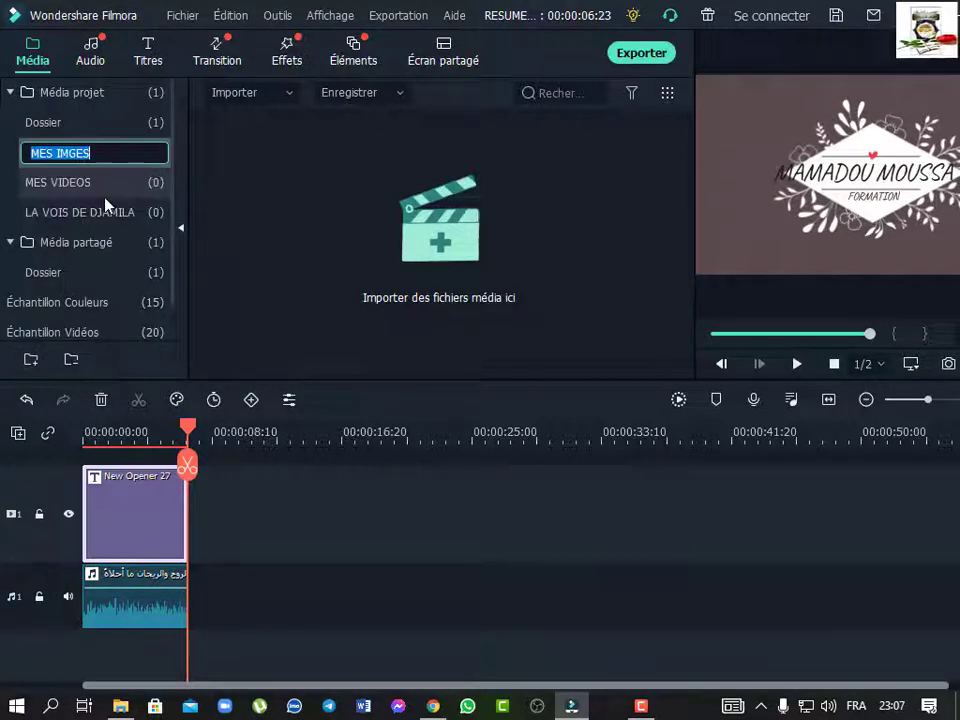
Delete the MES IMGES folder from the project media.
left_click(86, 212)
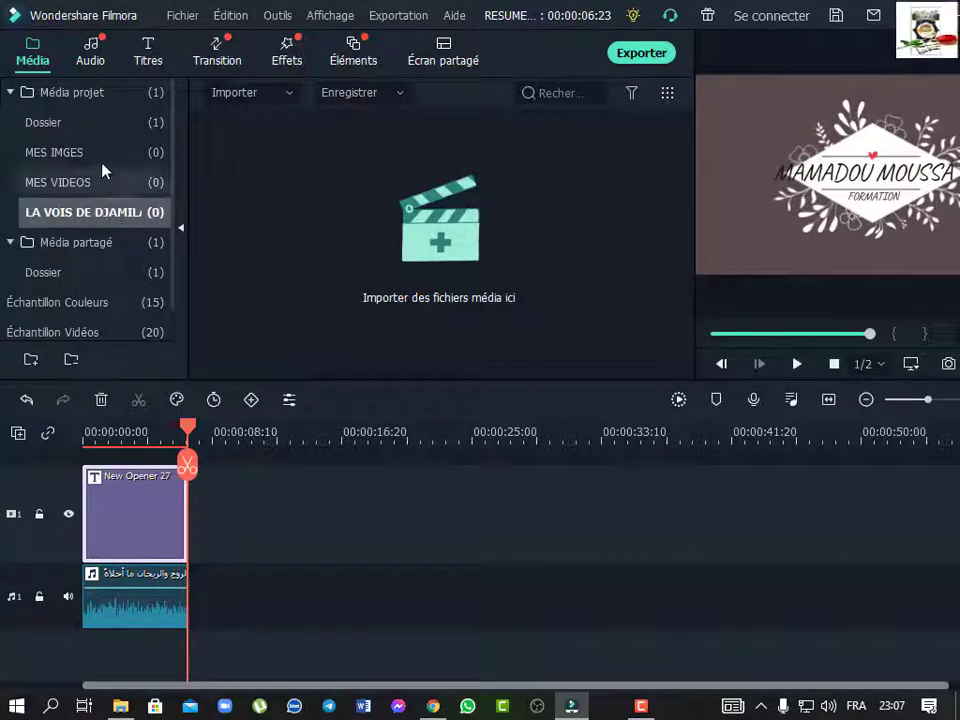
right_click(100, 160)
left_click(133, 201)
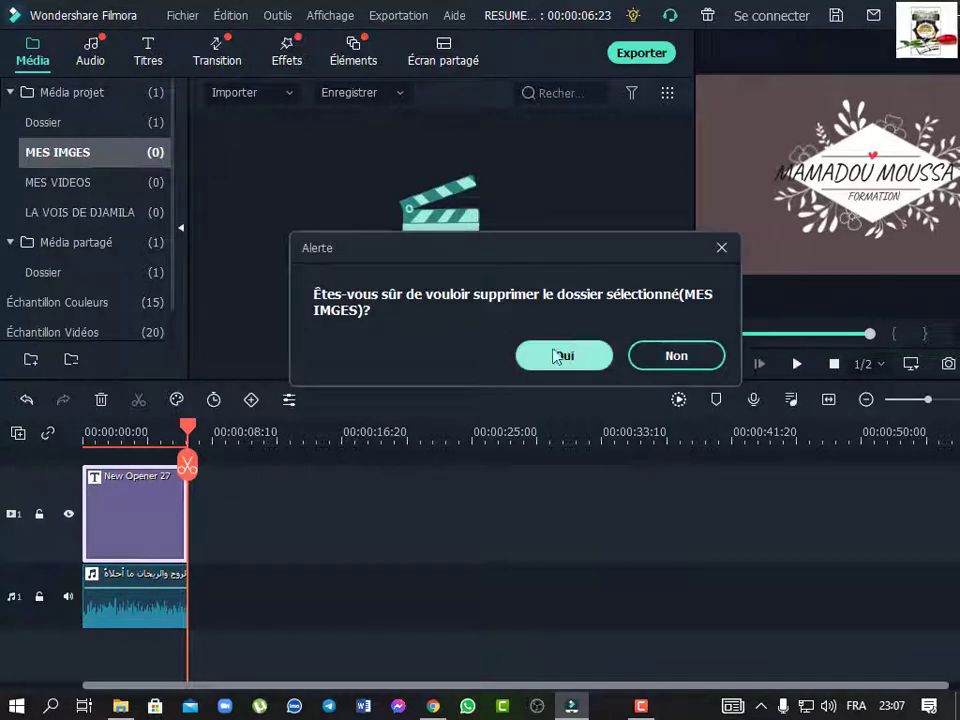
left_click(562, 364)
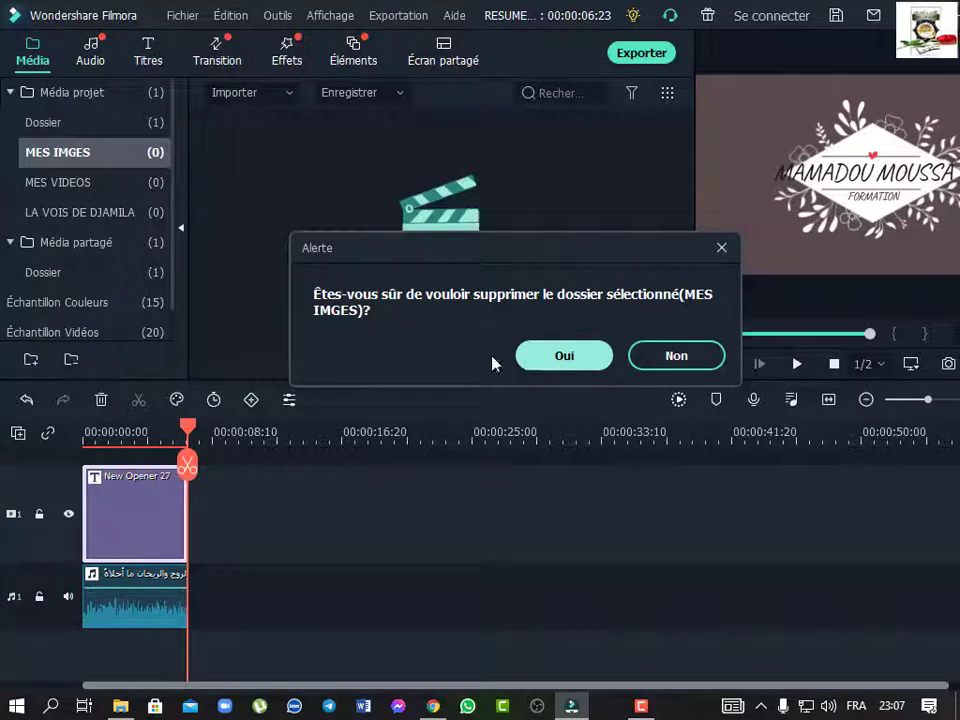
Rename the voice folder in the project media as HGGK.
right_click(88, 184)
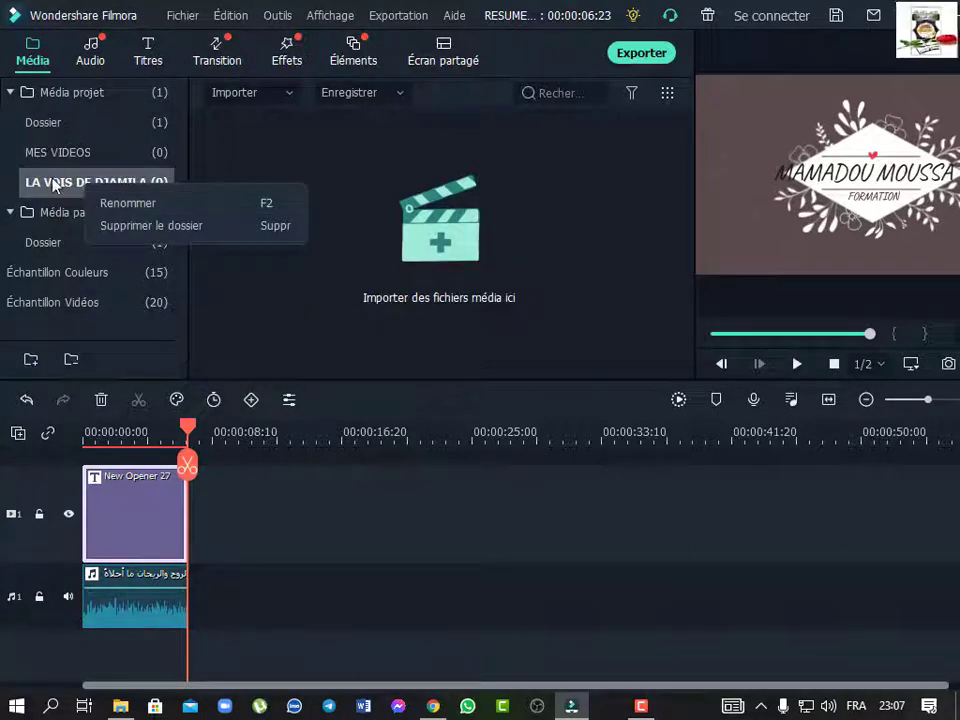
left_click(70, 153)
left_click(66, 184)
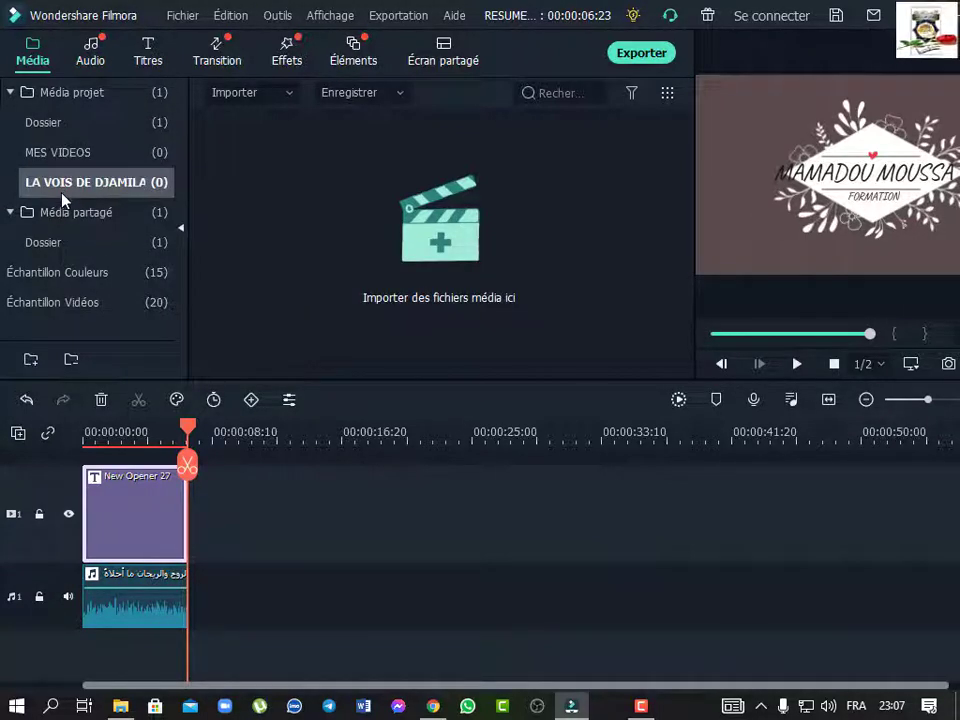
left_click(64, 190)
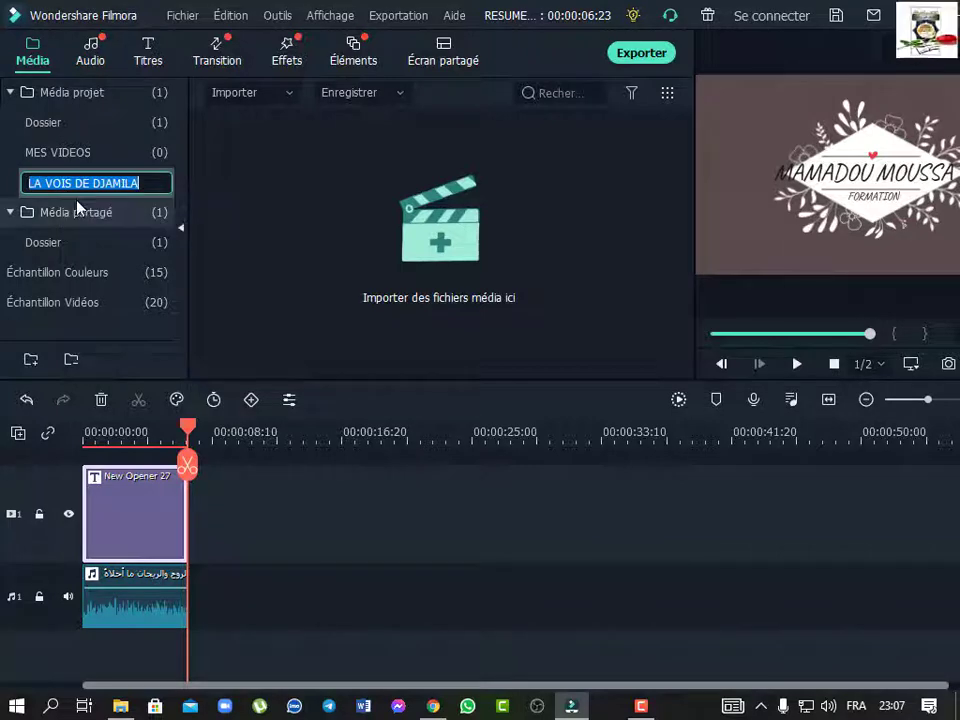
type("HGGK")
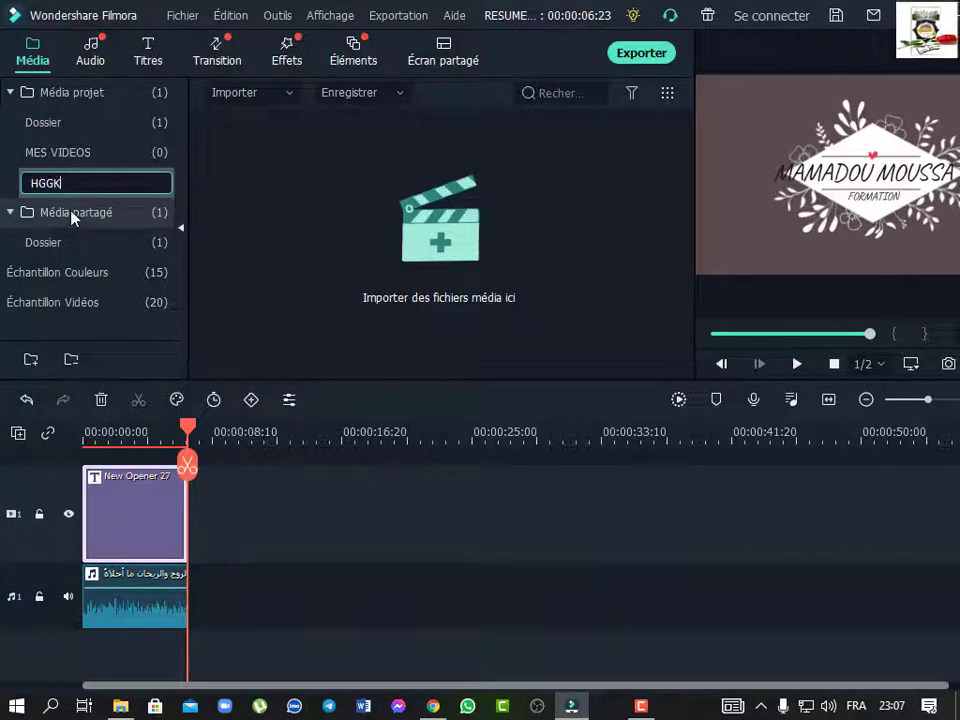
left_click(272, 212)
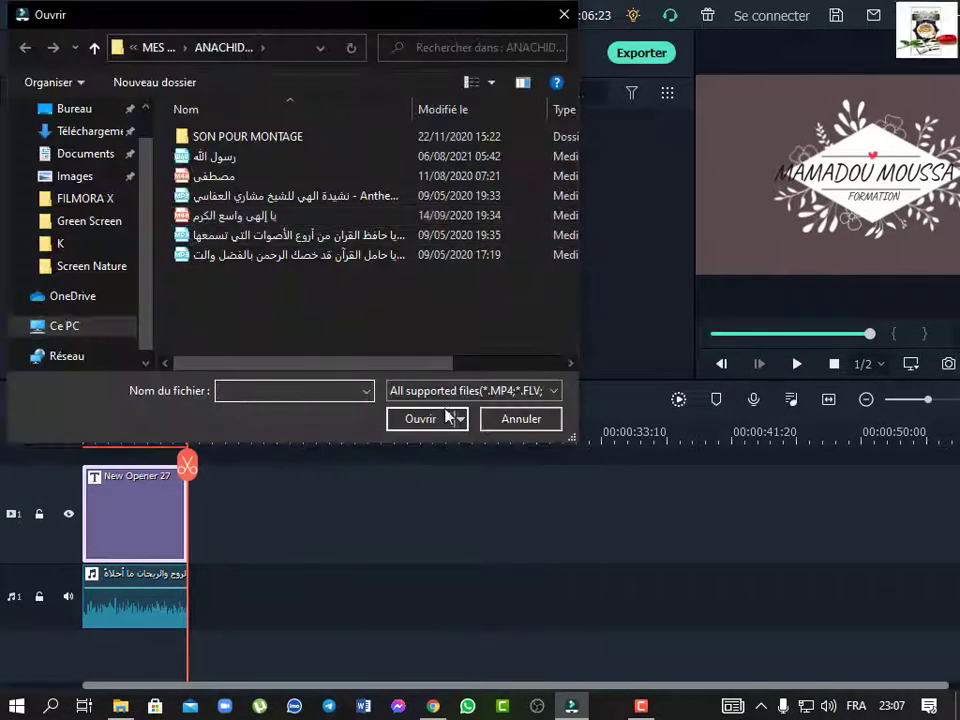
left_click(510, 424)
Delete the HGGK and MES VIDEOS folders from the project media.
right_click(52, 186)
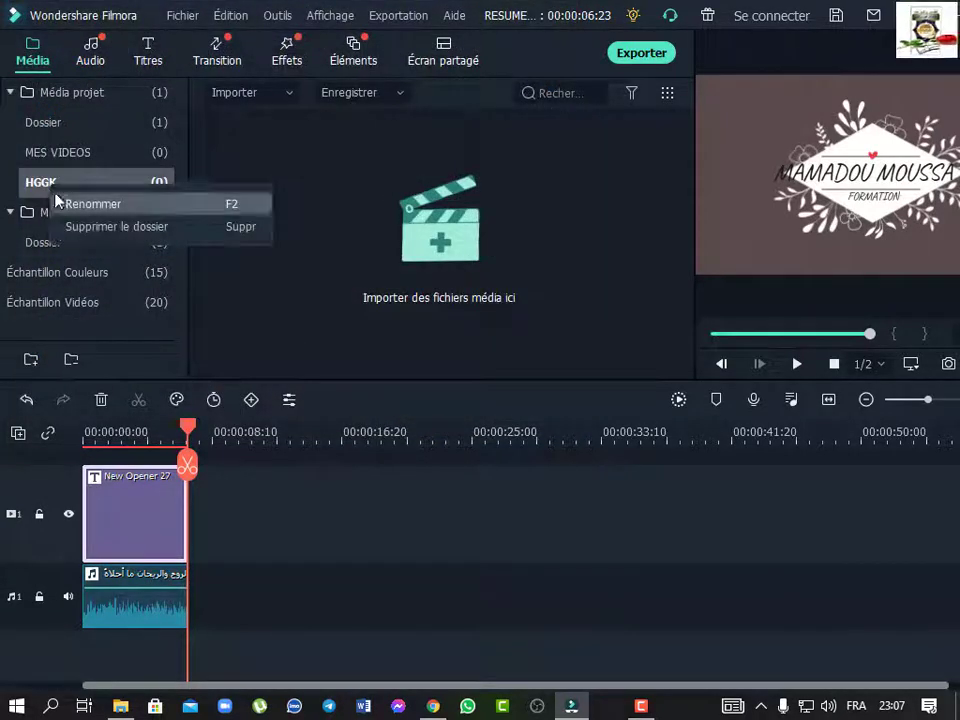
left_click(78, 232)
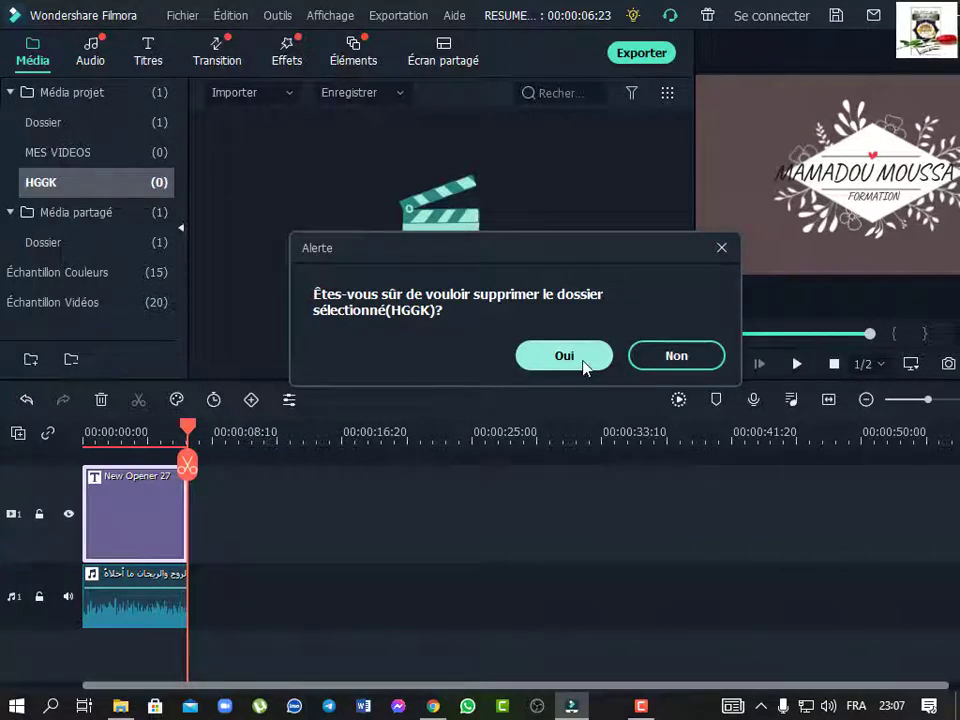
left_click(566, 358)
right_click(70, 153)
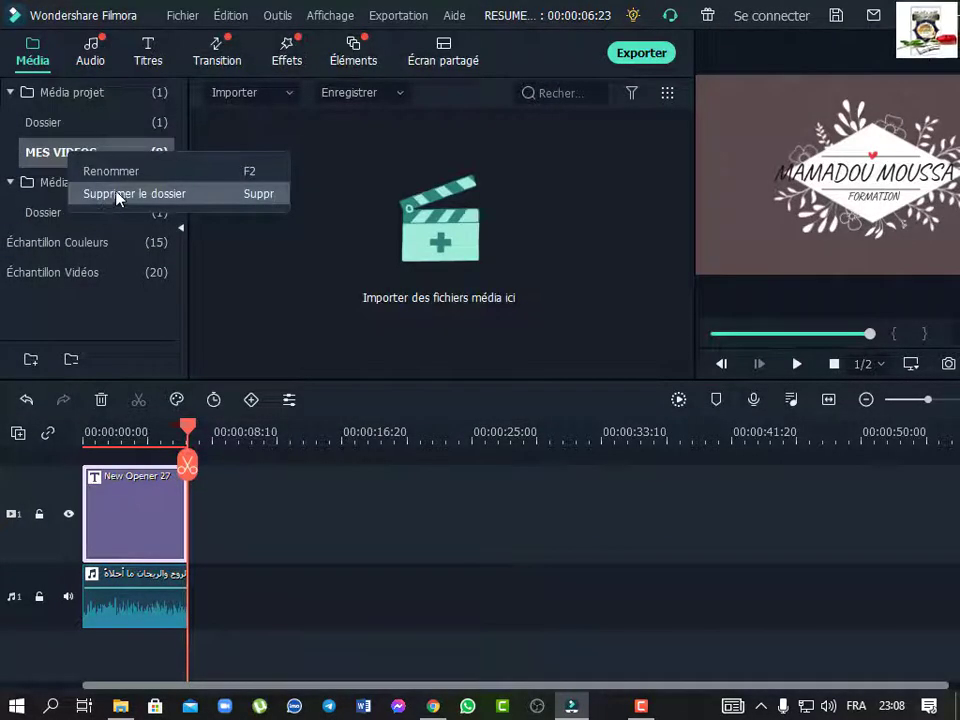
left_click(118, 197)
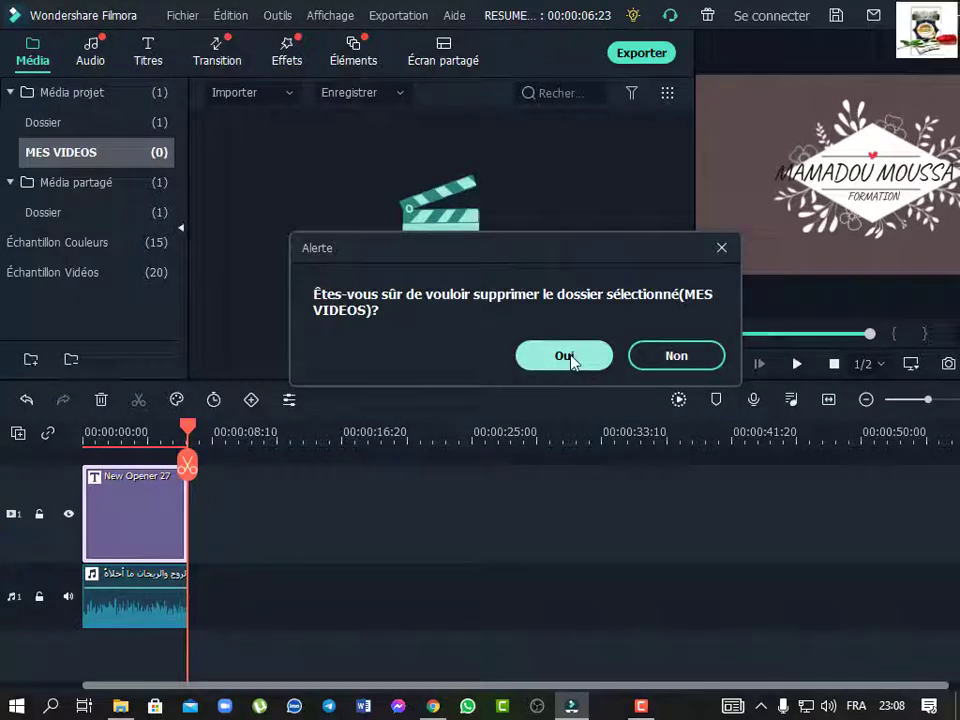
left_click(566, 356)
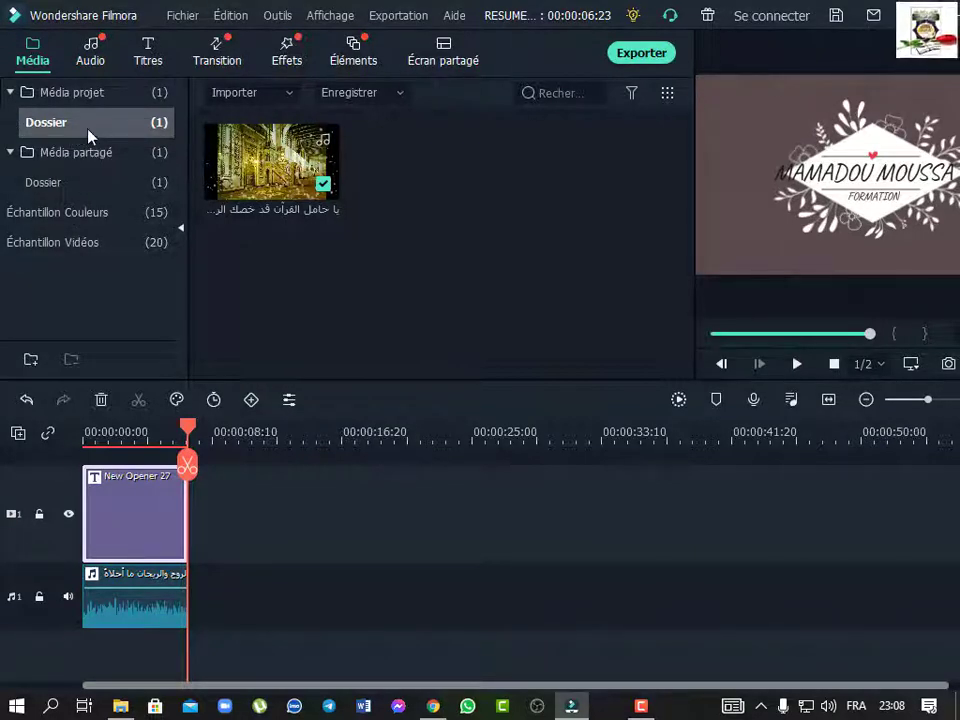
Import all the videos from the Green Screen folder into the project's Dossier media folder.
right_click(475, 208)
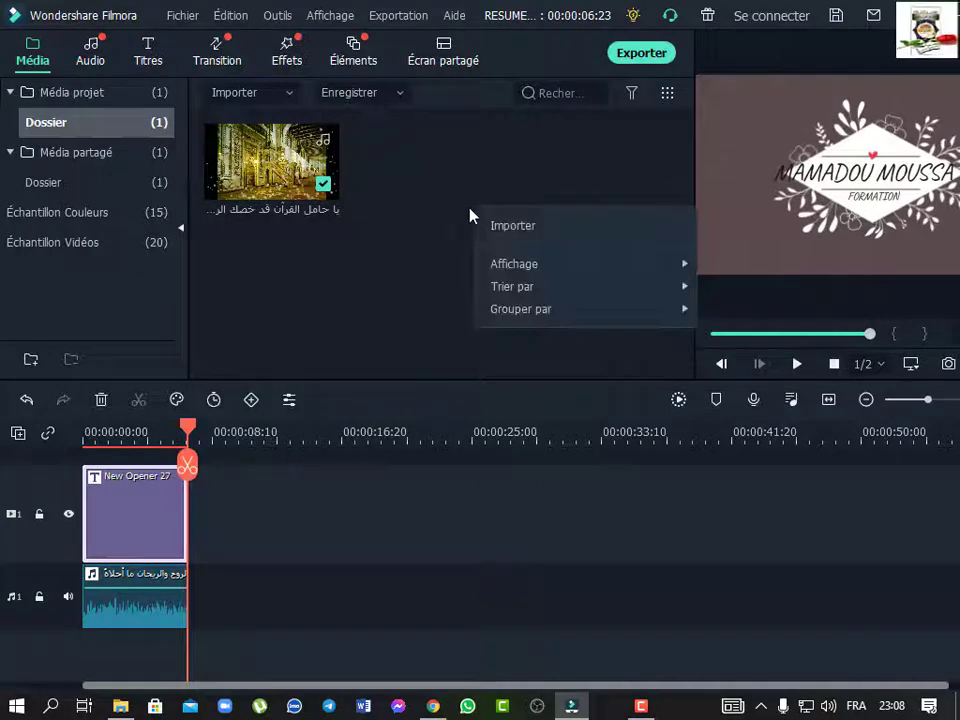
double_click(357, 274)
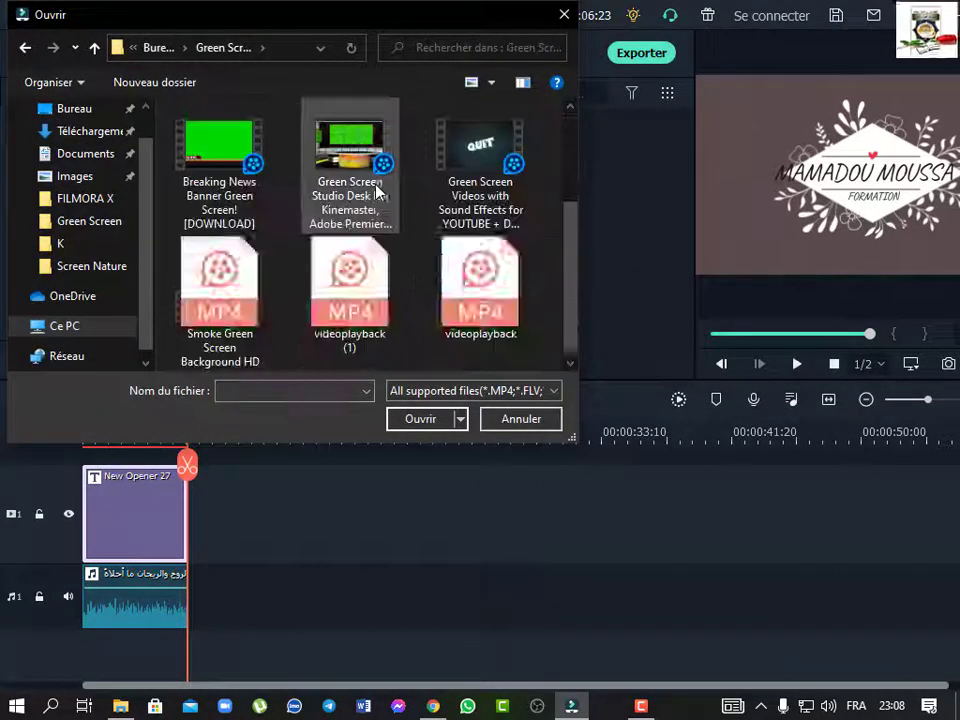
left_click(232, 317)
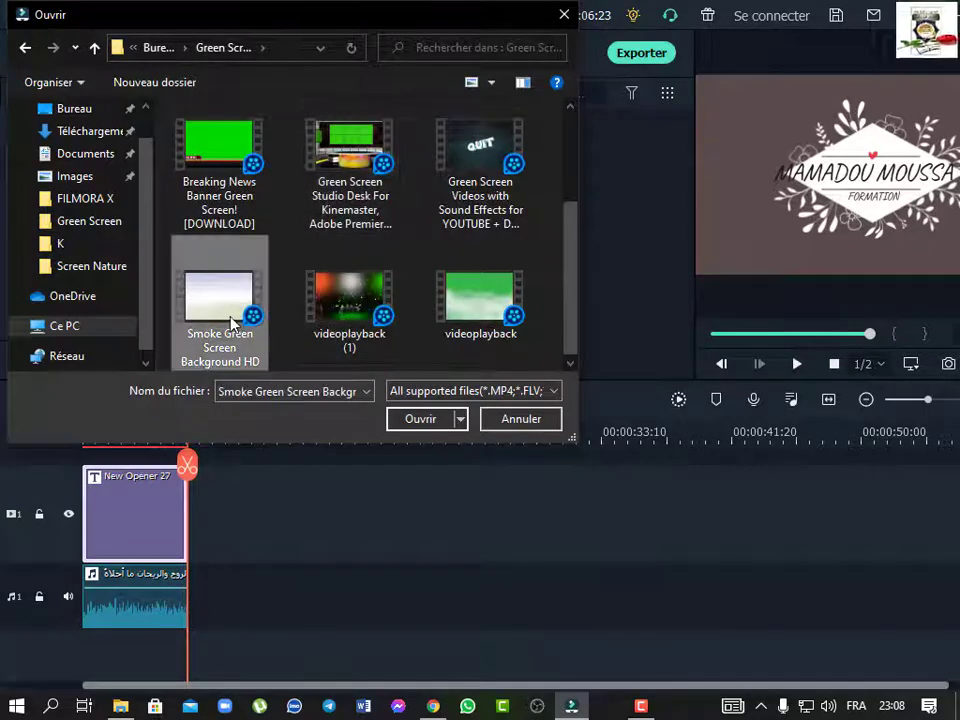
key("ctrl+a")
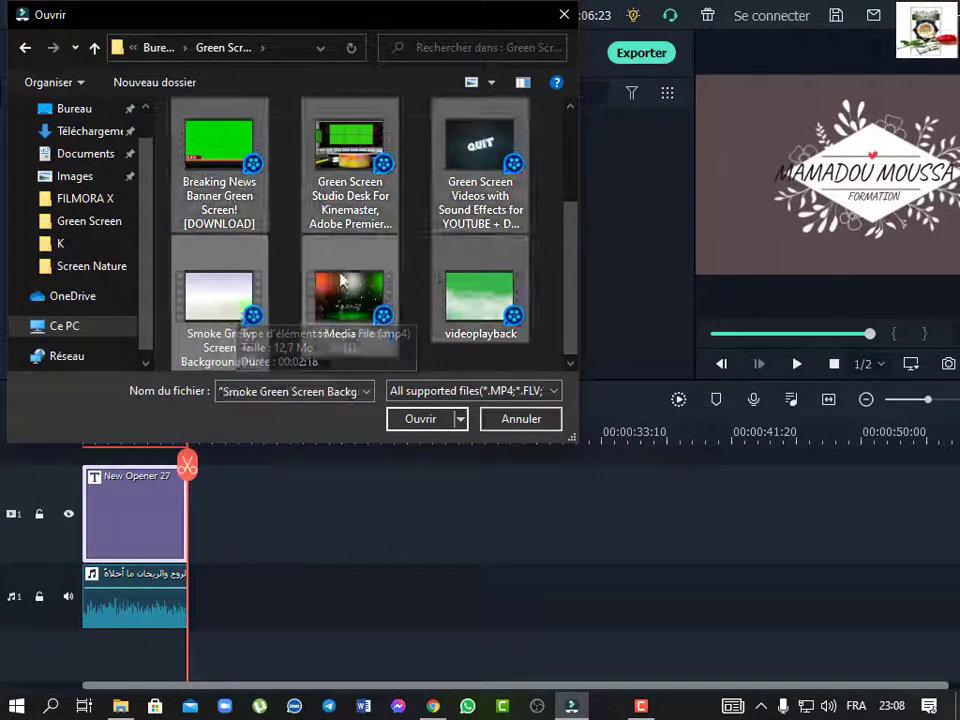
scroll(238, 315, "up", 2)
left_click(420, 419)
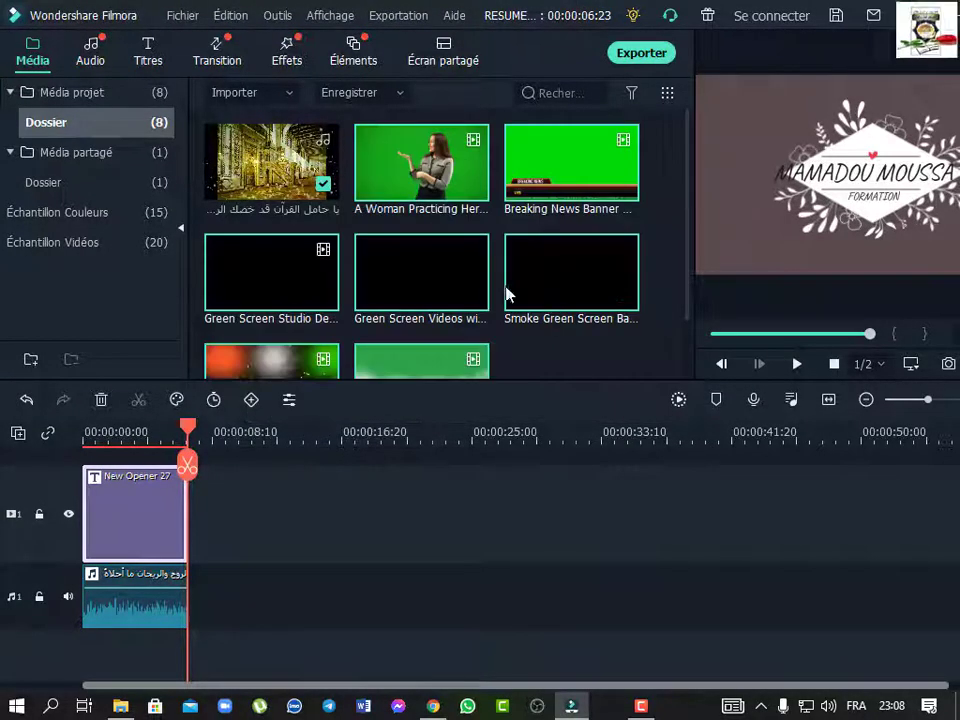
scroll(437, 252, "down", 1)
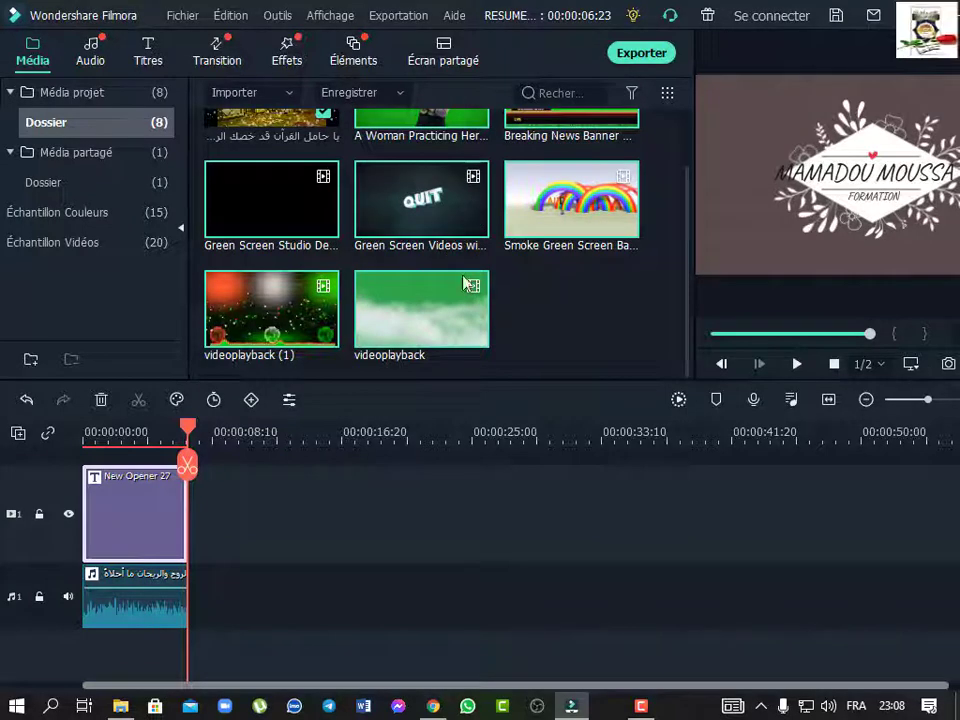
scroll(478, 330, "up", 1)
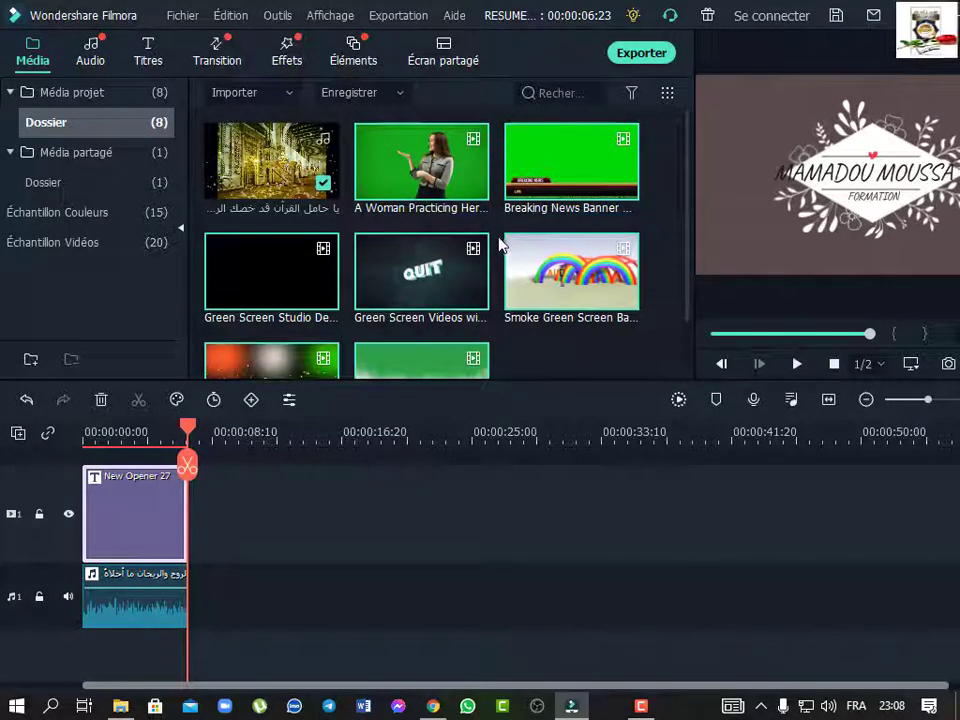
Review the available options for importing, recording and filtering media in the project library.
left_click(289, 95)
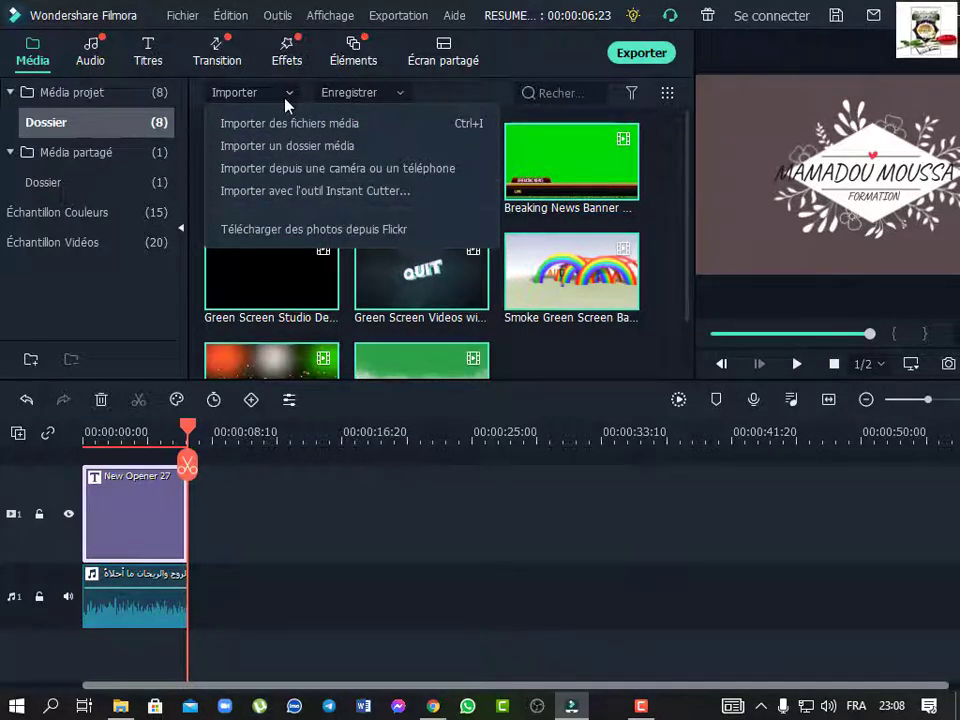
left_click(405, 94)
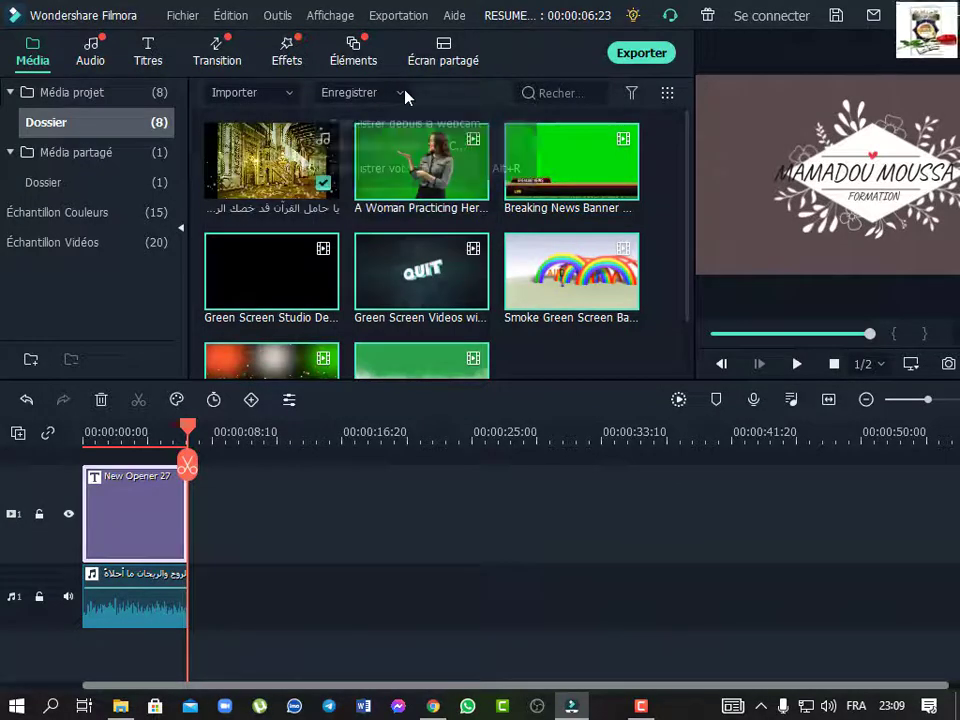
left_click(405, 94)
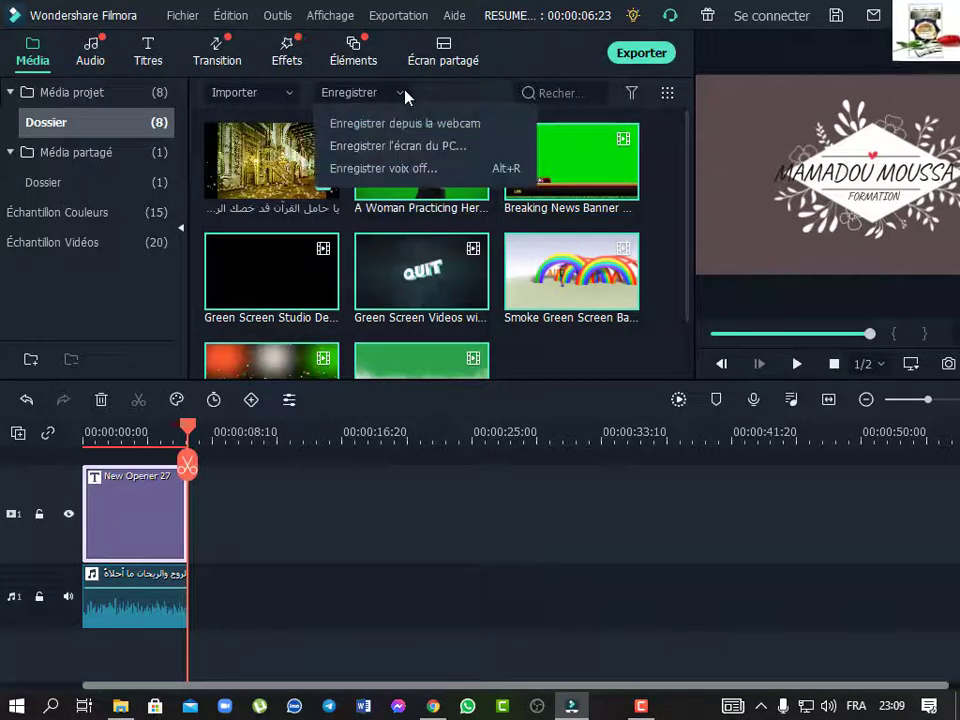
left_click(637, 98)
left_click(634, 96)
left_click(647, 124)
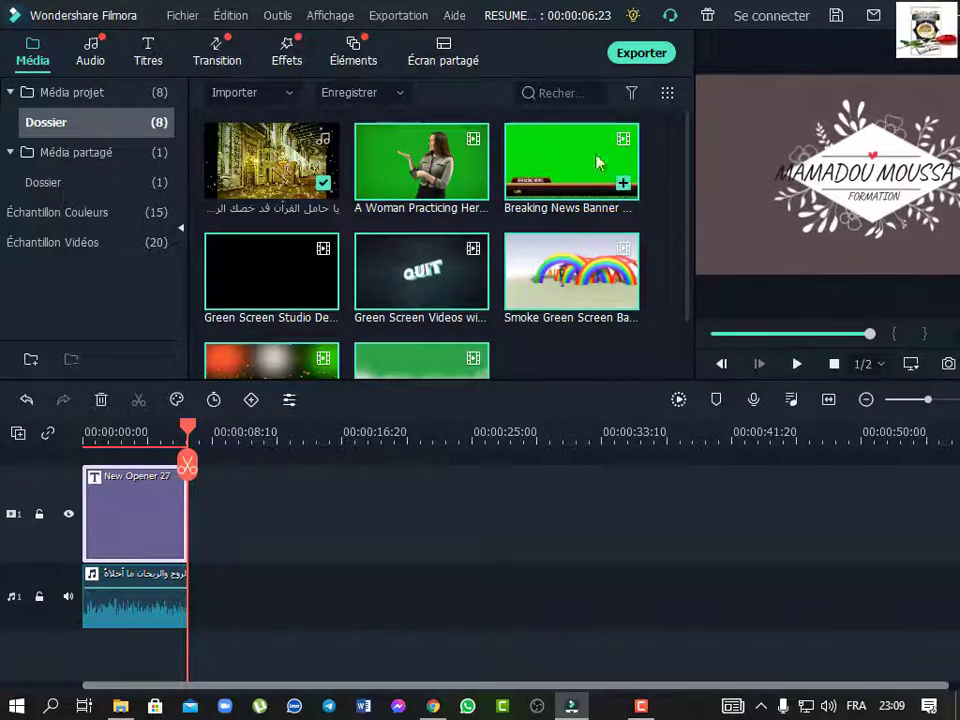
Filter the Dossier media by video, image and audio in turn, and restore the display of all media types.
left_click(634, 94)
left_click(638, 144)
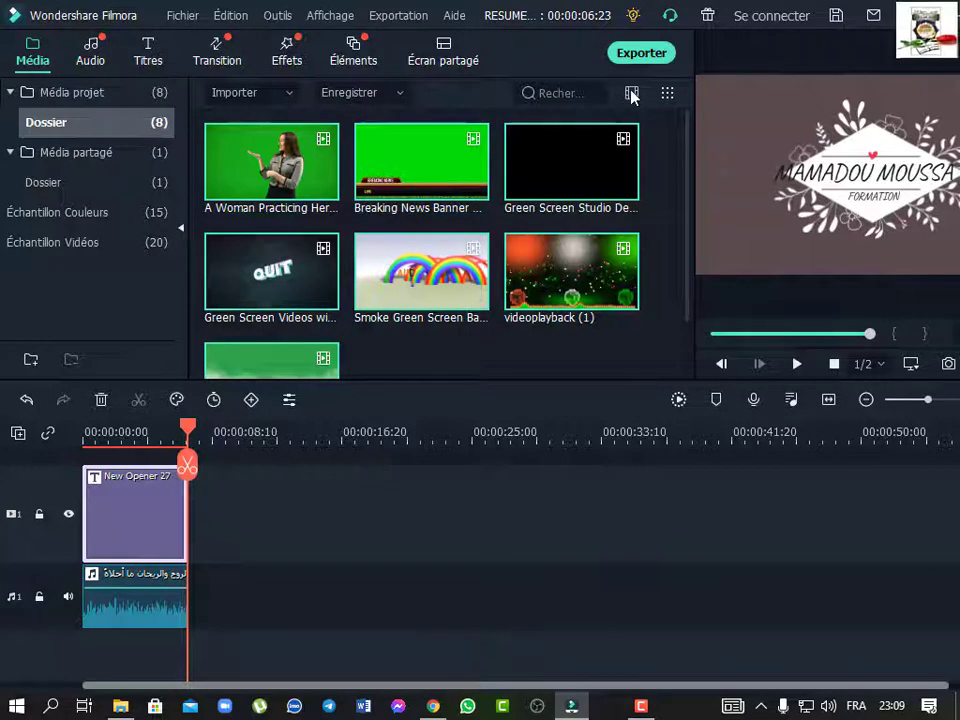
left_click(632, 94)
left_click(649, 168)
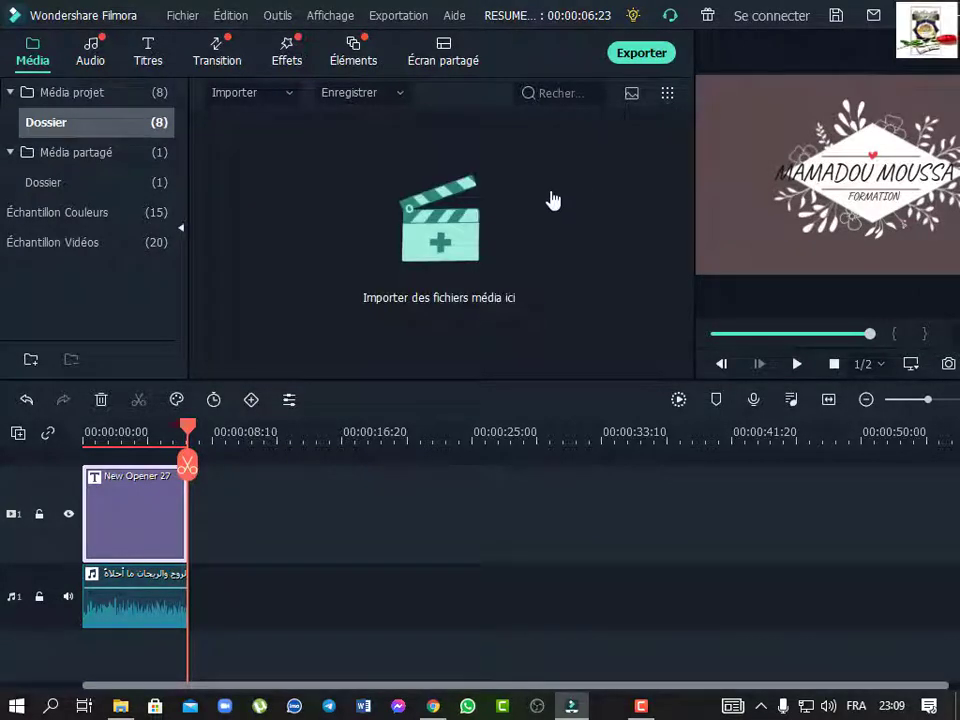
left_click(632, 94)
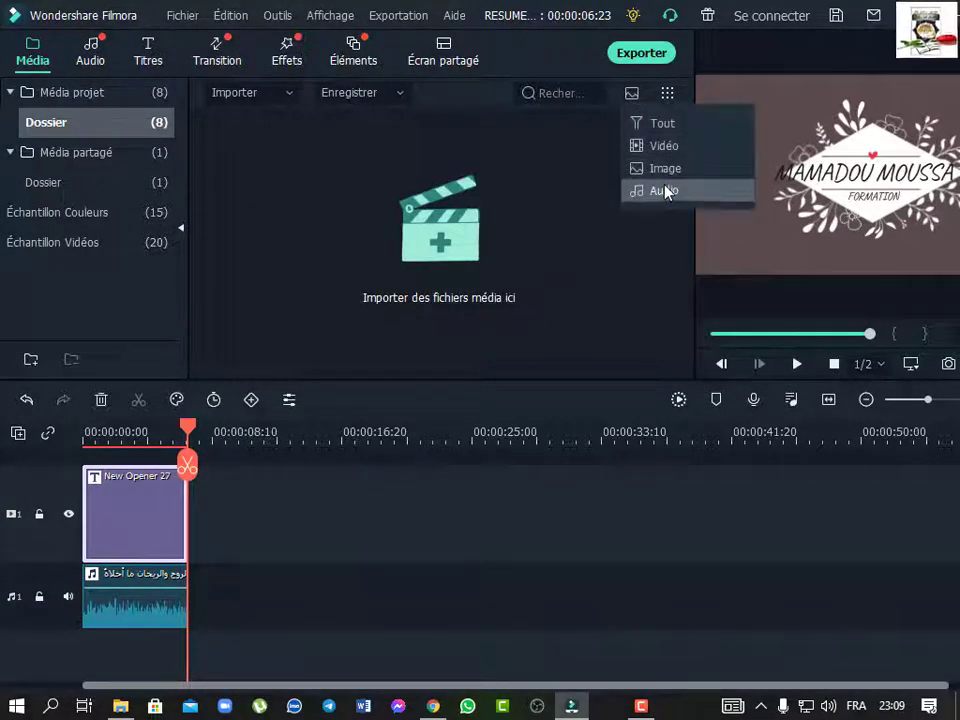
left_click(664, 190)
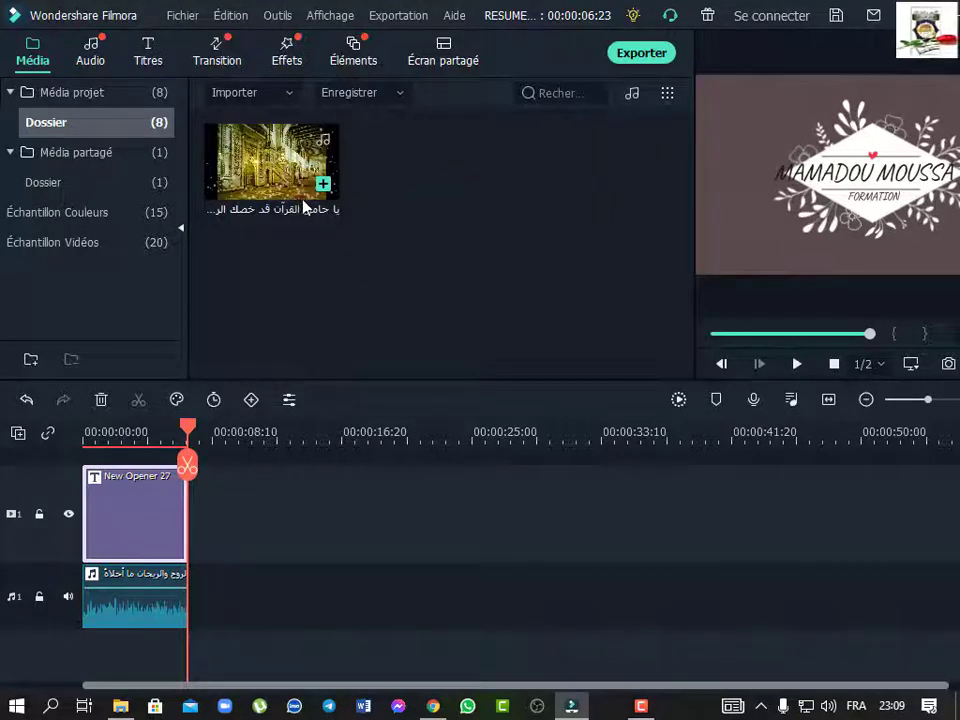
left_click(633, 96)
left_click(634, 122)
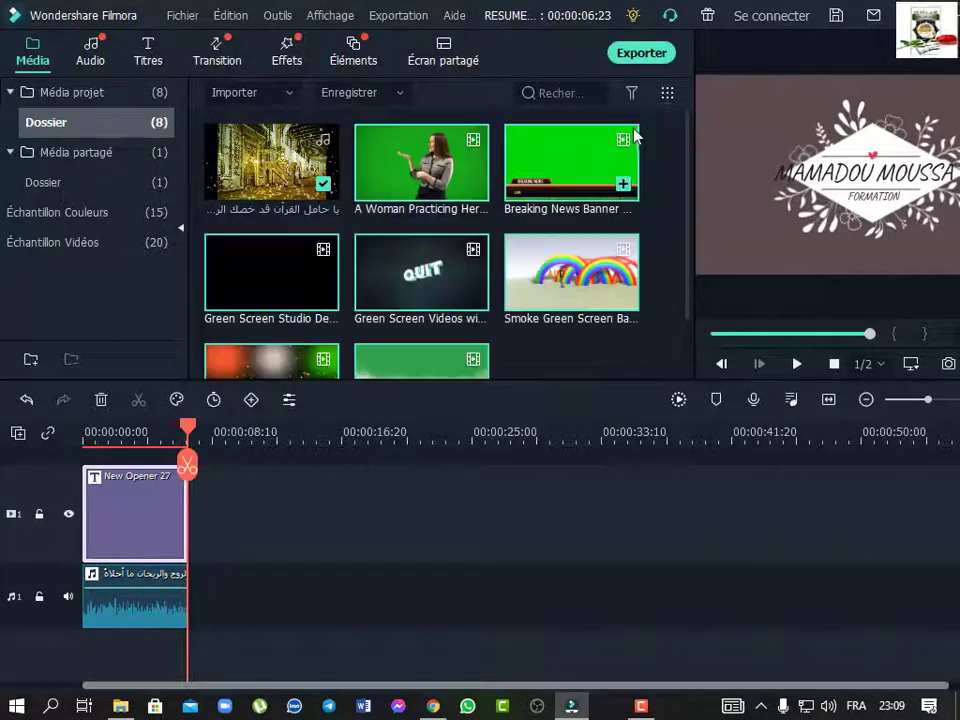
Show the Dossier media as a detailed list and return it to large thumbnails.
left_click(667, 93)
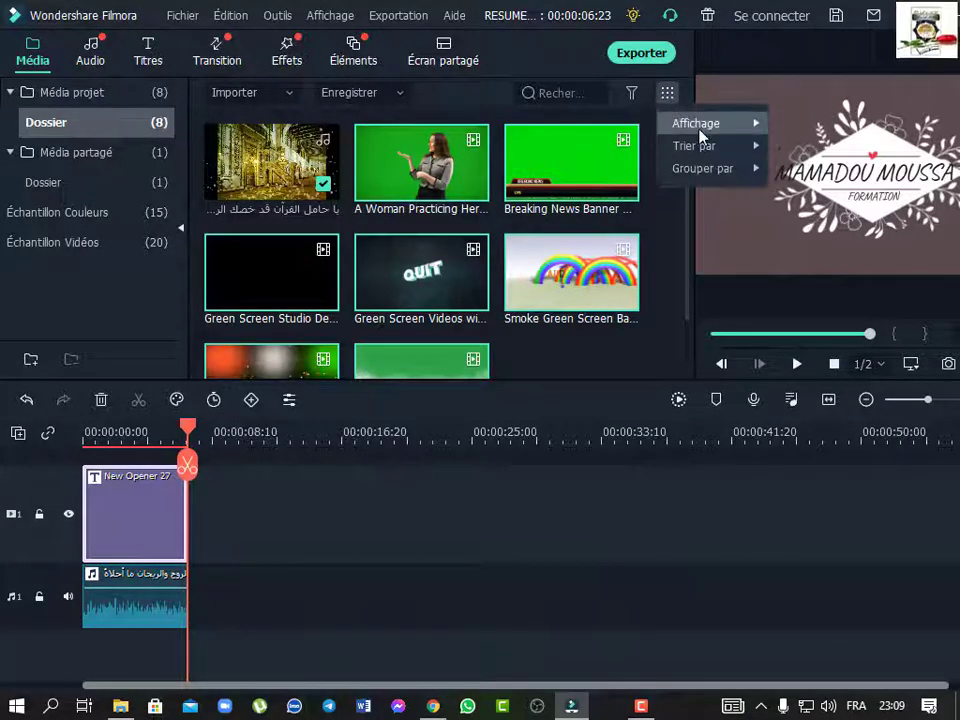
mouse_move(700, 135)
left_click(596, 141)
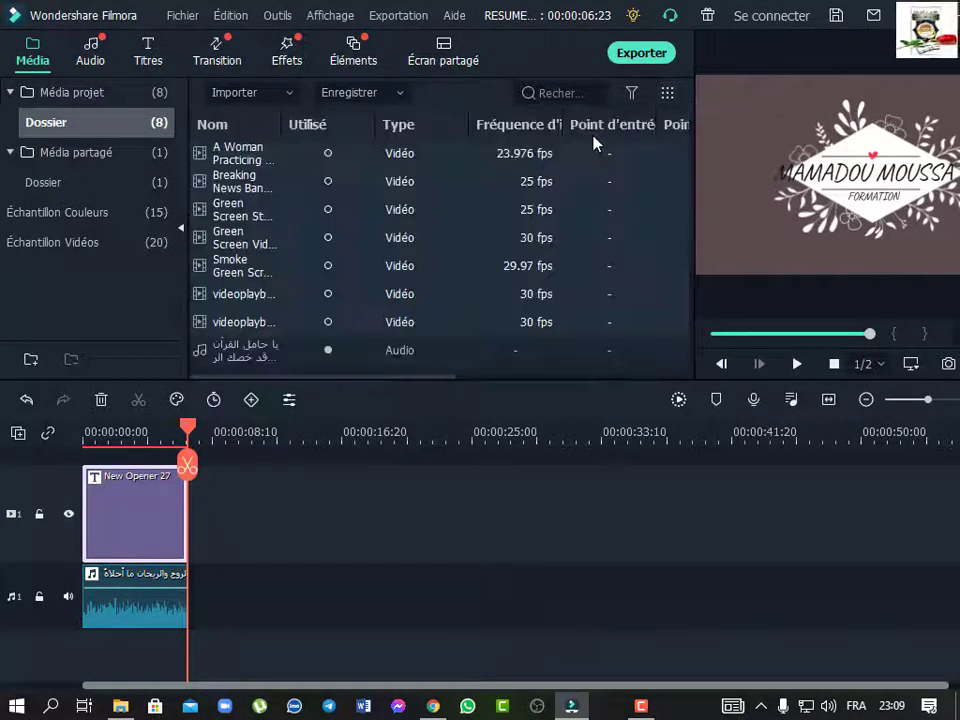
left_click(667, 93)
mouse_move(680, 123)
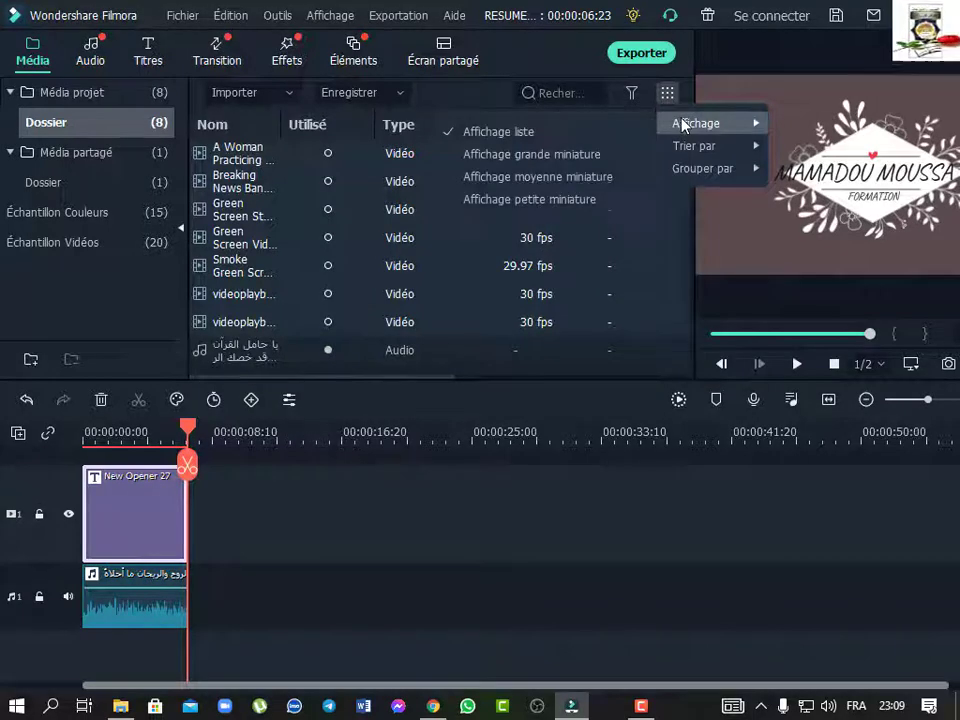
left_click(598, 163)
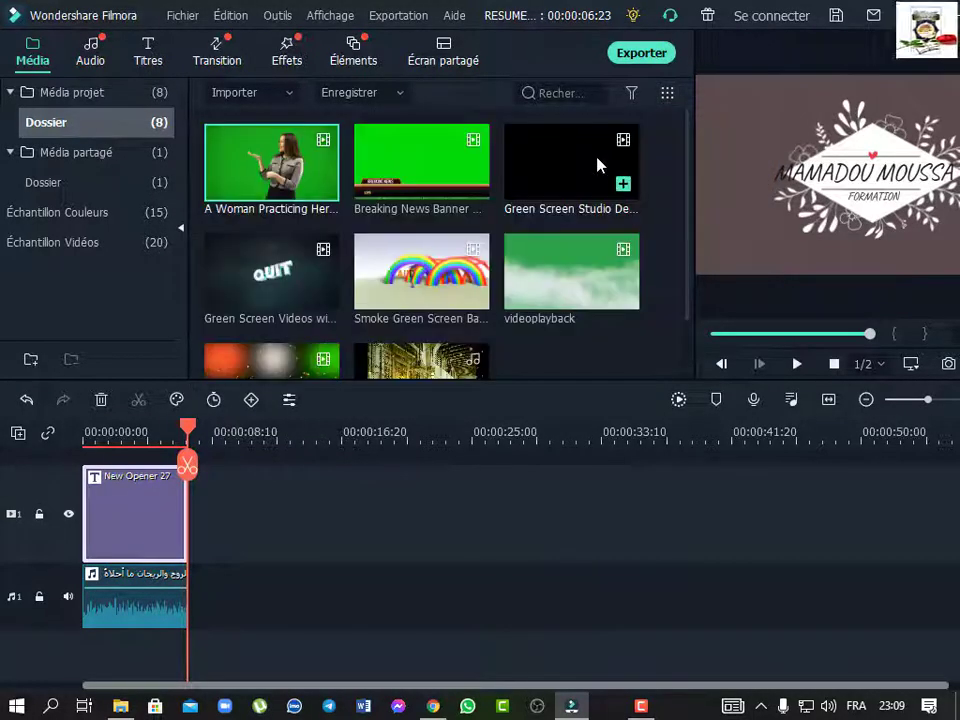
Try the small thumbnail display for the Dossier media and switch back to large thumbnails.
left_click(667, 93)
mouse_move(693, 148)
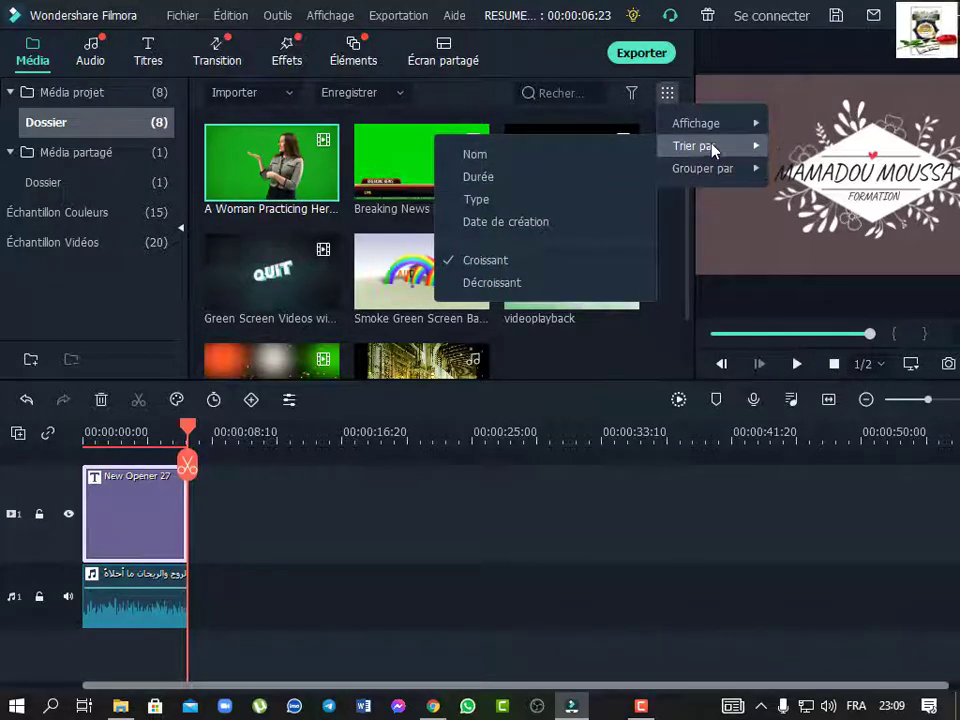
mouse_move(715, 124)
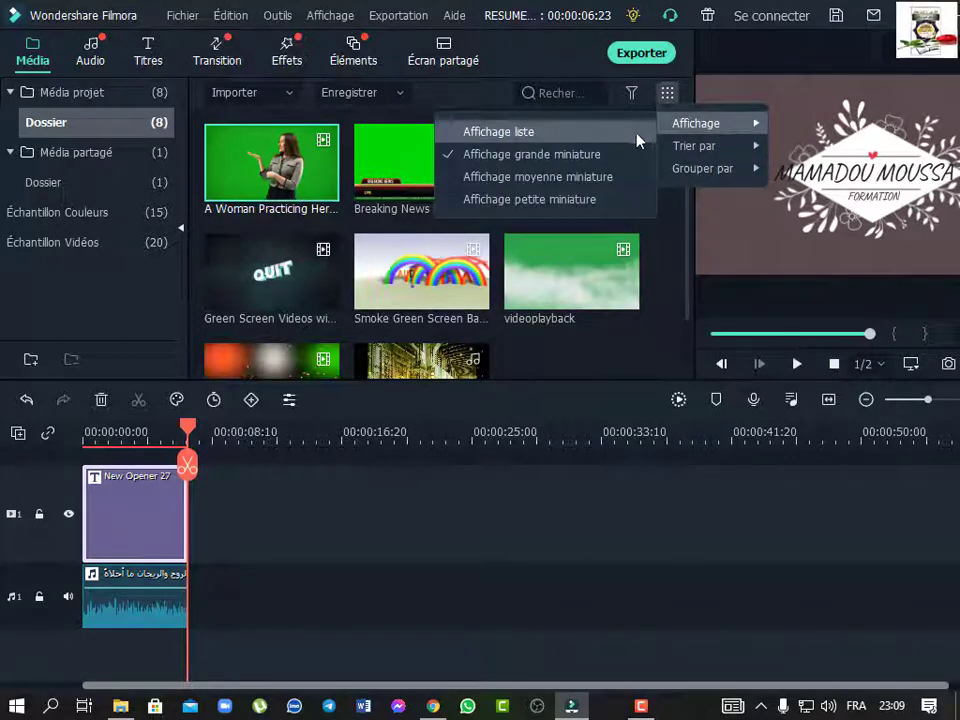
left_click(603, 199)
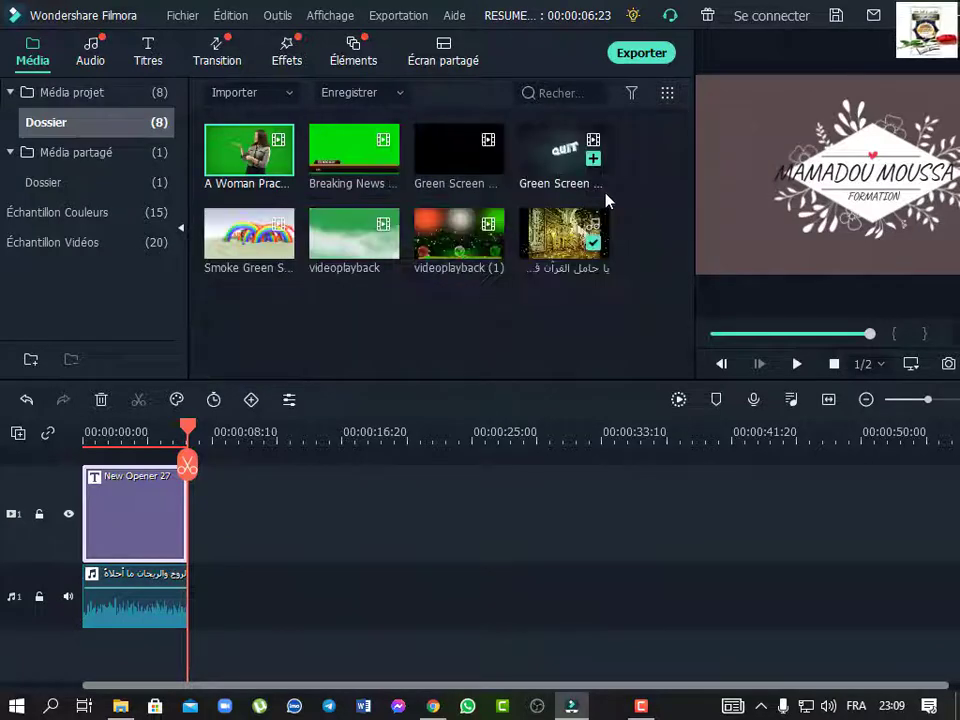
left_click(667, 93)
mouse_move(712, 122)
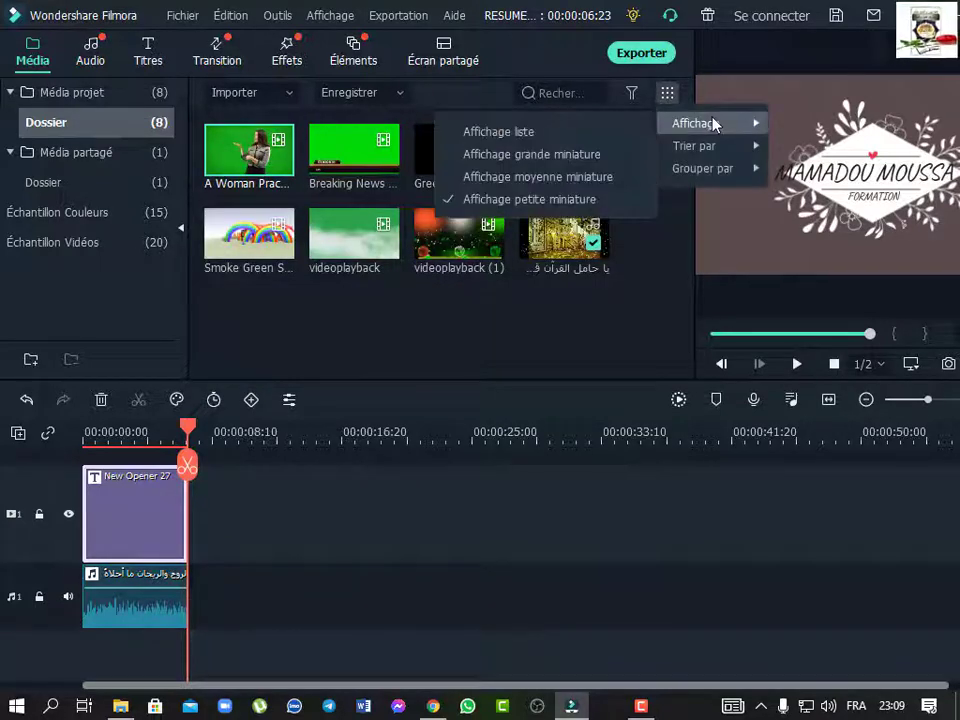
left_click(617, 157)
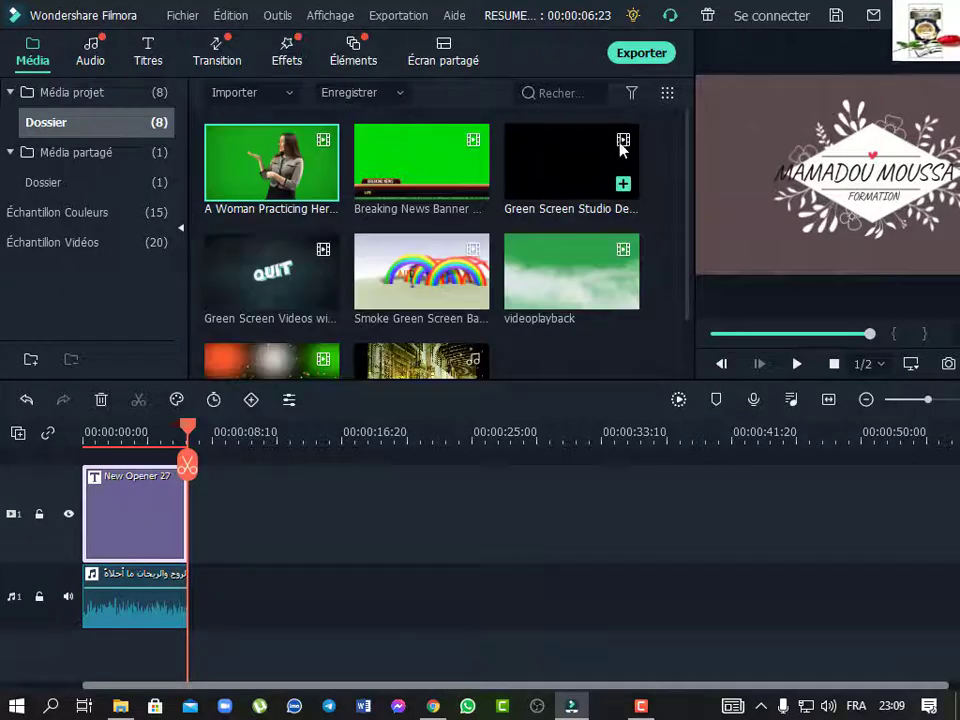
Display the Dossier media as medium thumbnails.
left_click(667, 93)
mouse_move(700, 128)
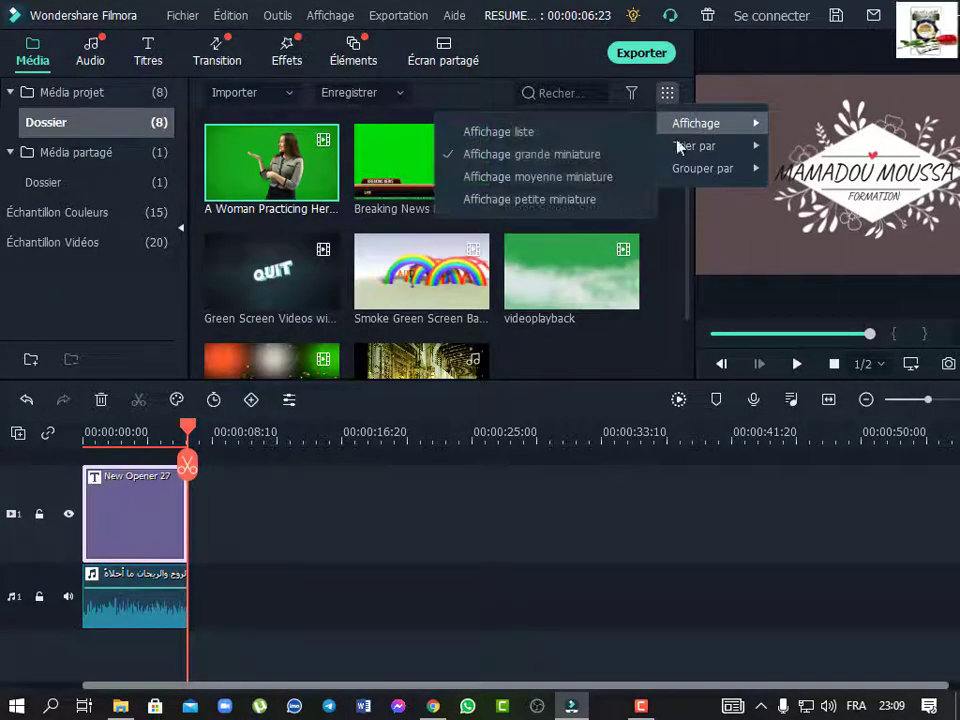
left_click(605, 176)
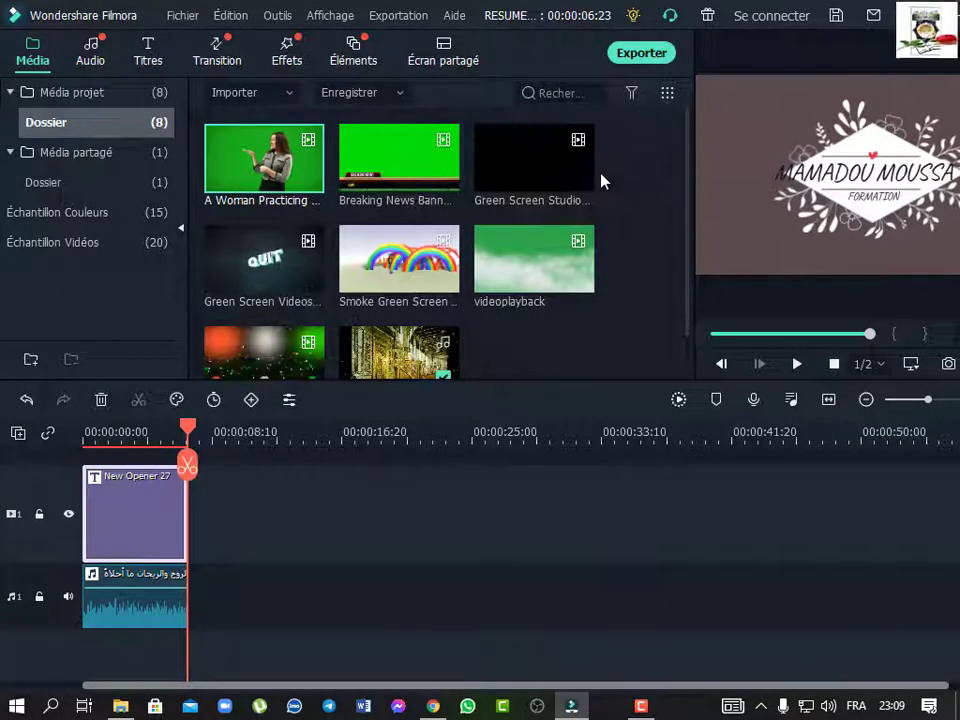
Sort the Dossier media by name and review the other available sorting criteria.
left_click(667, 93)
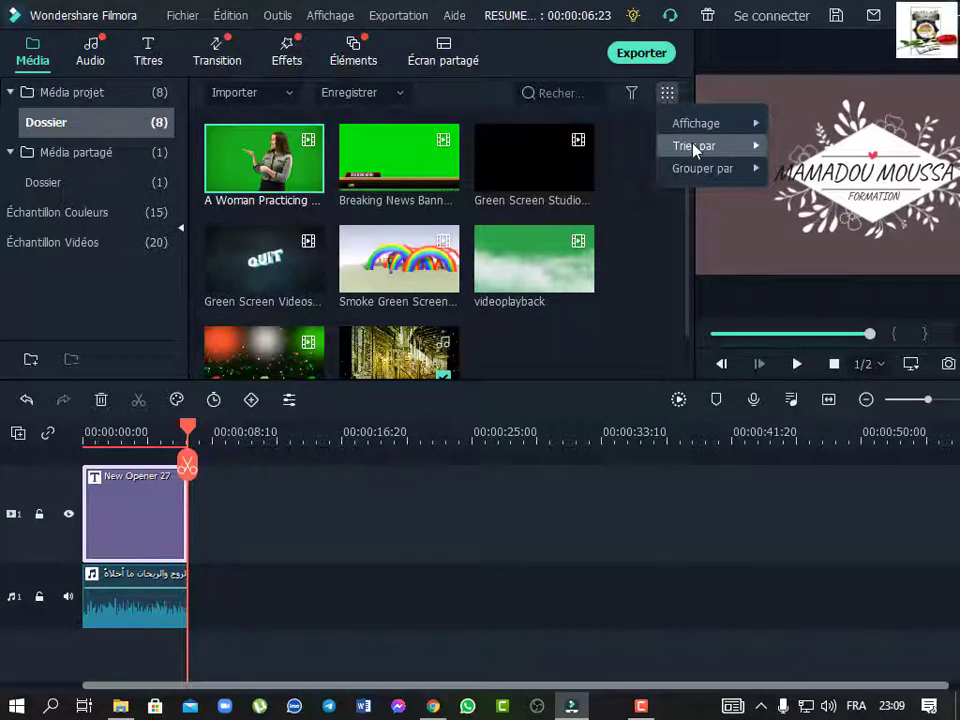
mouse_move(705, 146)
left_click(560, 156)
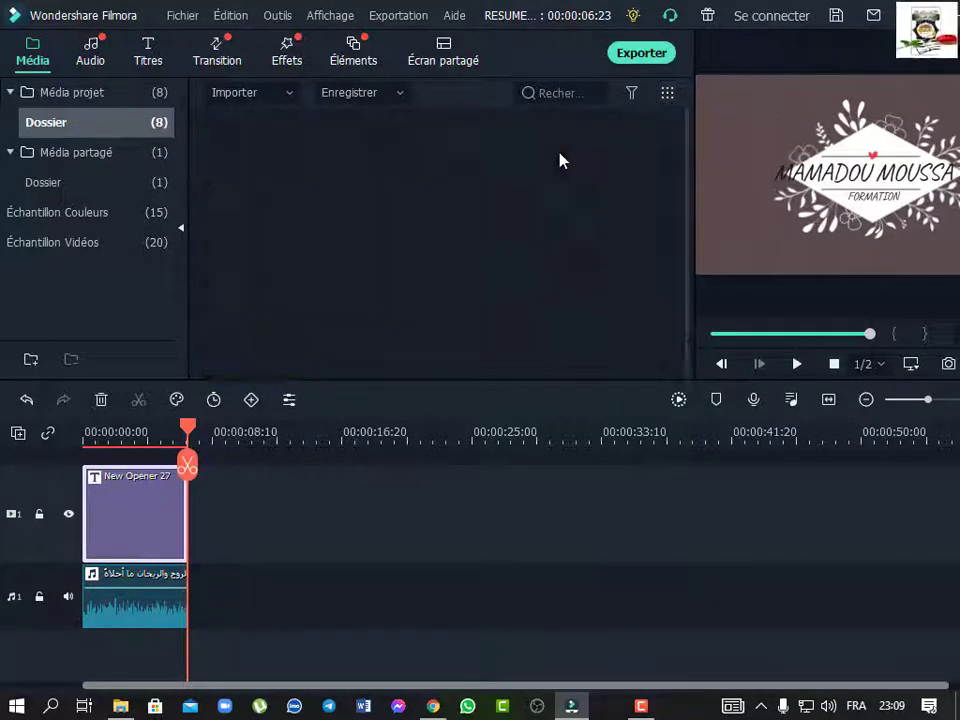
left_click(667, 93)
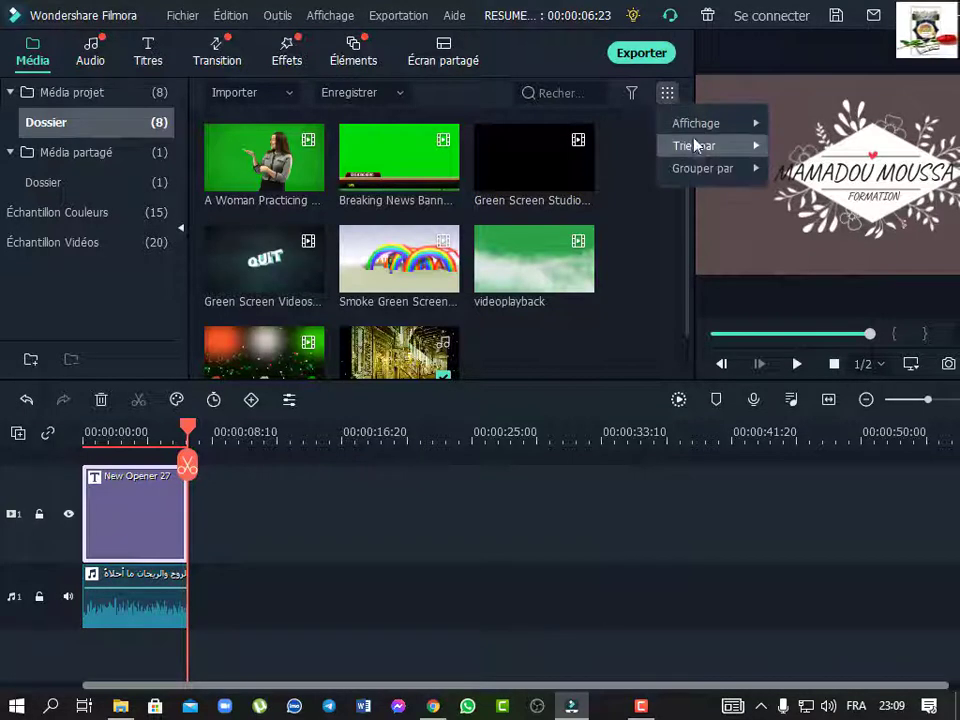
mouse_move(700, 146)
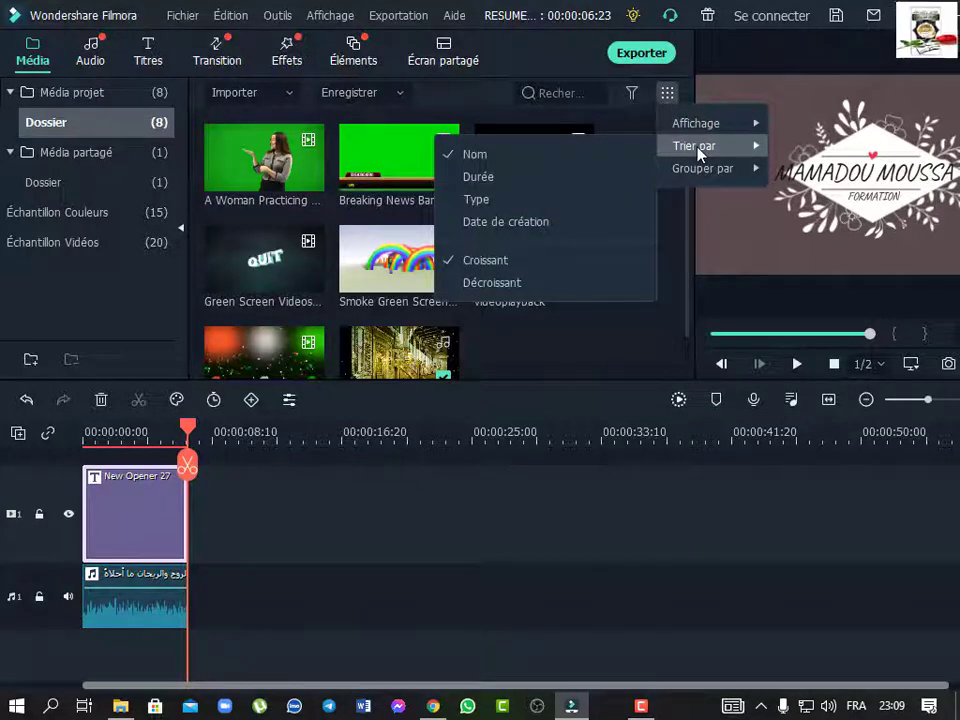
left_click(667, 93)
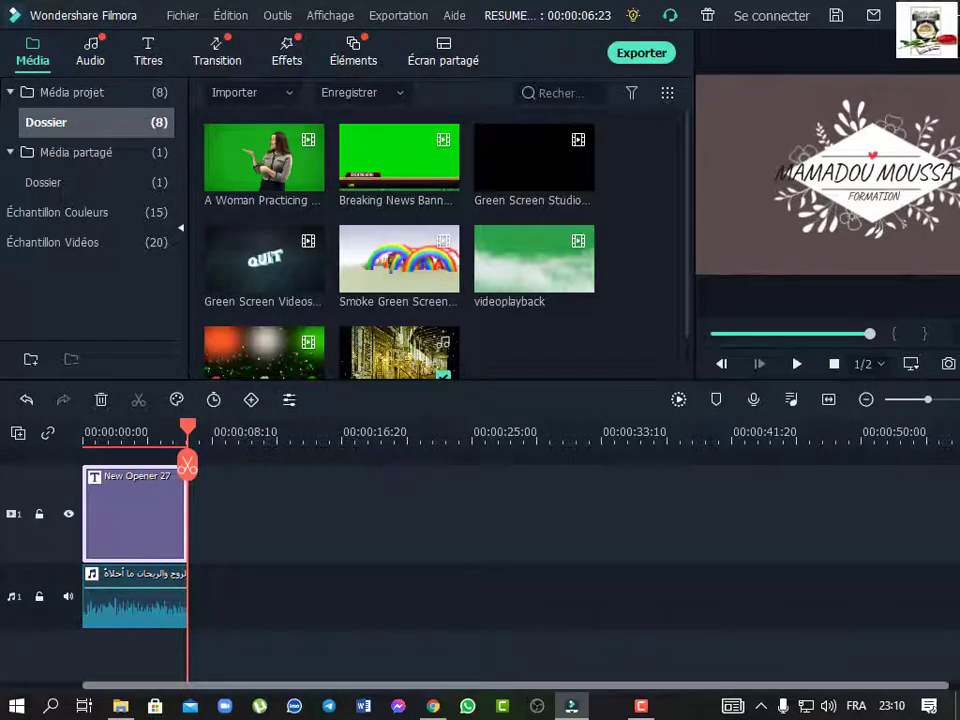
left_click_drag(832, 17, 815, 34)
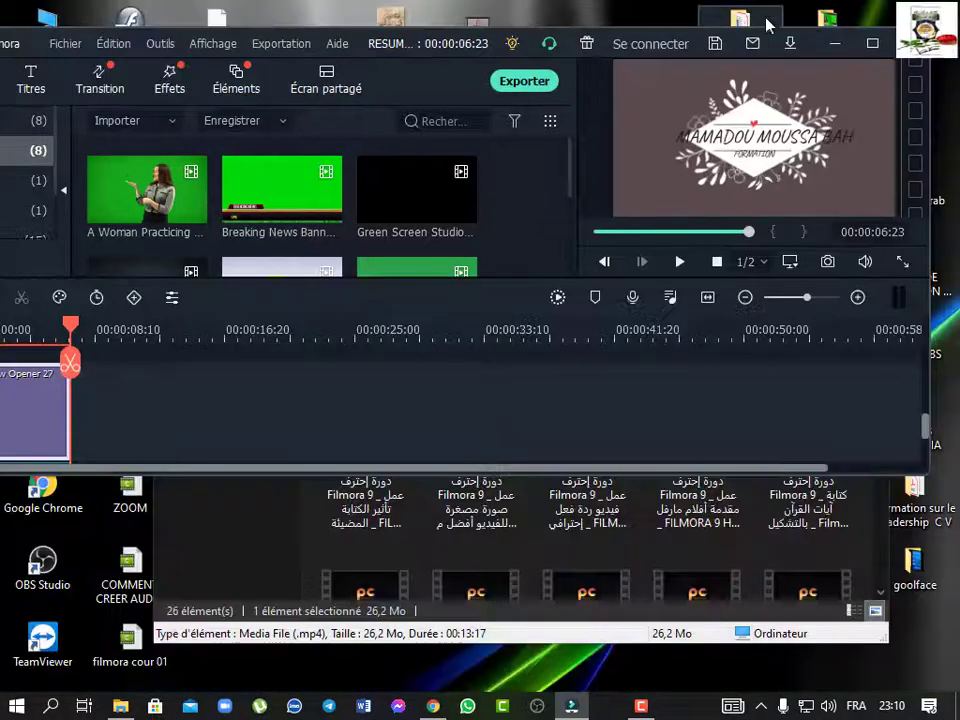
left_click(872, 43)
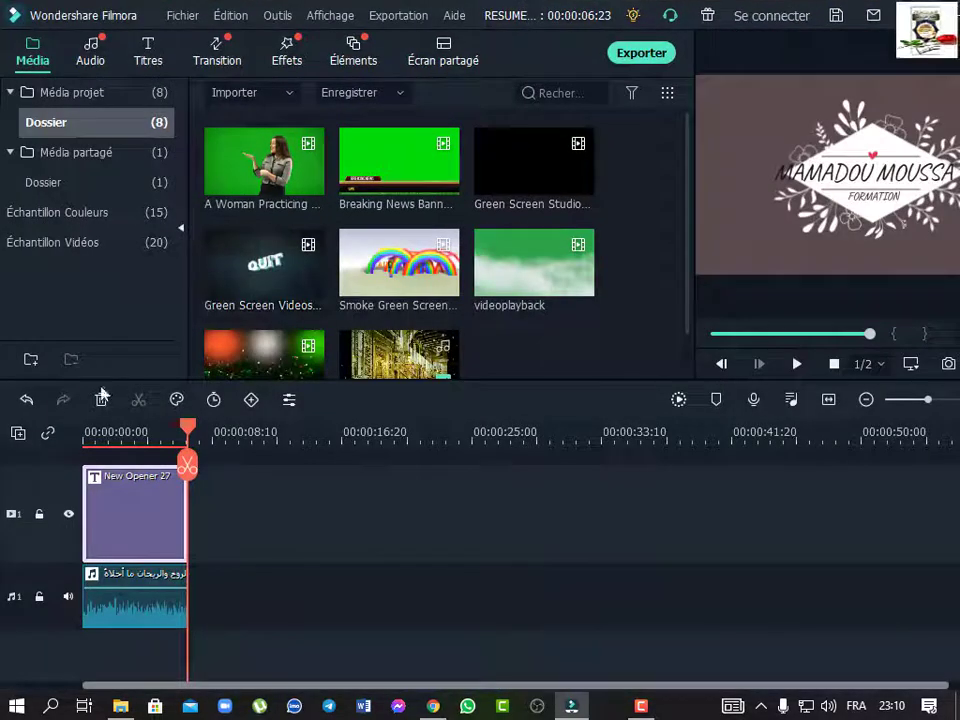
Undo the video import and the MES VIDEOS folder deletion, and redo both changes.
left_click(30, 406)
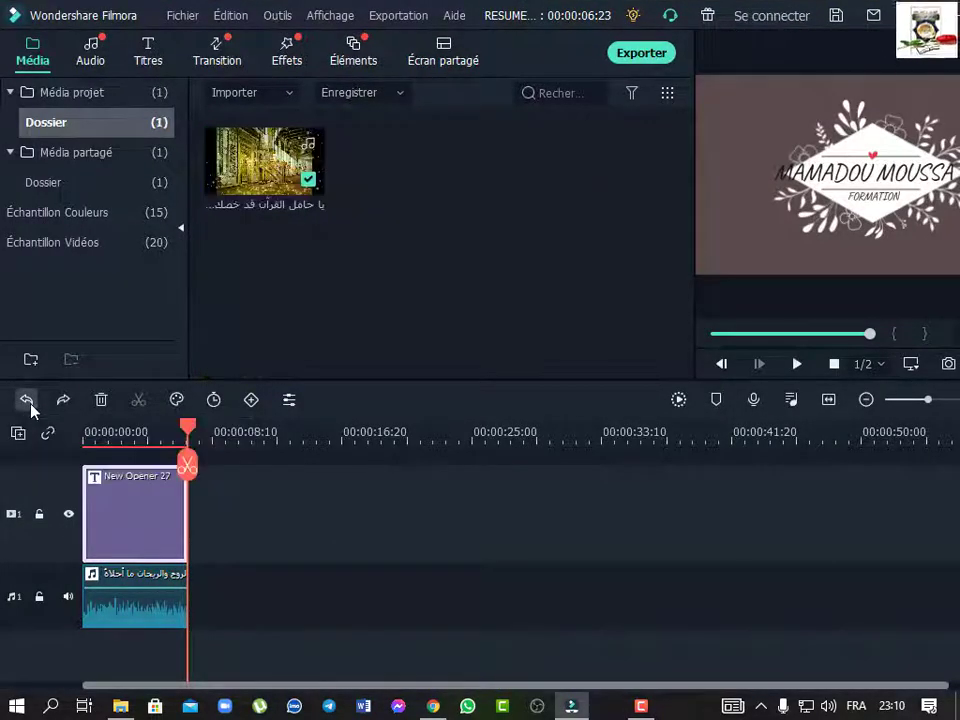
left_click(30, 406)
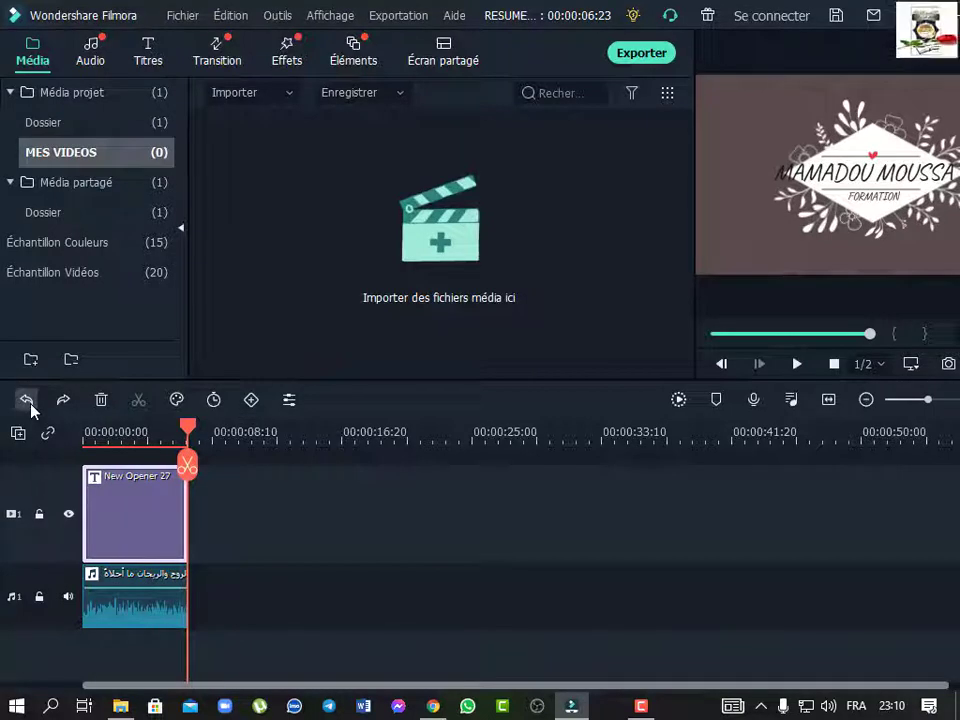
left_click(62, 400)
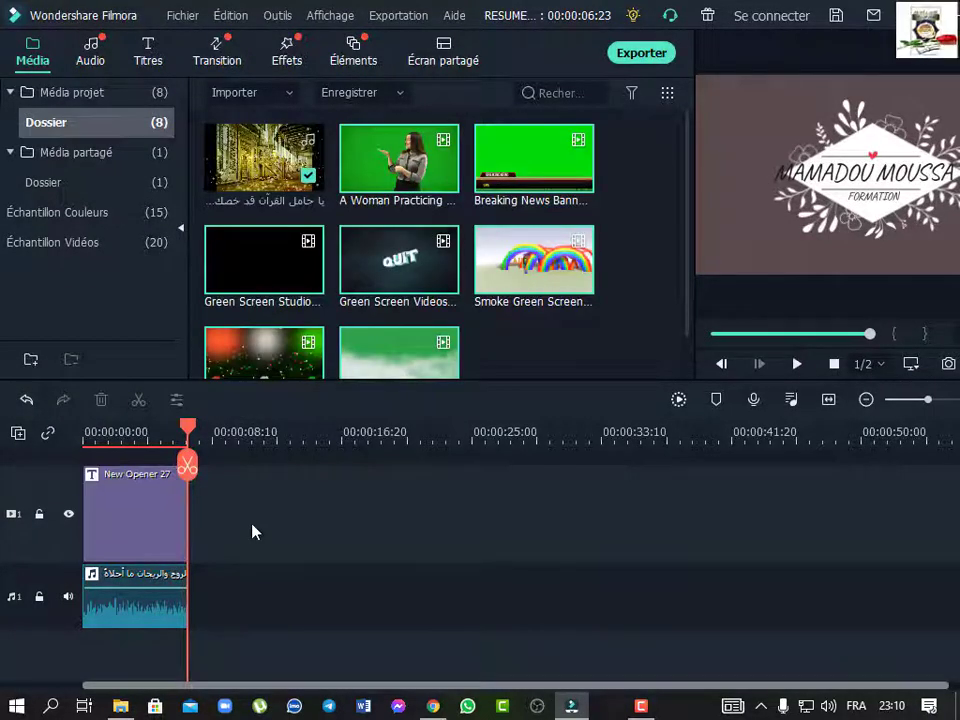
Delete the New Opener 27 title and the audio clip from the timeline.
left_click(114, 528)
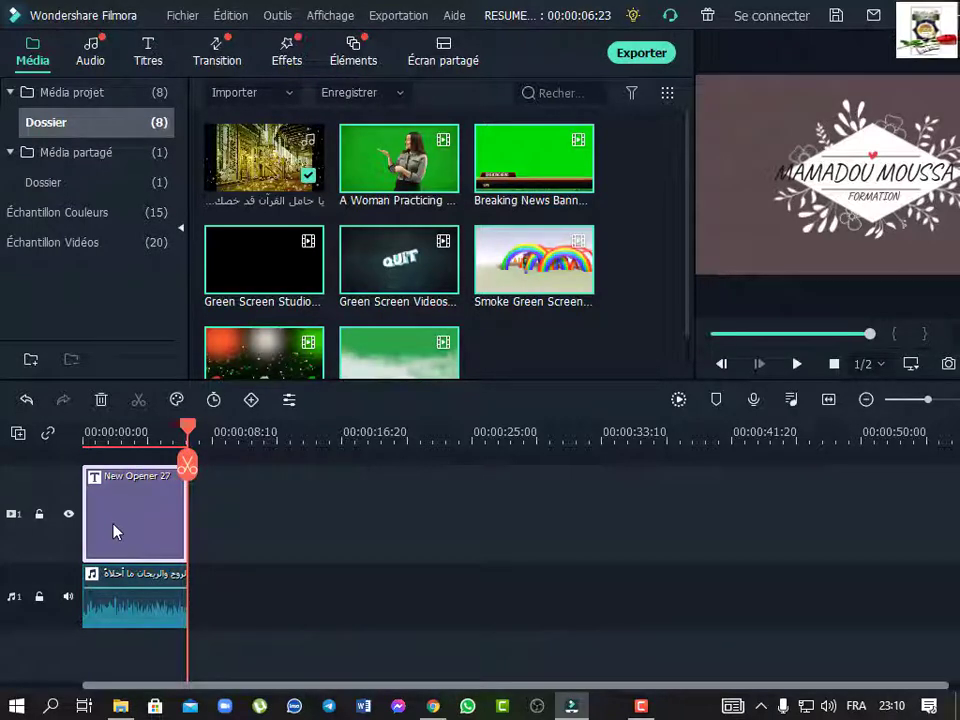
key("Delete")
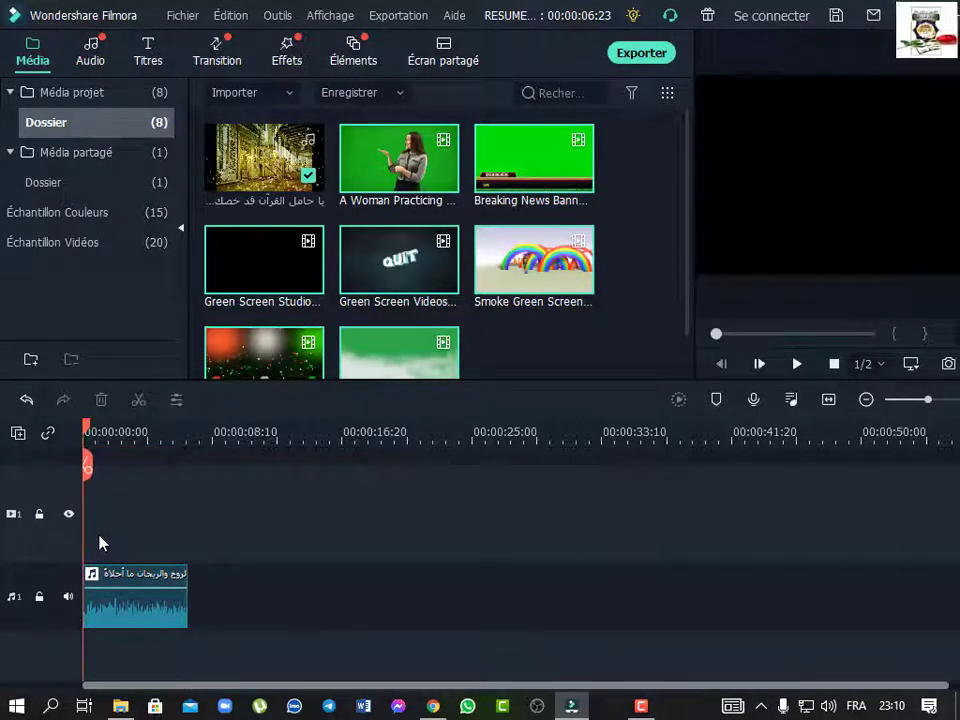
left_click(115, 626)
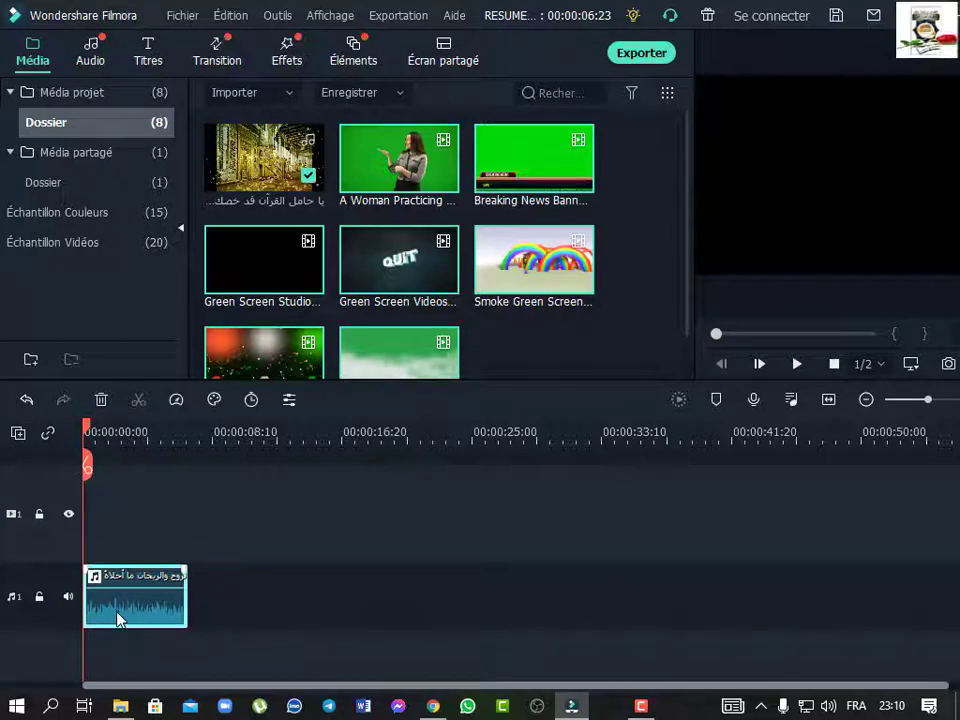
left_click(101, 399)
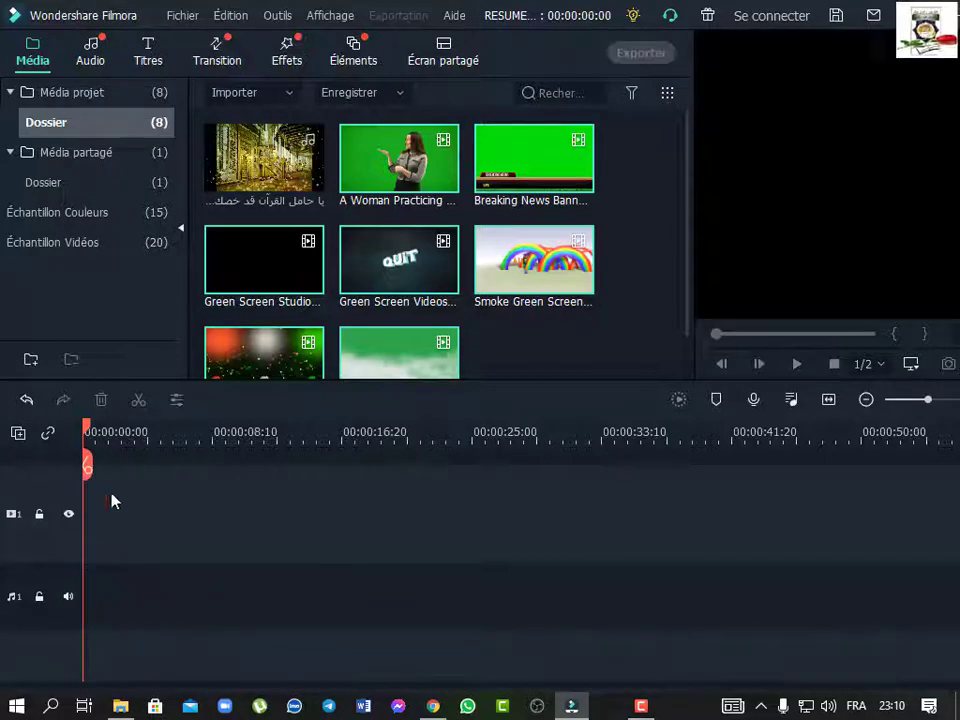
Place the A Woman Practicing clip on video track 1, keeping the 1920 x 1080 30fps project settings, and append the Breaking News Banner clip.
mouse_move(443, 180)
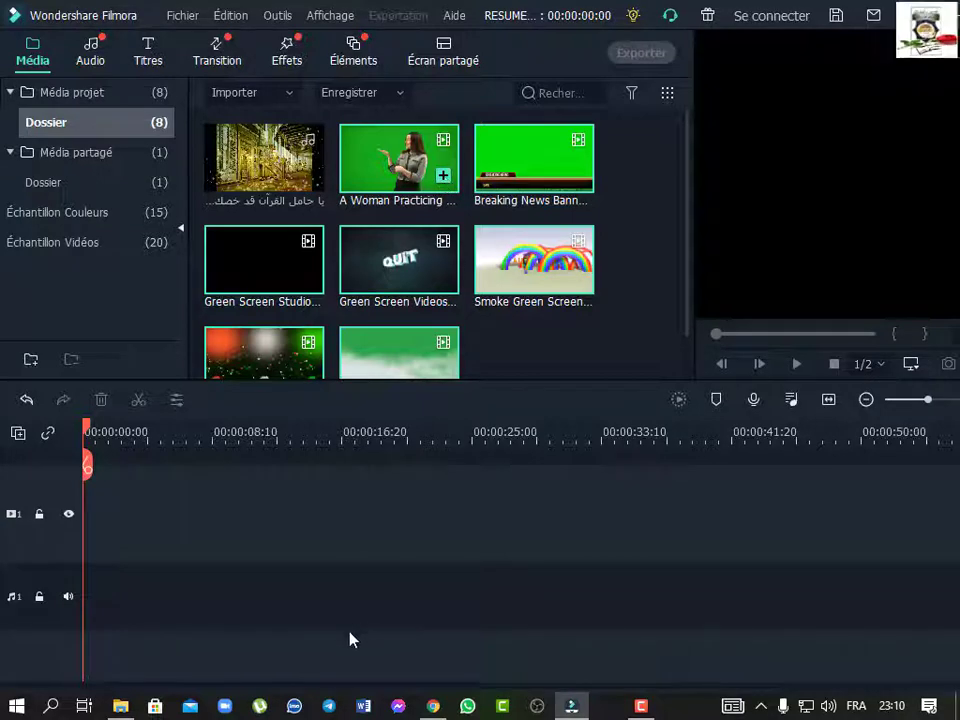
left_click_drag(386, 168, 168, 557)
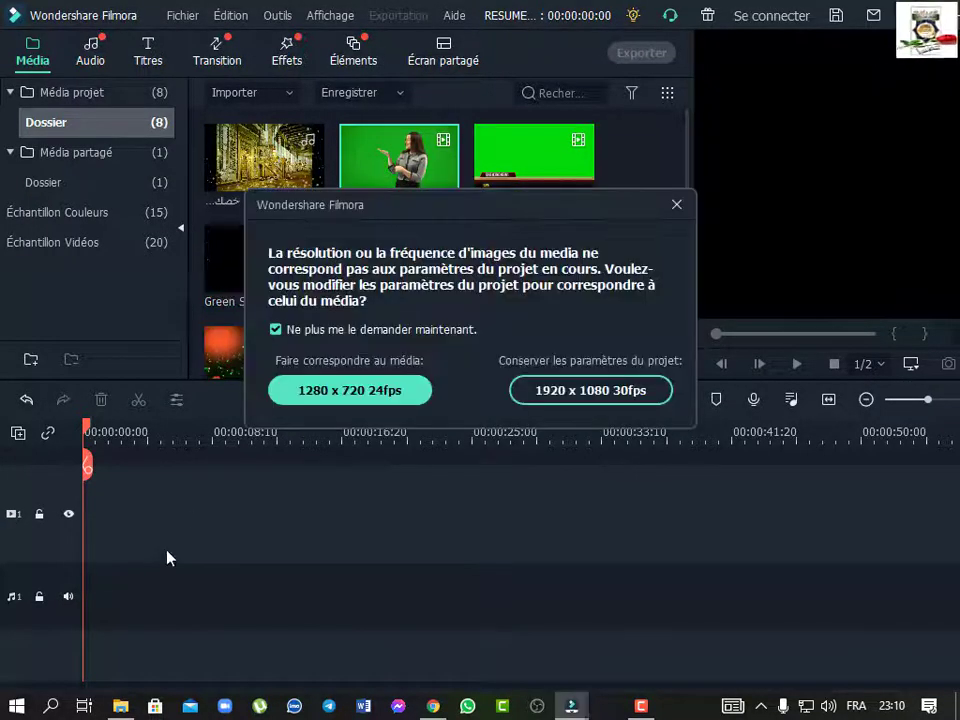
left_click(553, 391)
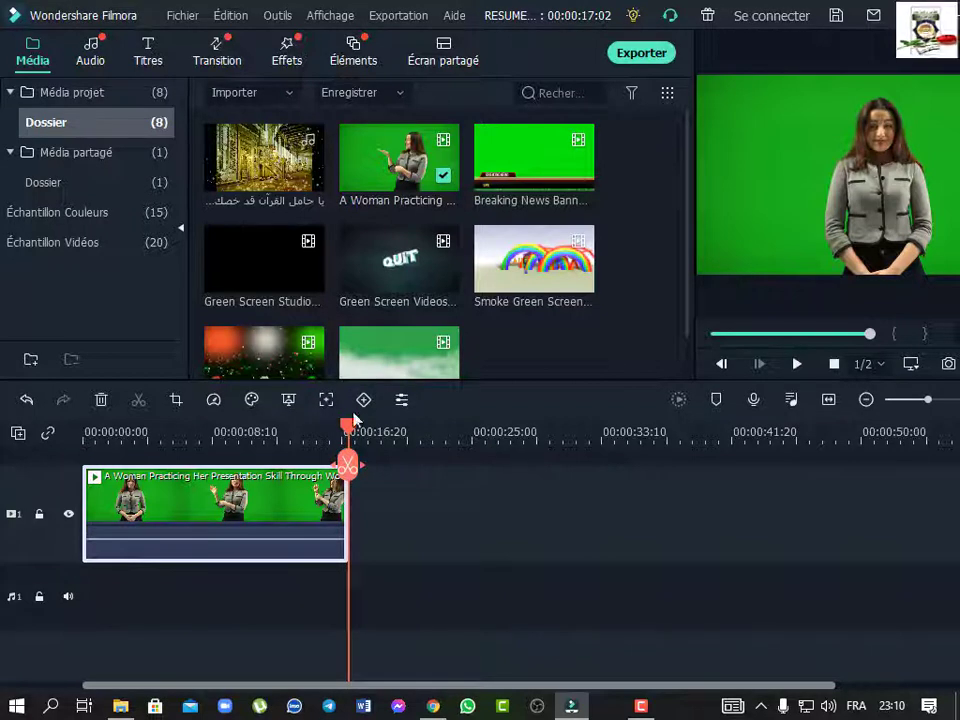
mouse_move(579, 177)
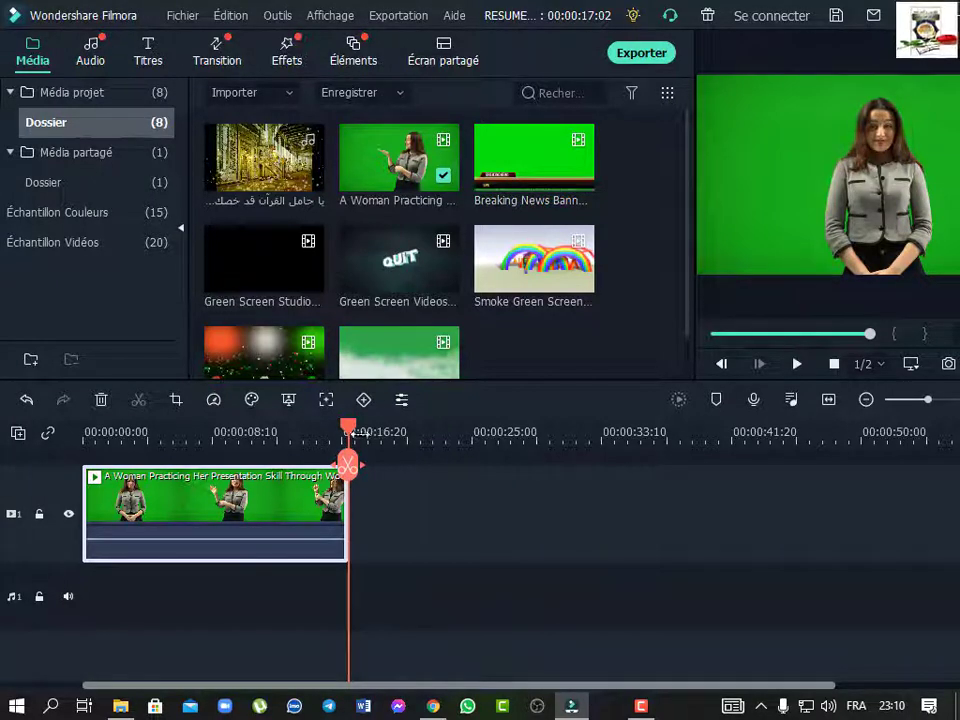
left_click(578, 177)
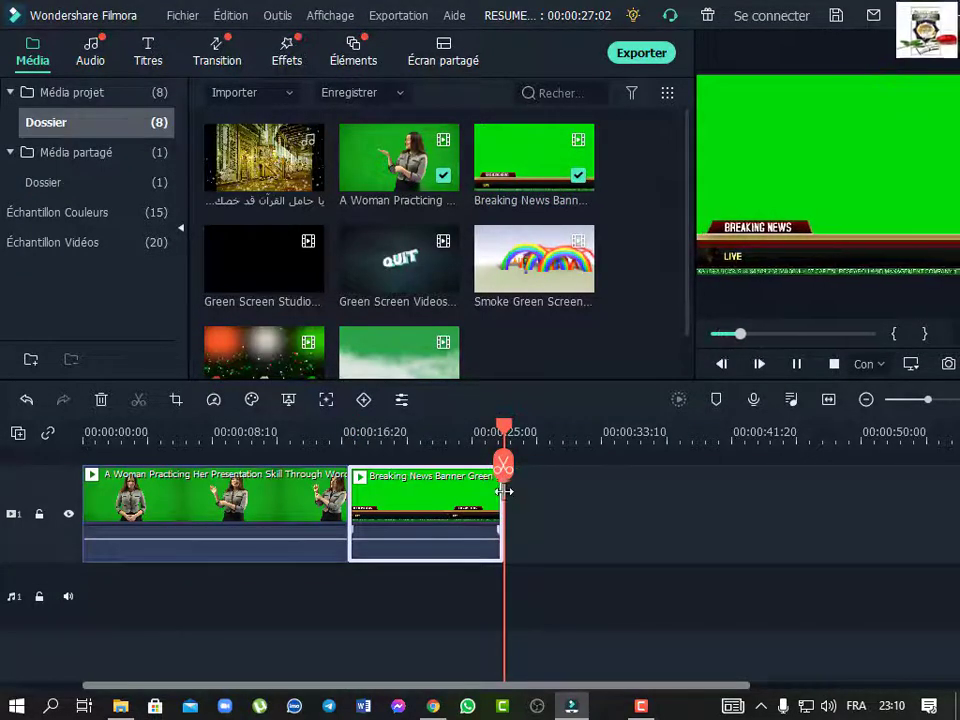
Append the Green Screen Videos and videoplayback (1) clips to video track 1, briefly playing the first one.
mouse_move(418, 305)
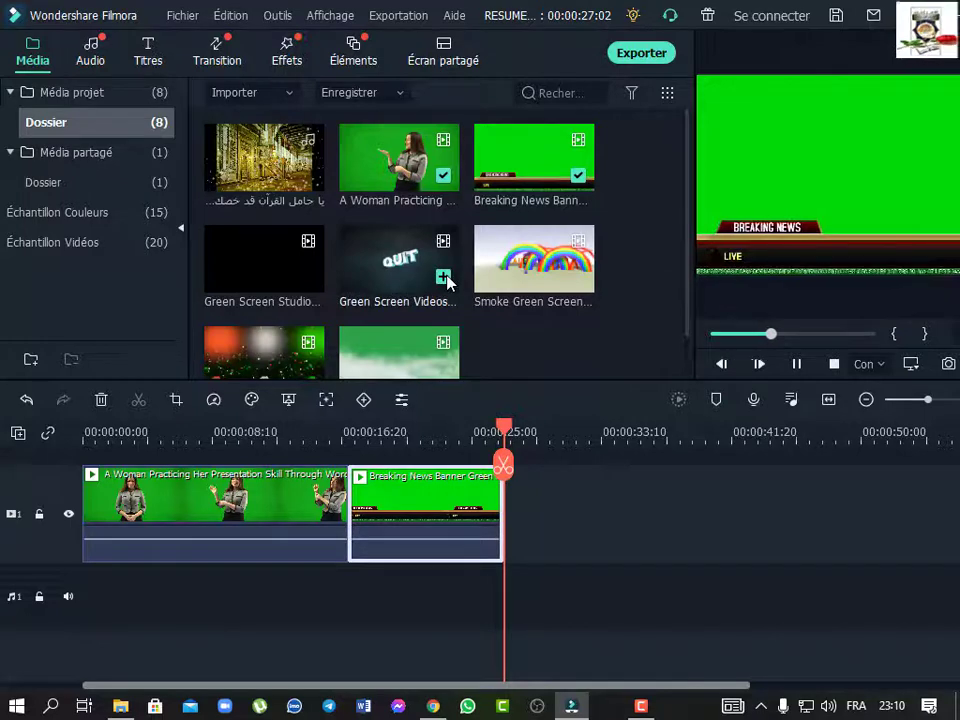
left_click(443, 277)
key("space")
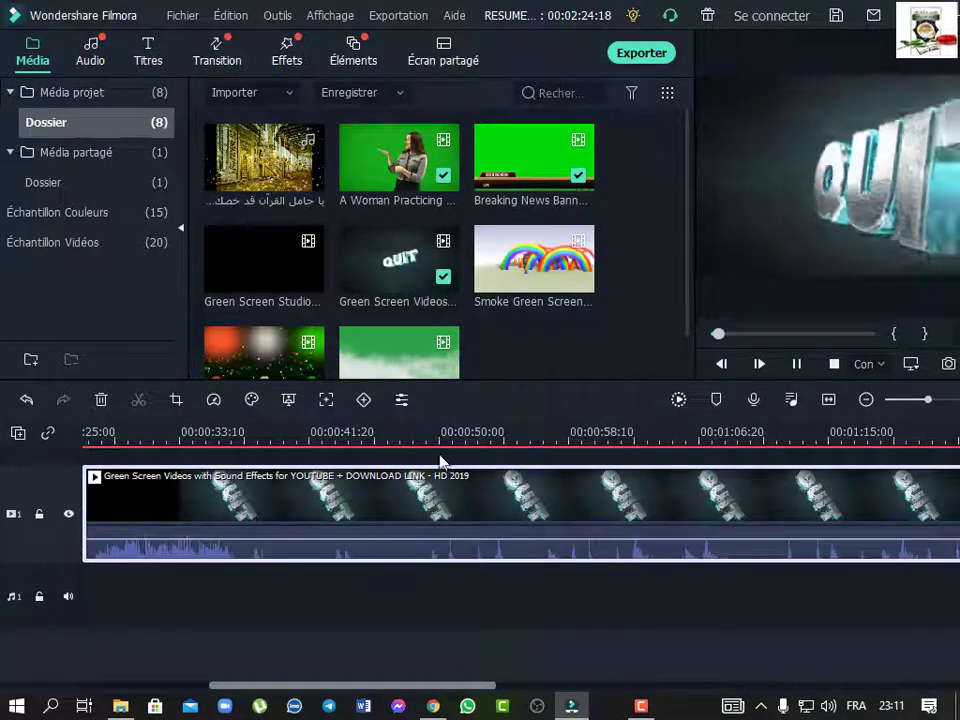
key("space")
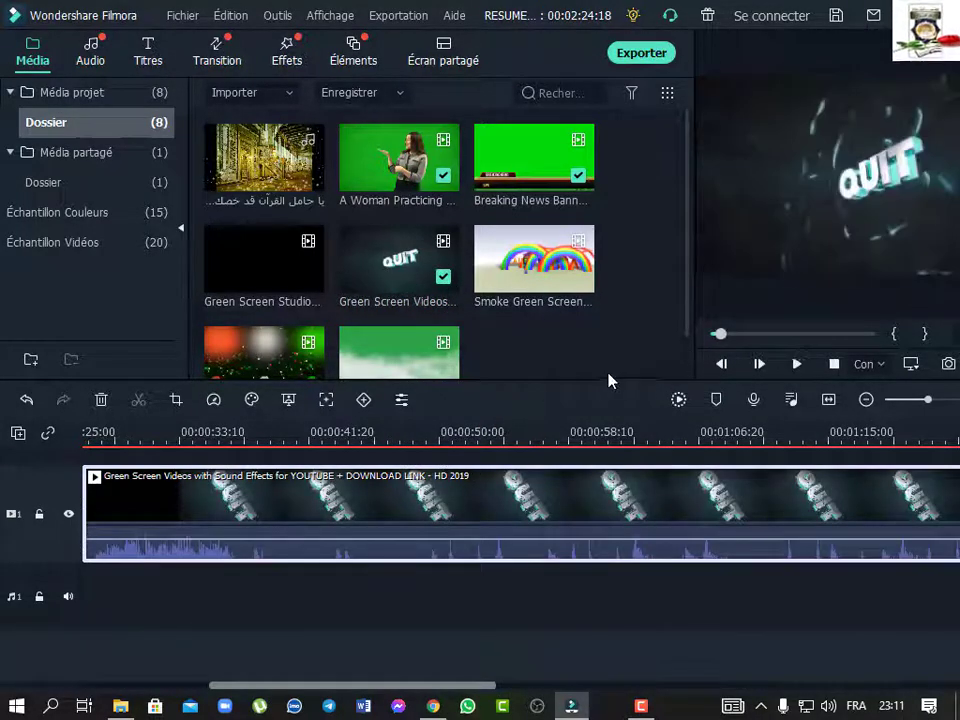
scroll(306, 370, "down", 1)
left_click(309, 334)
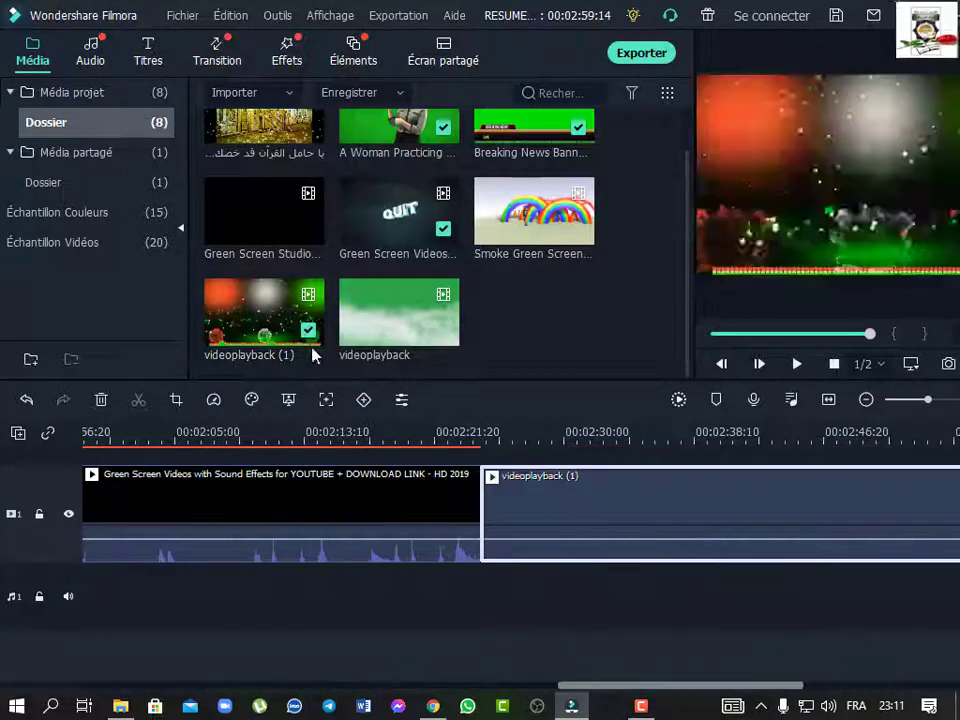
left_click(580, 425)
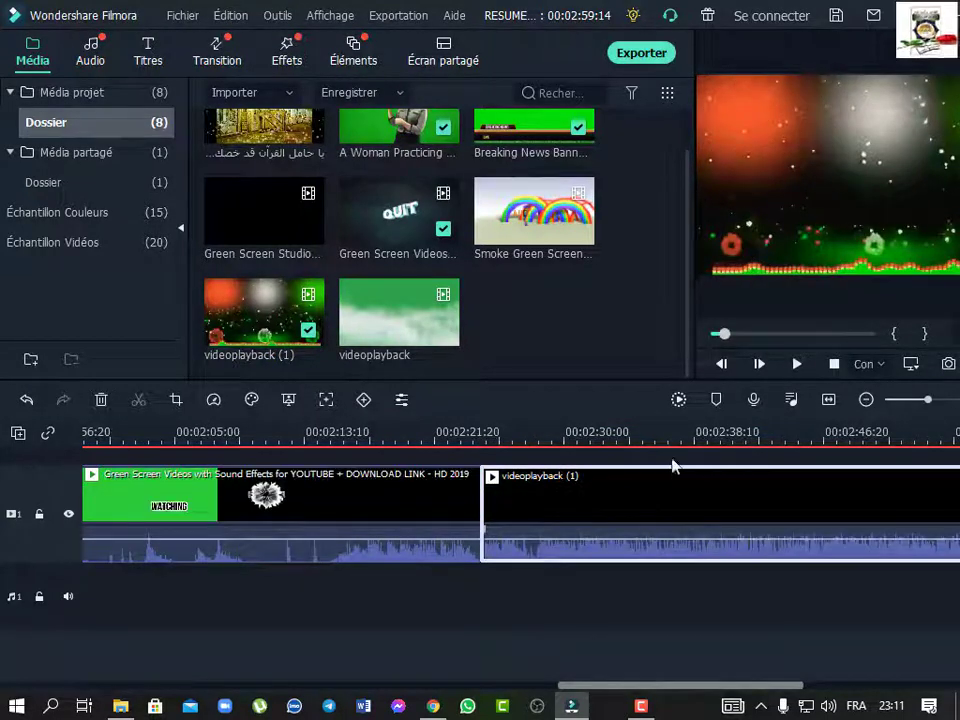
Examine the timeline at several zoom levels, return the playhead to the start, and fit the whole project in view.
left_click(904, 399)
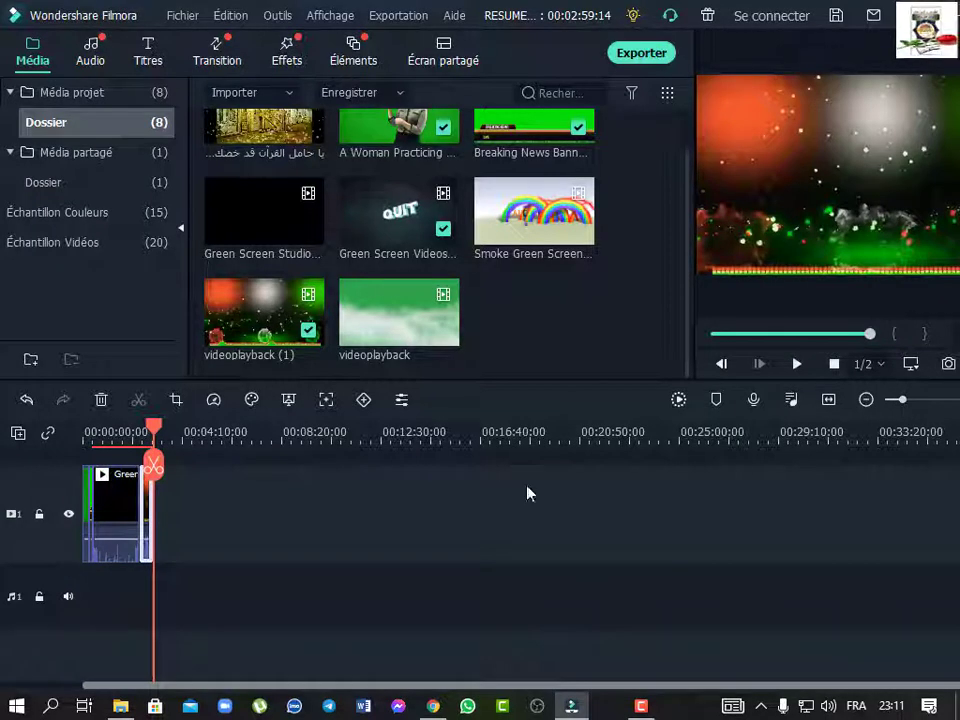
left_click(943, 400)
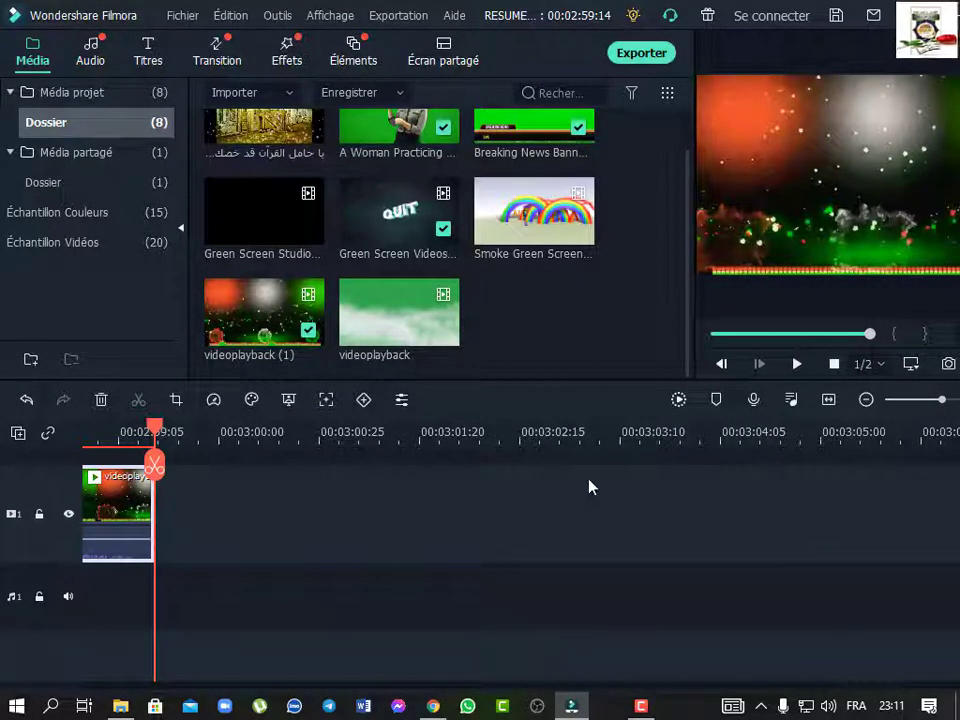
left_click_drag(693, 435, 732, 490)
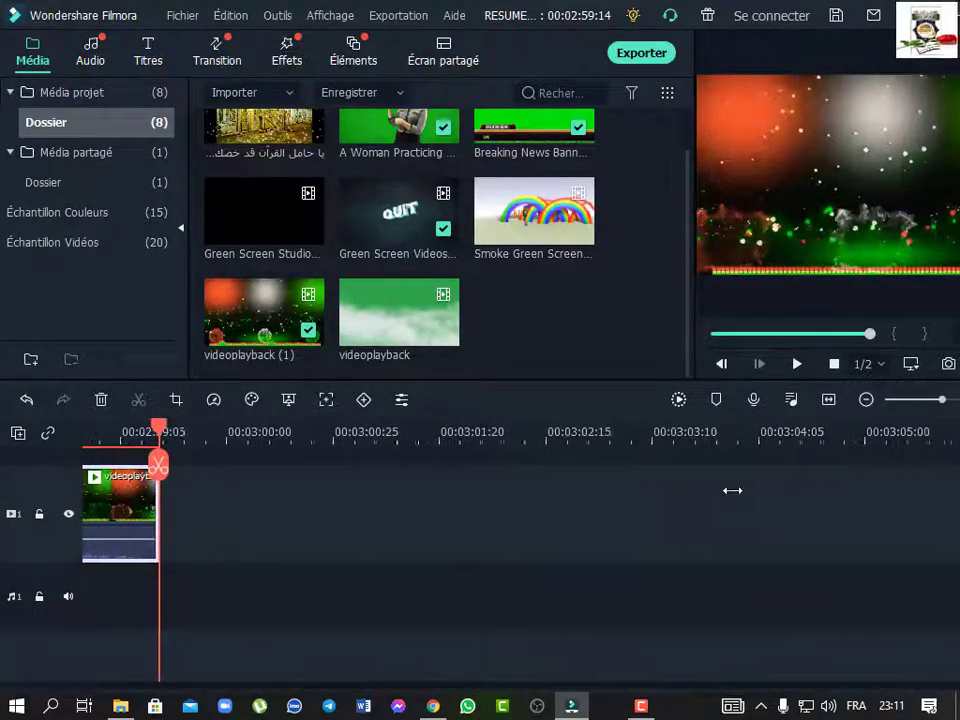
left_click_drag(452, 439, 955, 466)
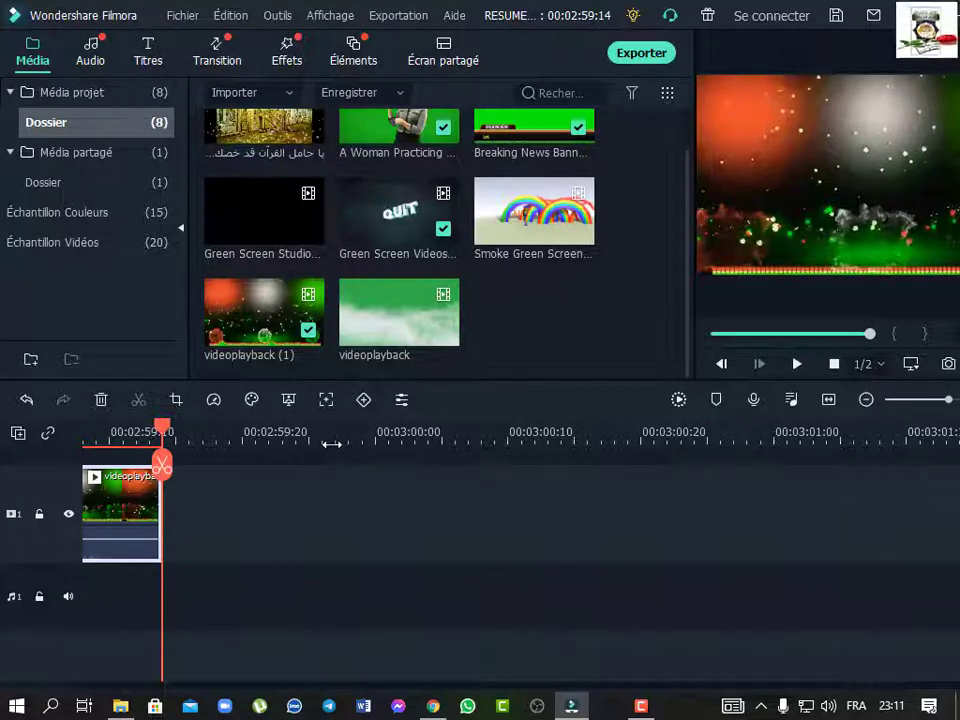
left_click_drag(332, 444, 885, 486)
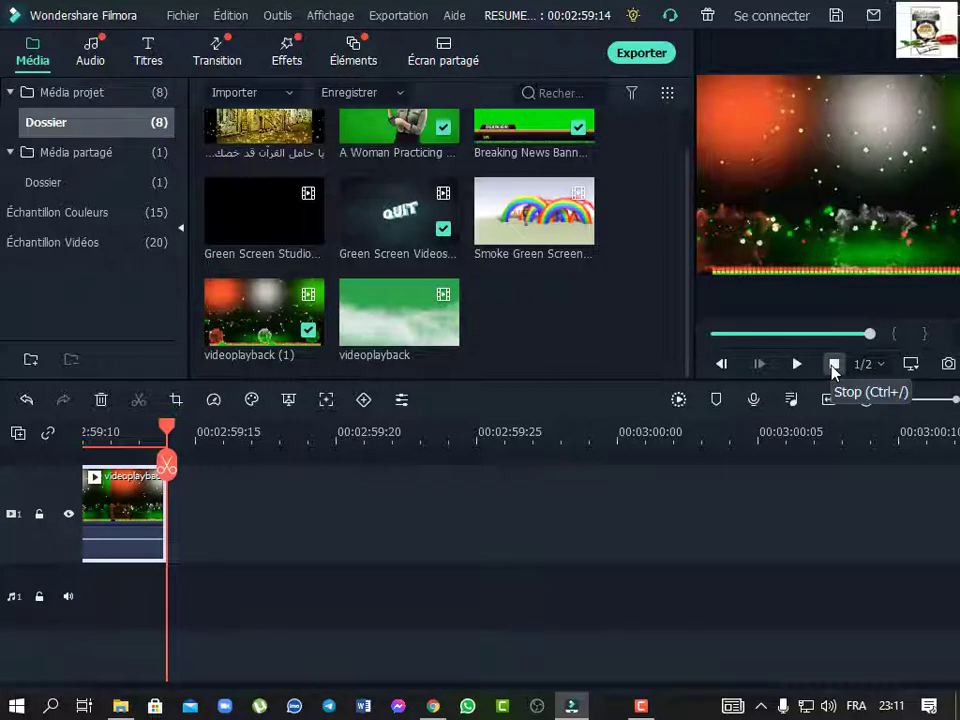
left_click(835, 368)
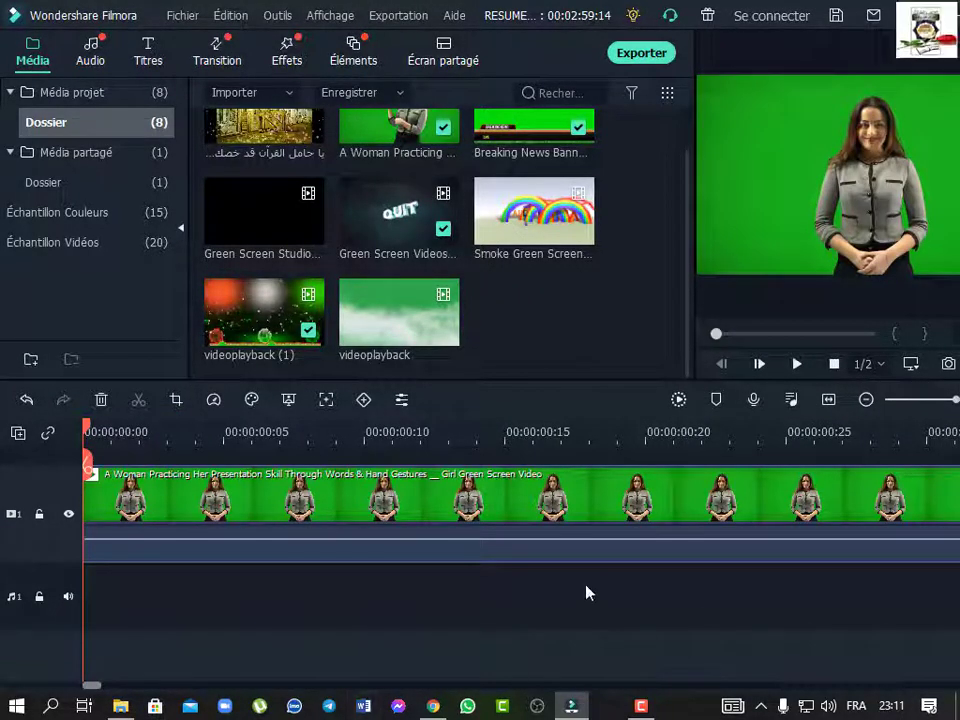
scroll(585, 590, "up", 2)
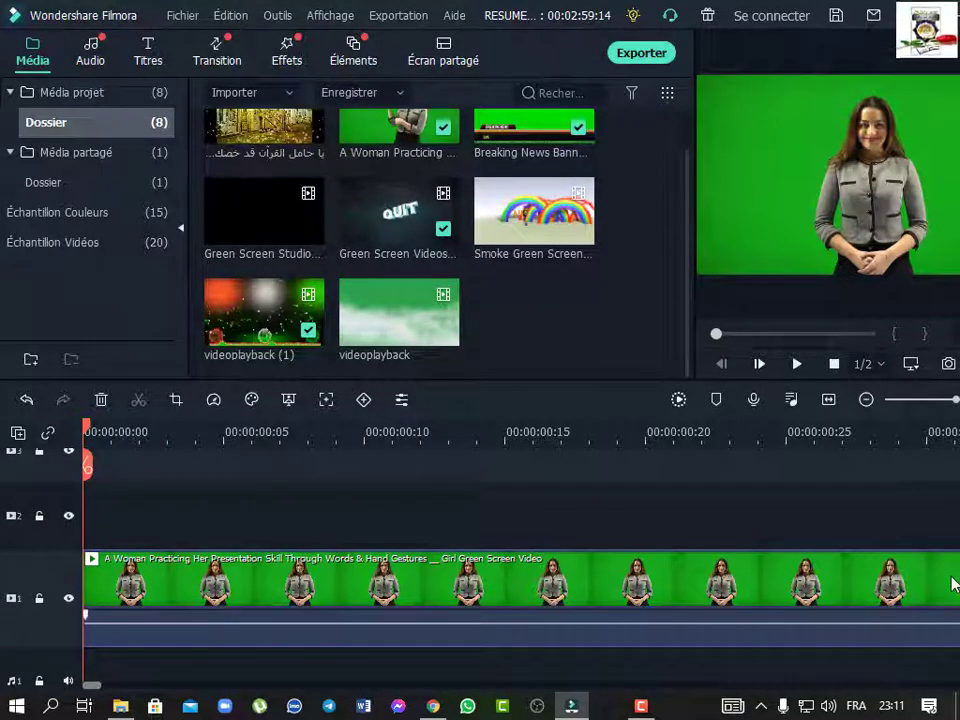
left_click(830, 401)
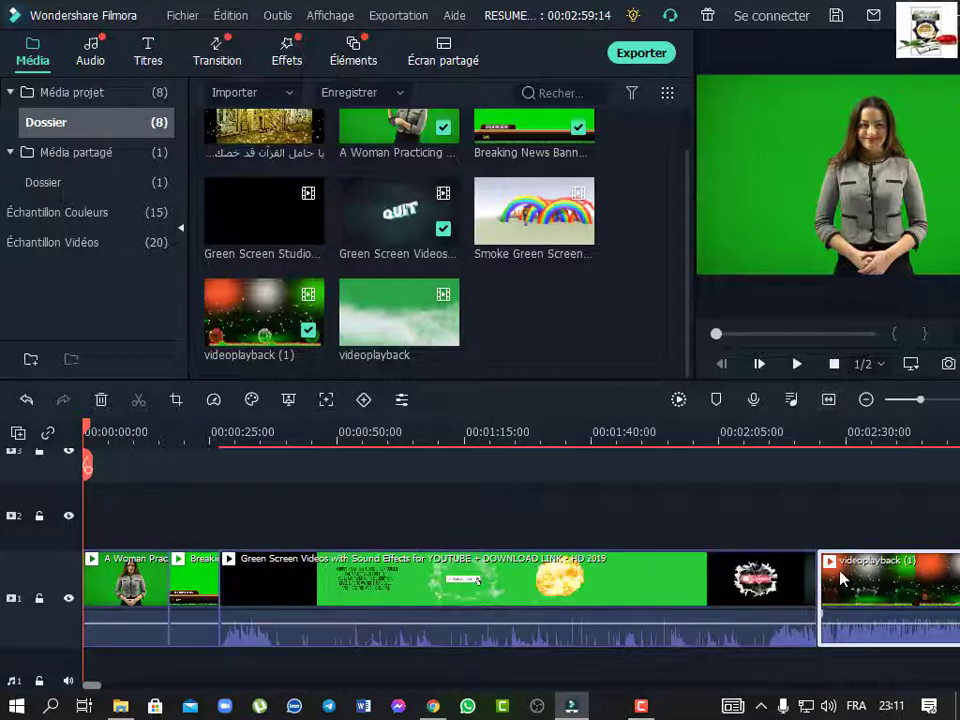
scroll(842, 574, "down", 2)
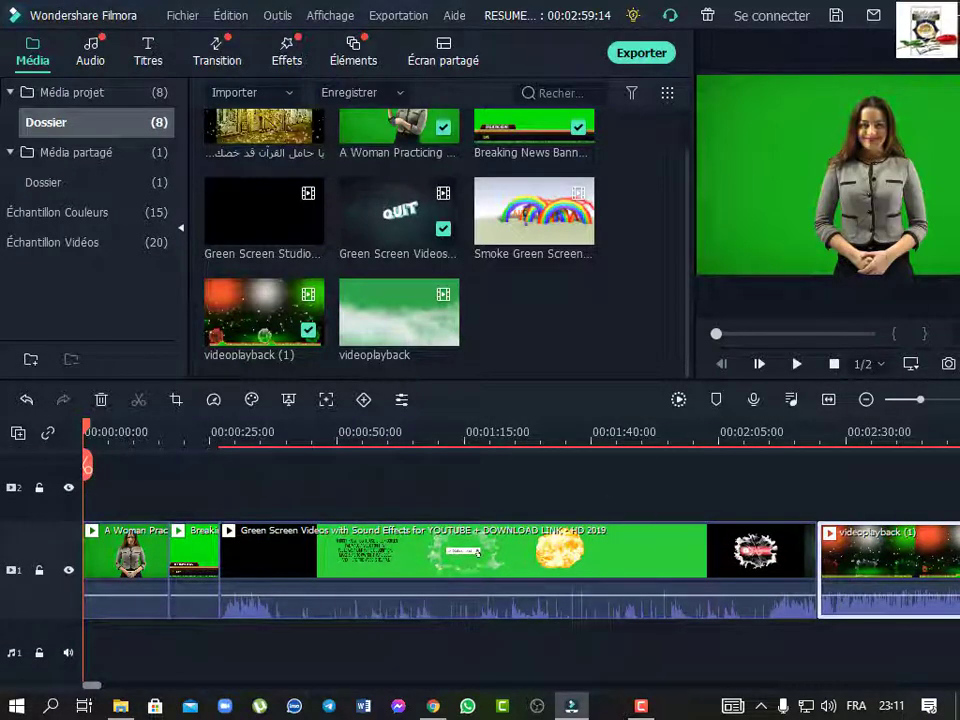
Split the A Woman Practicing clip at about 10 seconds and the Green Screen Videos clip at about 39 seconds.
left_click(133, 470)
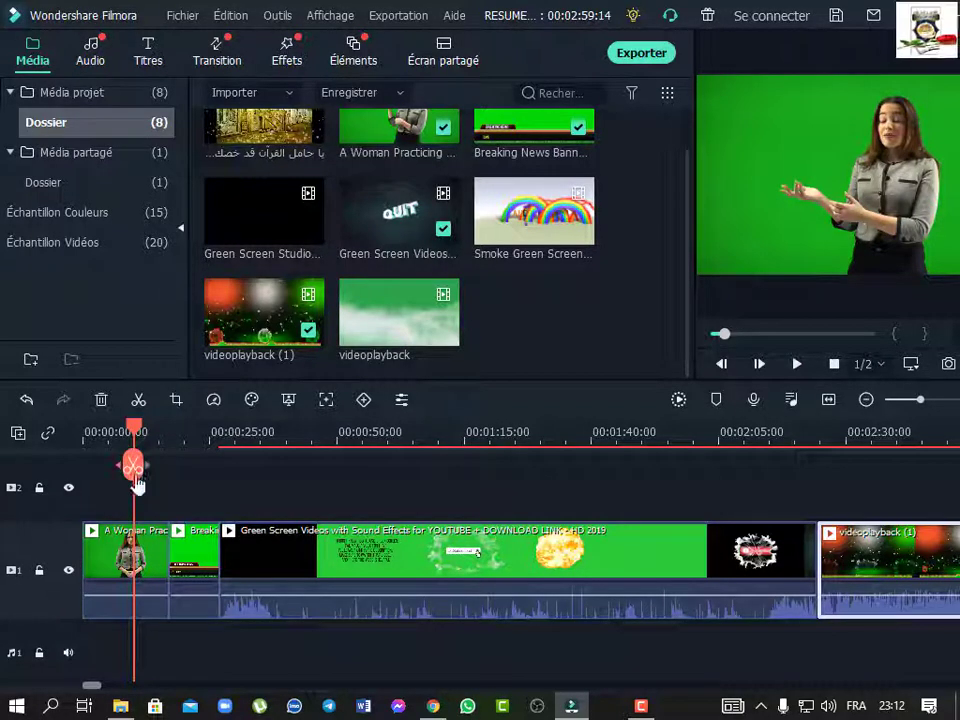
key("ctrl+b")
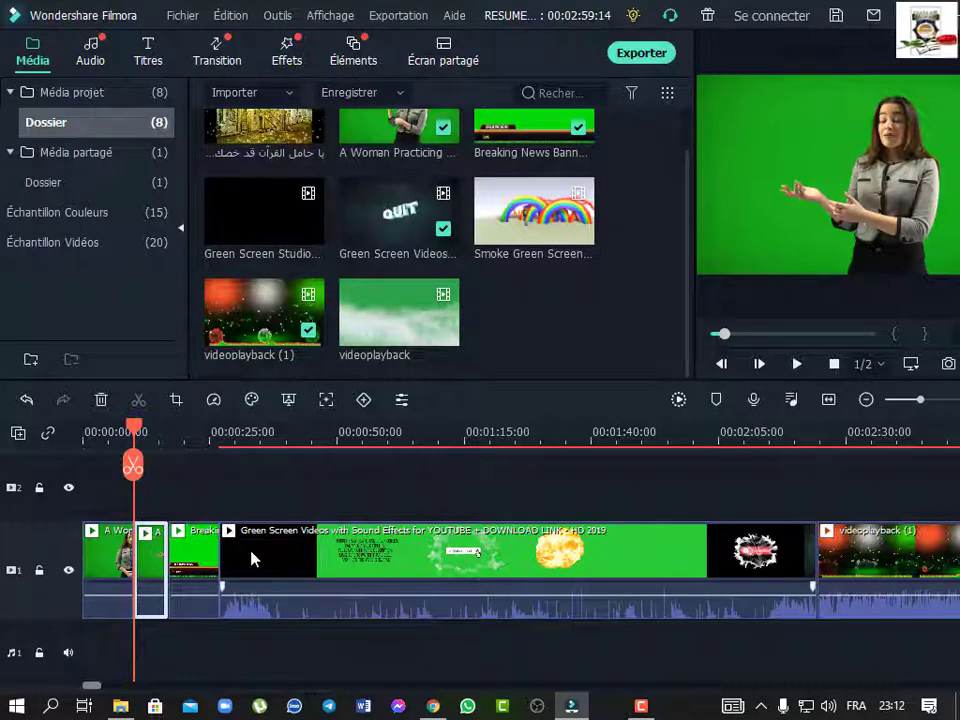
left_click(297, 452)
scroll(299, 443, "up", 2)
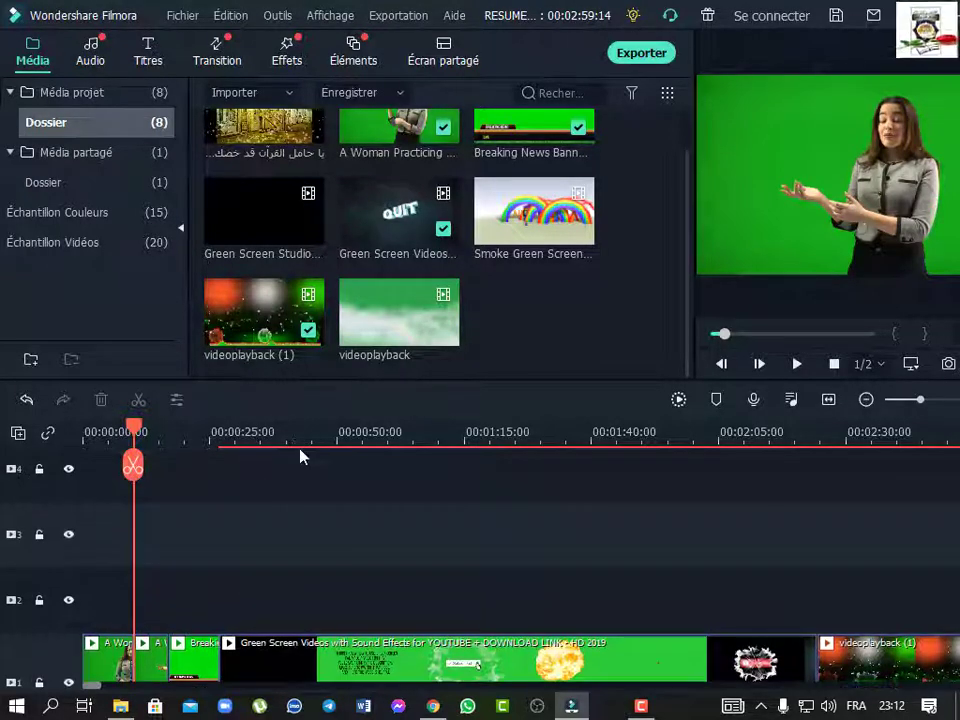
scroll(333, 523, "down", 2)
left_click(281, 440)
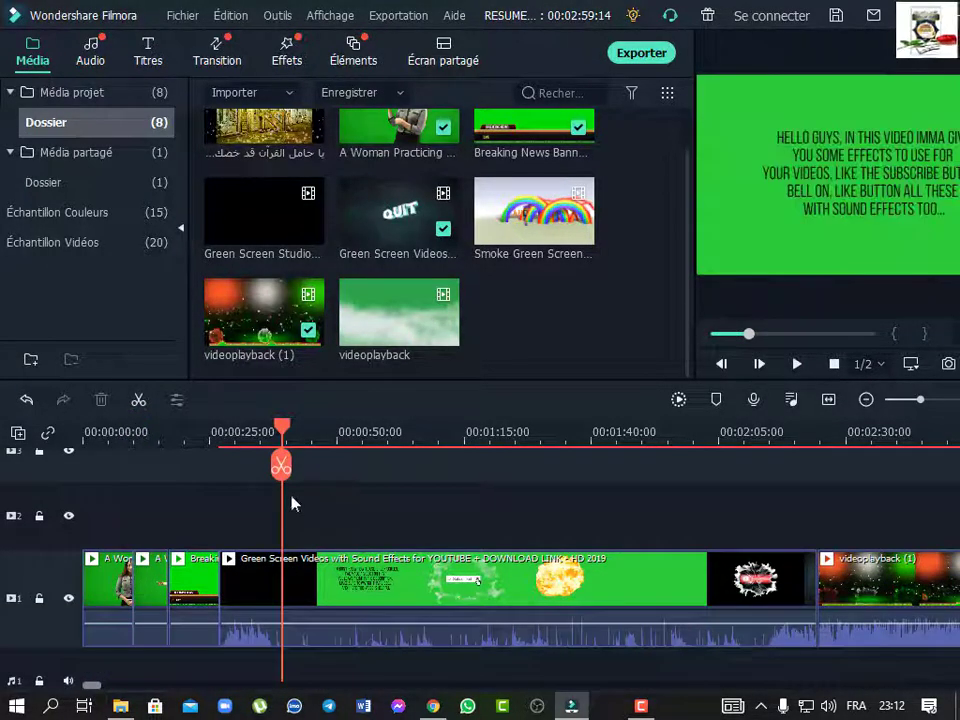
left_click(281, 466)
Split the remaining Green Screen Videos clip at about 0:56, 1:15 and 1:32.
left_click(368, 445)
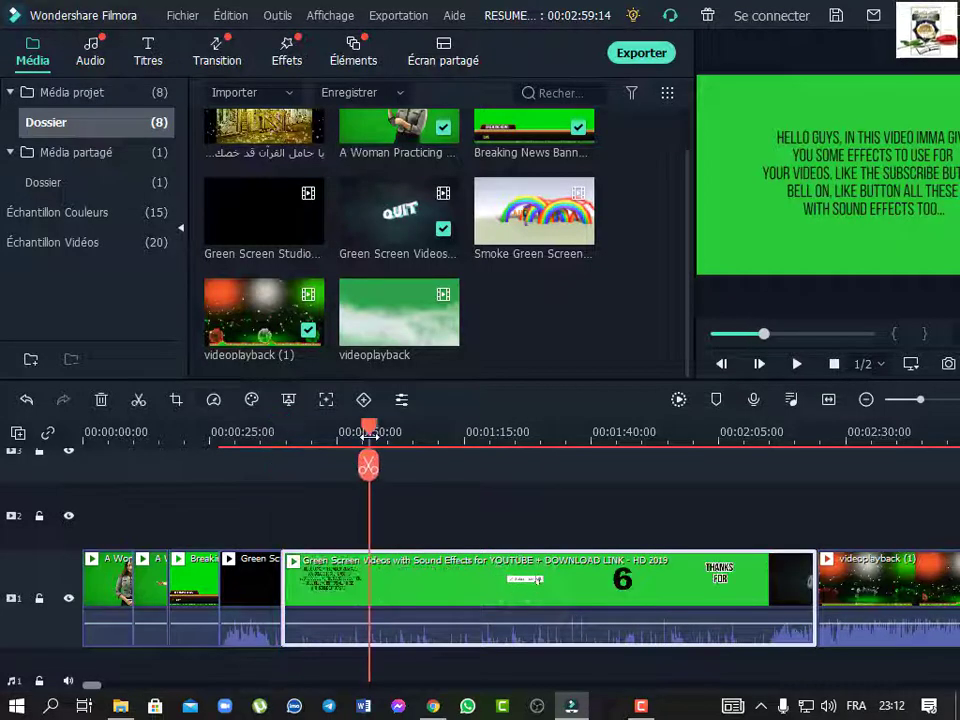
left_click(141, 401)
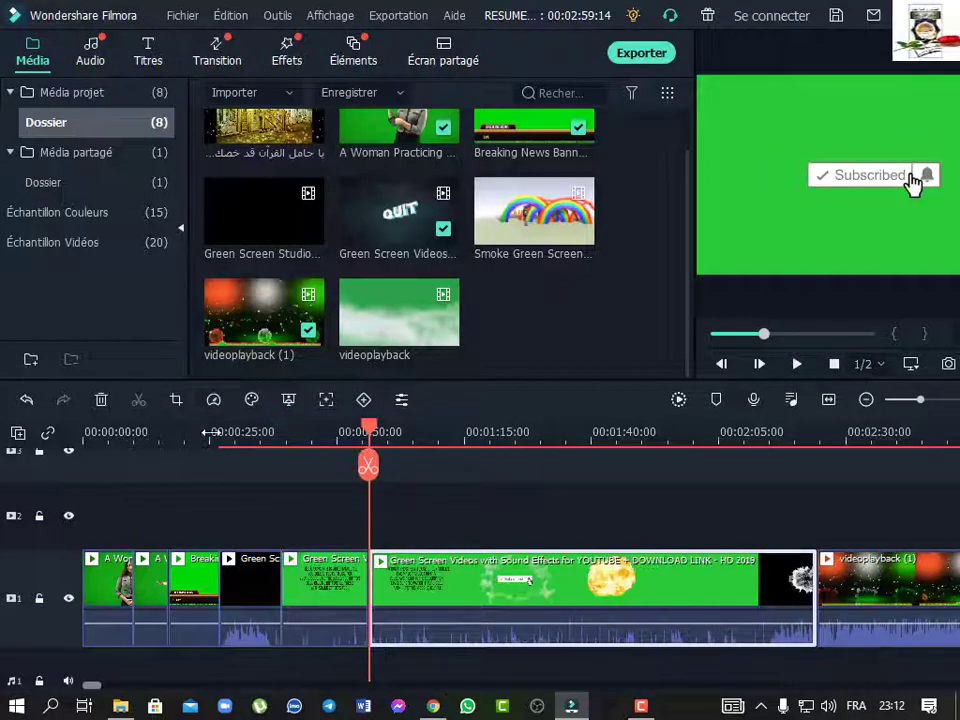
left_click(463, 433)
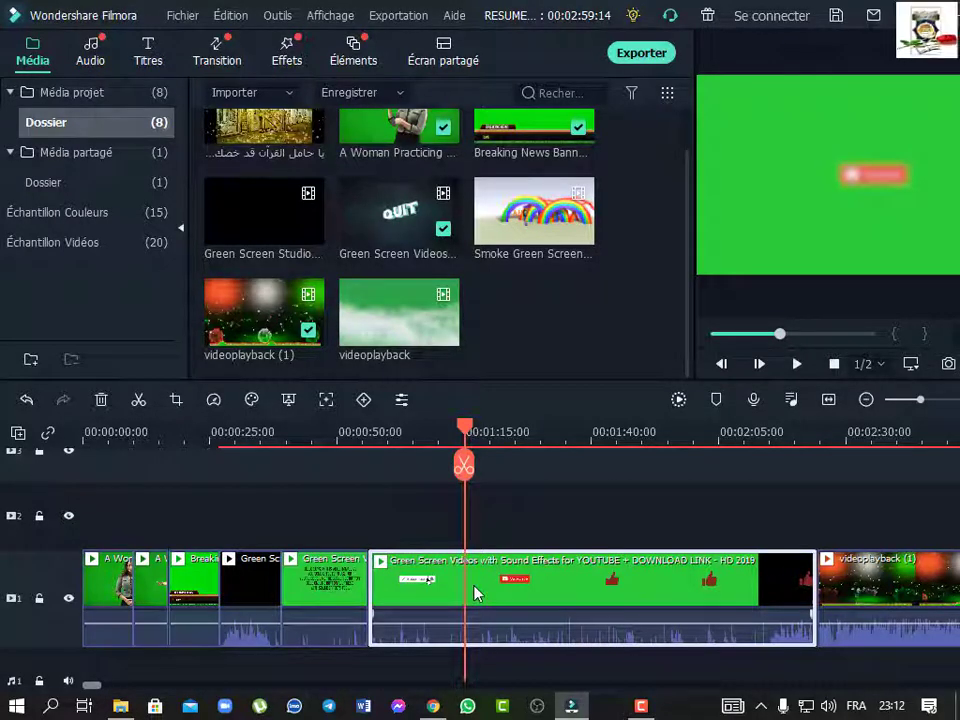
left_click(463, 465)
left_click(553, 433)
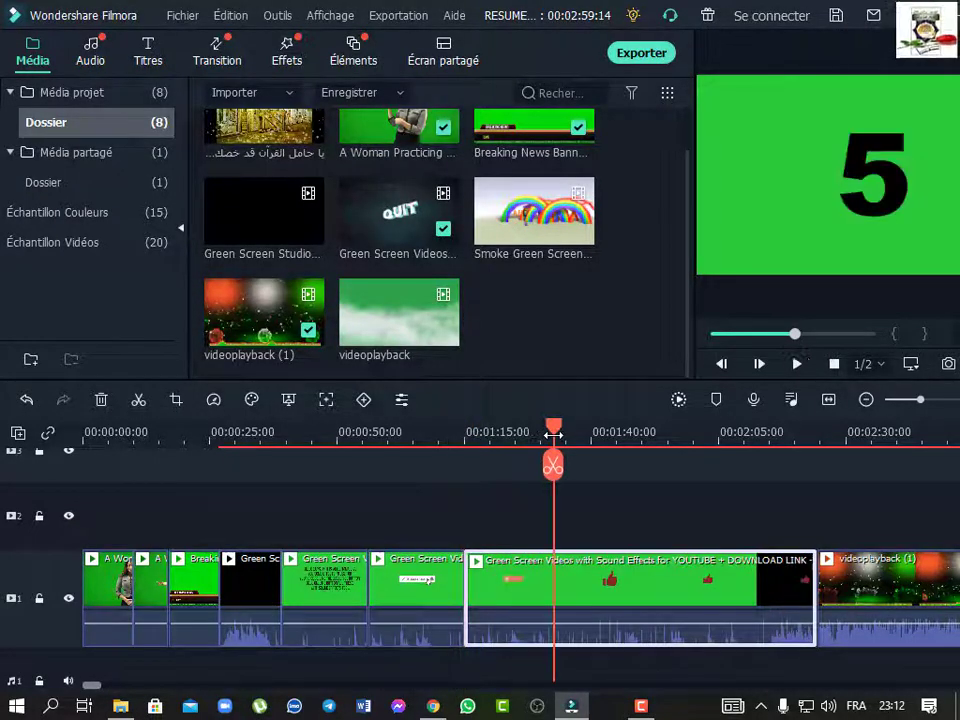
left_click(553, 465)
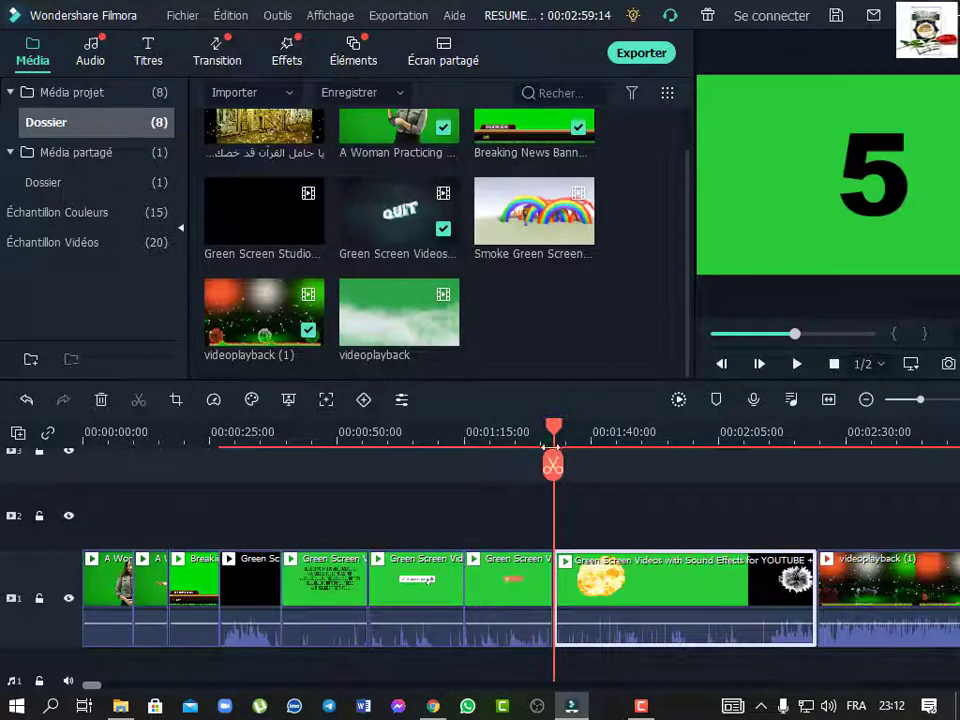
Lower the split handle along the playhead, split the Green Screen Videos piece at about 1:08, and raise the handle again.
left_click(635, 436)
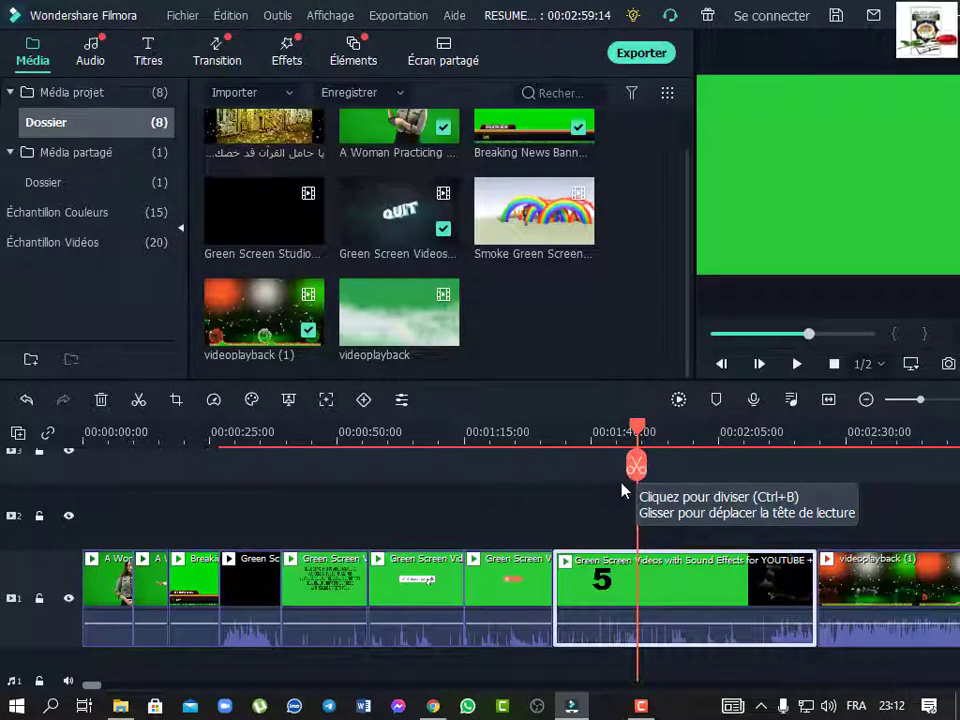
left_click_drag(641, 430, 508, 610)
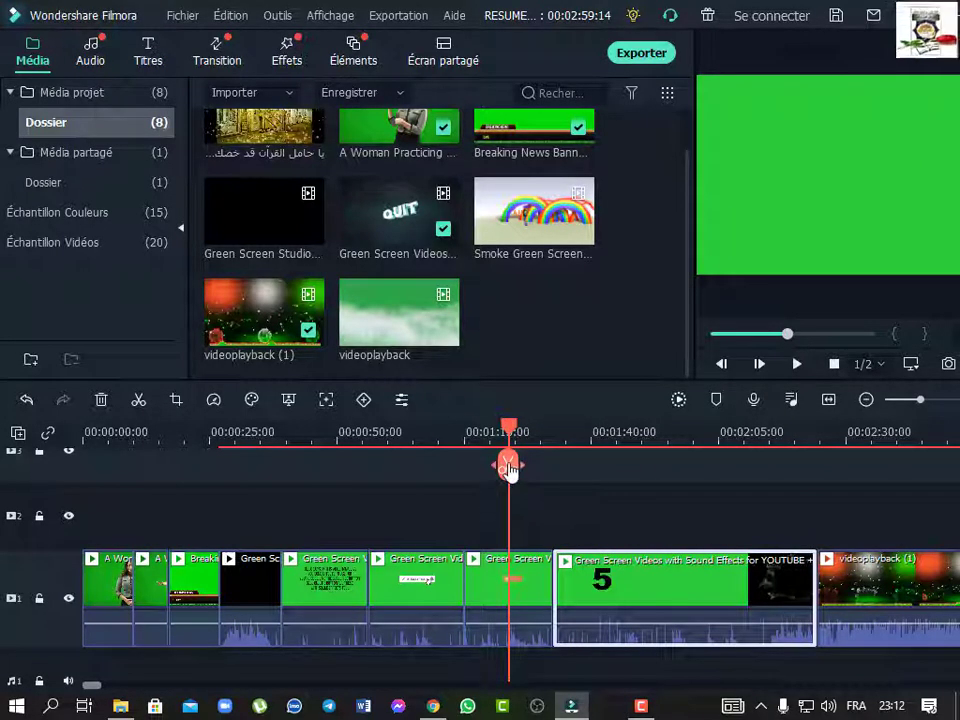
left_click_drag(508, 468, 426, 638)
left_click(468, 628)
left_click(428, 646)
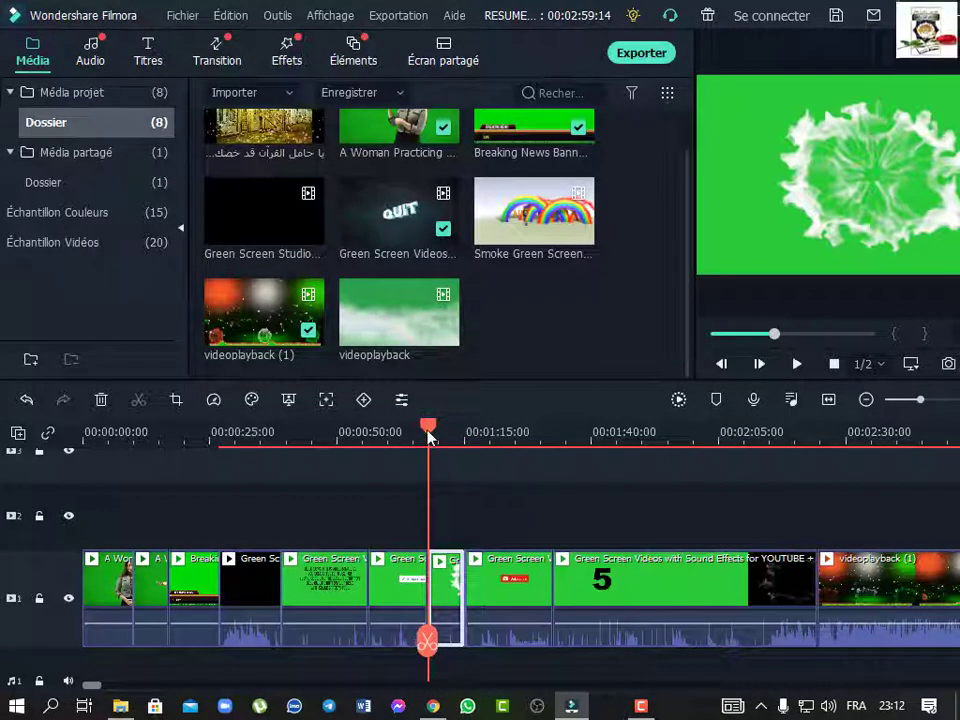
left_click_drag(428, 437, 453, 490)
left_click_drag(454, 639, 443, 482)
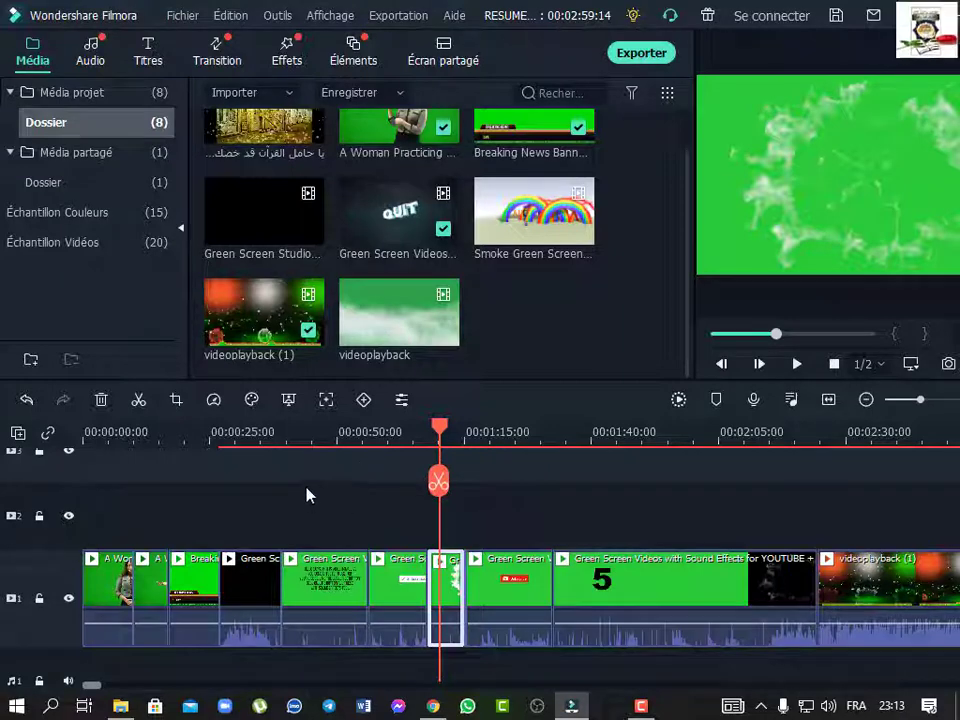
In the editing preferences, turn off showing the split button on the playhead and apply the change.
left_click(185, 15)
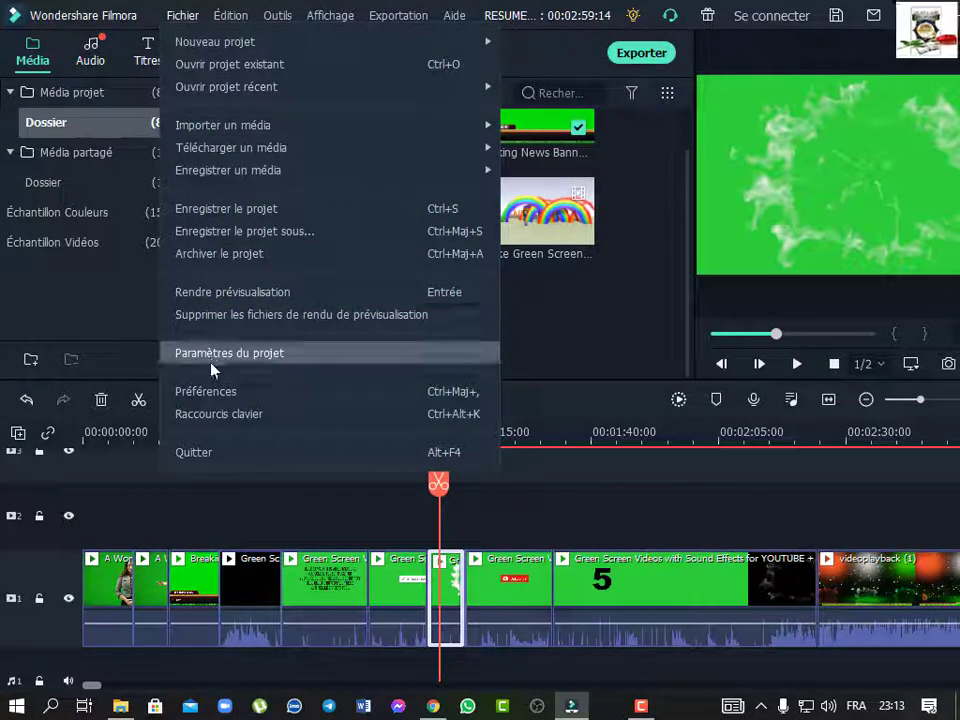
left_click(219, 393)
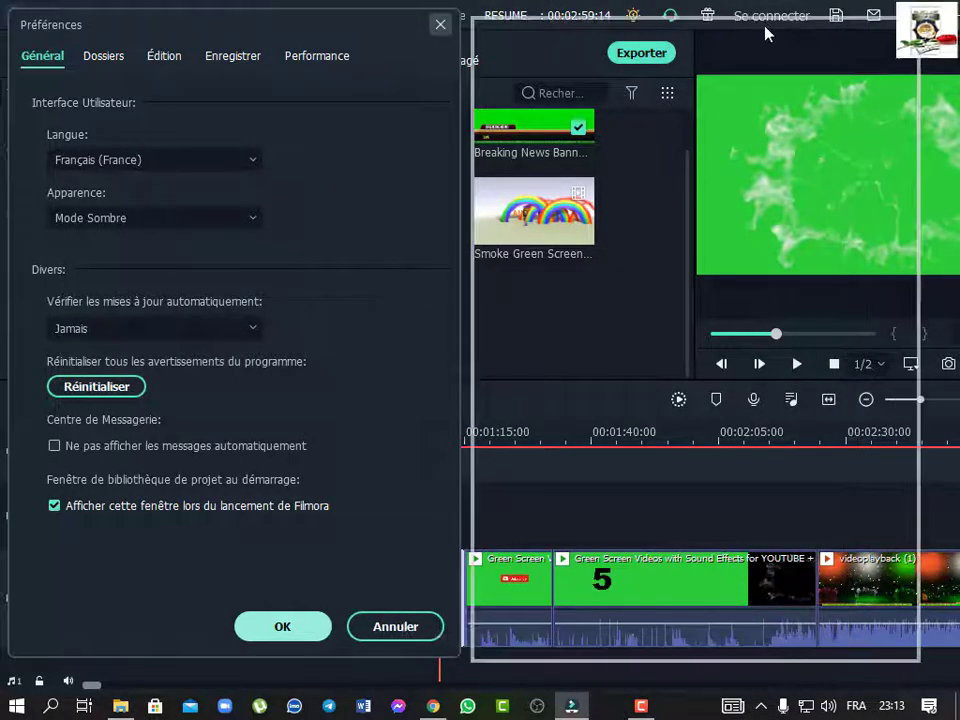
left_click_drag(778, 25, 778, 25)
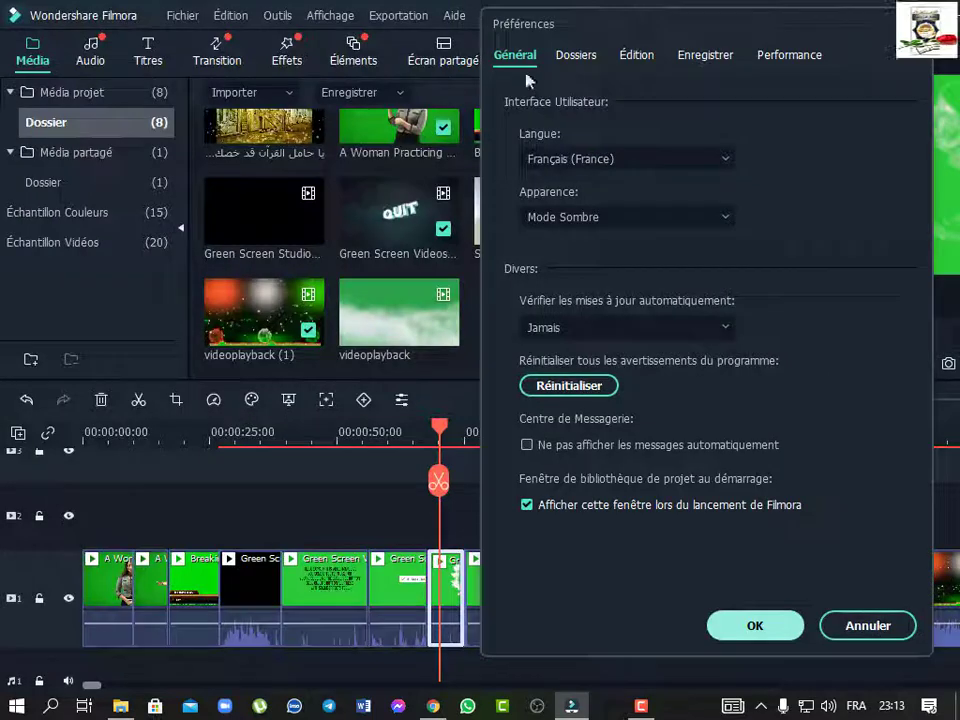
left_click(638, 56)
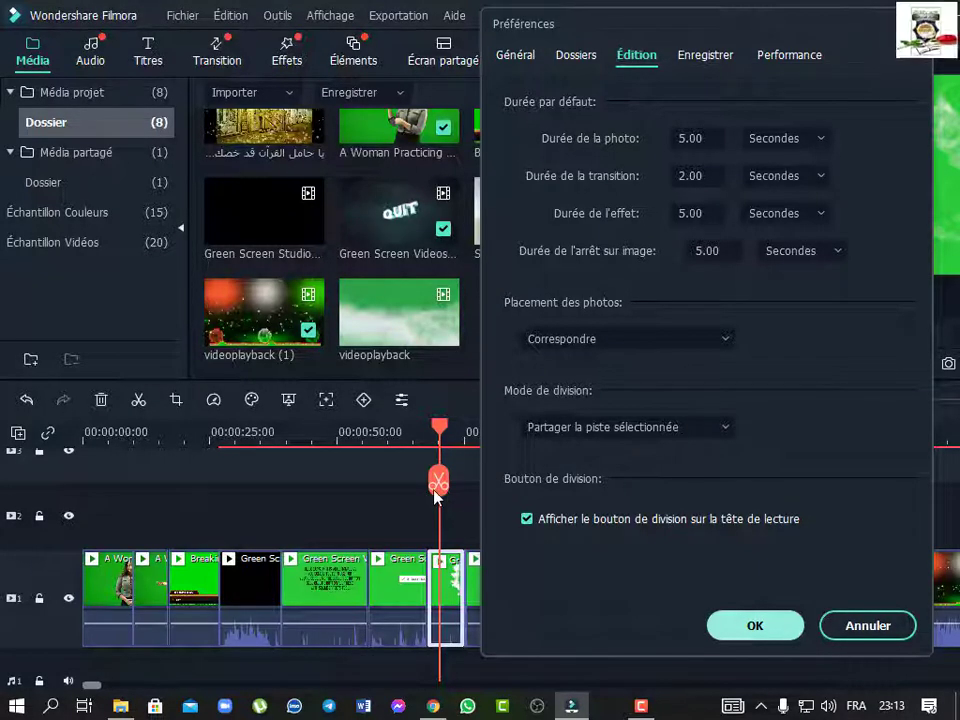
left_click(526, 520)
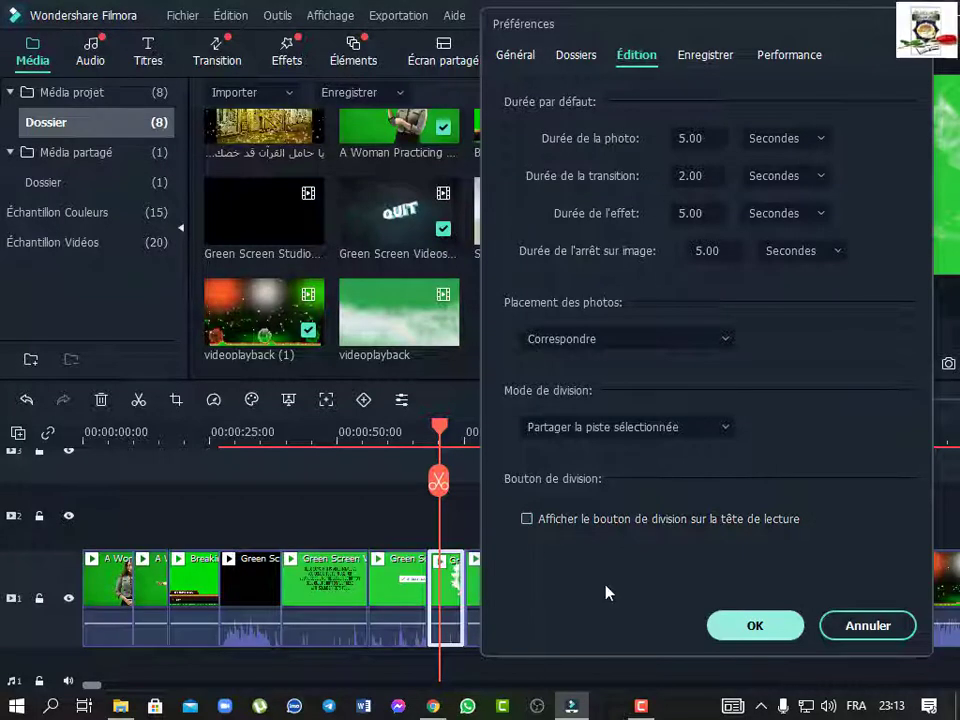
left_click(754, 627)
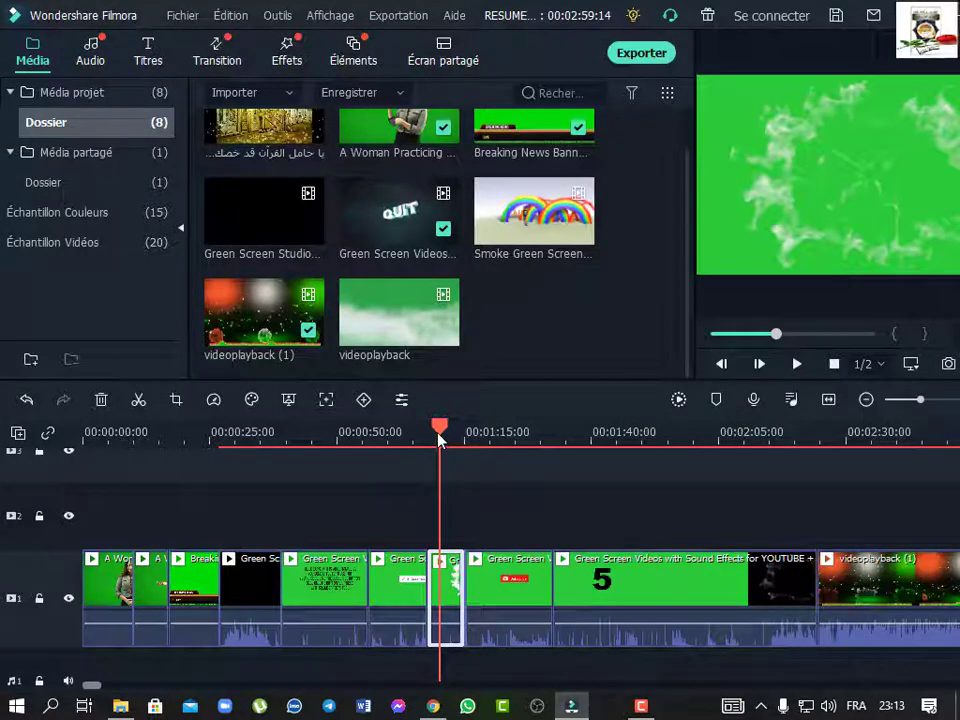
In the editing preferences, turn the split button on the playhead back on and apply the change.
left_click_drag(438, 433, 181, 540)
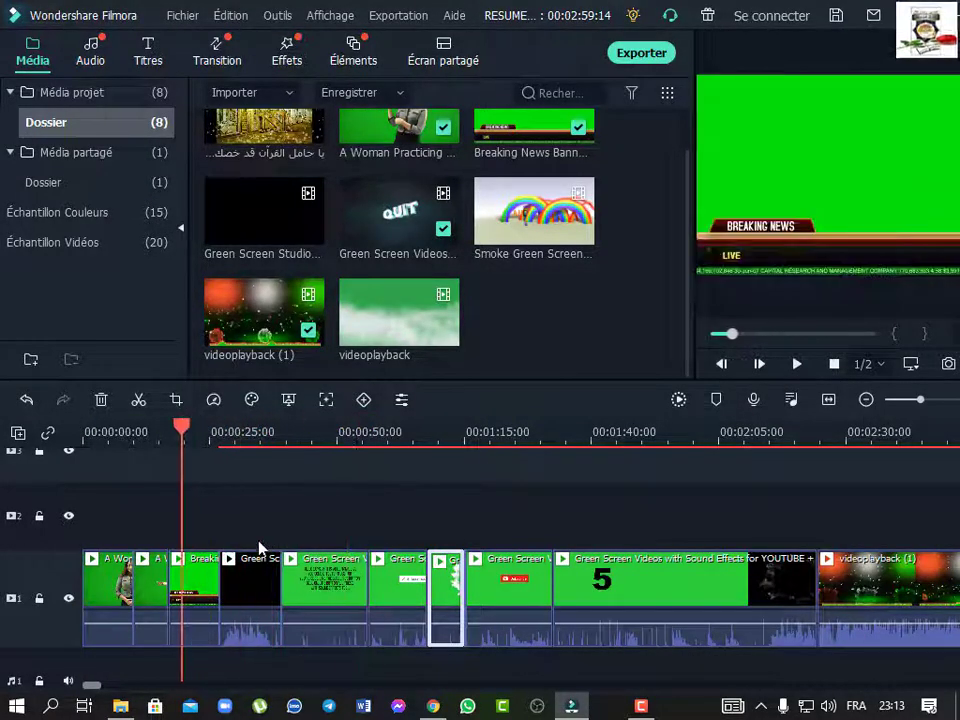
left_click(184, 15)
left_click(222, 391)
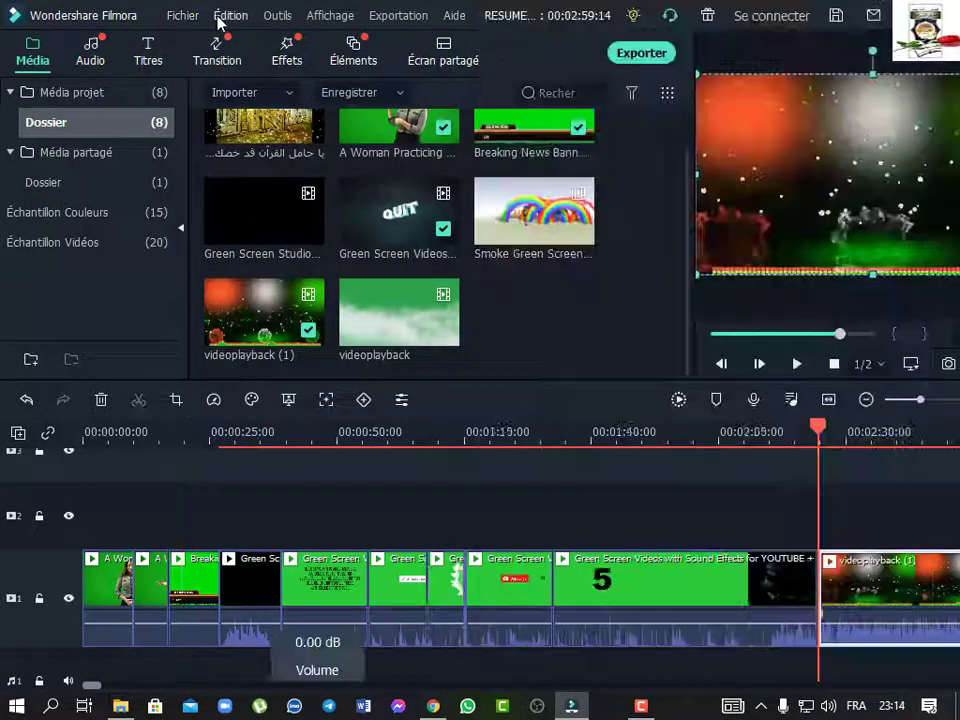
left_click(220, 17)
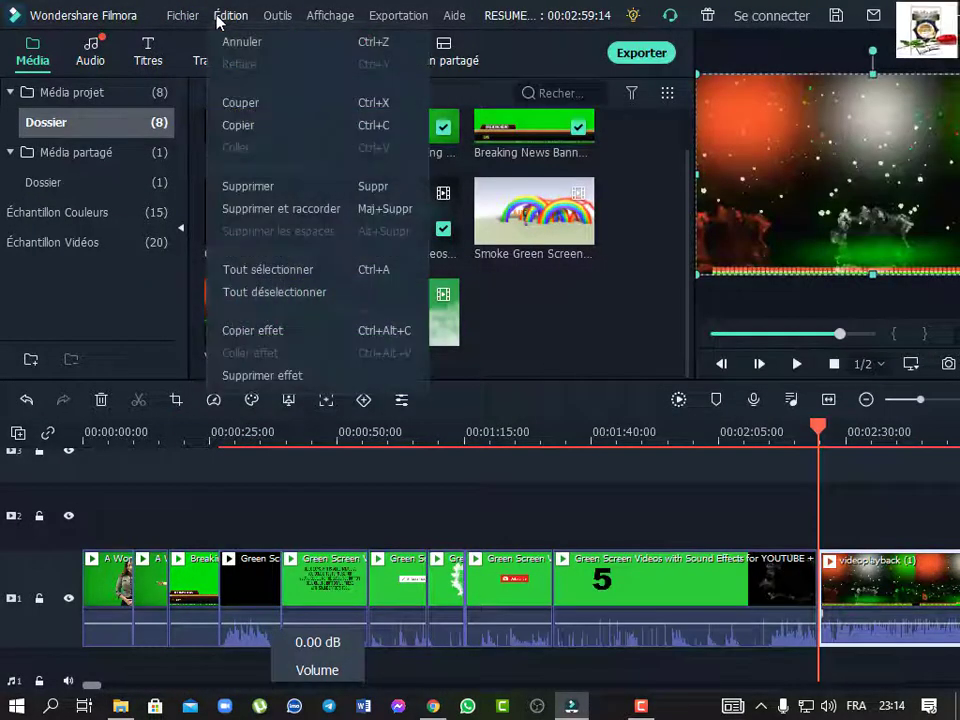
mouse_move(183, 17)
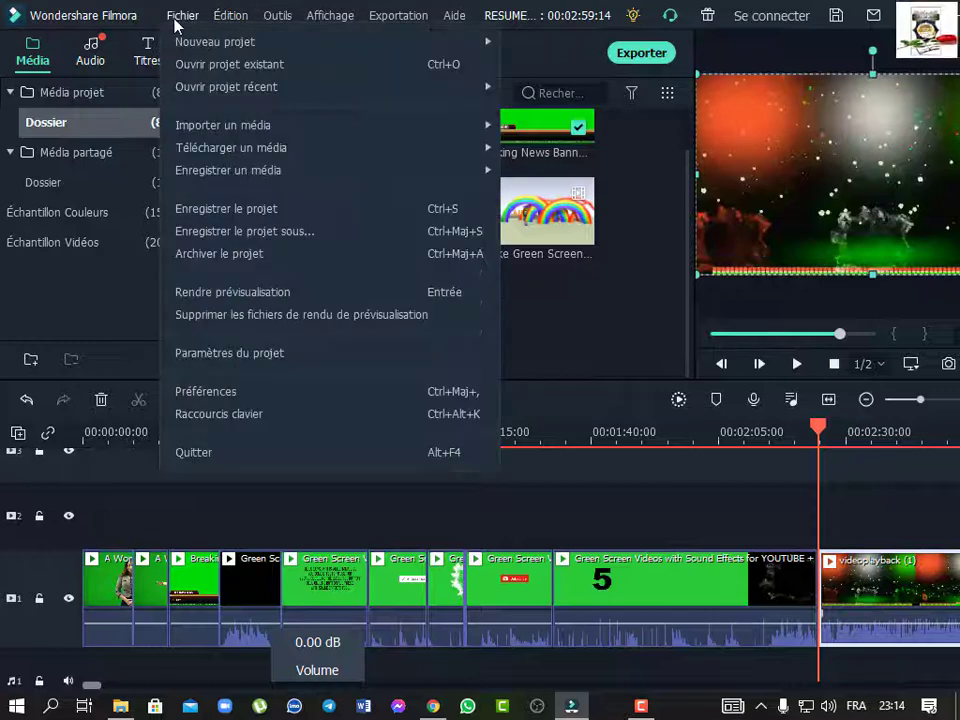
left_click(238, 393)
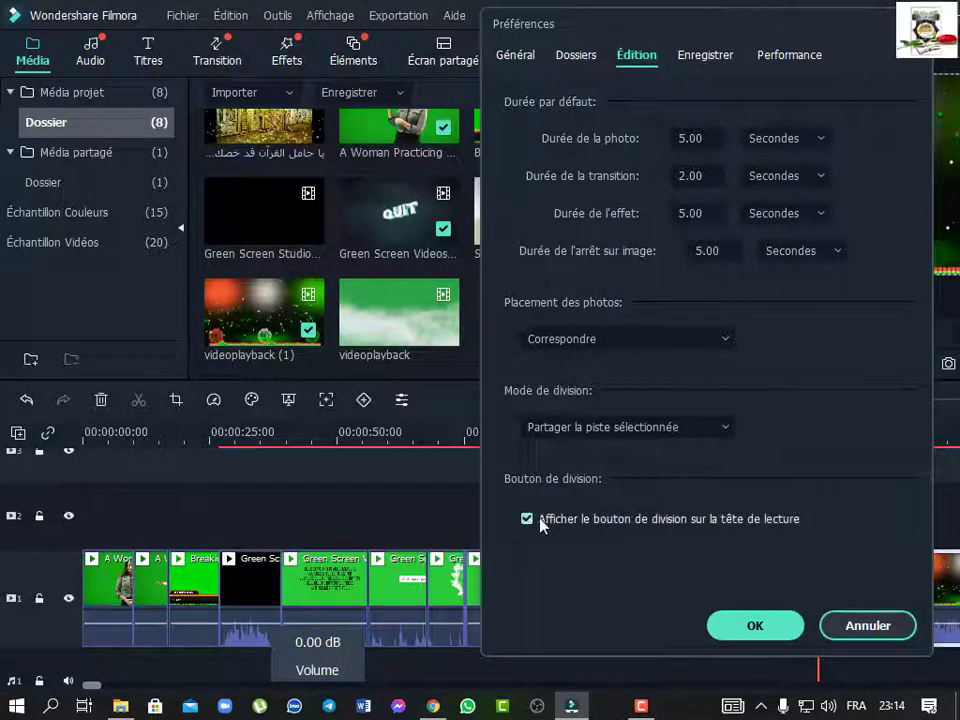
left_click_drag(652, 48, 256, 158)
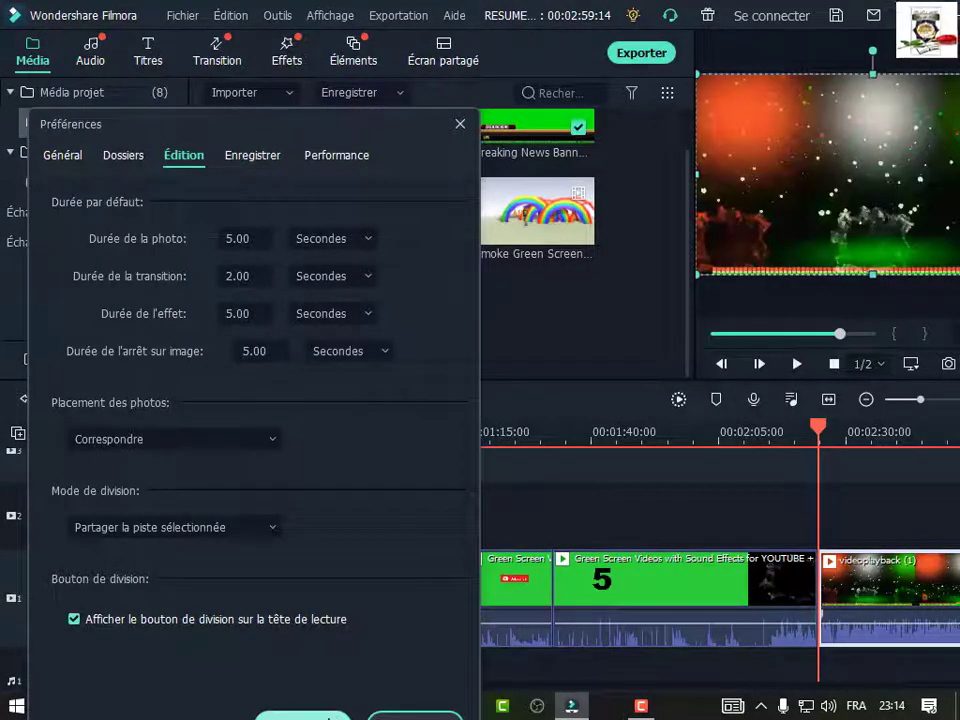
left_click(334, 712)
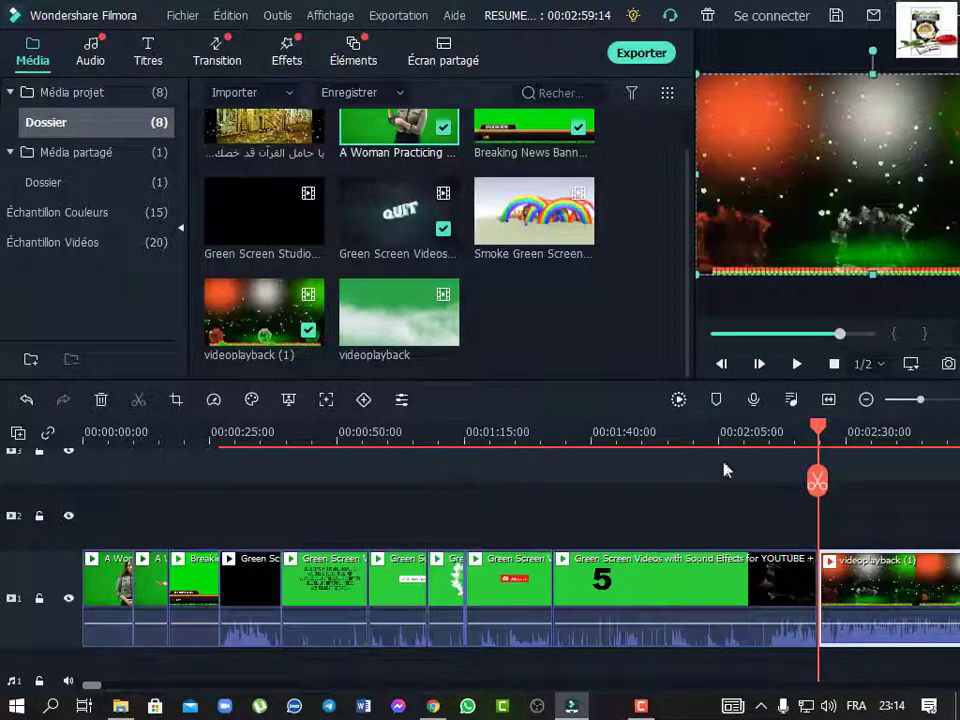
Crop the first A Woman Practicing clip at 16:9 to about 784 × 441 around the woman's upper body, preview it, and apply.
left_click_drag(822, 430, 86, 431)
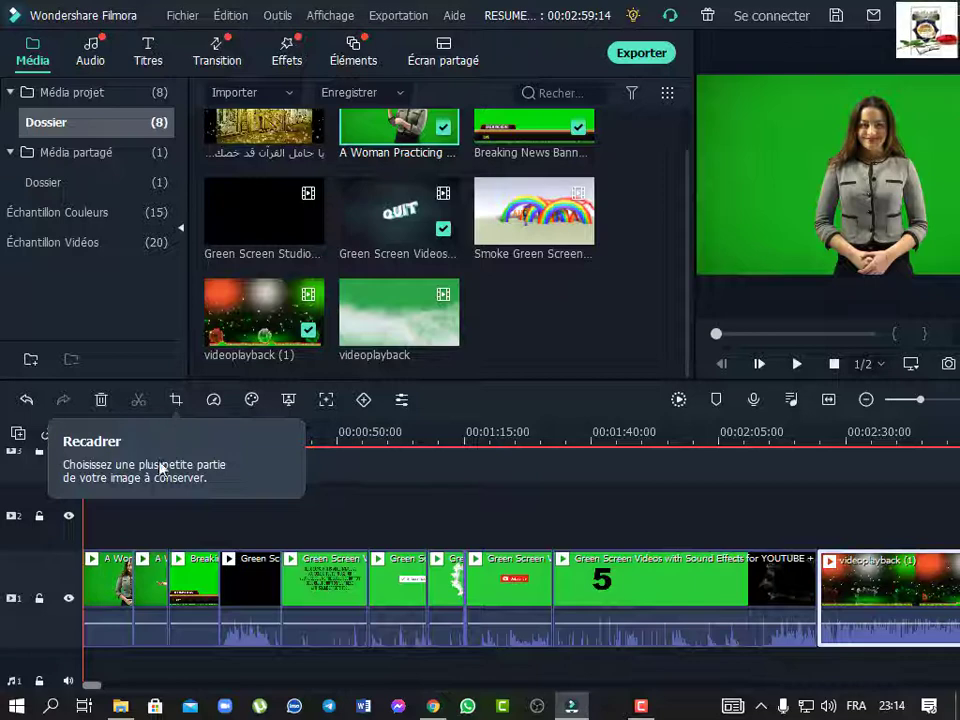
left_click(104, 595)
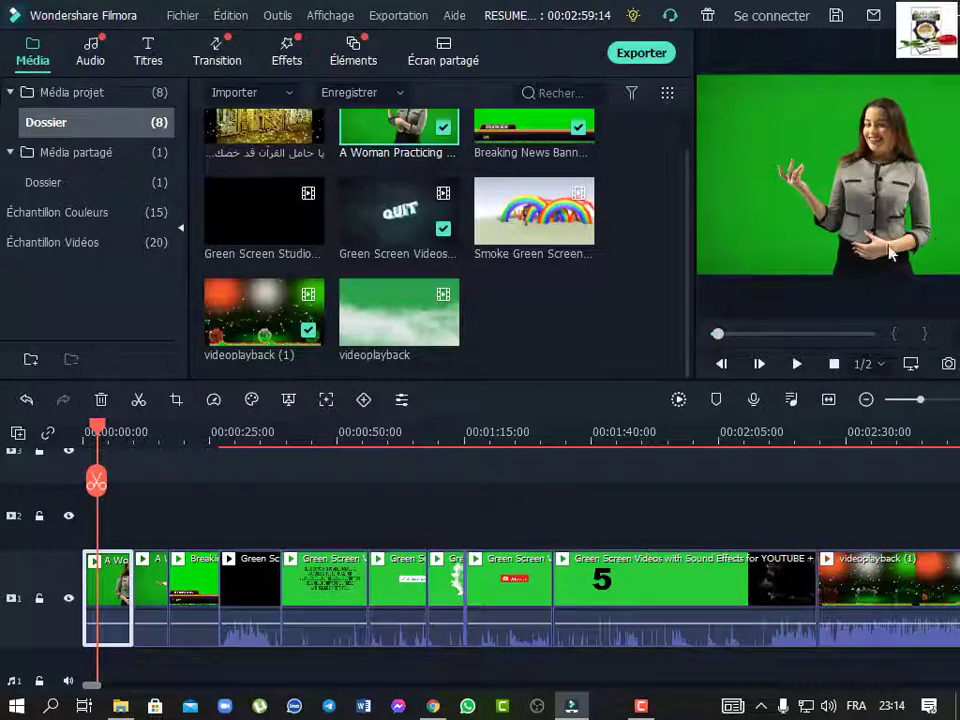
left_click(176, 399)
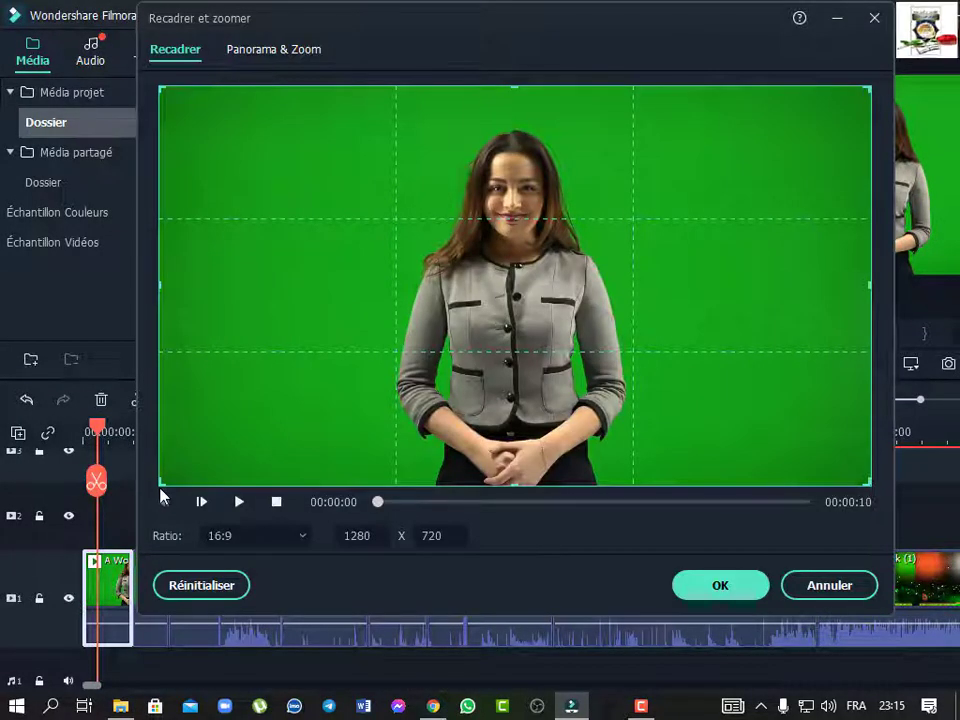
left_click_drag(160, 483, 350, 264)
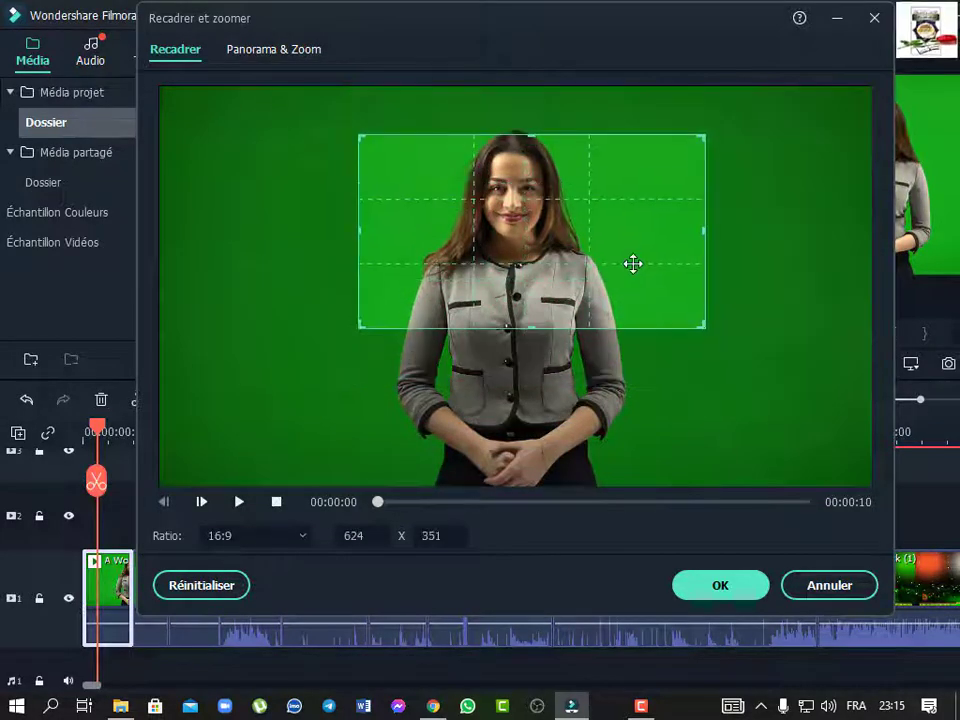
left_click_drag(631, 262, 629, 250)
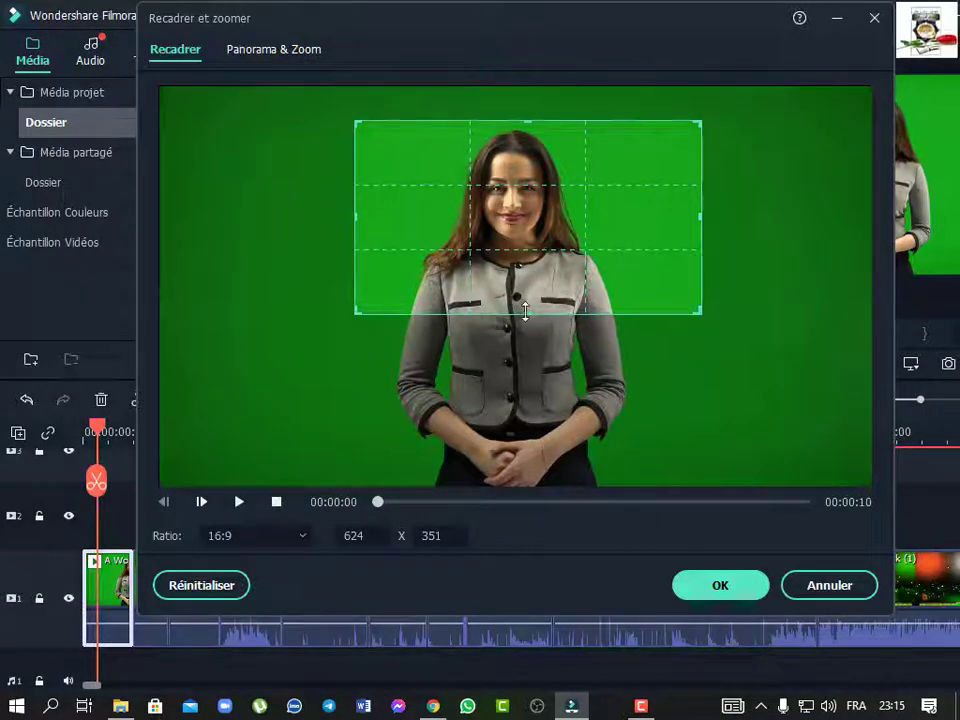
left_click_drag(525, 311, 513, 364)
left_click_drag(604, 304, 557, 306)
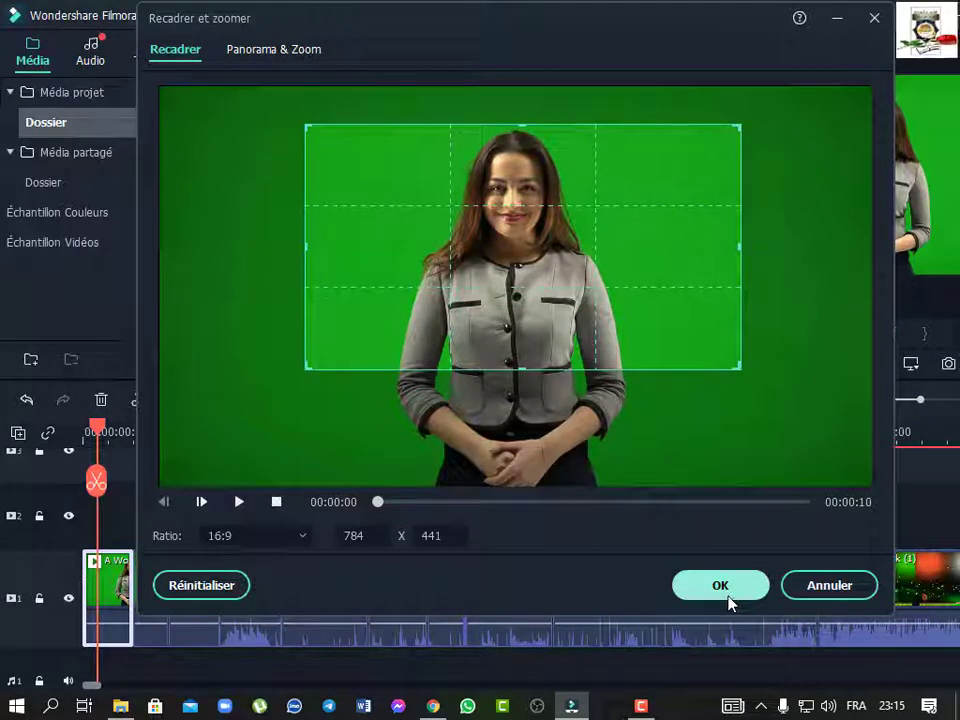
left_click(239, 502)
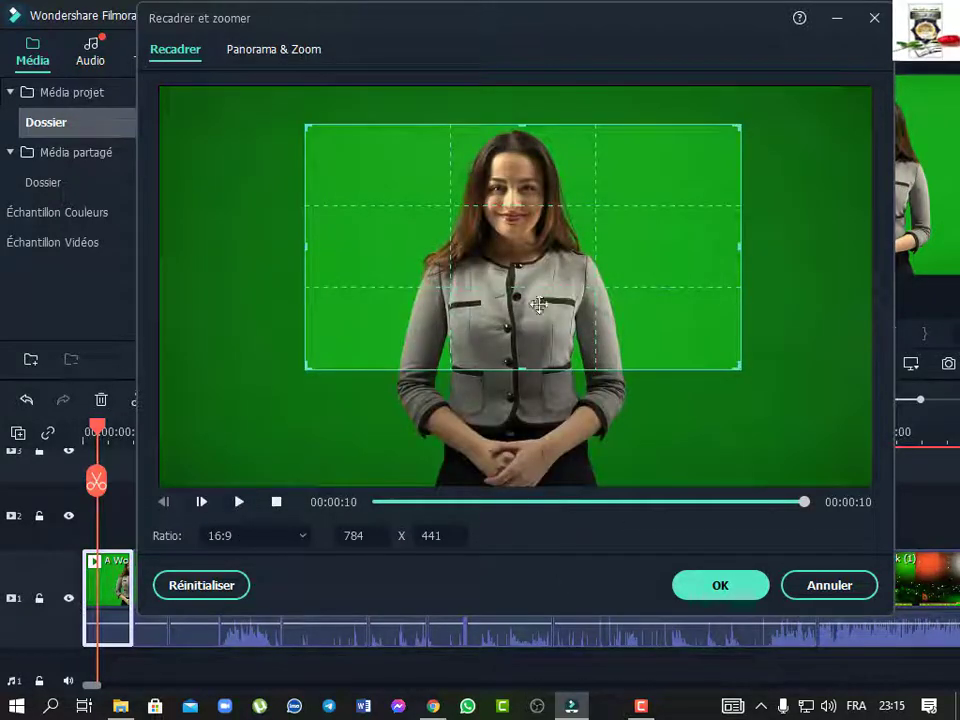
left_click(716, 588)
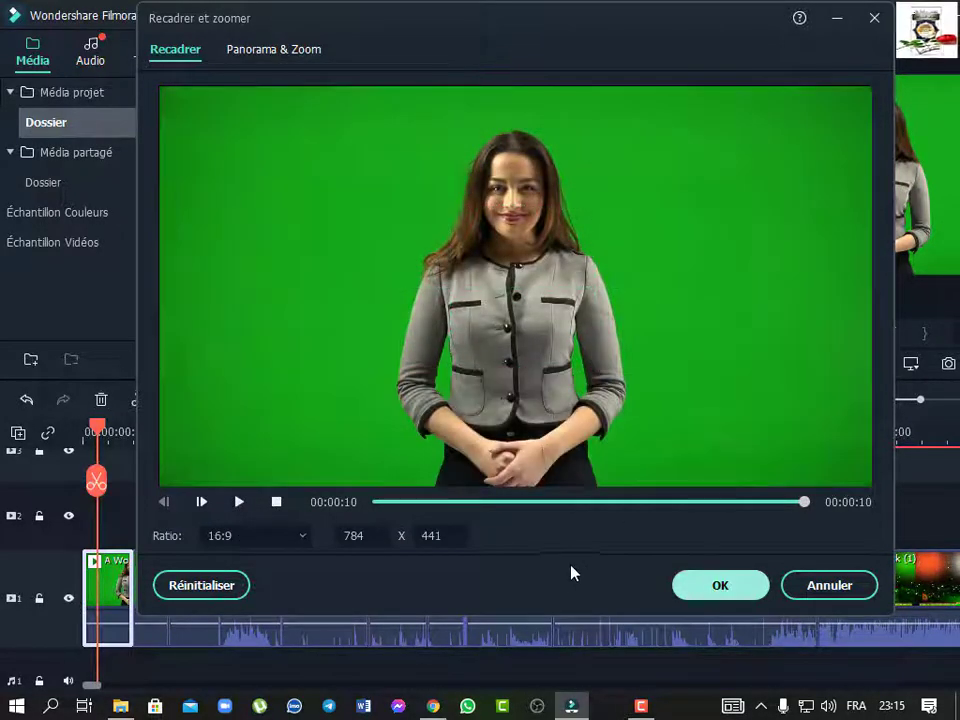
left_click(720, 590)
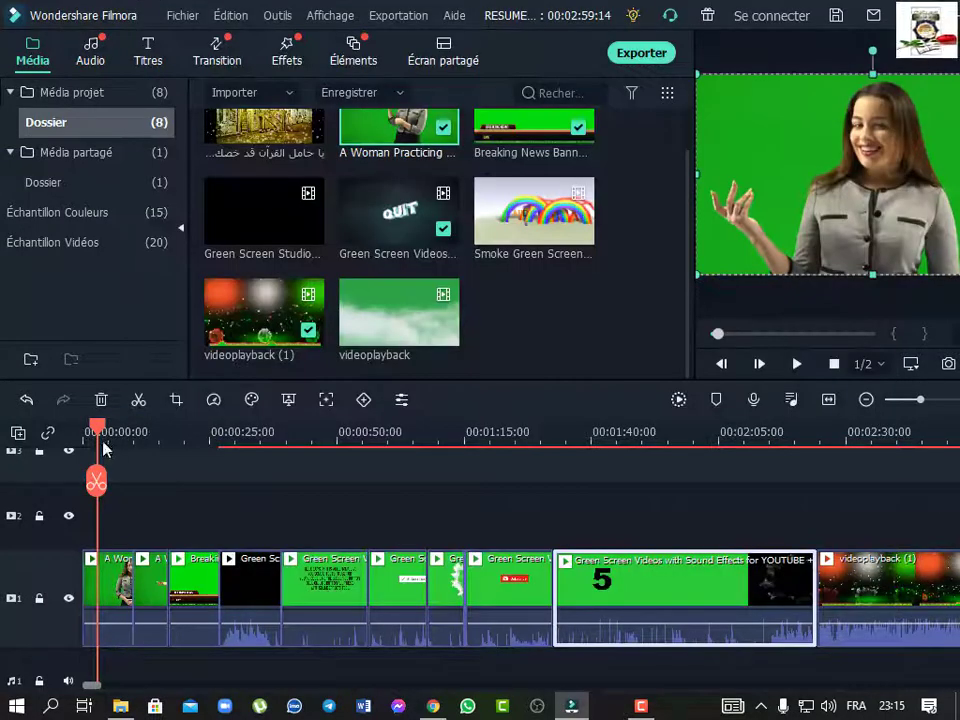
Play the timeline from the start across both A Woman Practicing pieces to compare their framing, and return the playhead to the start.
key("space")
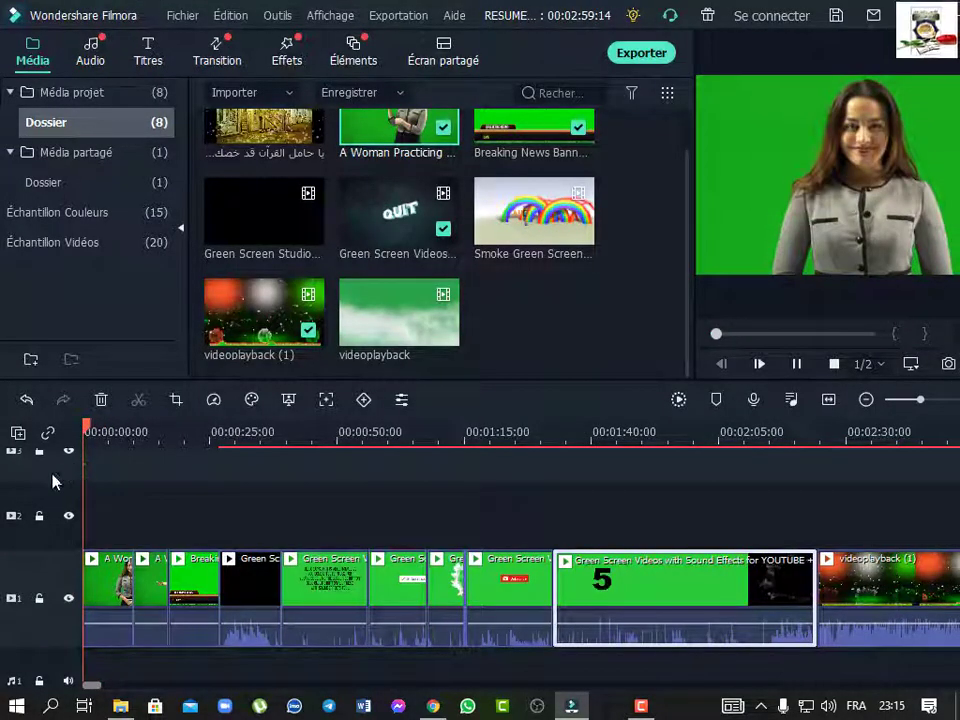
key("space")
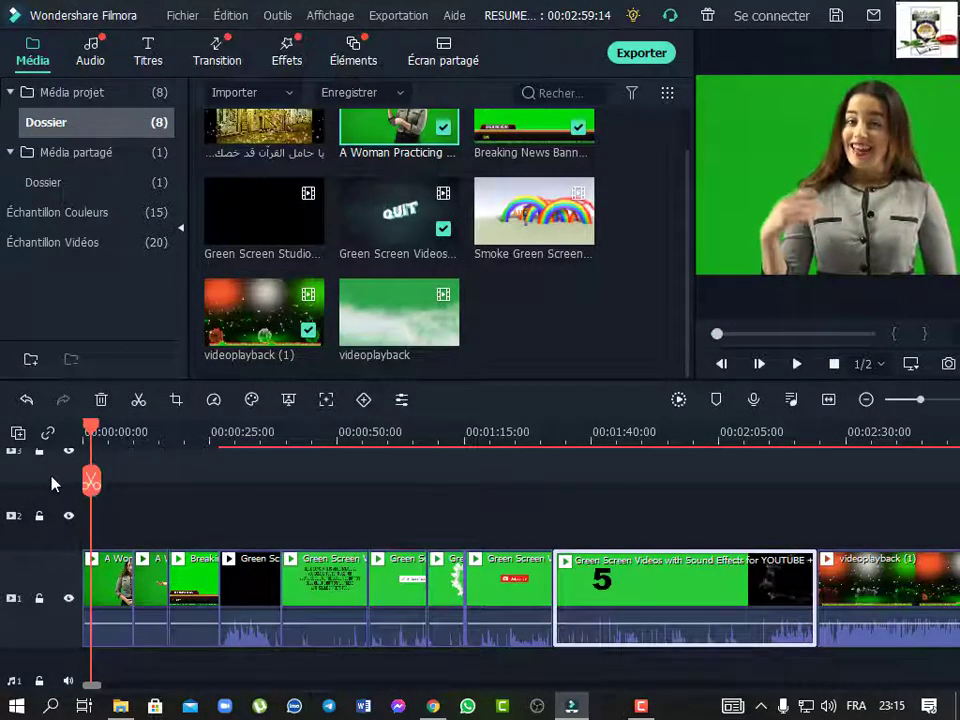
key("space")
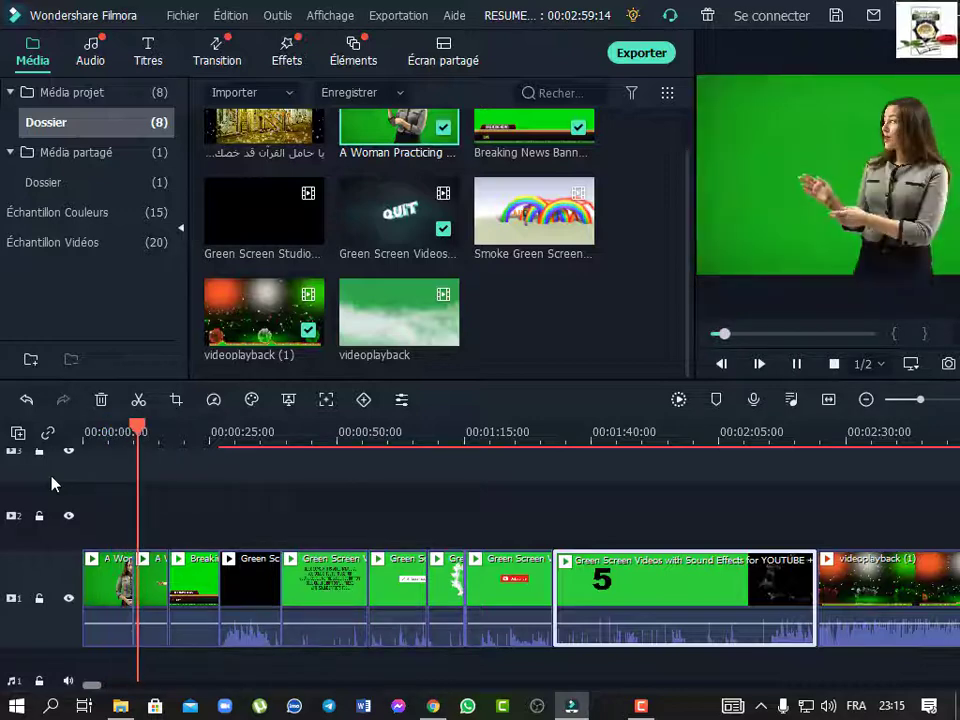
key("space")
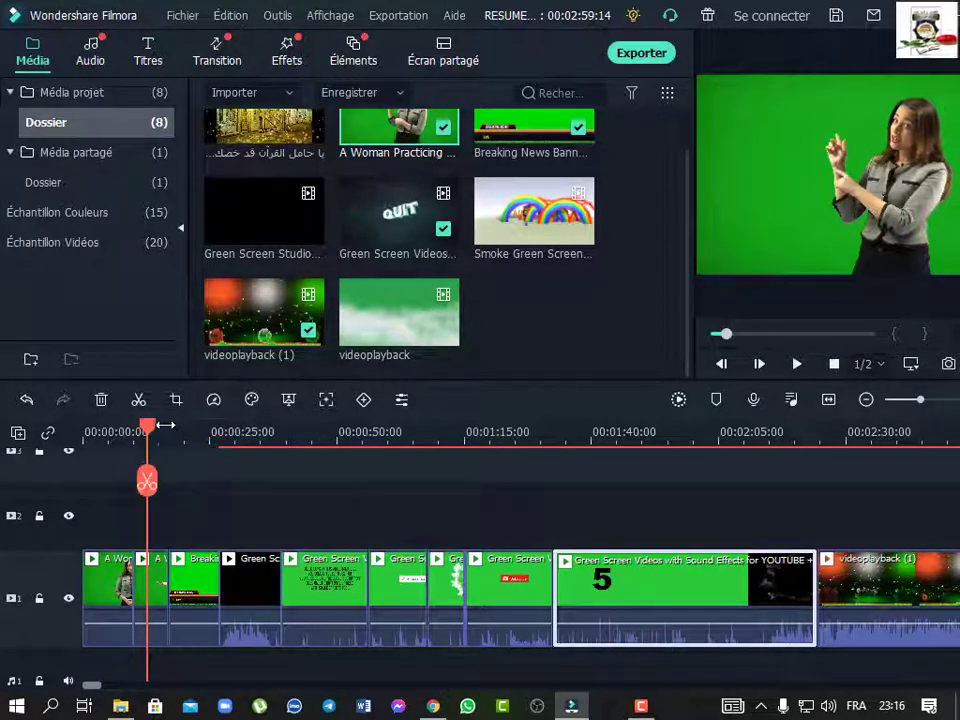
left_click_drag(148, 430, 84, 431)
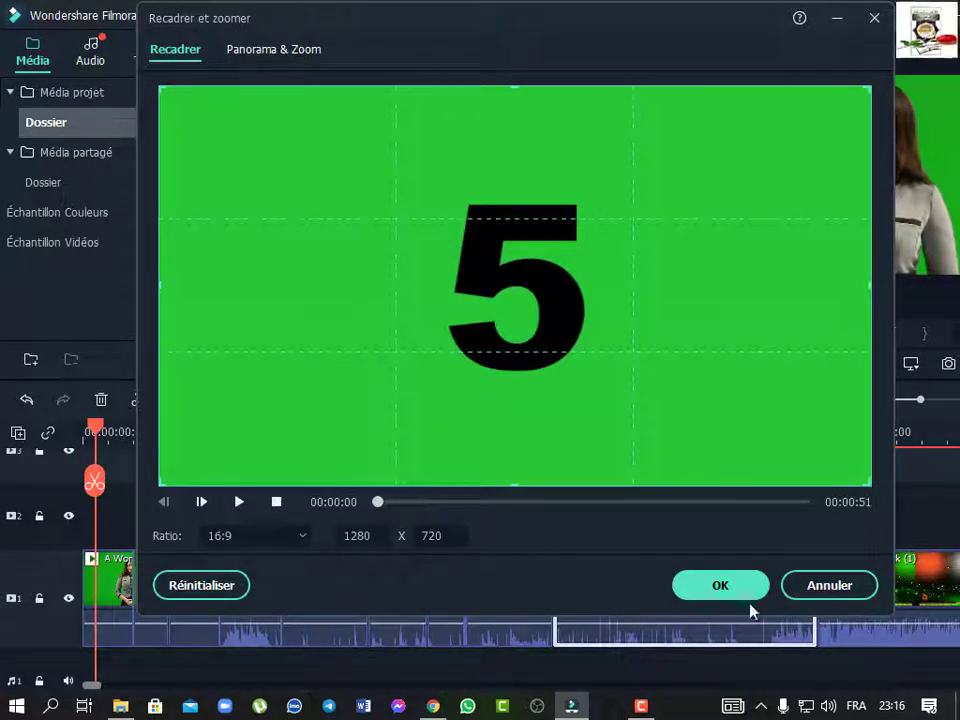
left_click(826, 586)
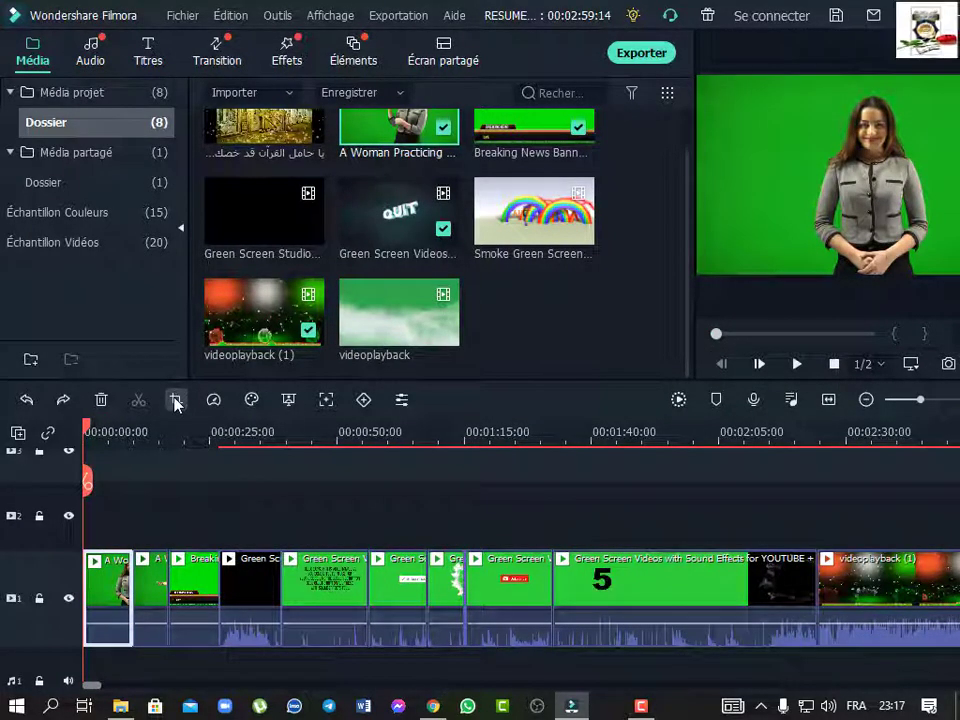
Preview the default zoom-in of Panorama & Zoom on the first A Woman Practicing clip.
left_click(175, 400)
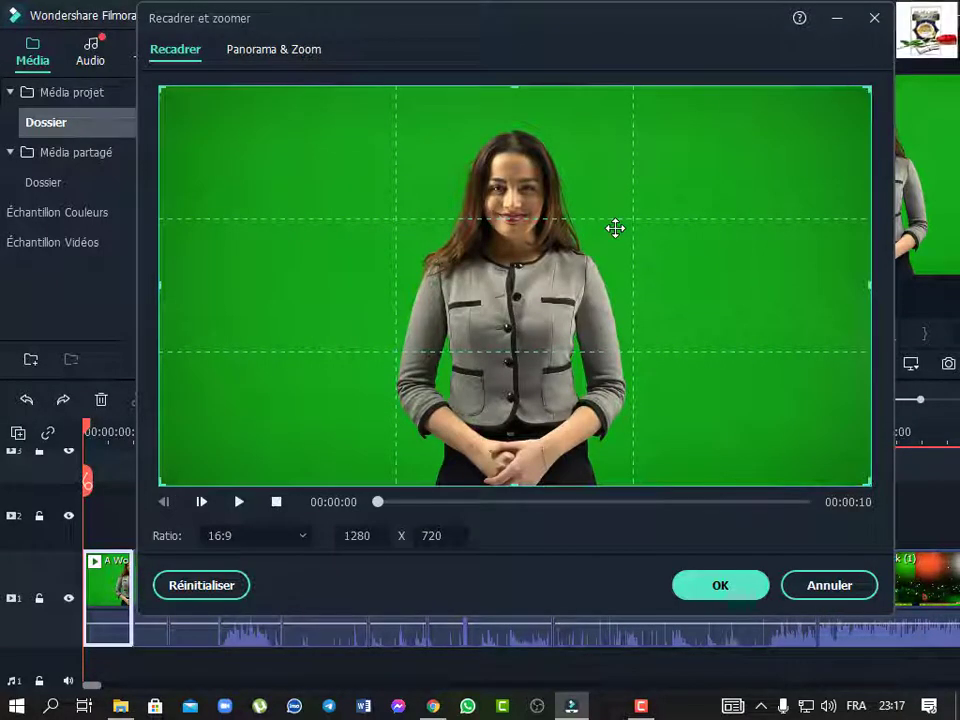
left_click(278, 50)
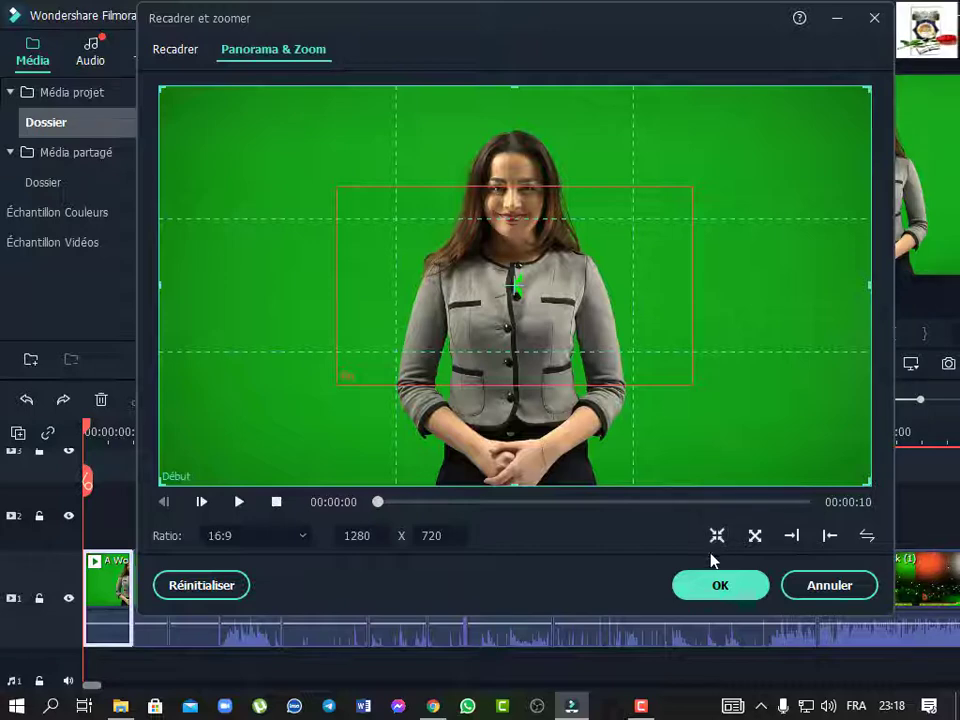
left_click(242, 503)
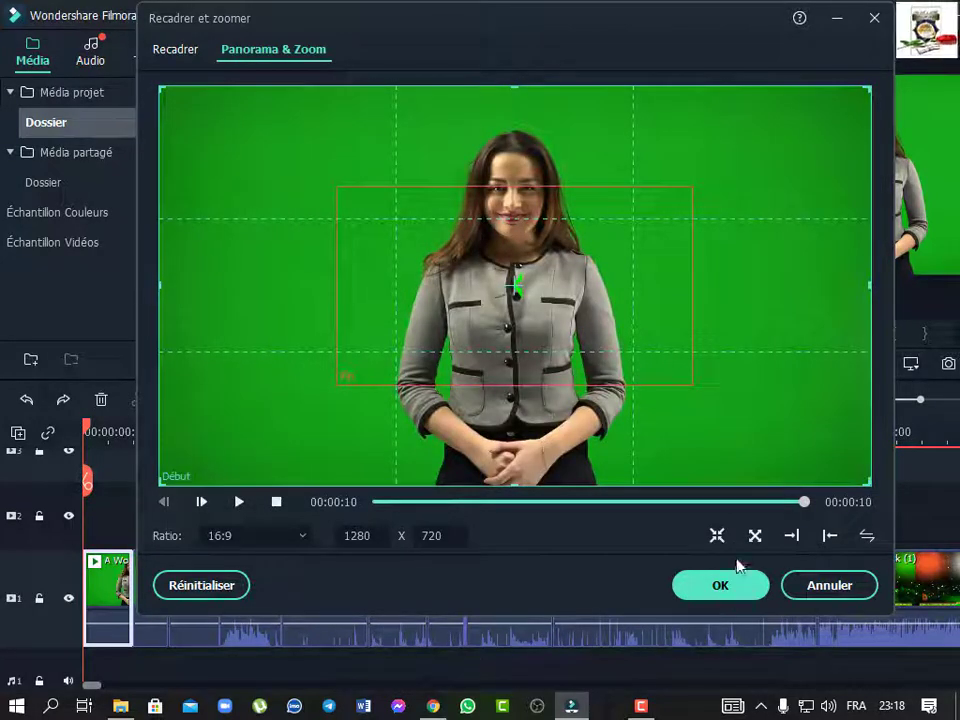
Switch to a zoom-out, shrink its start frame to about 368 × 207 around the woman's face, and preview the movement.
left_click(755, 539)
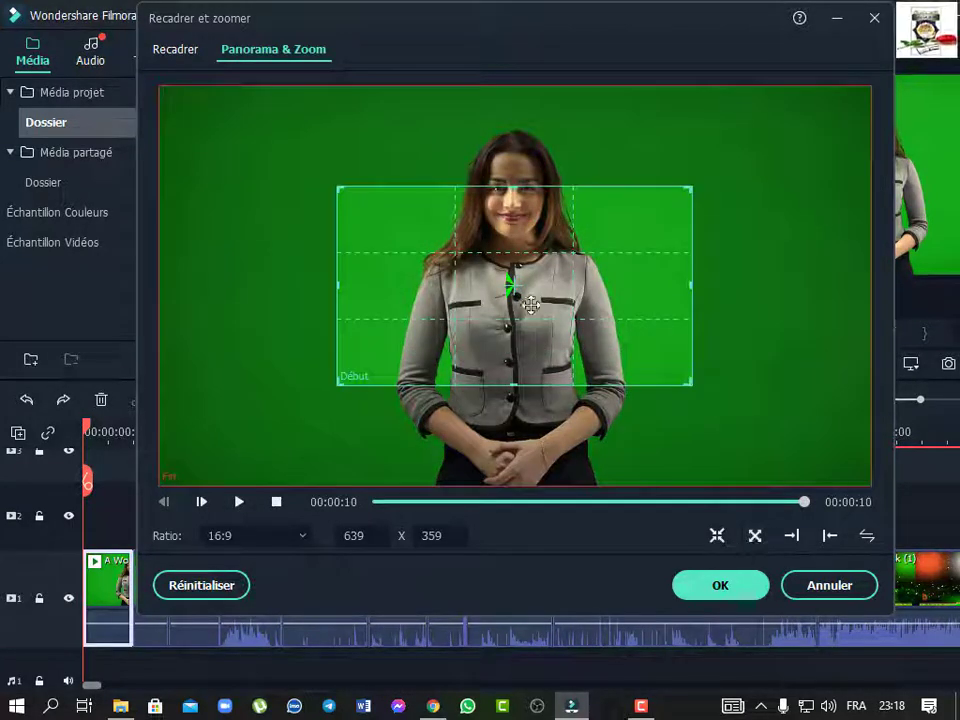
left_click_drag(531, 305, 549, 217)
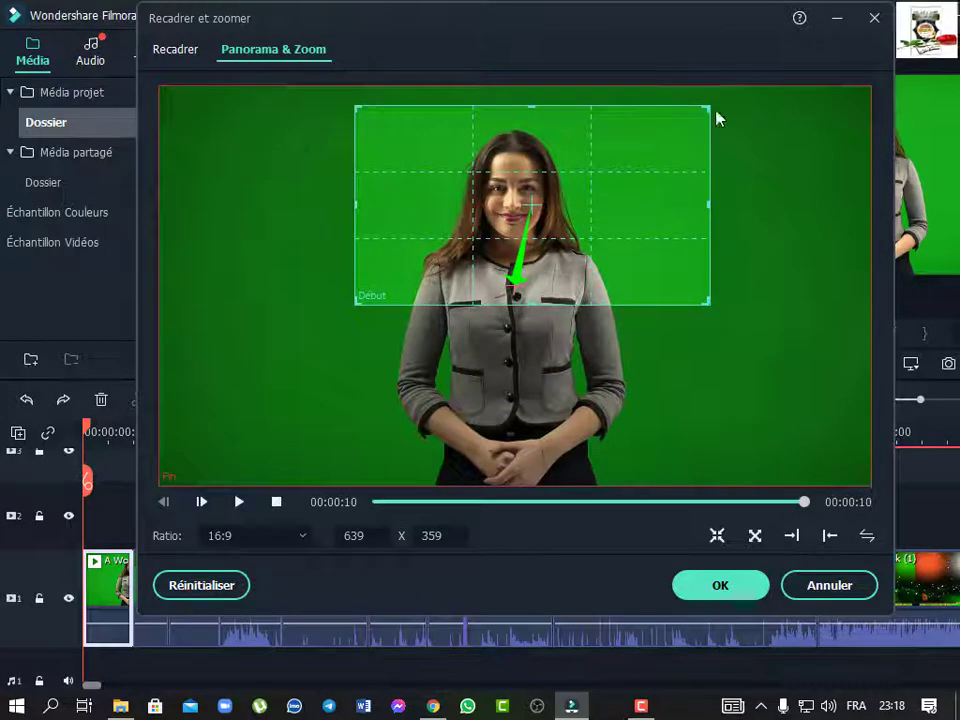
left_click_drag(714, 111, 570, 213)
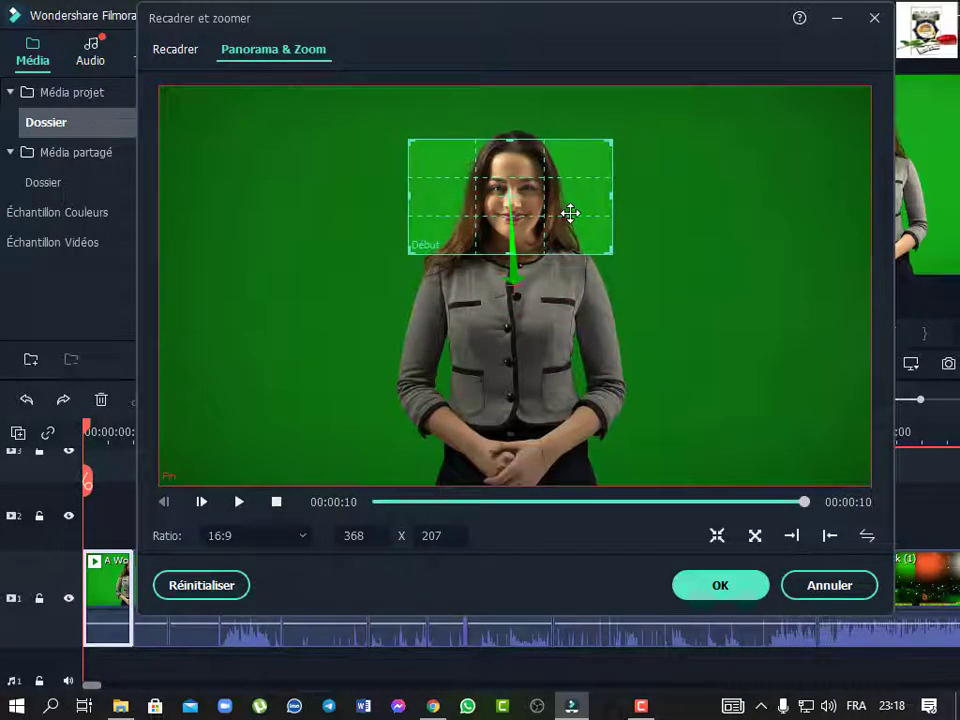
left_click(237, 503)
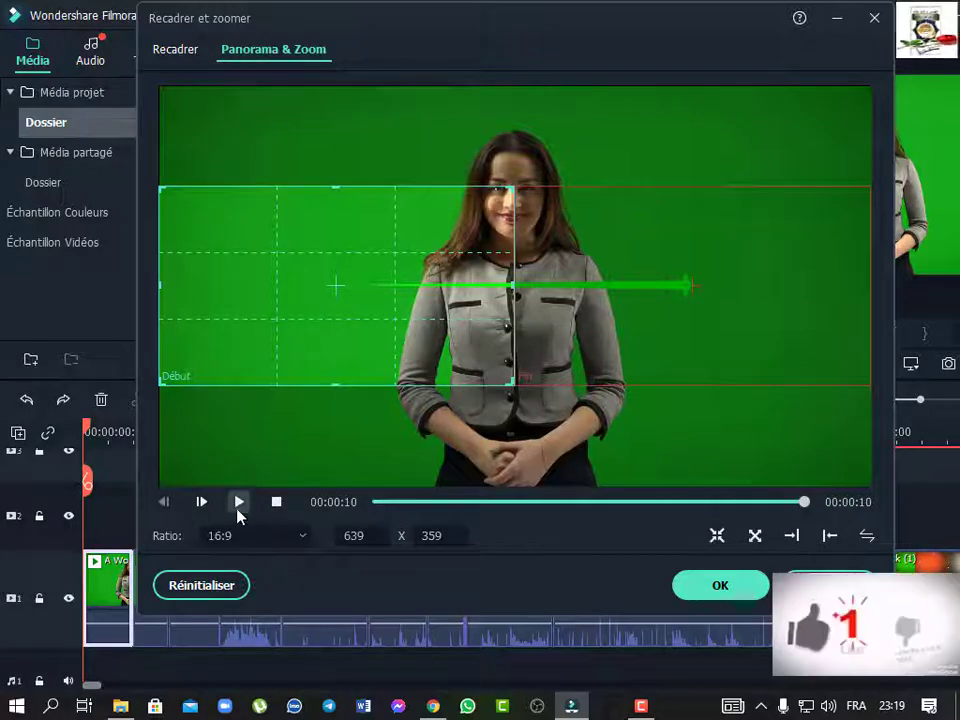
Preview the left-to-right pan, and try a right-to-left pan with its start frame moved over the woman's head and shoulders.
left_click(238, 502)
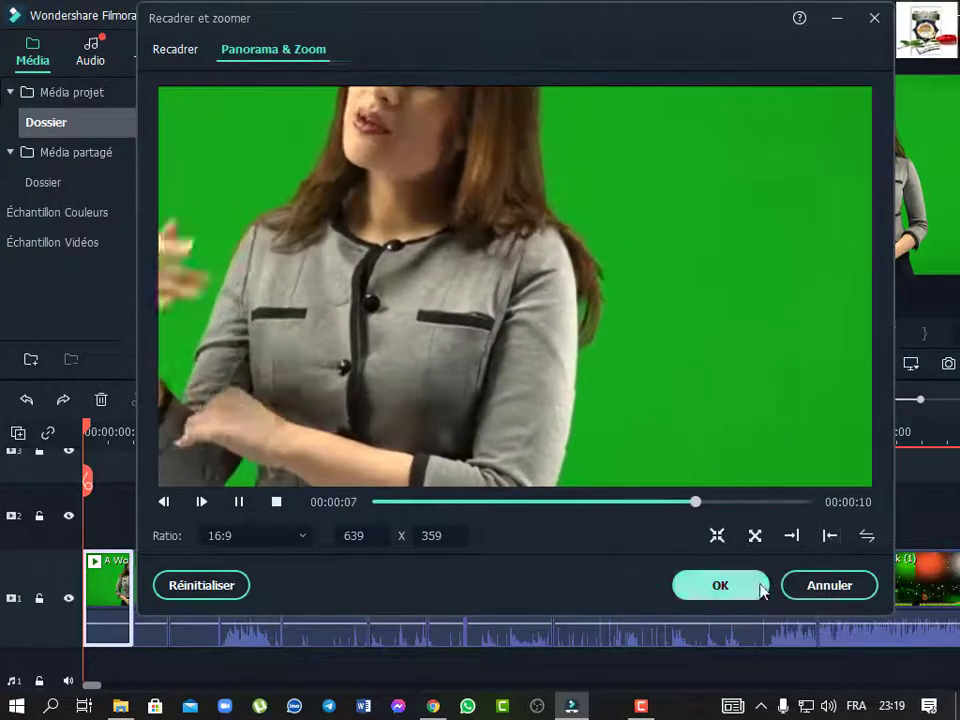
left_click(832, 539)
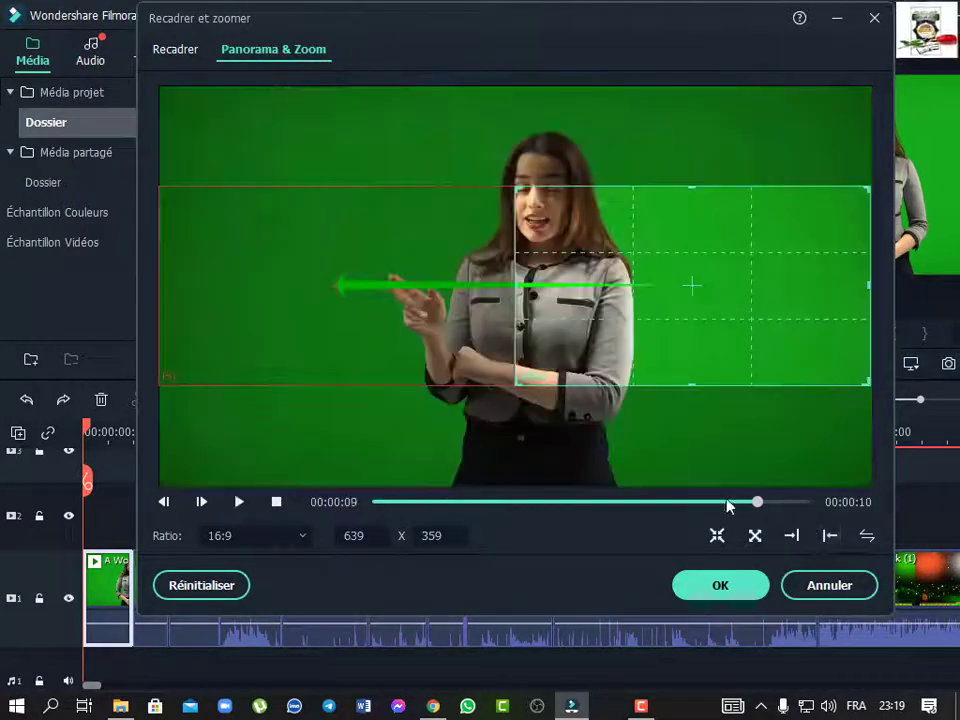
left_click_drag(550, 309, 396, 244)
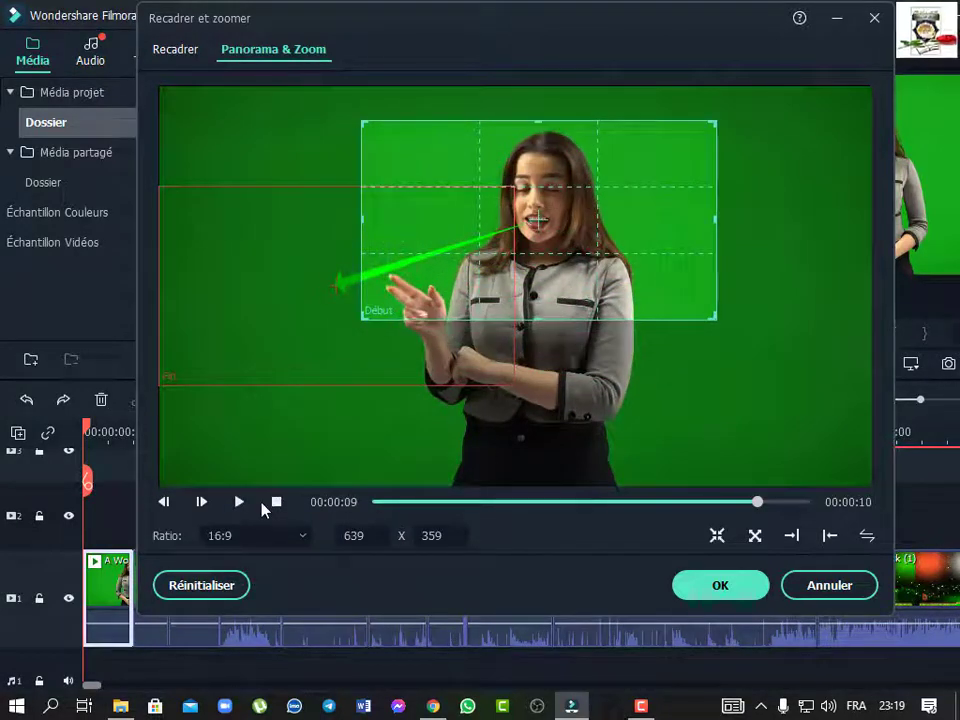
left_click(239, 502)
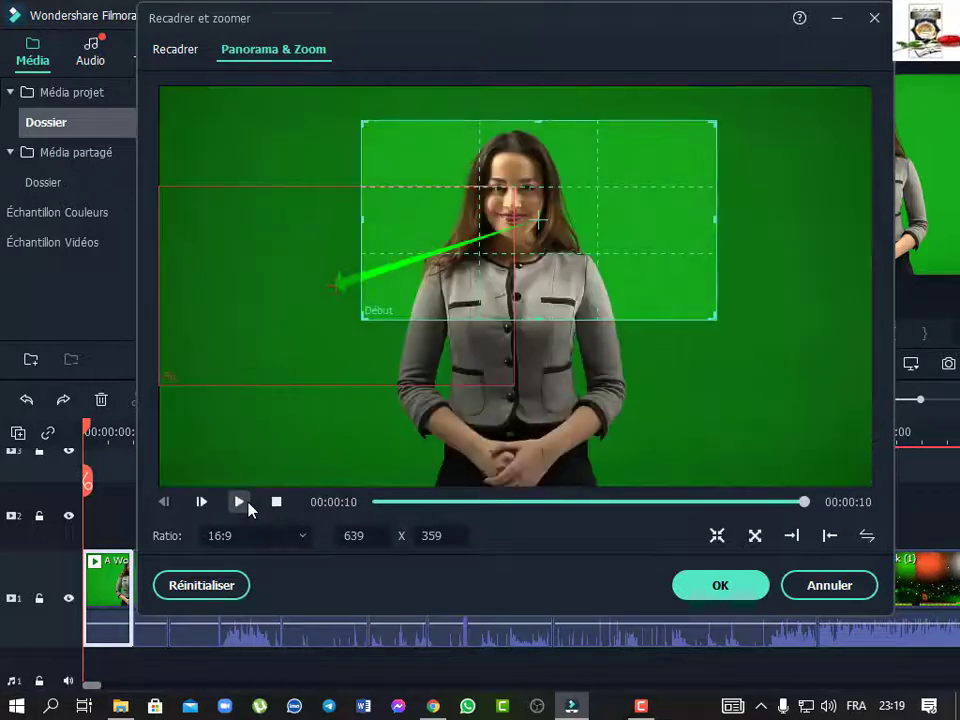
left_click(240, 504)
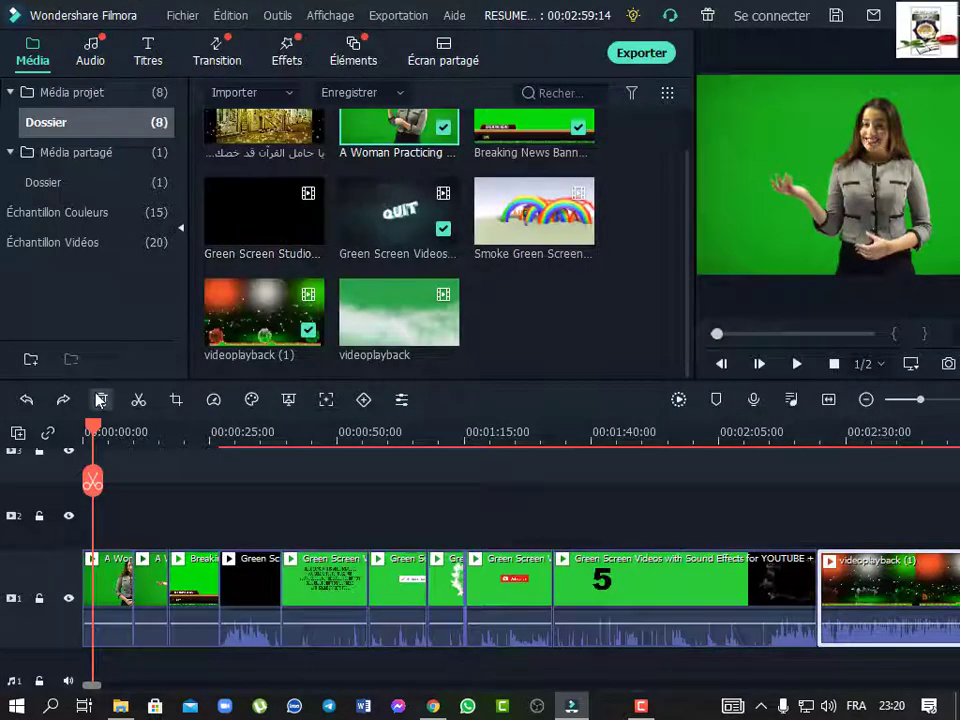
Close the crop window for videoplayback (1) without changes, and delete all clips from the media library along with their timeline copies.
left_click(175, 403)
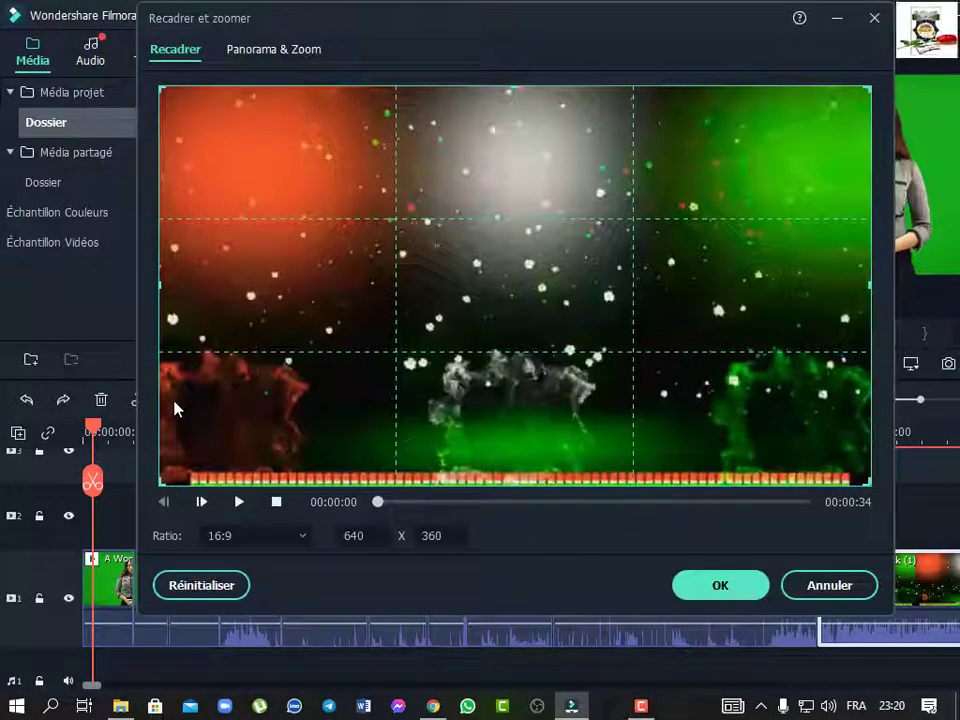
left_click(823, 593)
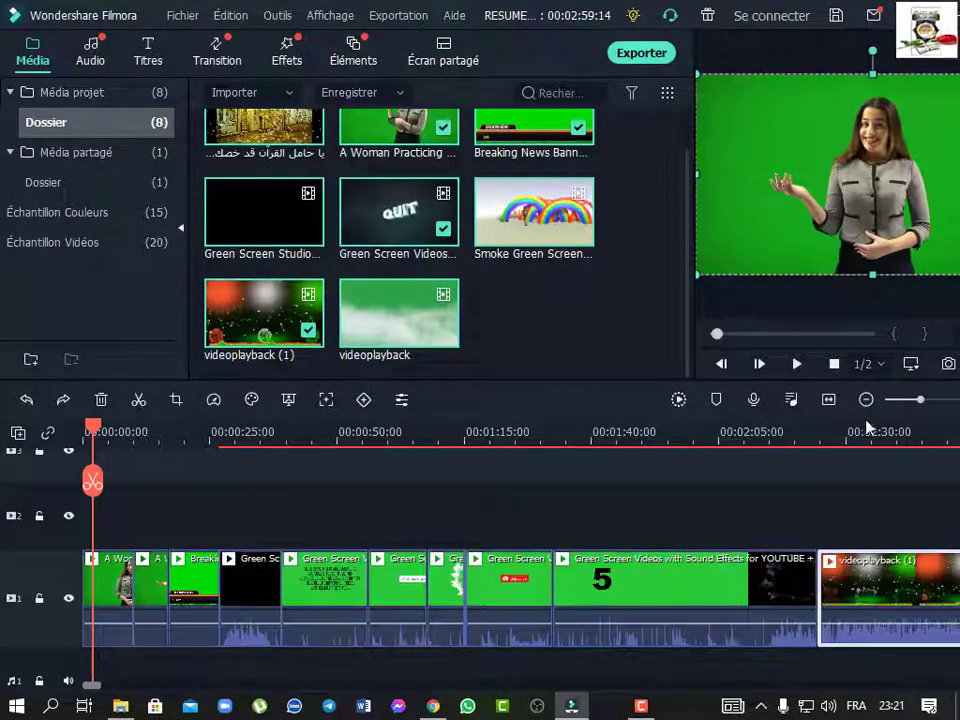
key("Delete")
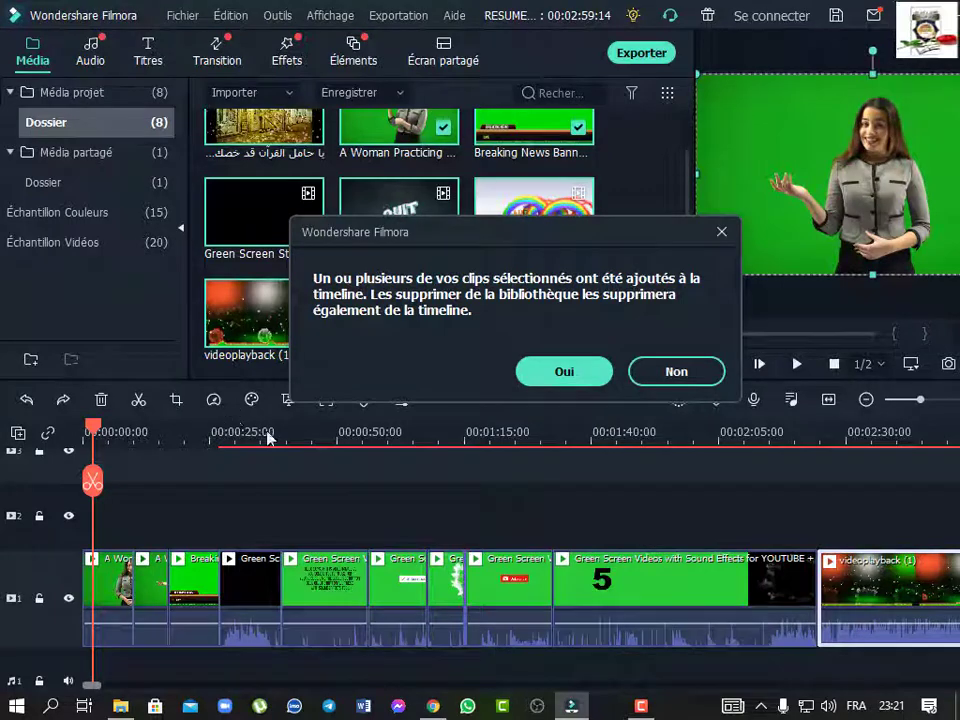
key("Return")
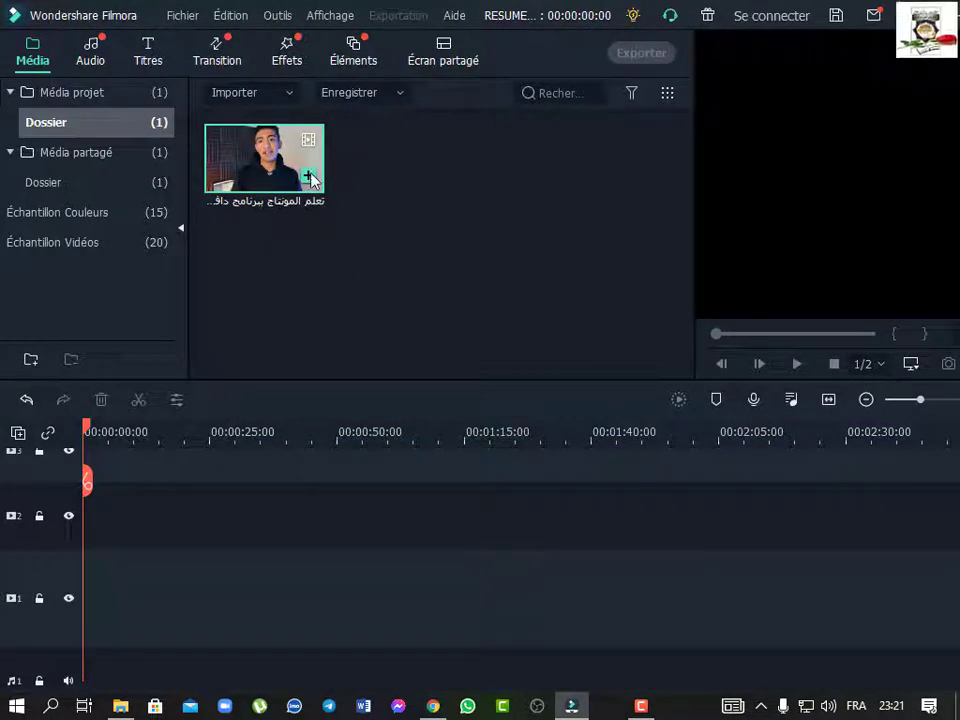
Add the DaVinci Resolve tutorial video to the timeline, keeping the project settings at 1920 x 1080 30fps, and briefly preview it.
left_click(308, 178)
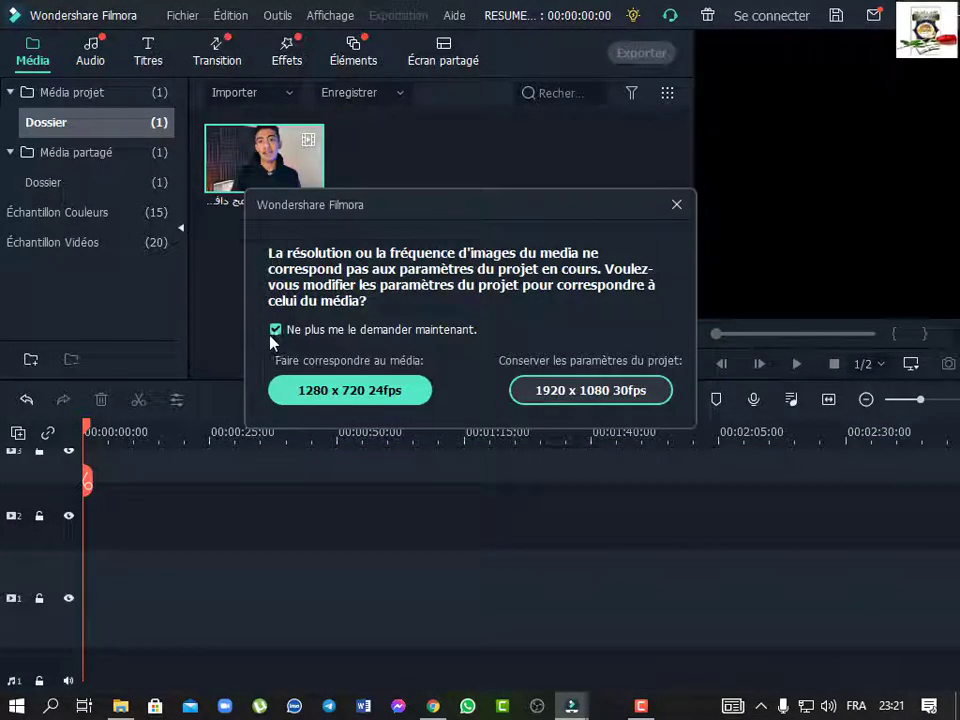
left_click(594, 401)
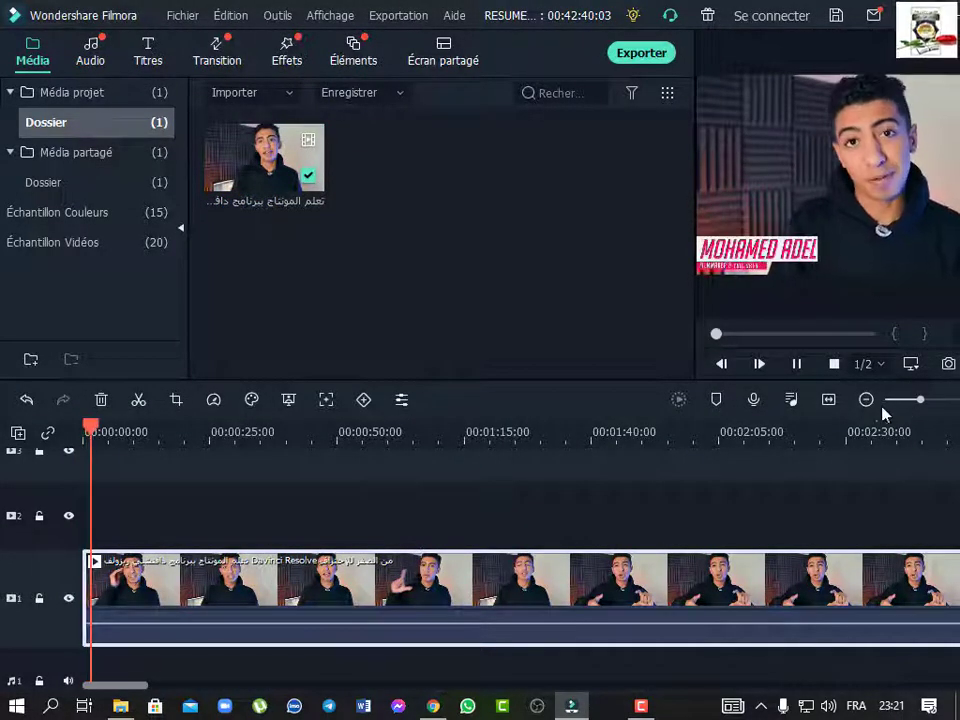
key("space")
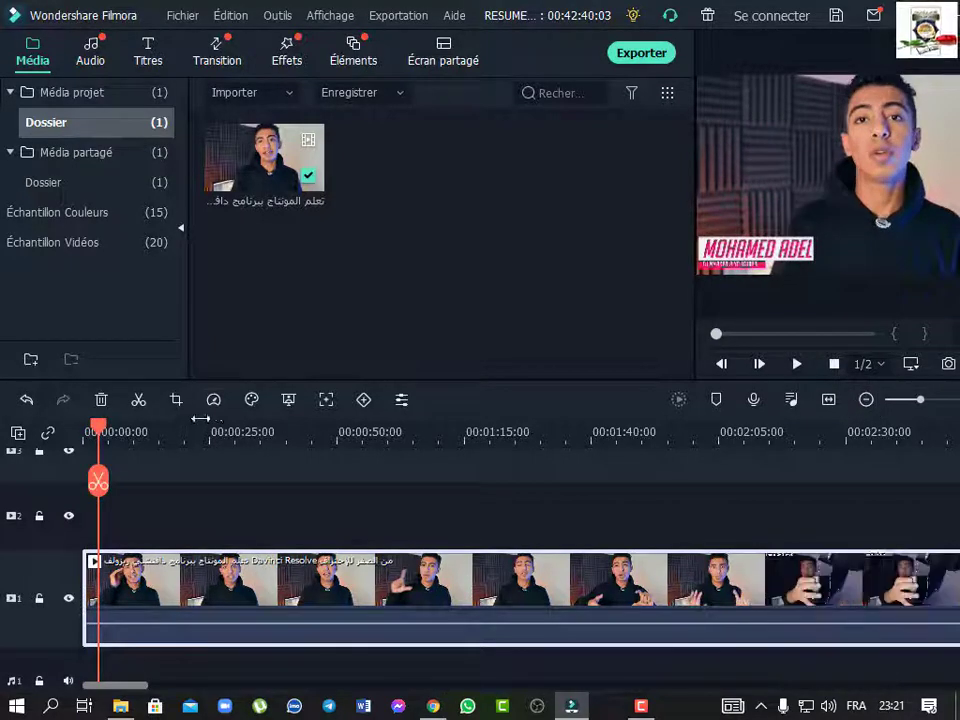
Try slowing the tutorial clip to 0.25x, preview it, return the playhead to the start, and undo the speed change.
left_click(214, 401)
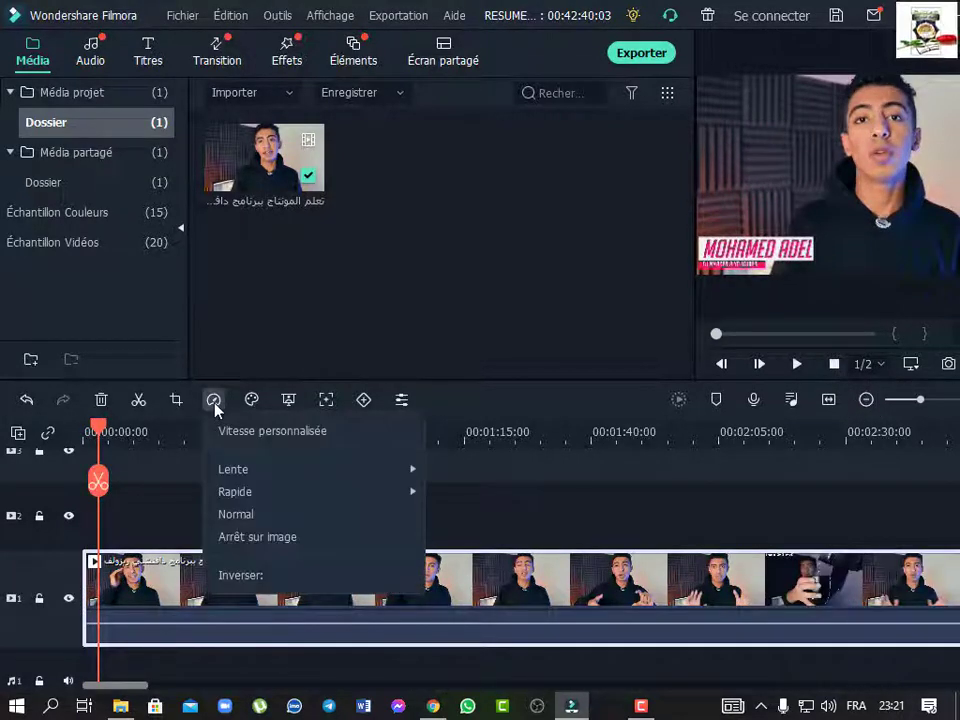
mouse_move(240, 468)
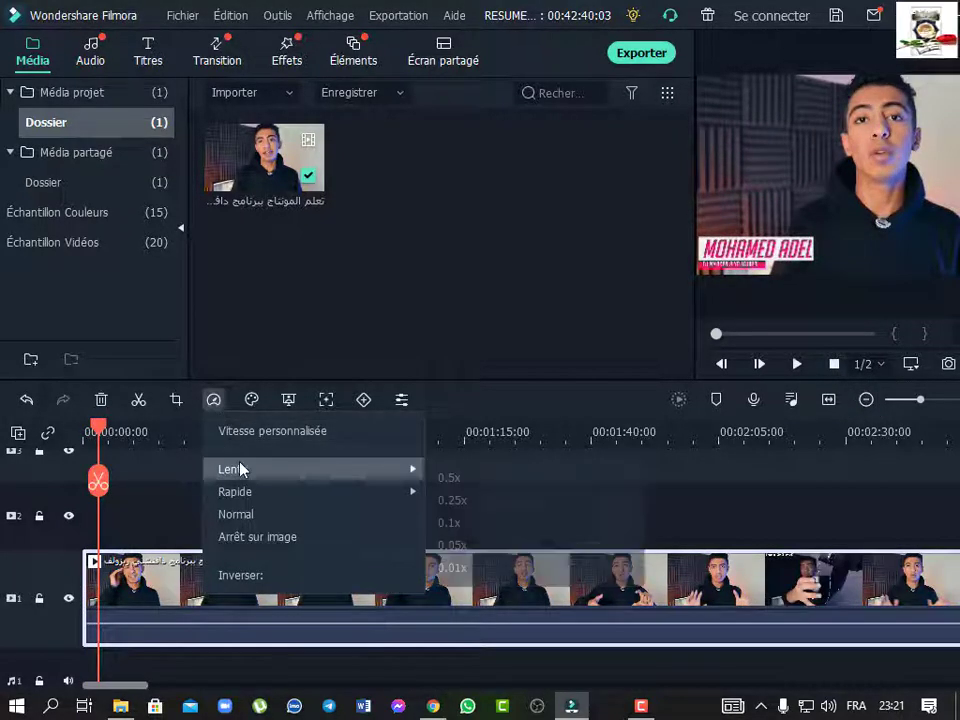
left_click(452, 500)
key("space")
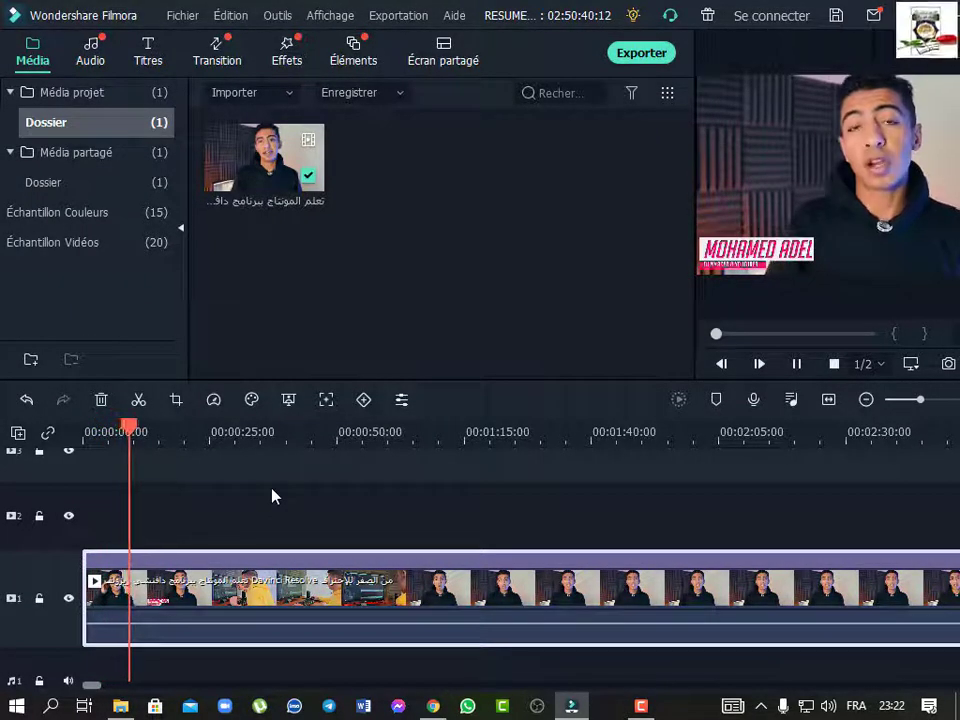
key("space")
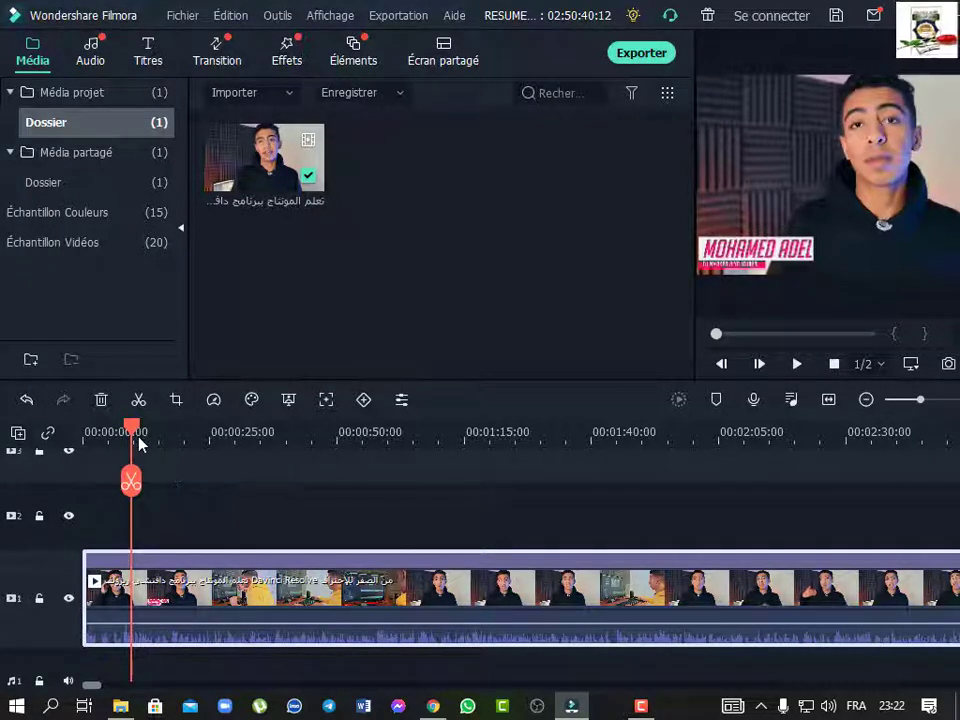
left_click_drag(137, 440, 32, 457)
left_click(27, 401)
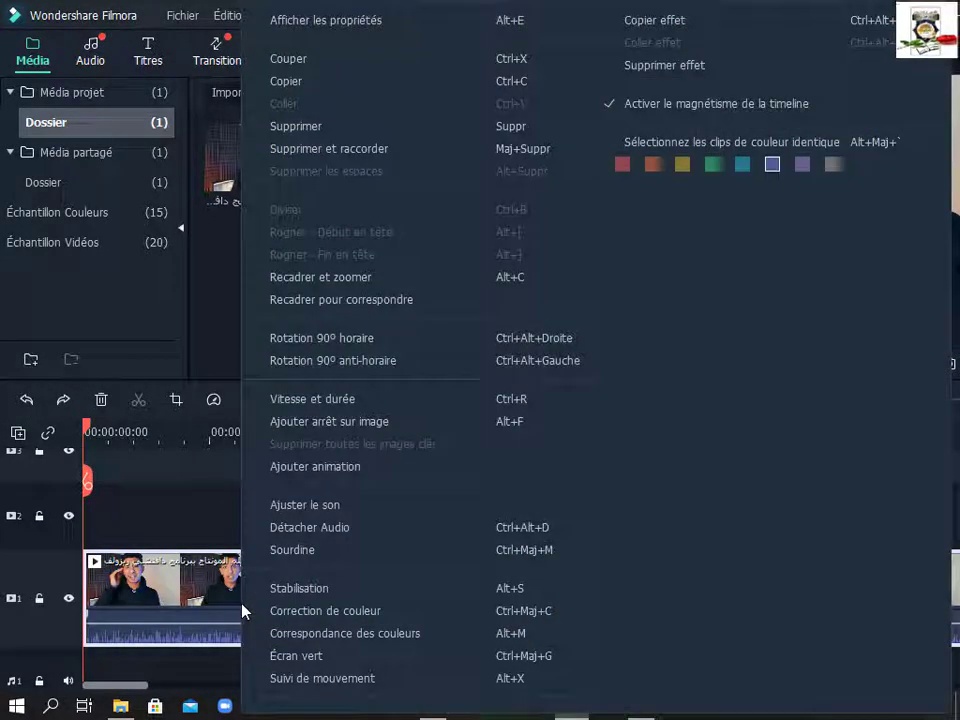
Try detaching the tutorial clip's audio, and undo the detachment.
left_click(315, 529)
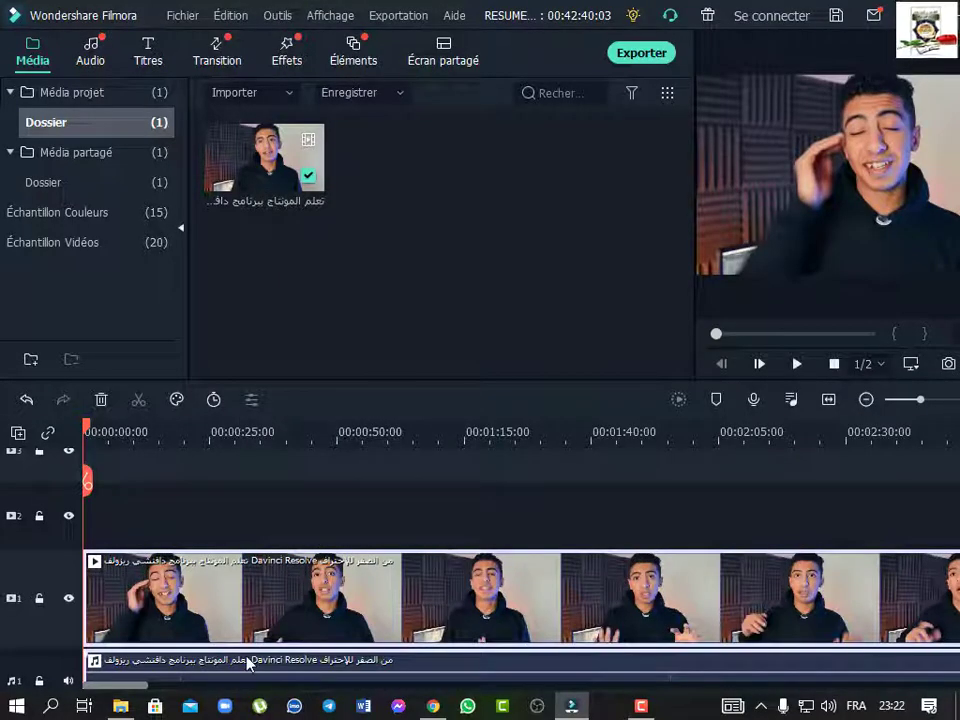
left_click(229, 601)
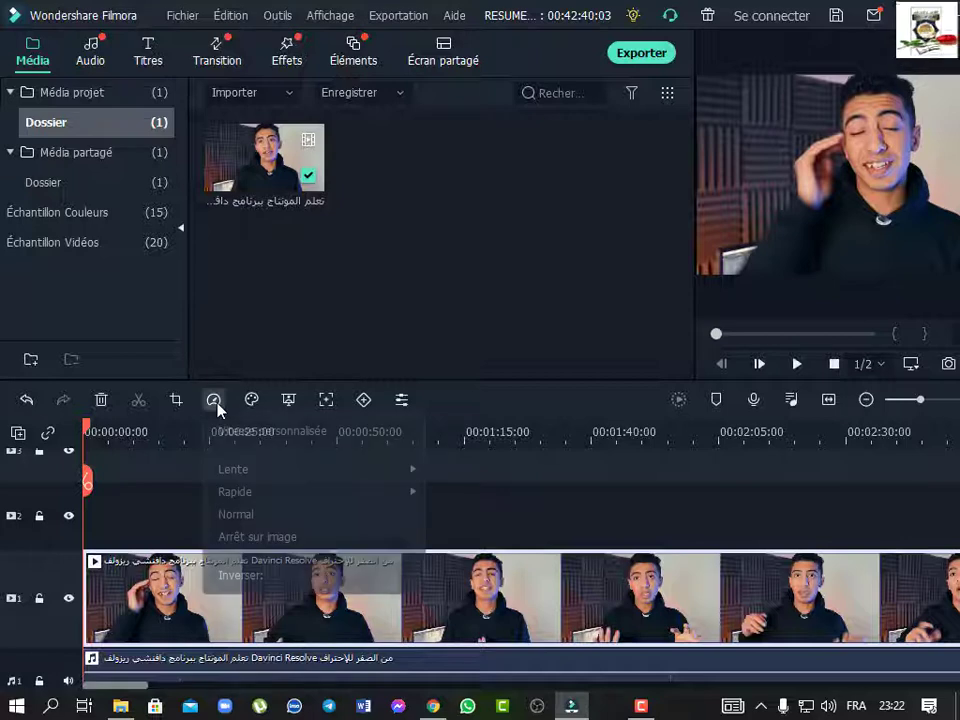
left_click(26, 400)
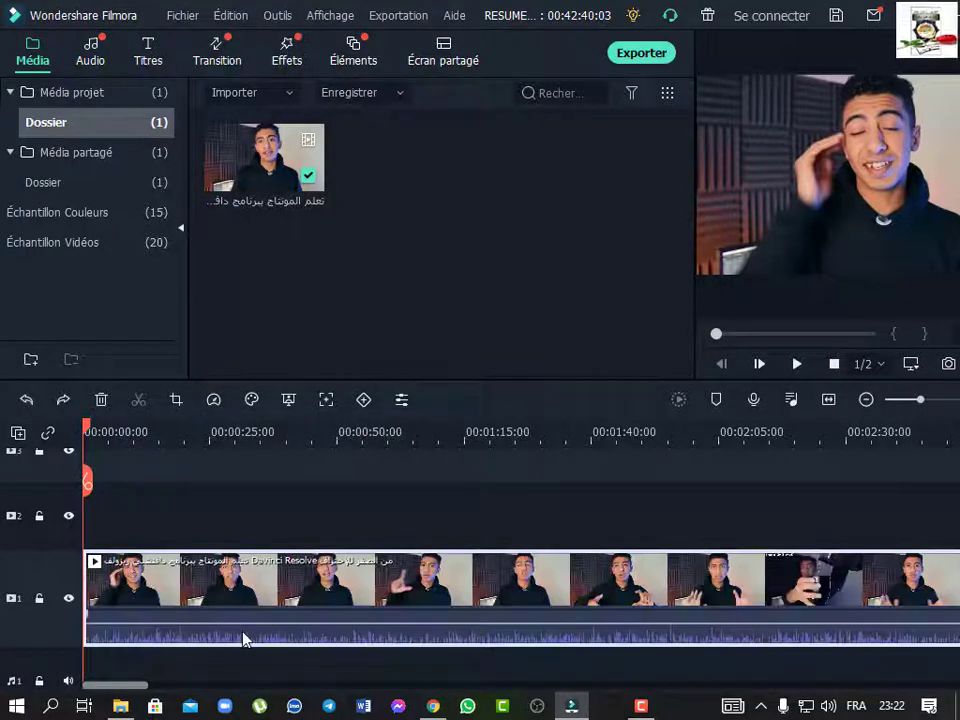
Raise the tutorial clip's volume to about 8.62 dB and detach its audio onto a separate track.
left_click_drag(244, 627, 240, 622)
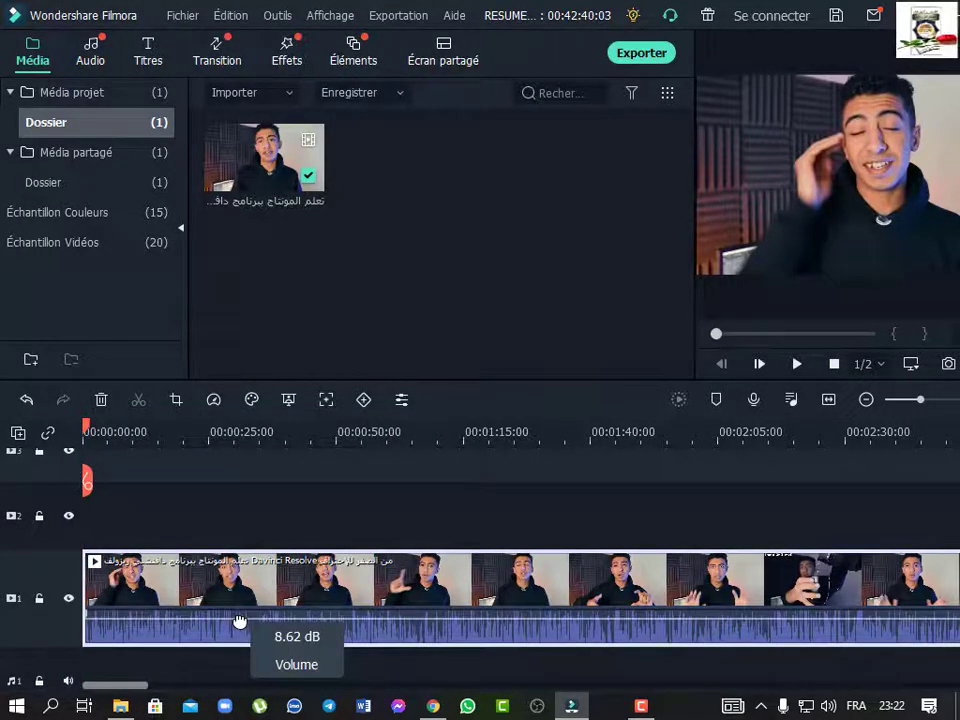
right_click(240, 622)
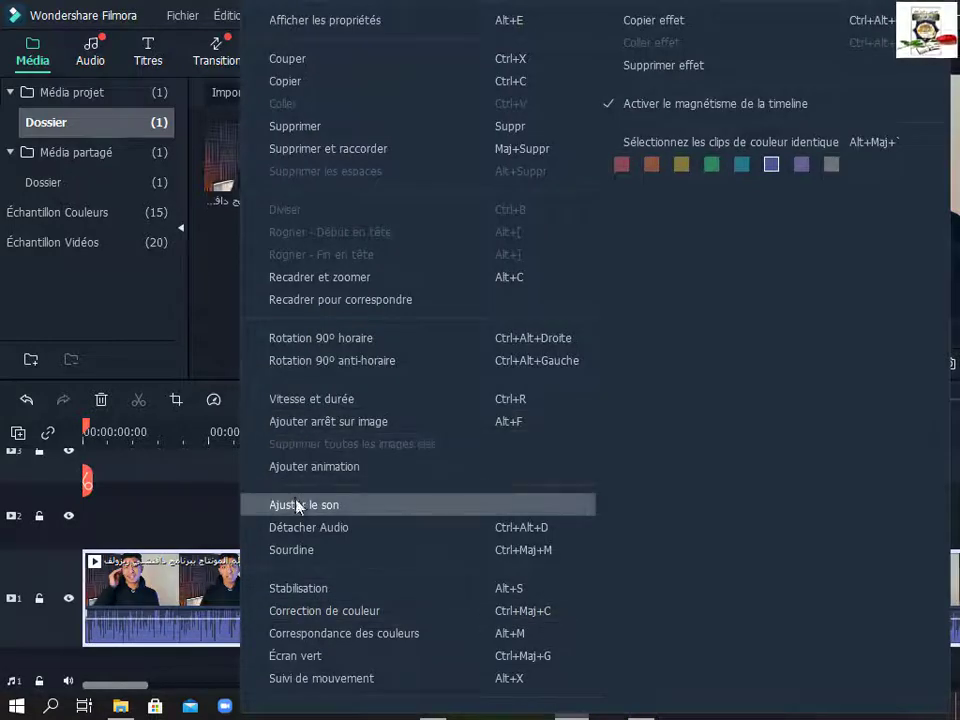
left_click(300, 527)
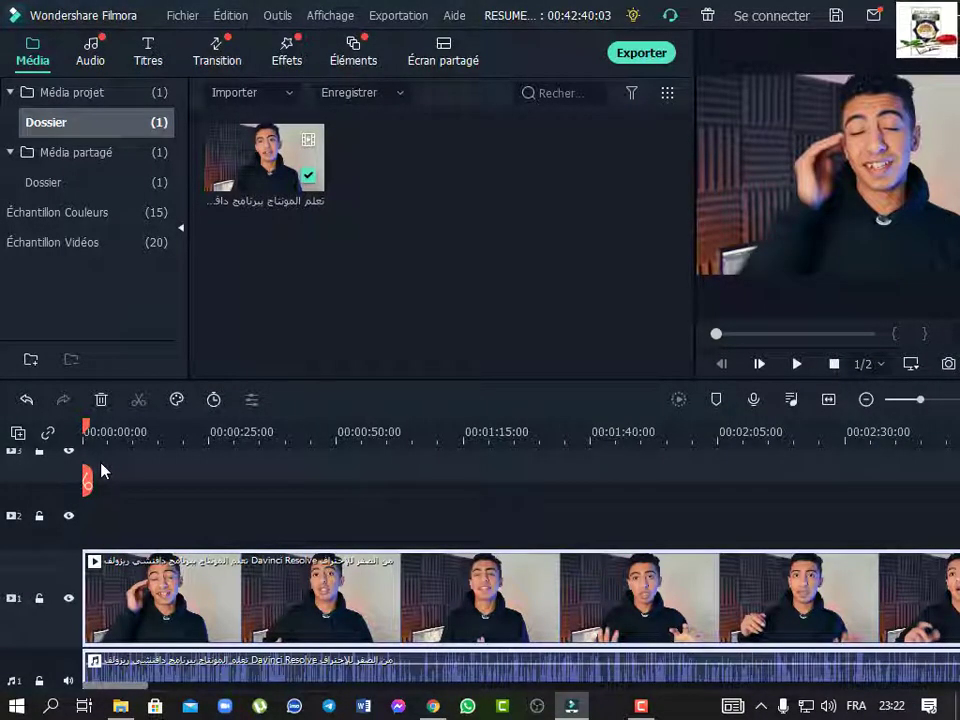
Try slowing only the detached video to 0.25x, preview it against the audio, and undo the speed change.
left_click(214, 399)
left_click(471, 506)
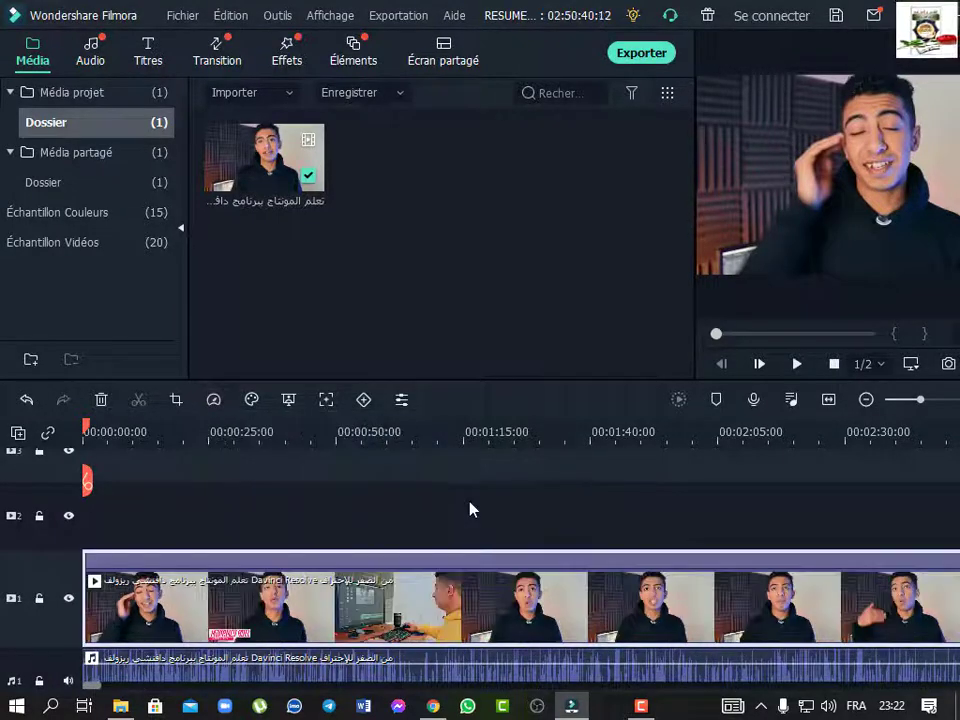
key("space")
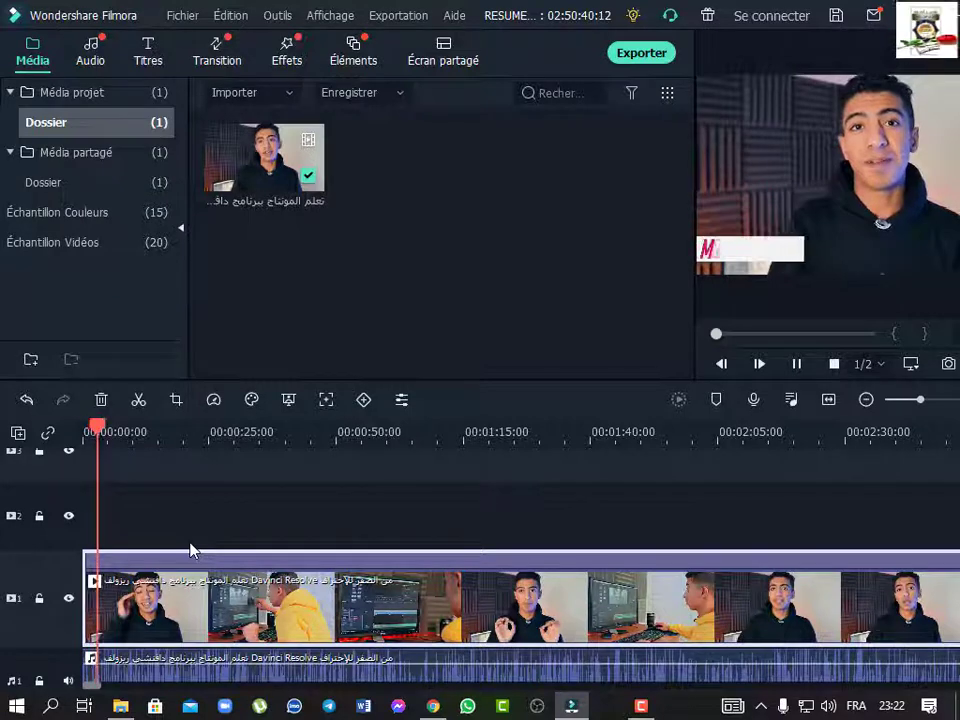
key("space")
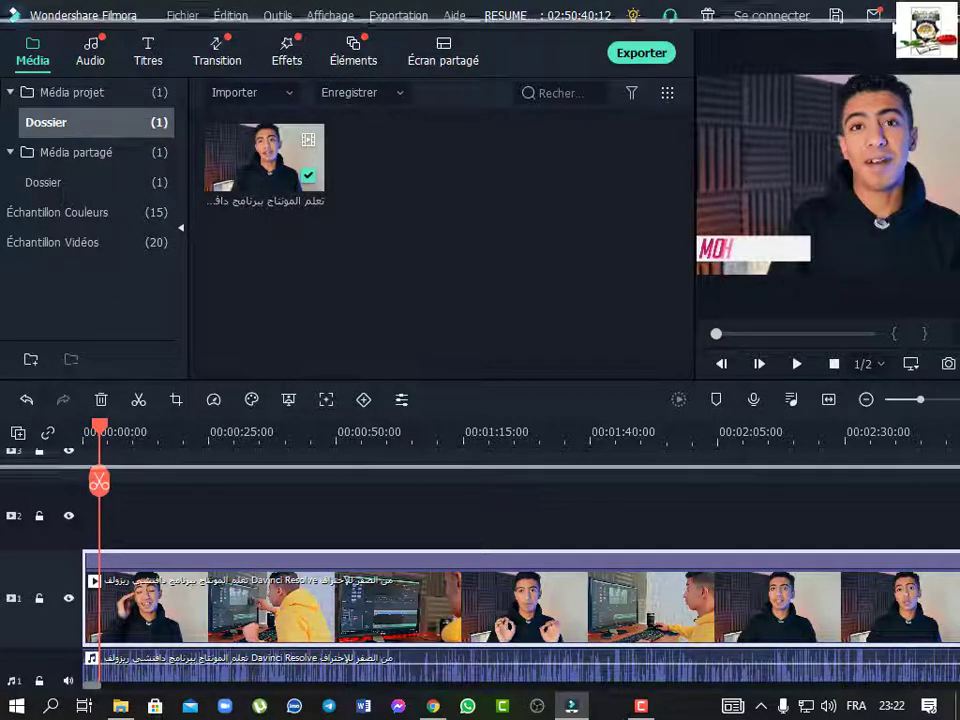
left_click(26, 399)
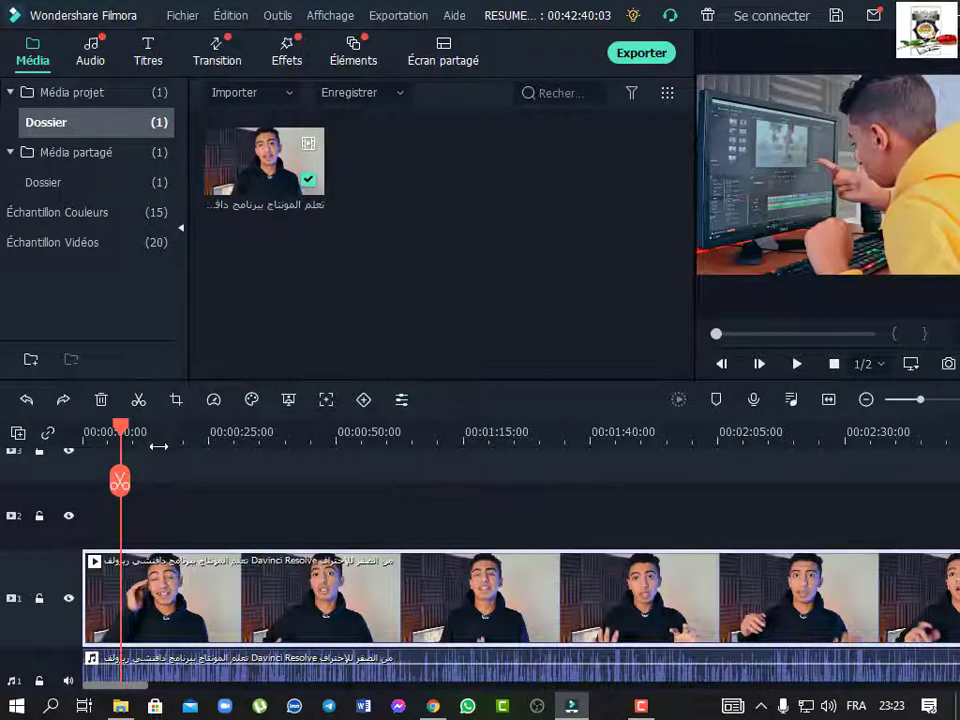
Play the video at its original speed alongside the detached audio, pausing between short passages.
key("space")
key("space")
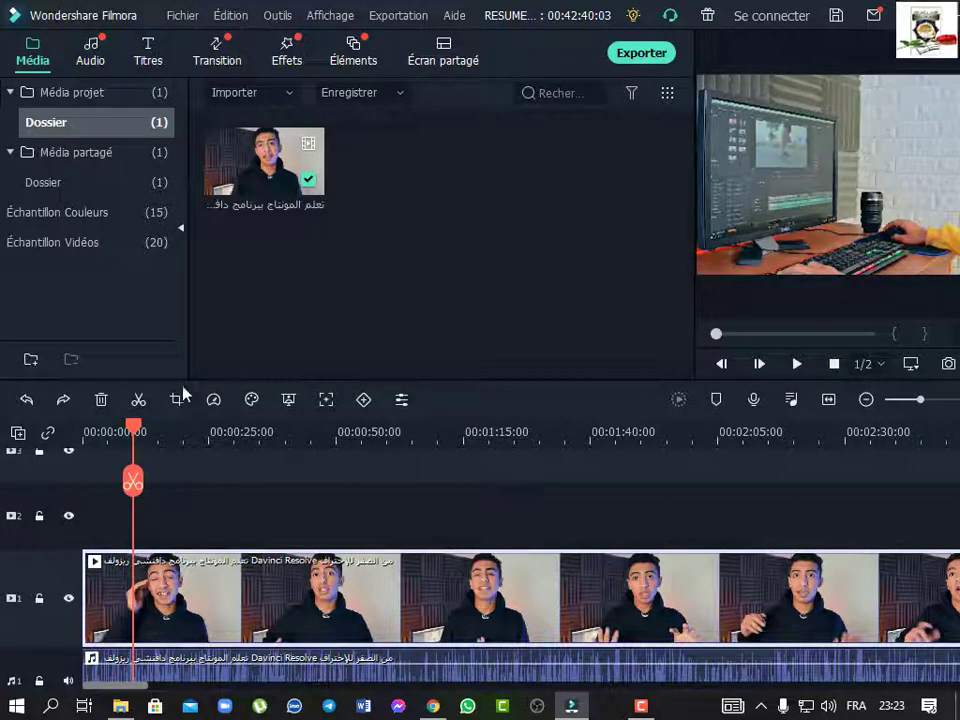
key("space")
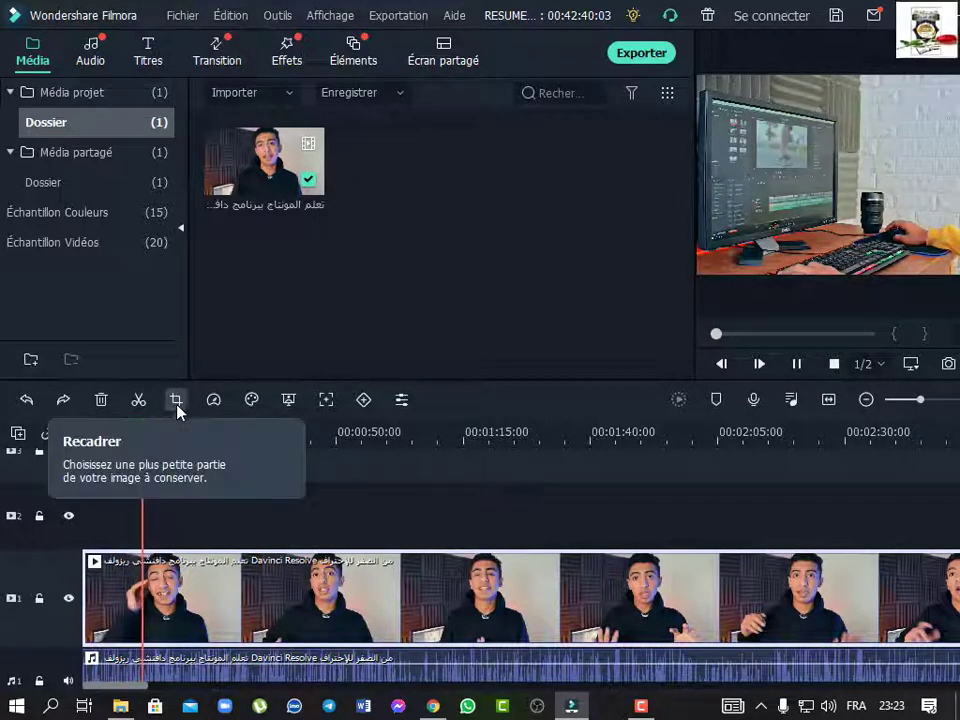
key("space")
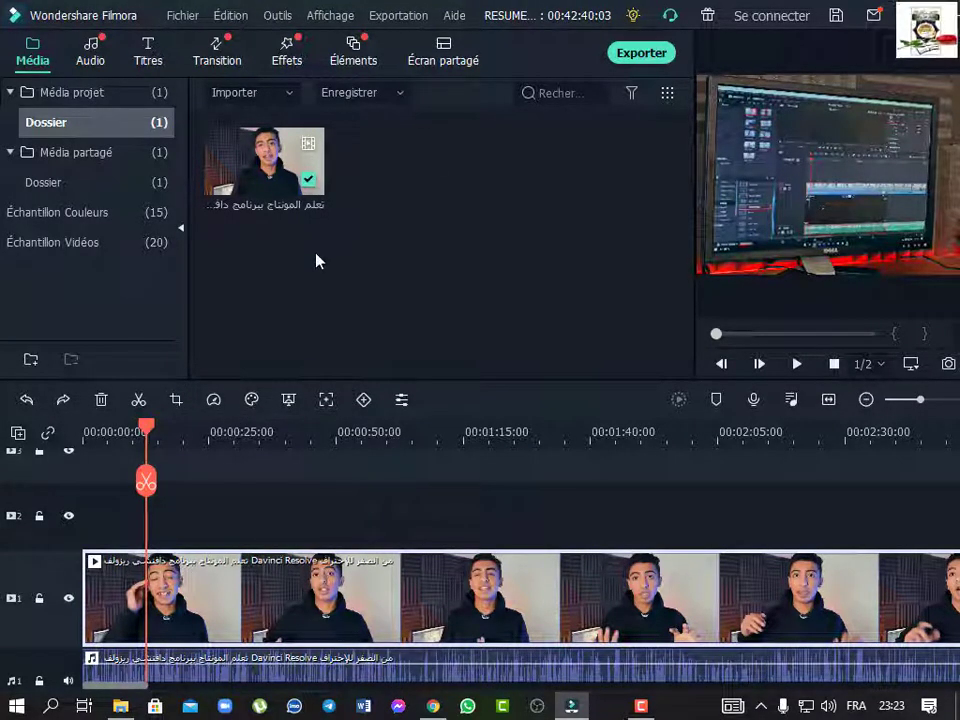
Try a fast speed preset on the video, preview the accelerated playback, and undo it.
left_click(214, 401)
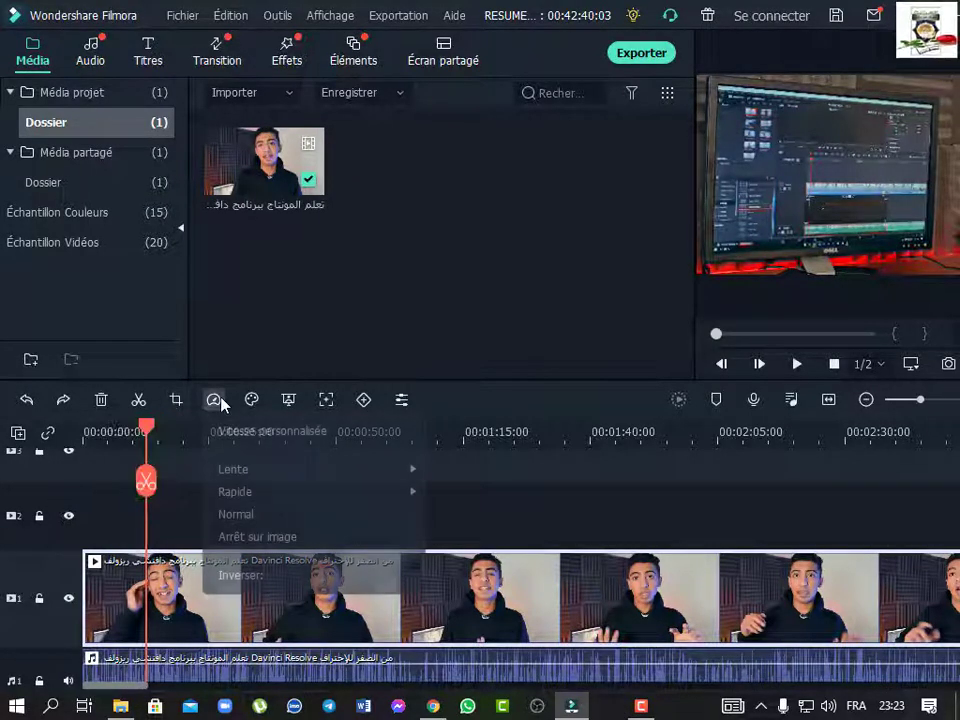
mouse_move(255, 477)
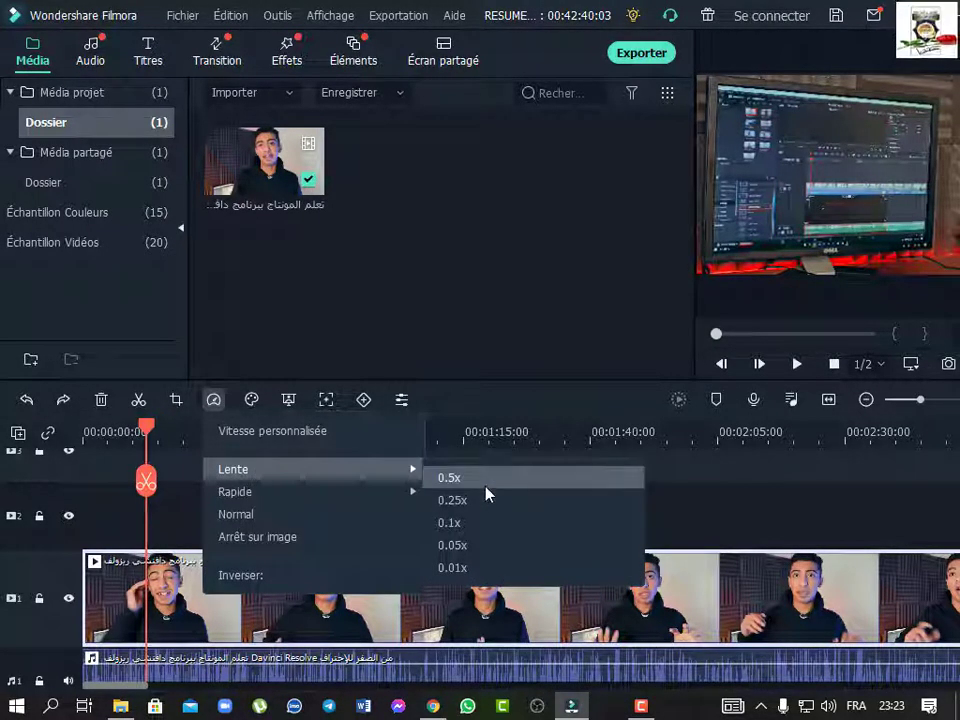
mouse_move(231, 493)
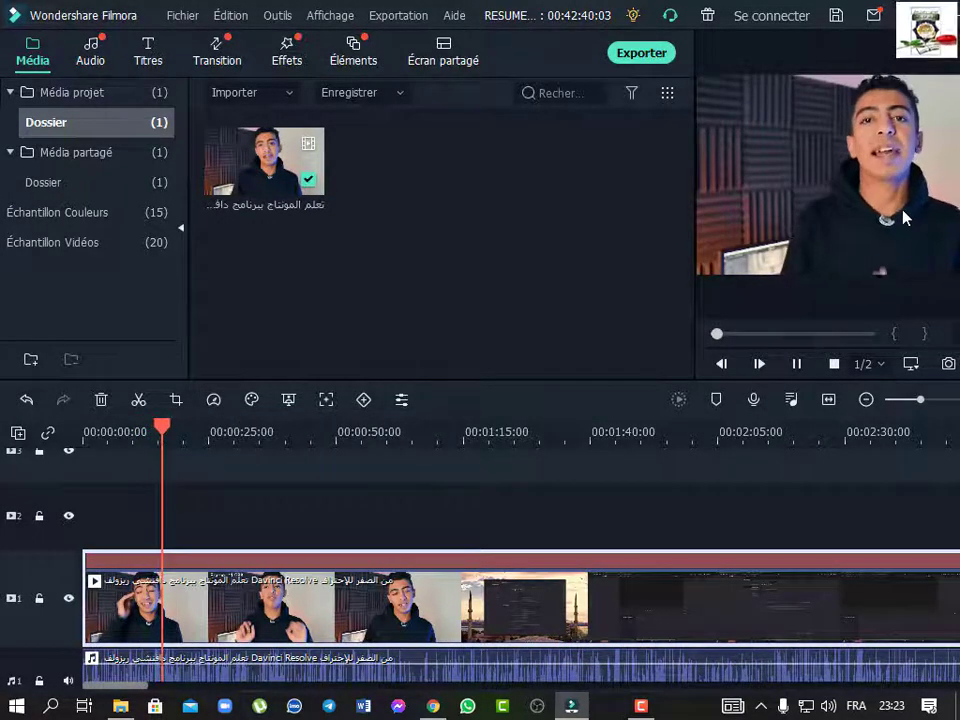
key("space")
left_click(27, 400)
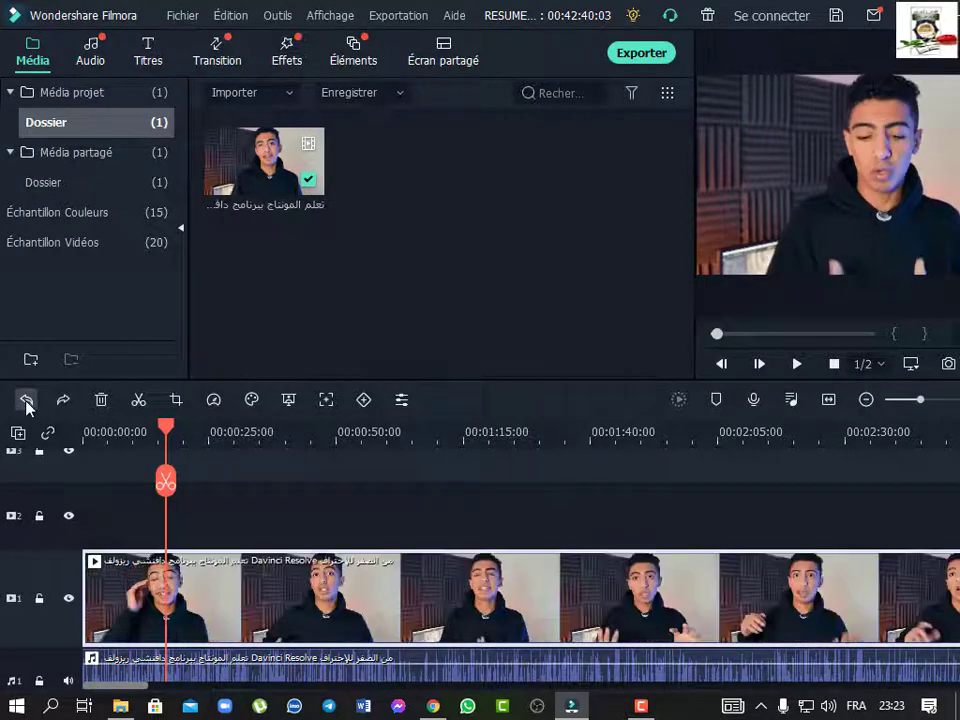
Set the video to normal speed and insert a freeze frame at about 20 seconds.
left_click(213, 400)
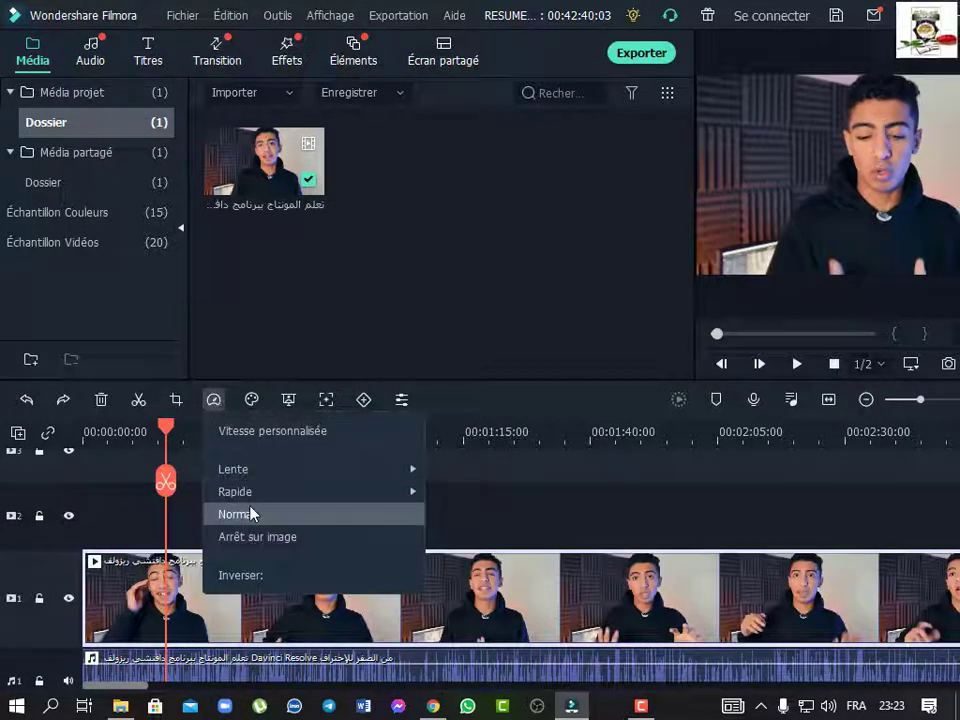
left_click(236, 514)
left_click(213, 400)
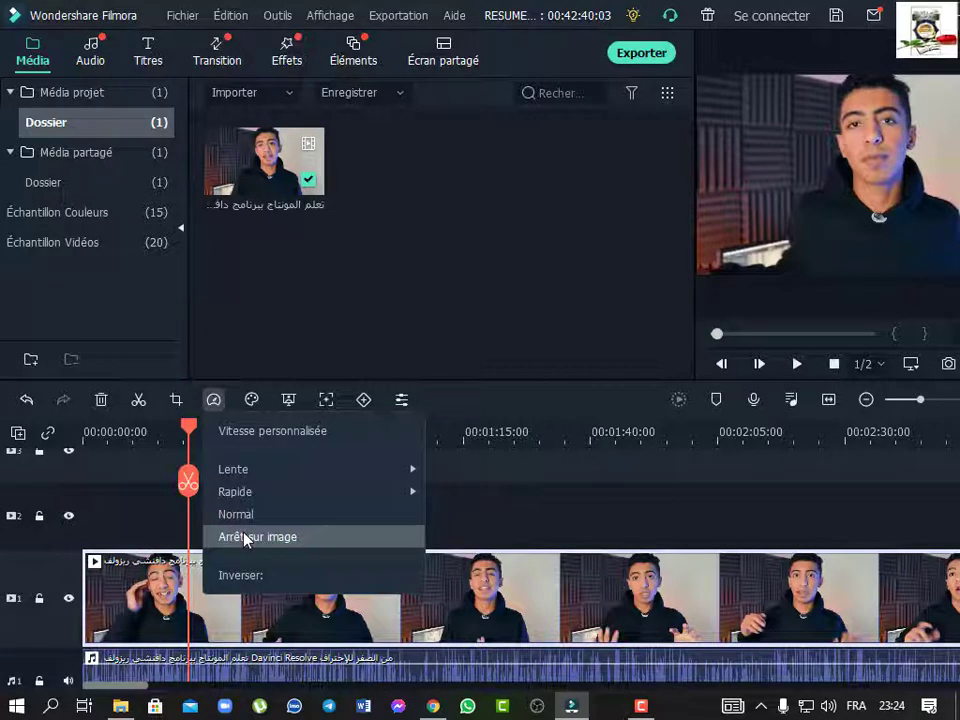
left_click(245, 537)
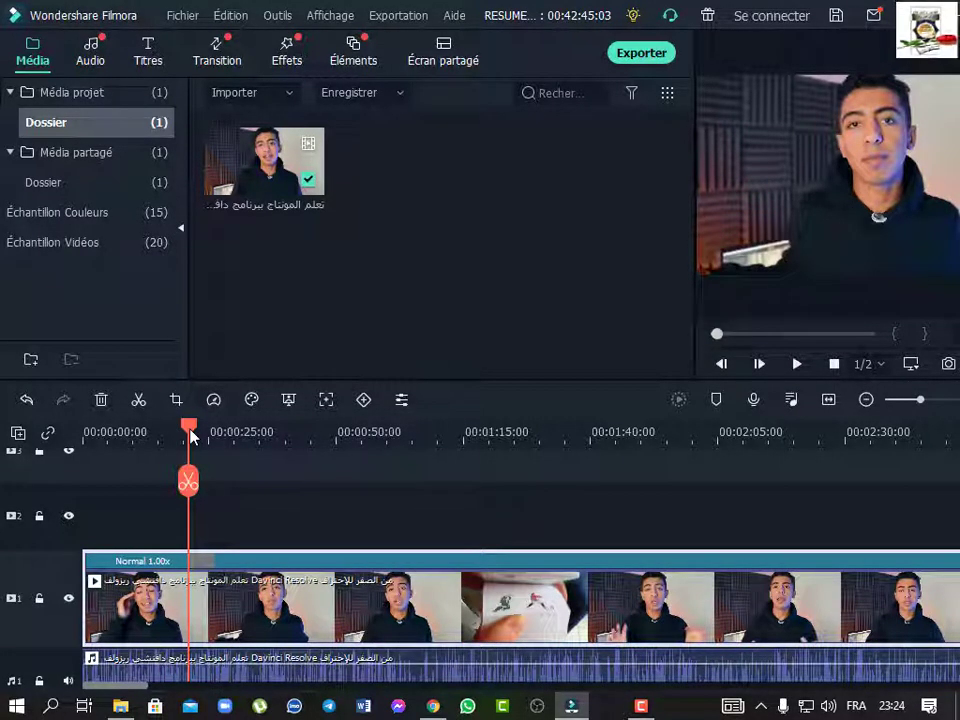
Play the timeline from just before the freeze frame to check how the picture pauses while the audio continues.
left_click_drag(189, 430, 177, 440)
key("space")
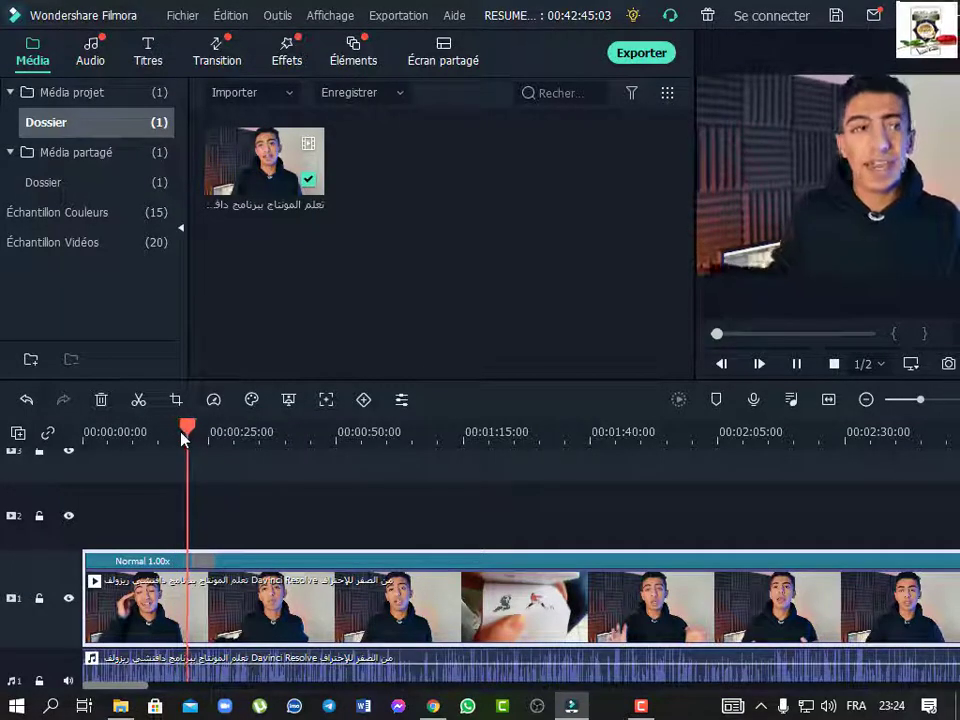
key("space")
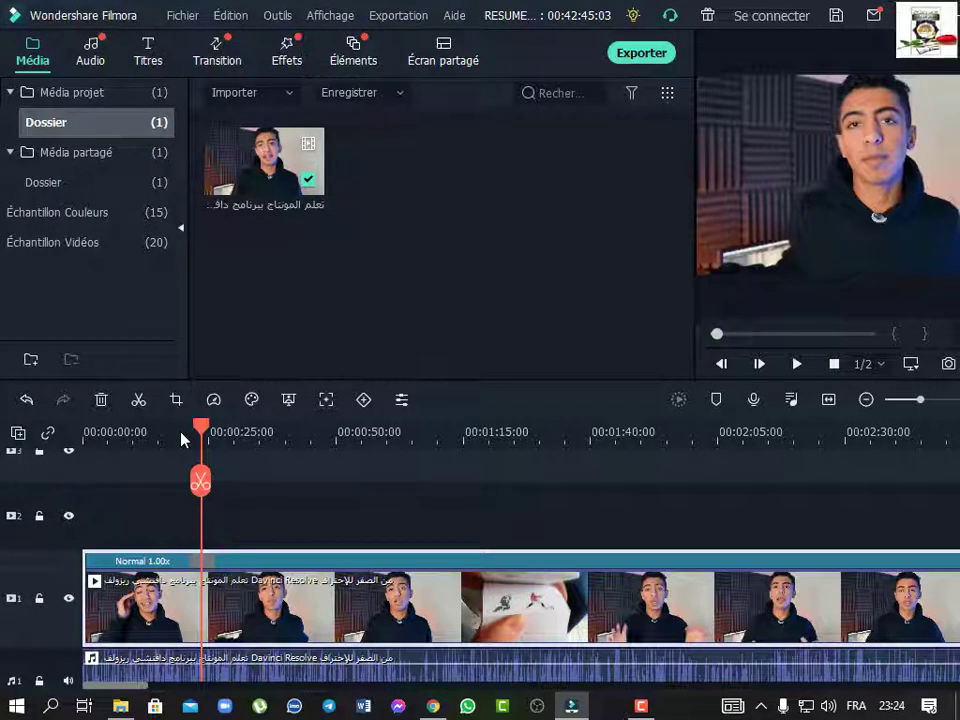
key("space")
key("space")
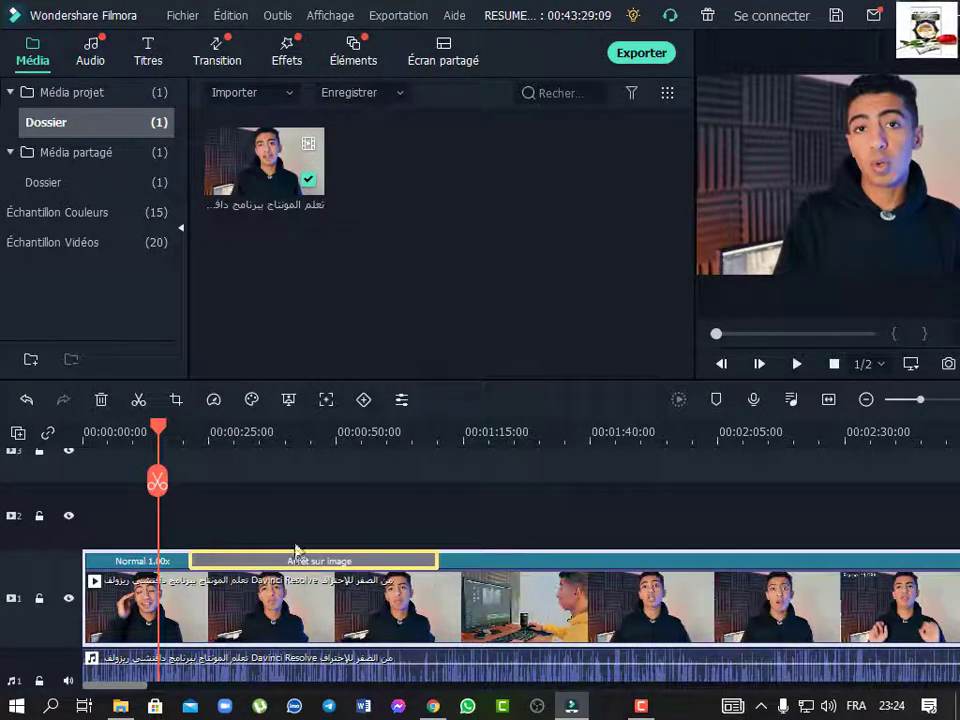
Undo the freeze frame and the preceding speed change on the video clip.
left_click(282, 440)
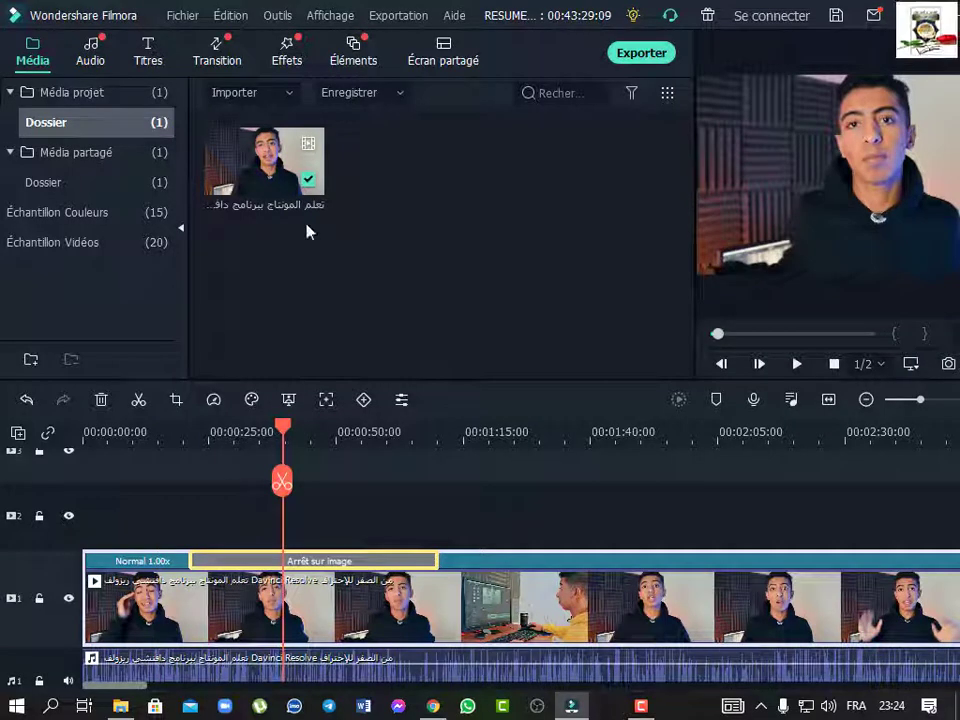
left_click(213, 400)
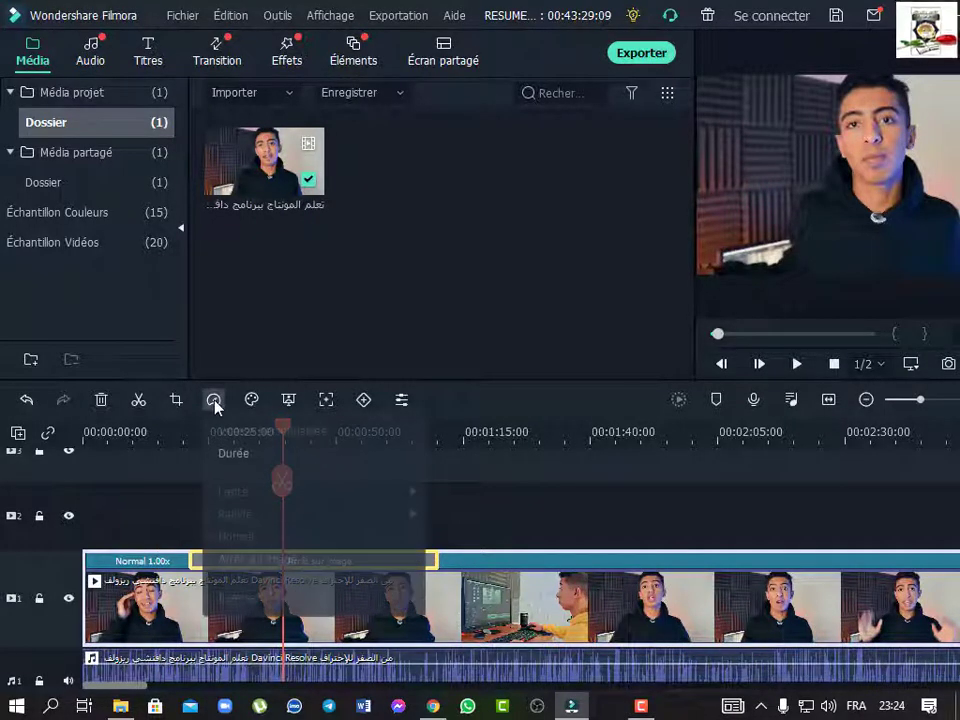
left_click(181, 556)
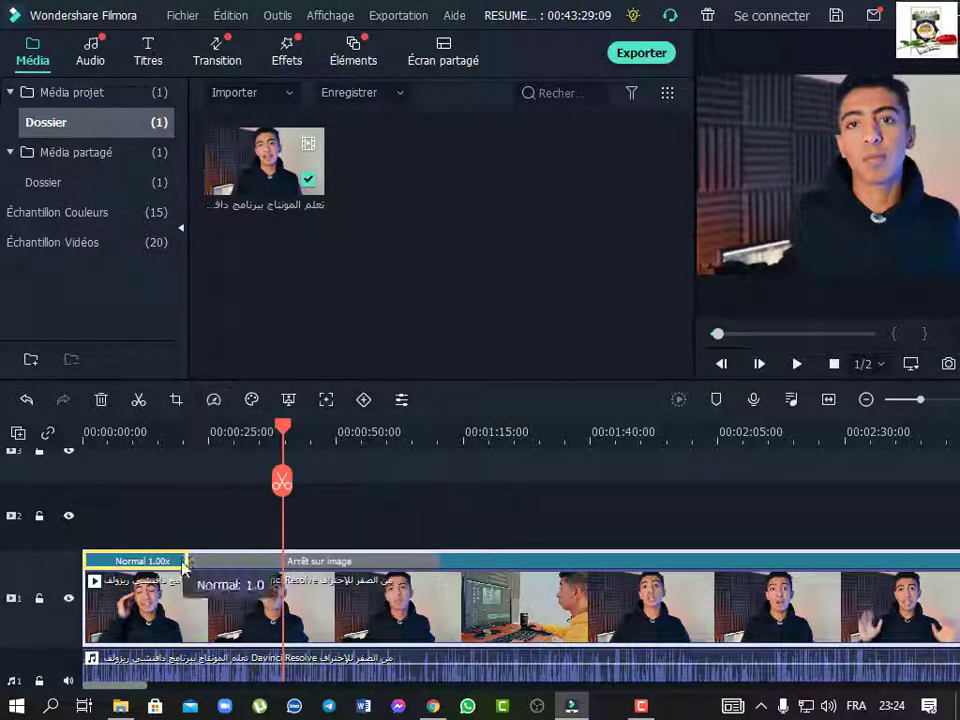
left_click(26, 399)
left_click(26, 399)
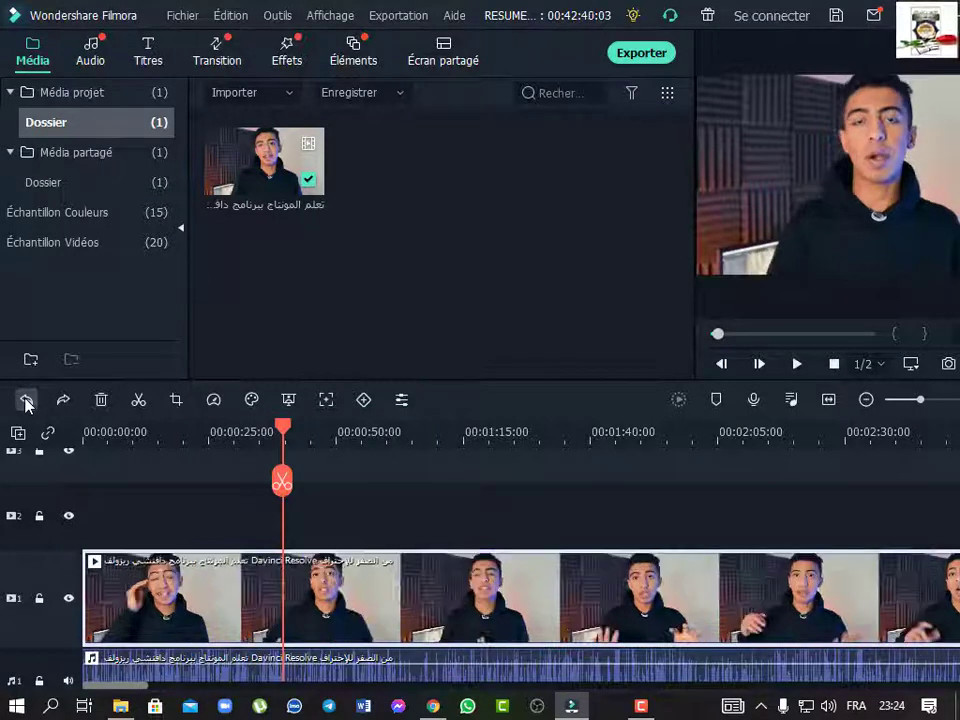
Reverse the video clip's playback and agree to create a proxy file for it.
left_click_drag(284, 432, 134, 432)
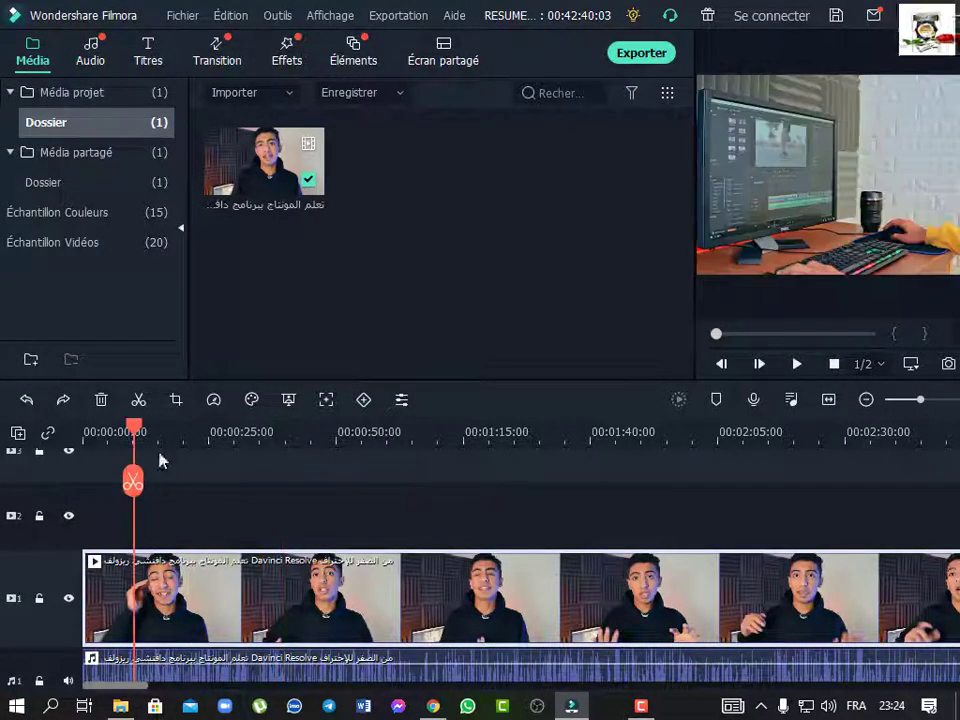
left_click(214, 401)
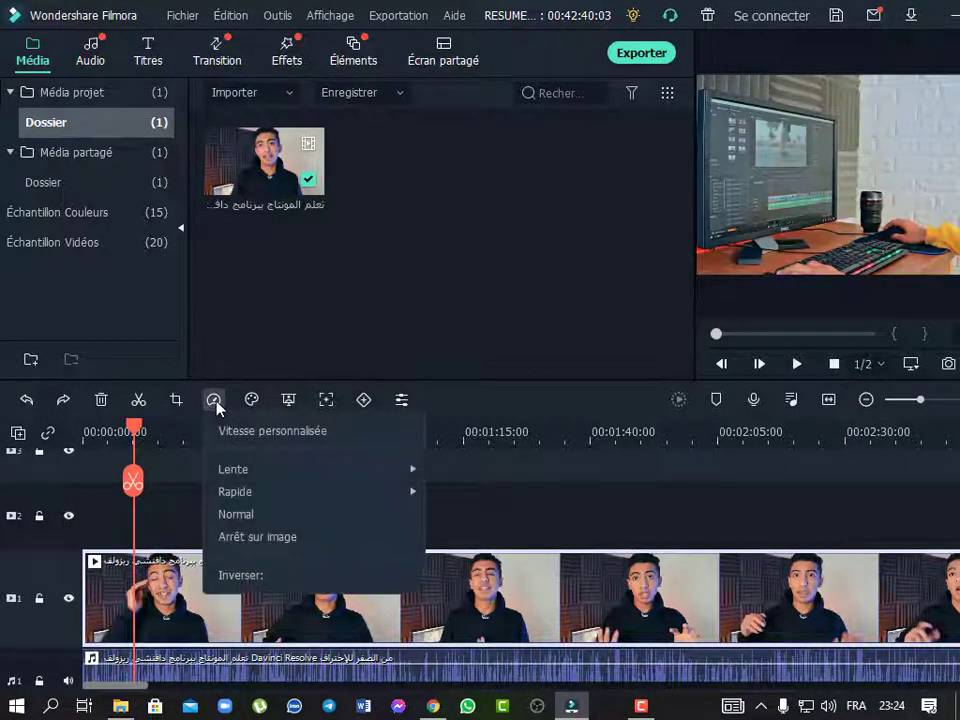
left_click(257, 576)
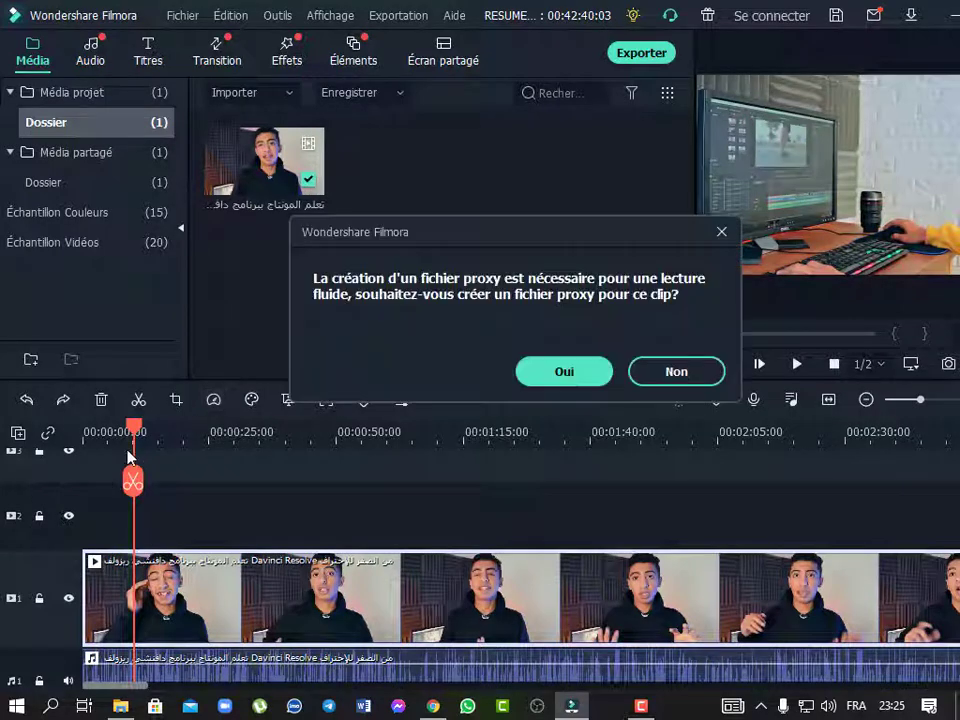
left_click(585, 371)
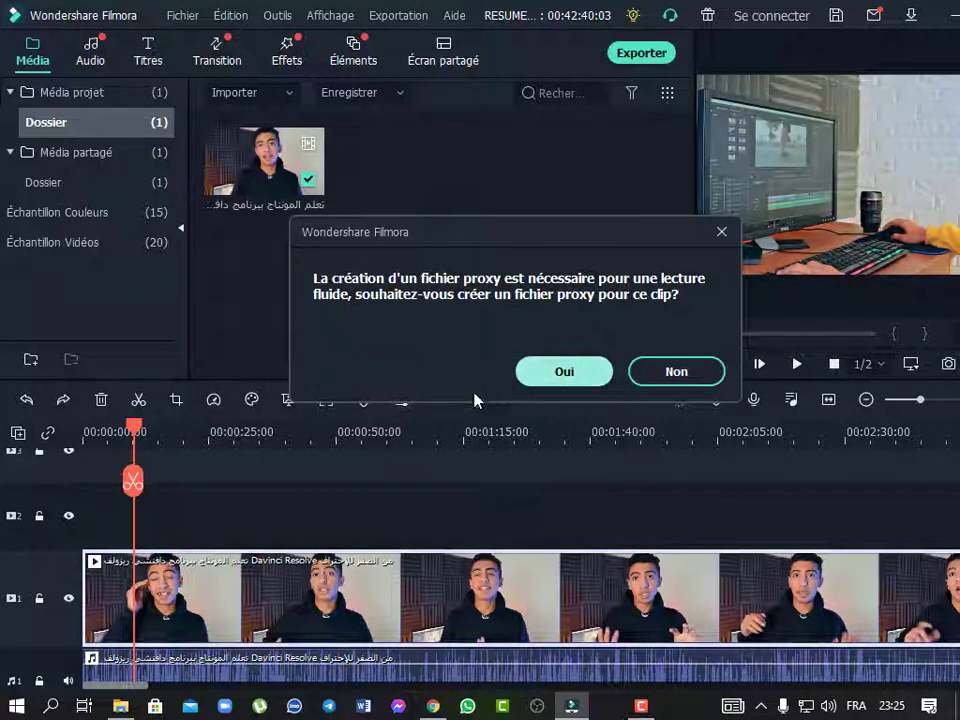
Play the reversed video near its beginning and near its end to check the backward playback.
left_click_drag(58, 461, 1, 491)
key("space")
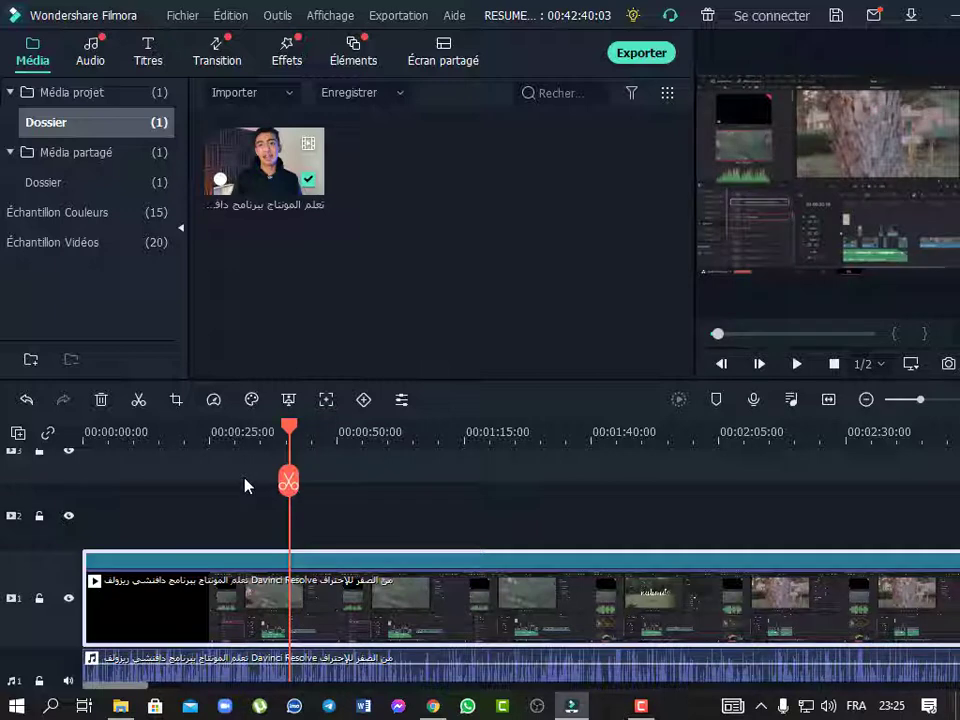
left_click(829, 399)
left_click(757, 437)
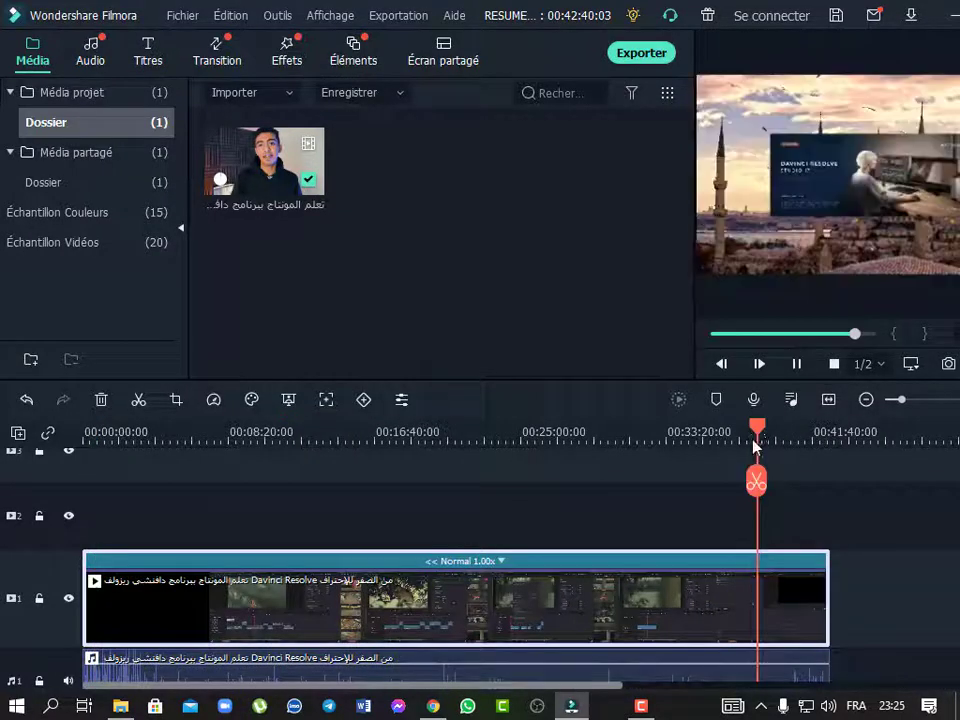
left_click(822, 439)
left_click_drag(821, 462, 817, 467)
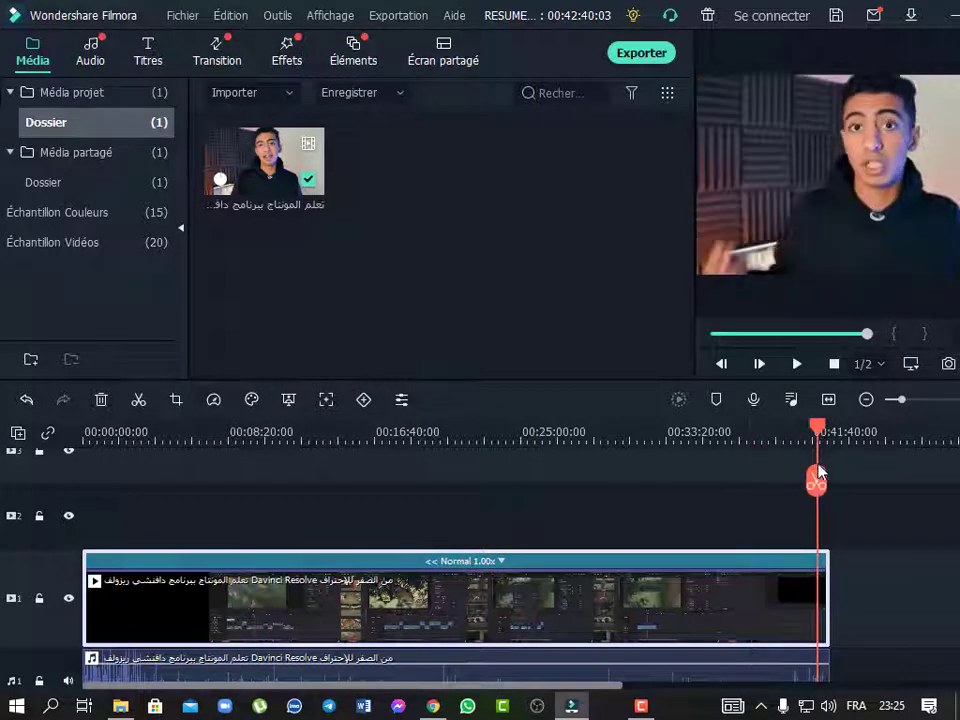
left_click(221, 407)
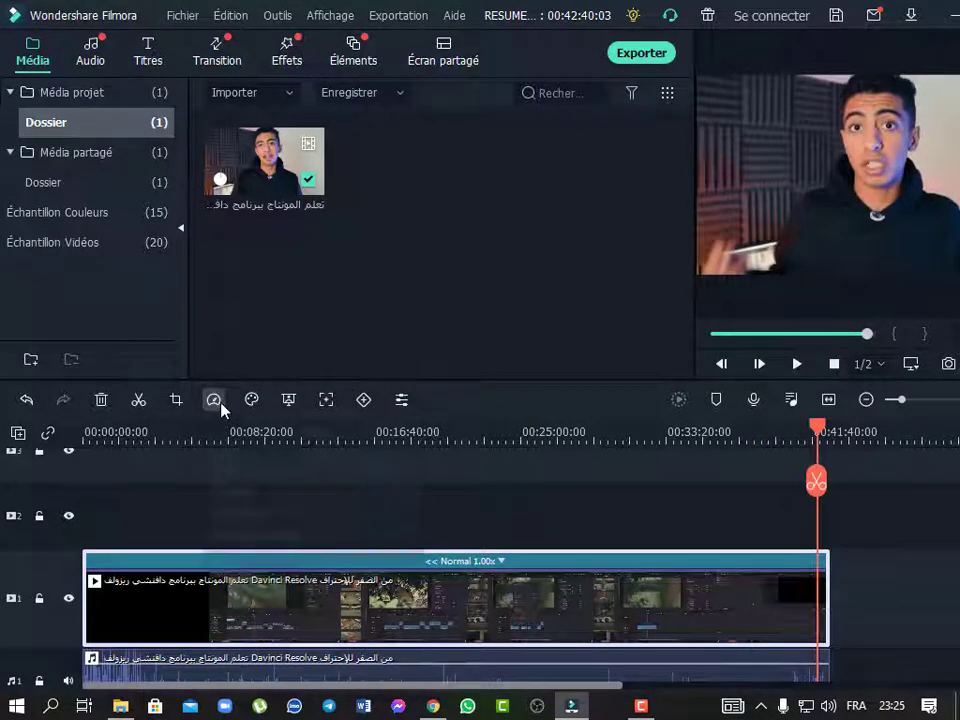
left_click(242, 514)
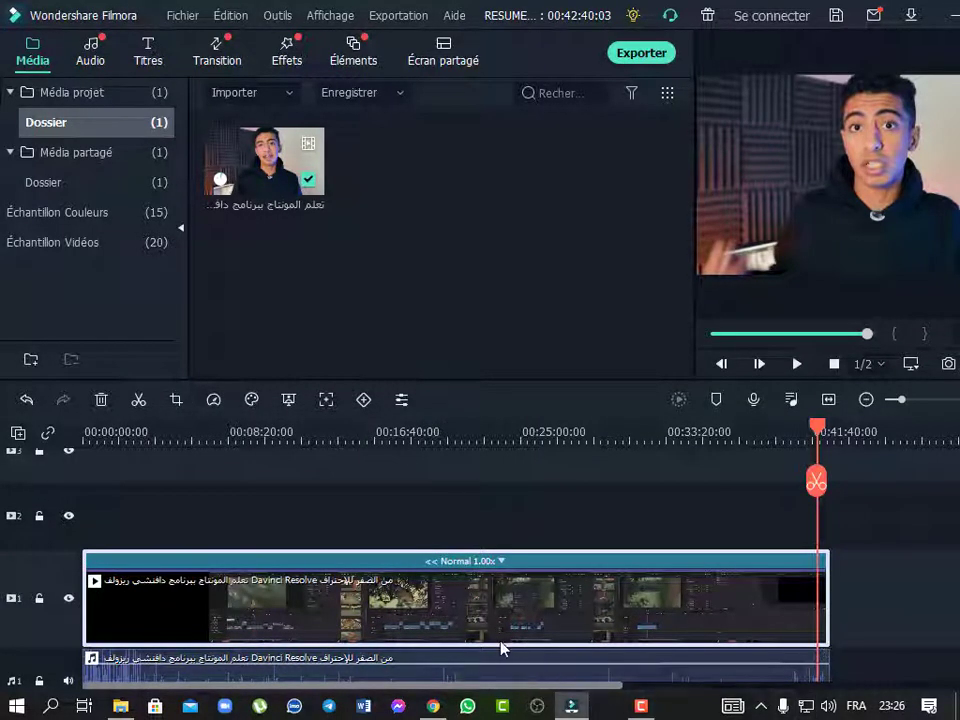
left_click(647, 708)
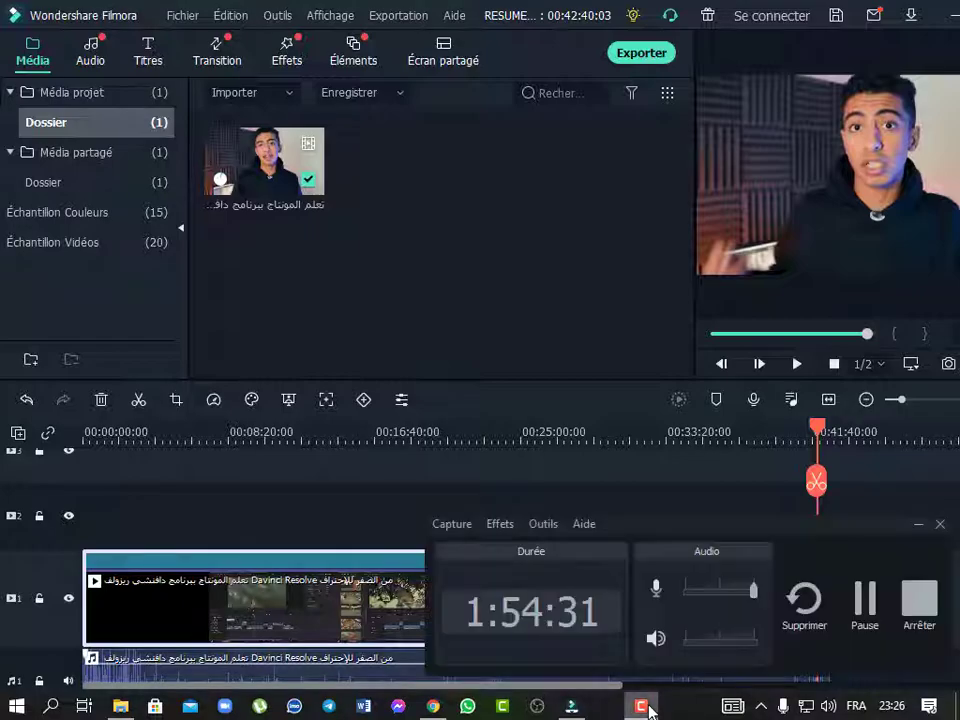